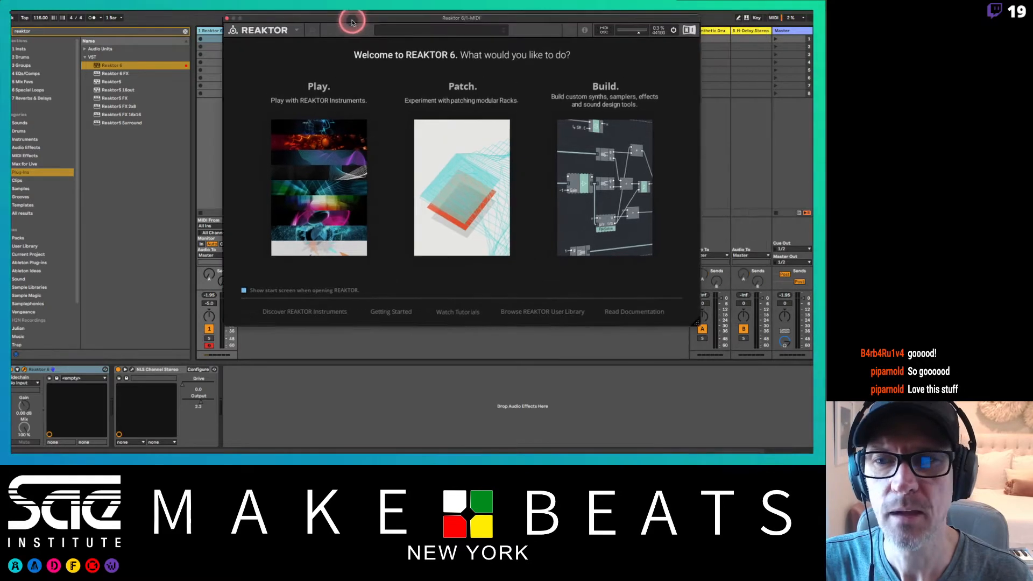
Delete the channel stereo device that follows Reaktor 6 in the track's device chain.
{"action": "left_click", "coordinate": [152, 370]}
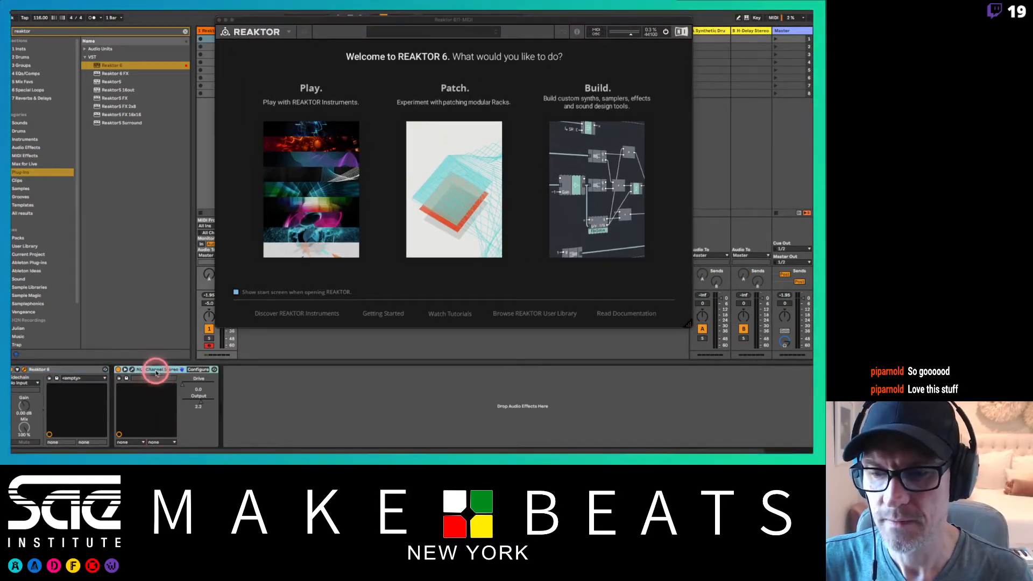
{"action": "key", "text": "Delete"}
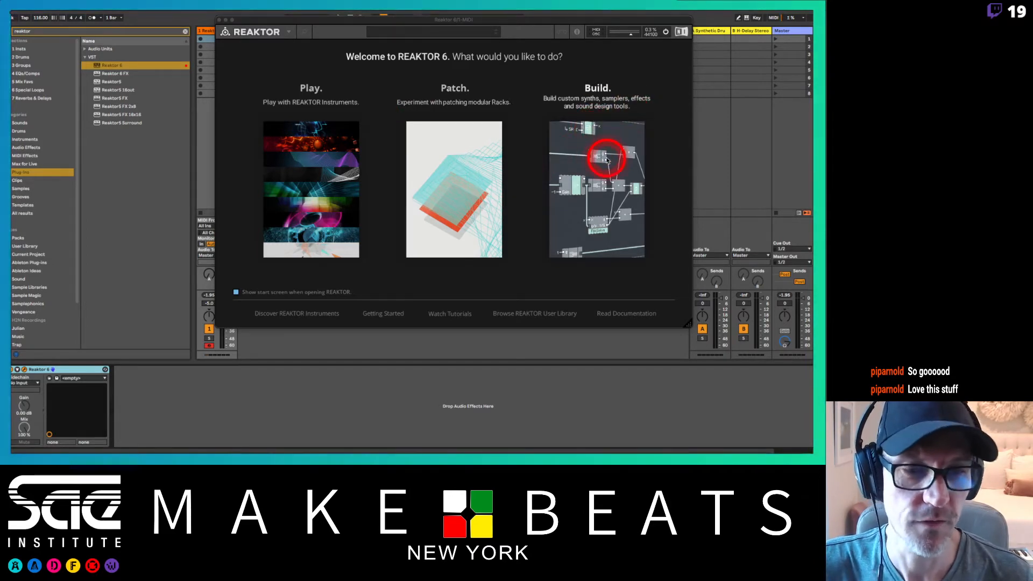
{"action": "left_click_drag", "start_coordinate": [523, 22], "coordinate": [483, 15]}
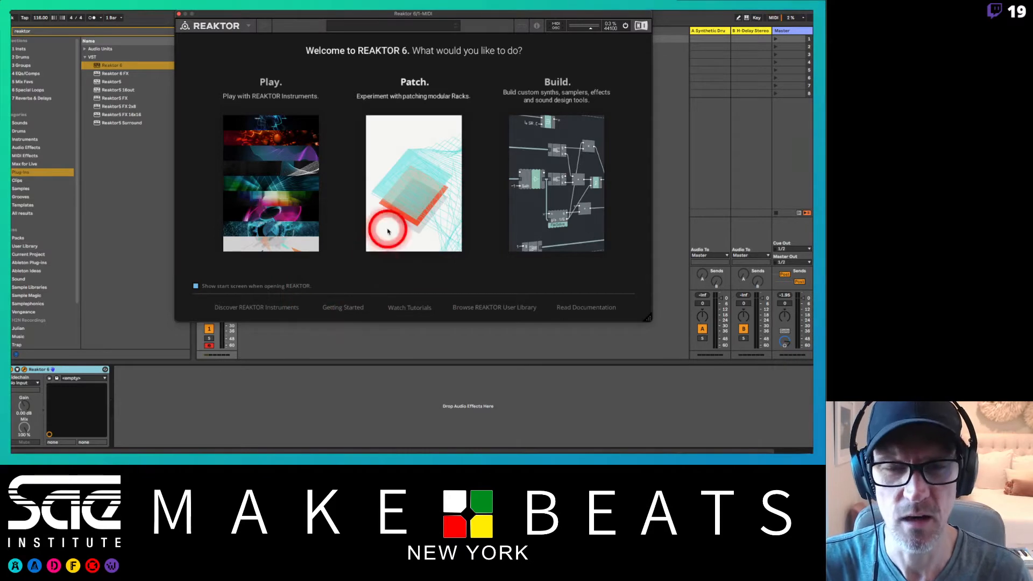
Start a new Reaktor patch in Patch mode and enlarge the library's folder pane.
{"action": "left_click", "coordinate": [405, 165]}
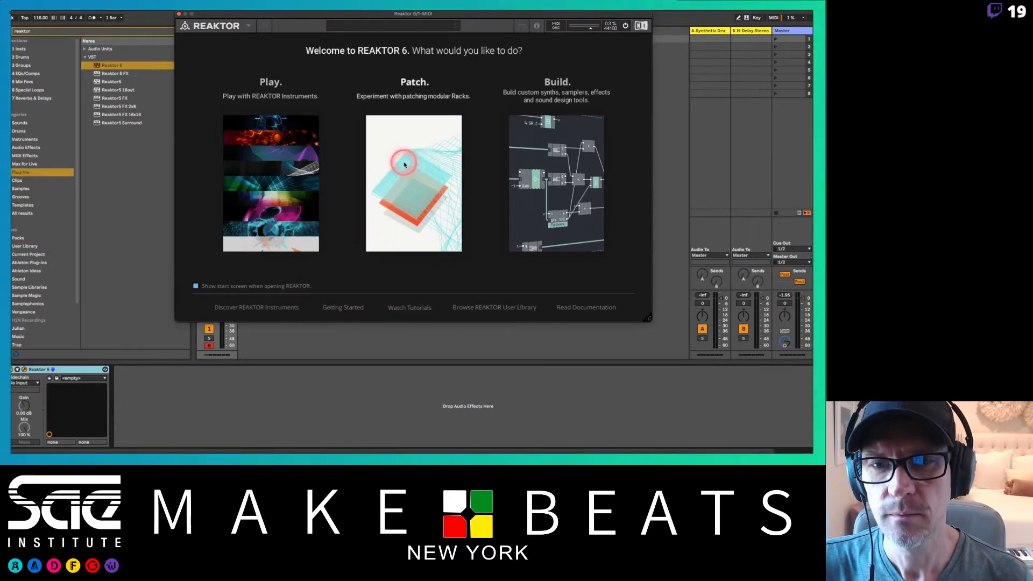
{"action": "left_click_drag", "start_coordinate": [390, 23], "coordinate": [362, 14]}
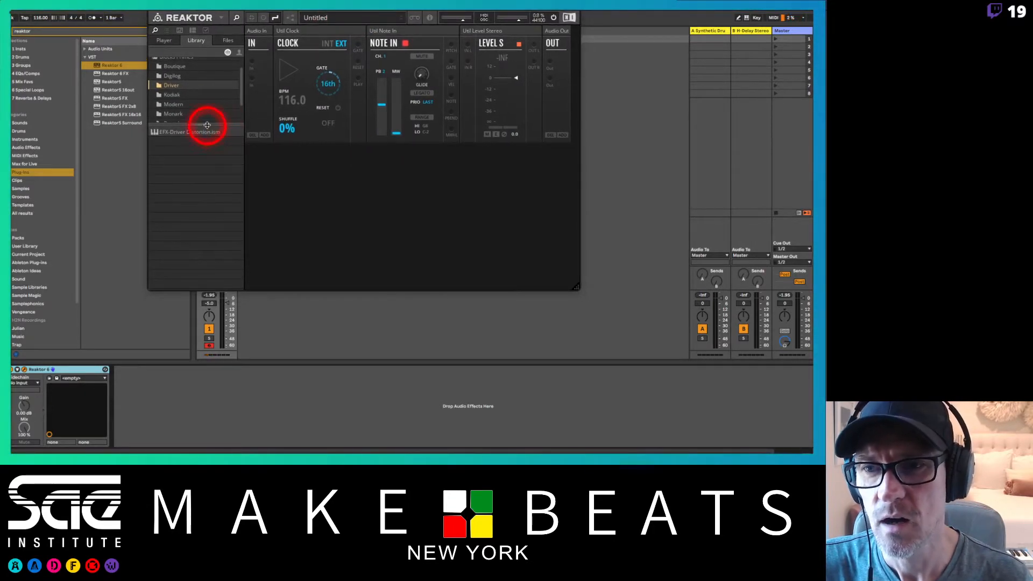
{"action": "left_click_drag", "start_coordinate": [201, 126], "coordinate": [195, 184]}
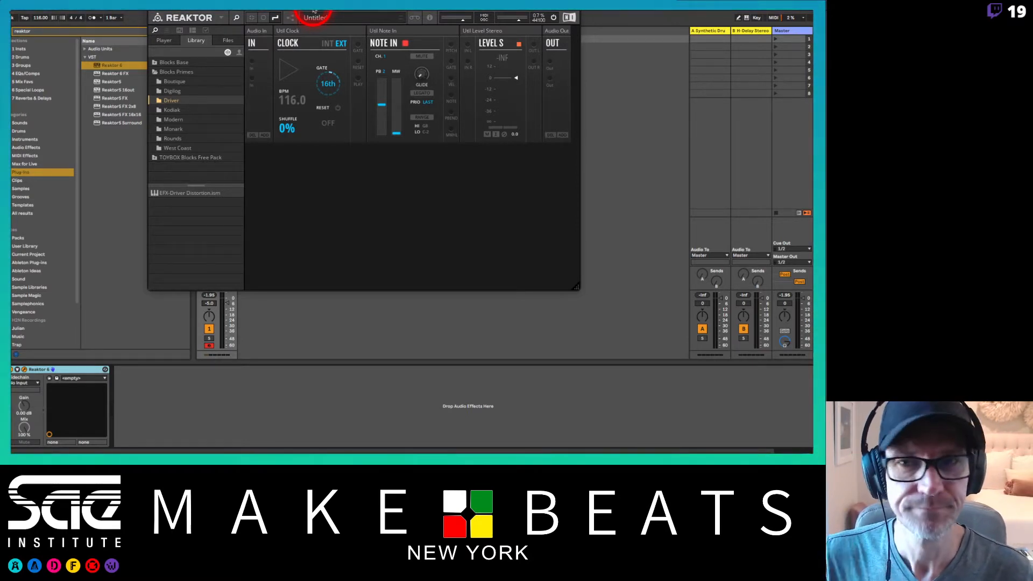
Move the Reaktor window to the corner and resize it to fill the screen.
{"action": "left_click_drag", "start_coordinate": [315, 11], "coordinate": [328, 14]}
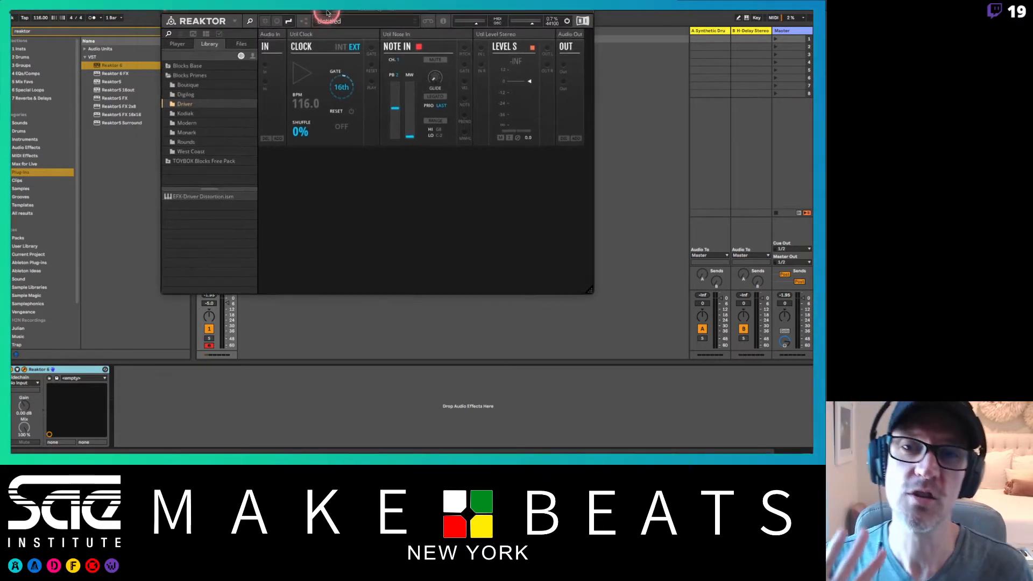
{"action": "left_click", "coordinate": [551, 211]}
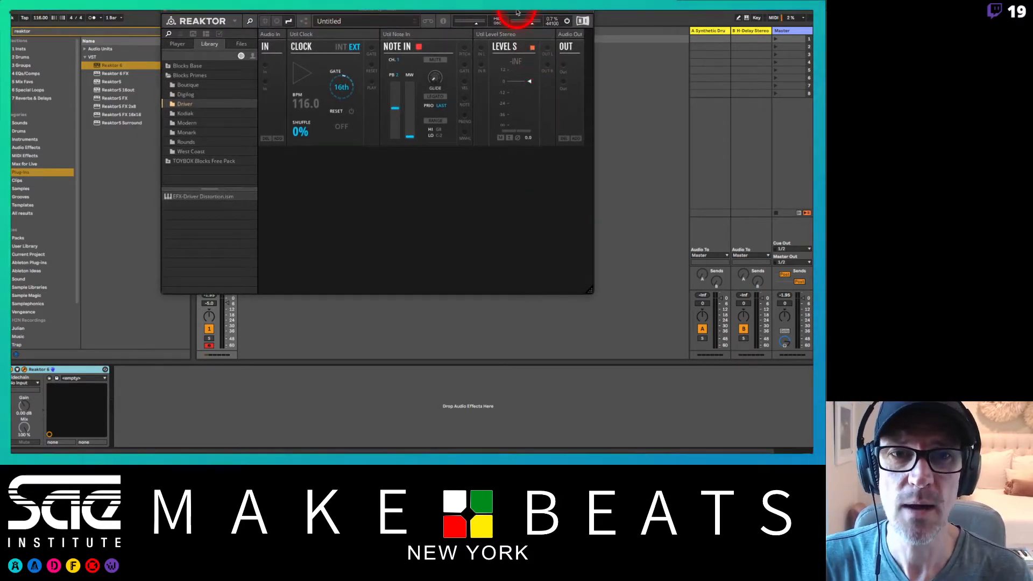
{"action": "left_click_drag", "start_coordinate": [518, 19], "coordinate": [358, 11]}
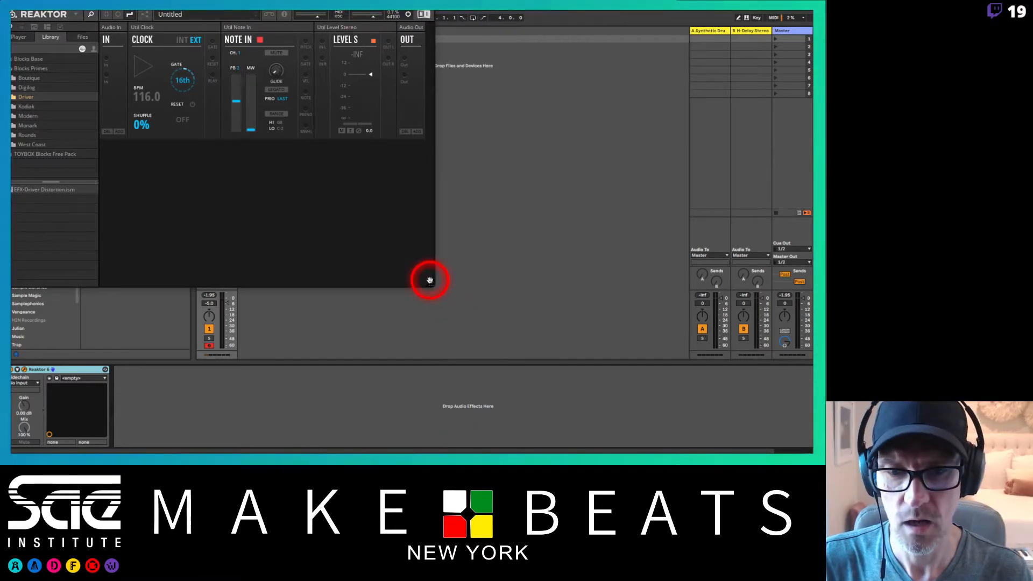
{"action": "left_click_drag", "start_coordinate": [430, 284], "coordinate": [812, 451]}
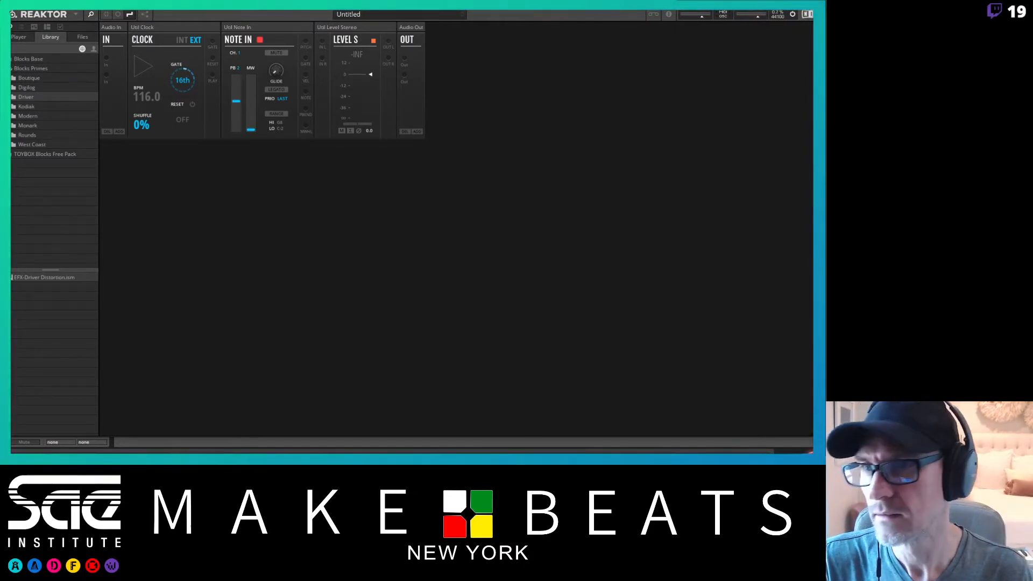
{"action": "left_click_drag", "start_coordinate": [340, 19], "coordinate": [359, 13]}
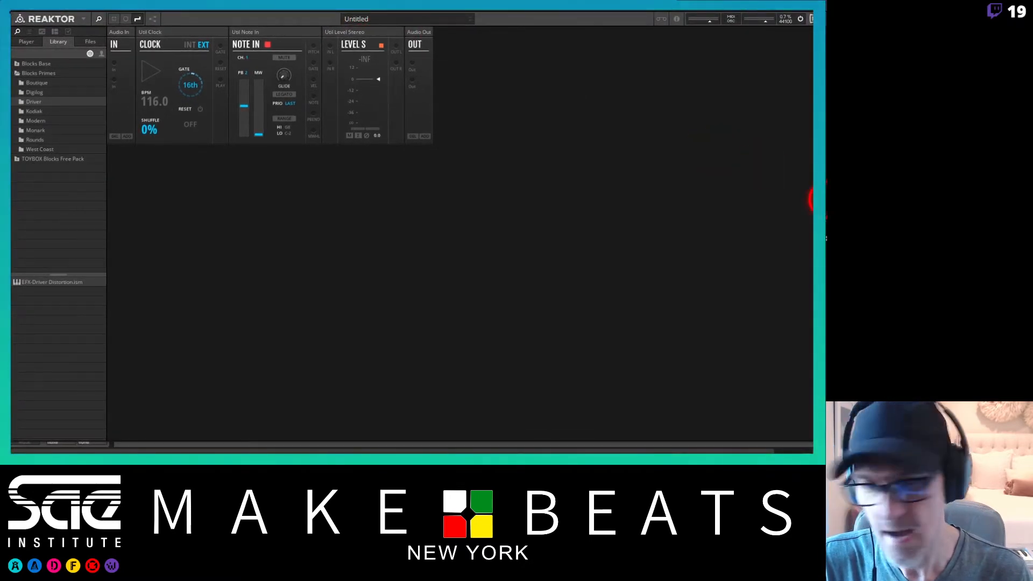
{"action": "mouse_move", "coordinate": [824, 442]}
{"action": "left_mouse_down"}
{"action": "mouse_move", "coordinate": [802, 442]}
{"action": "mouse_move", "coordinate": [812, 445]}
{"action": "left_mouse_up"}
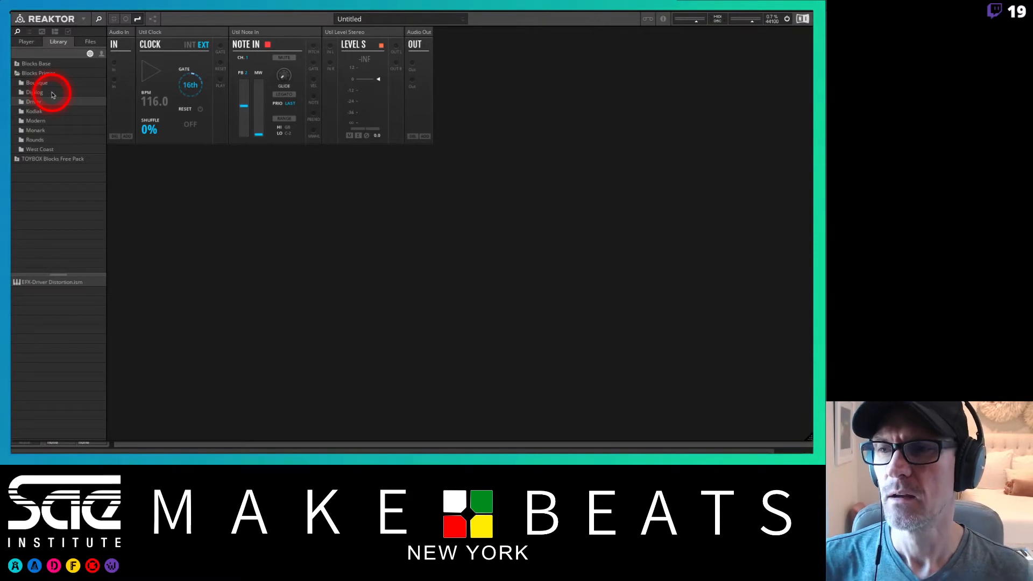
Browse the Blocks Base, Blocks Primes and TOYBOX Blocks Free Pack library folders.
{"action": "left_click", "coordinate": [23, 74]}
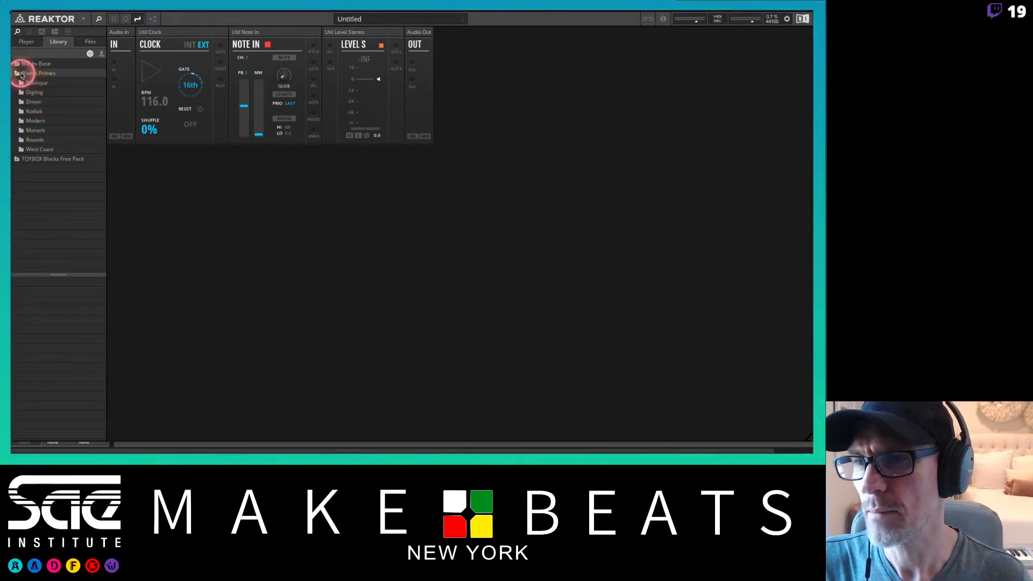
{"action": "left_click", "coordinate": [22, 65]}
{"action": "left_click", "coordinate": [21, 65]}
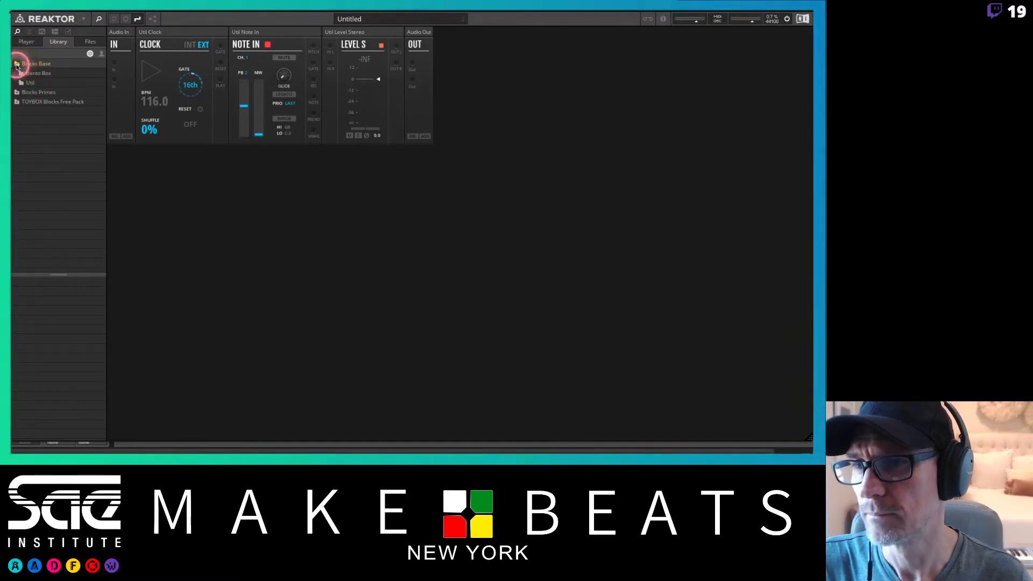
{"action": "left_click", "coordinate": [31, 75]}
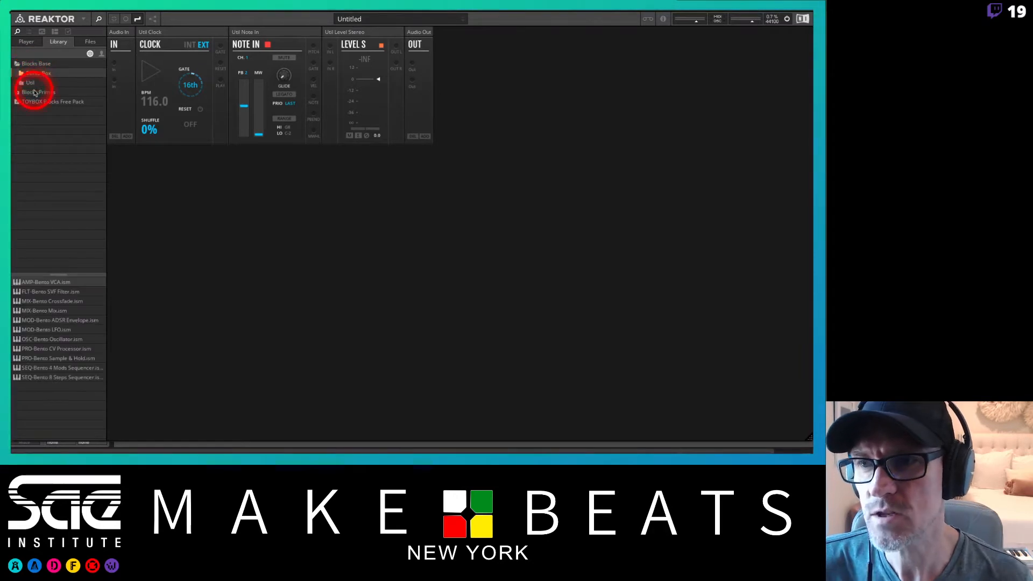
{"action": "left_click", "coordinate": [31, 83]}
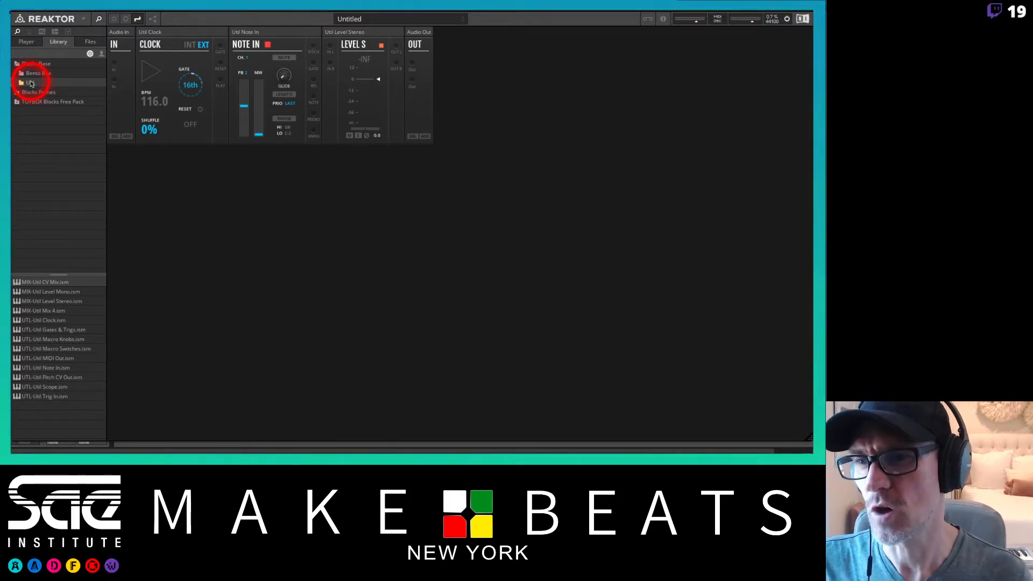
{"action": "left_click", "coordinate": [19, 102]}
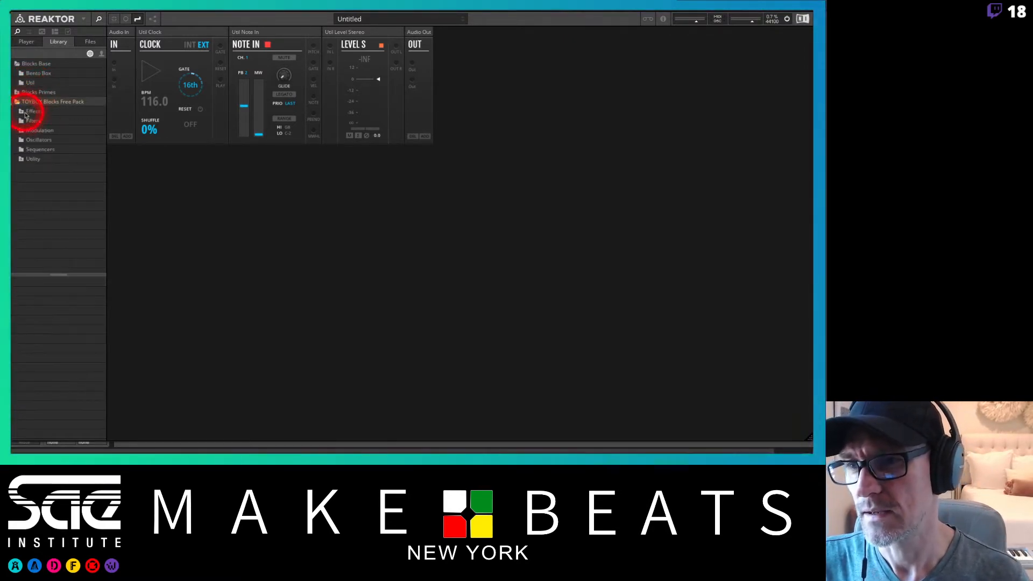
{"action": "left_click", "coordinate": [25, 112]}
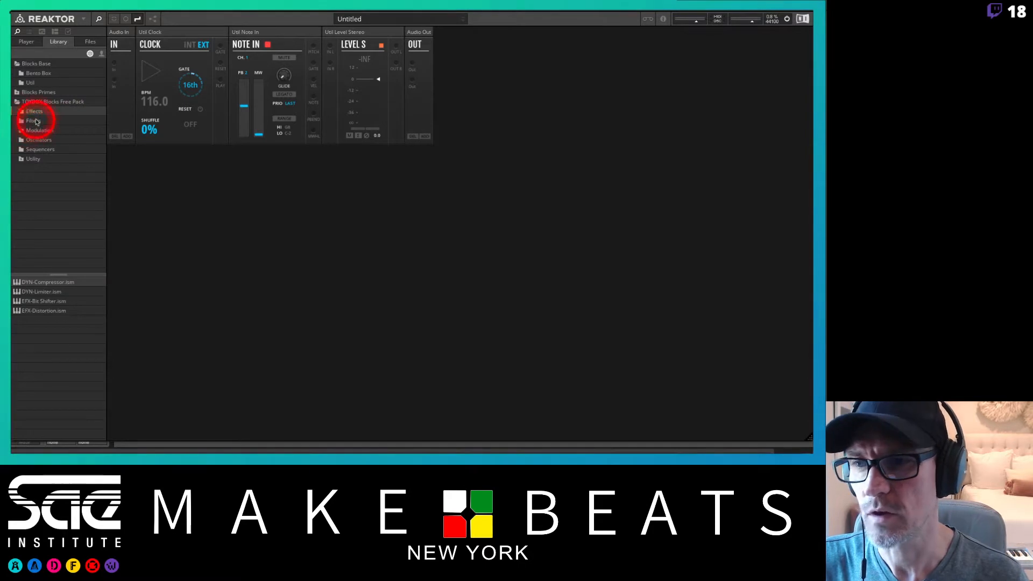
{"action": "left_click", "coordinate": [31, 121]}
{"action": "left_click", "coordinate": [33, 103]}
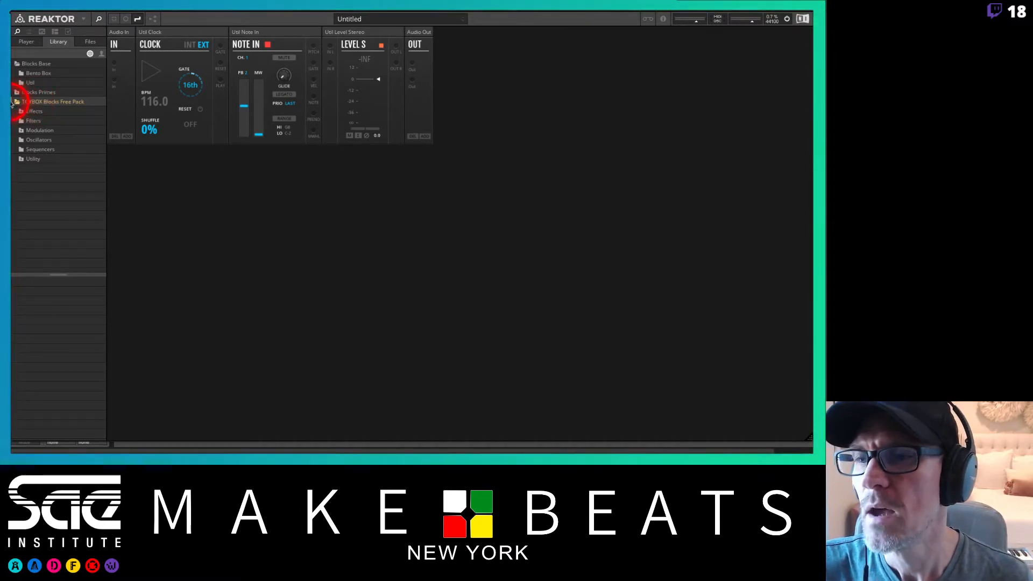
{"action": "left_click", "coordinate": [17, 103]}
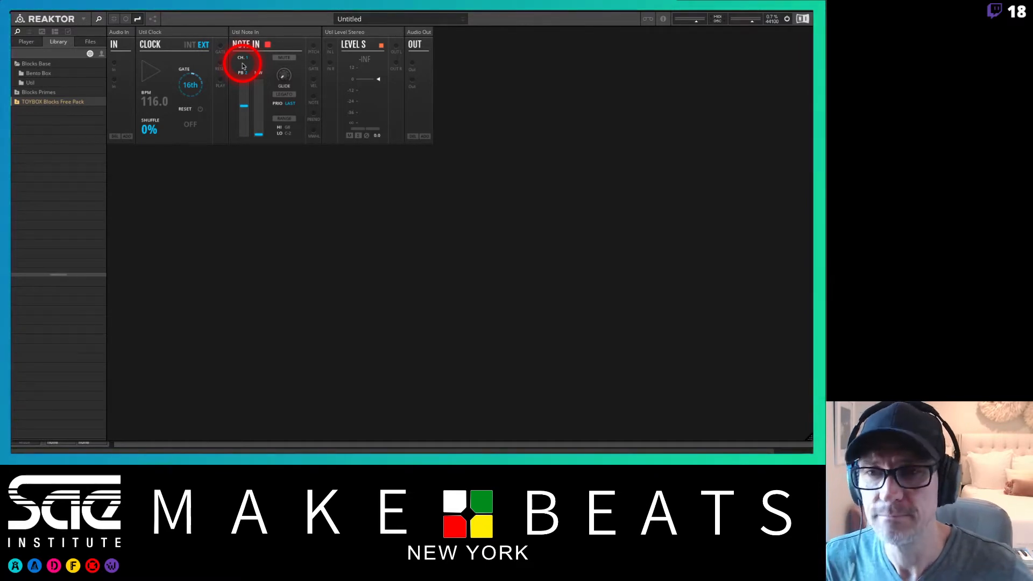
Switch to the notes app and page through the modular synth lecture notes.
{"action": "key", "text": "super+Tab"}
{"action": "key", "text": "super+Tab"}
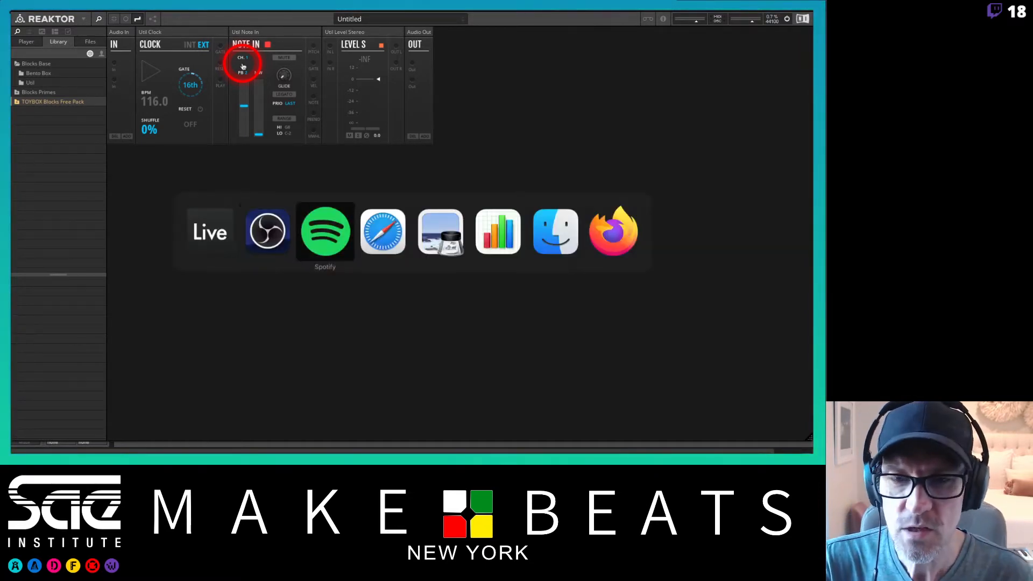
{"action": "key", "text": "super+Tab"}
{"action": "key", "text": "super+Tab"}
{"action": "key", "text": "Down"}
{"action": "key", "text": "Down"}
{"action": "key", "text": "Down"}
{"action": "key", "text": "Down"}
{"action": "key", "text": "Down"}
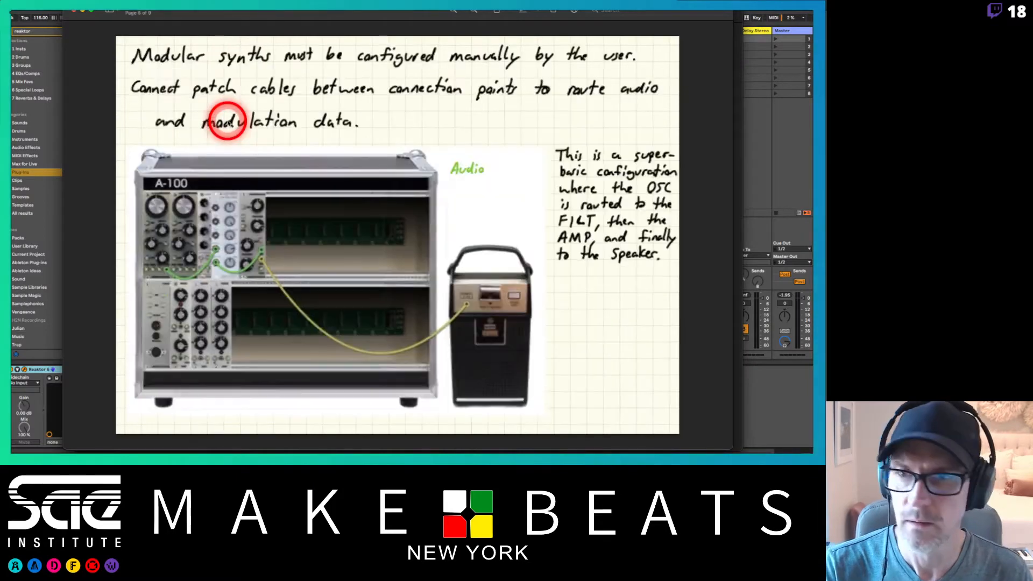
{"action": "key", "text": "Down"}
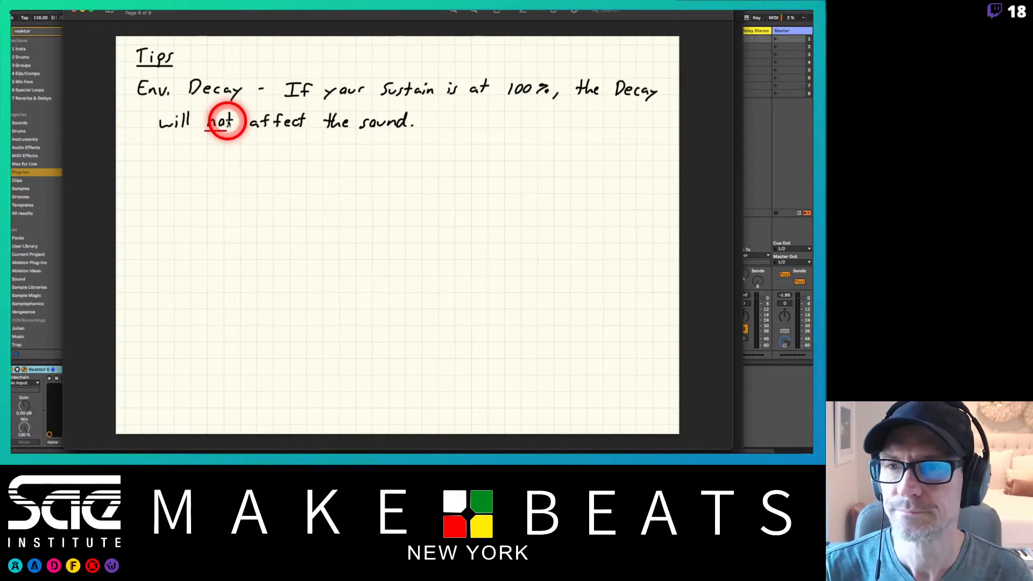
{"action": "key", "text": "Up"}
{"action": "key", "text": "Down"}
{"action": "key", "text": "Up"}
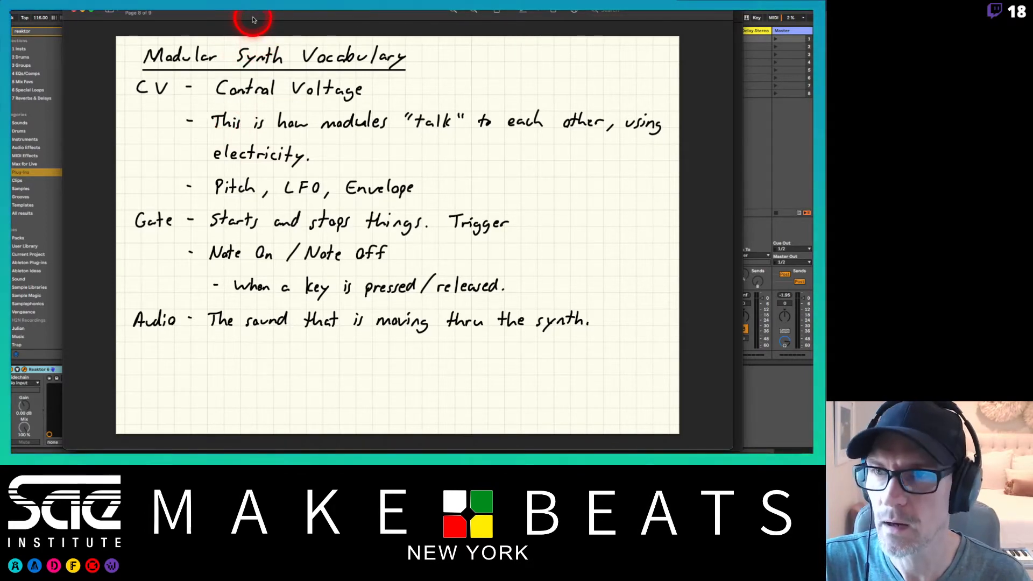
Page back and forth through the Reaktor Blocks and modular synth vocabulary notes.
{"action": "key", "text": "ctrl+Up"}
{"action": "left_click", "coordinate": [433, 393]}
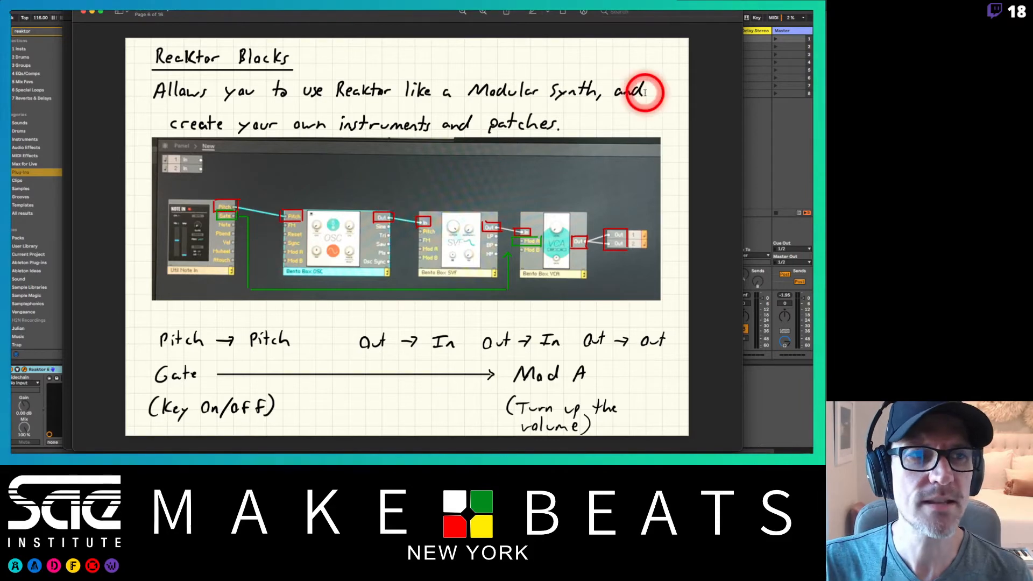
{"action": "key", "text": "Right"}
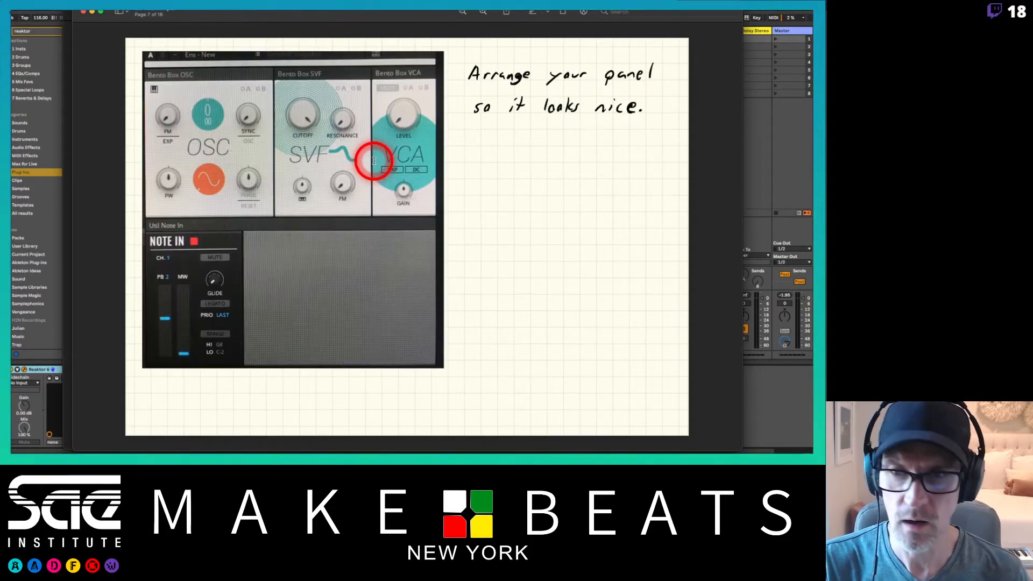
{"action": "key", "text": "Left"}
{"action": "key", "text": "Left"}
{"action": "key", "text": "Right"}
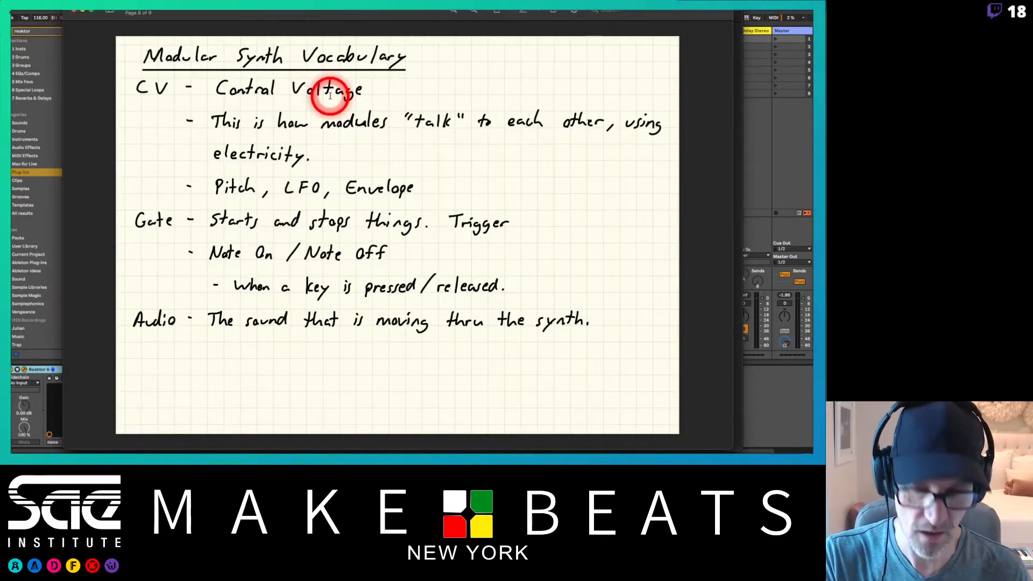
{"action": "key", "text": "Left"}
{"action": "key", "text": "Left"}
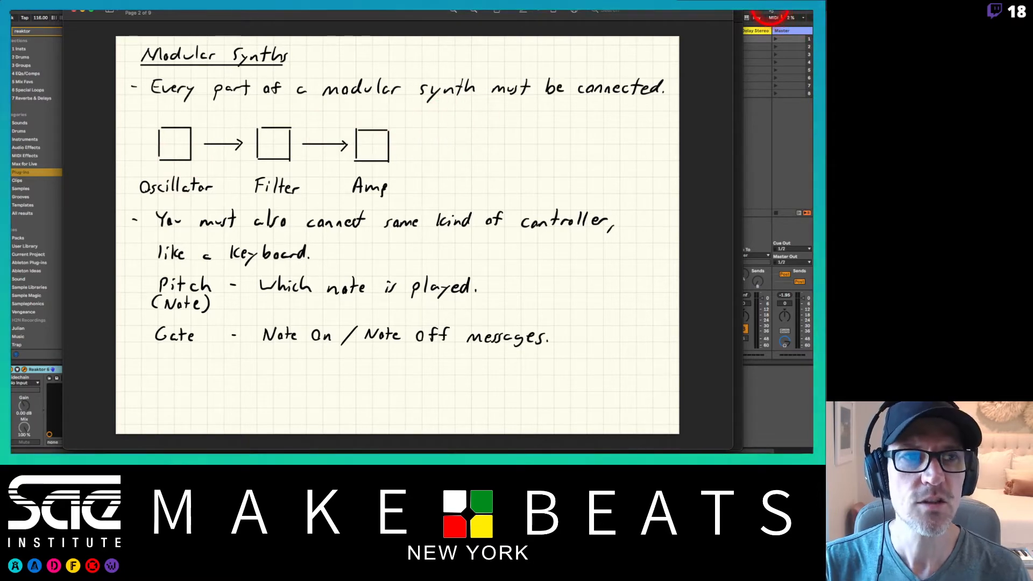
Return to Reaktor and delete the Util Level Stereo block from the patch.
{"action": "left_click", "coordinate": [771, 12]}
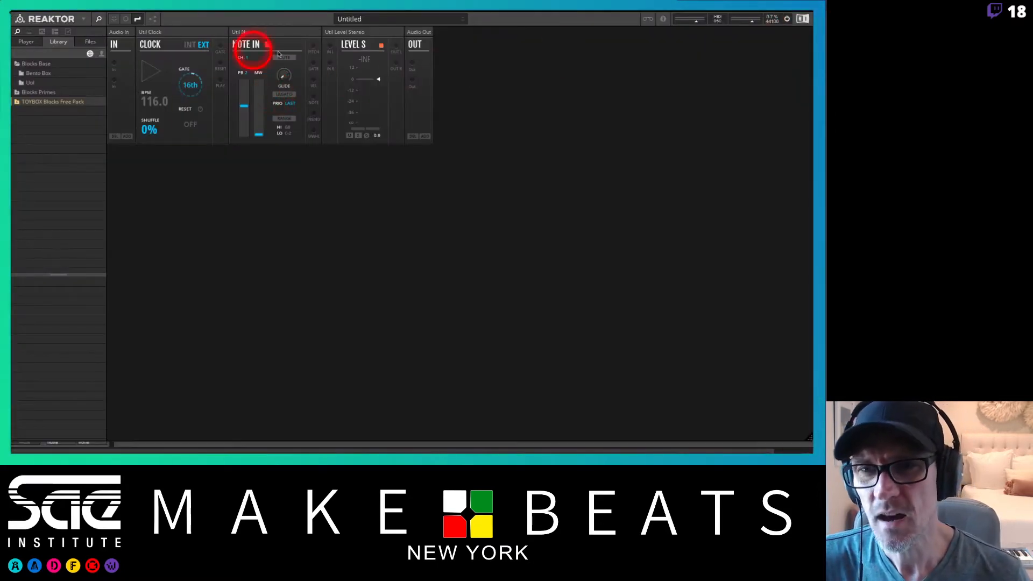
{"action": "left_click", "coordinate": [207, 33]}
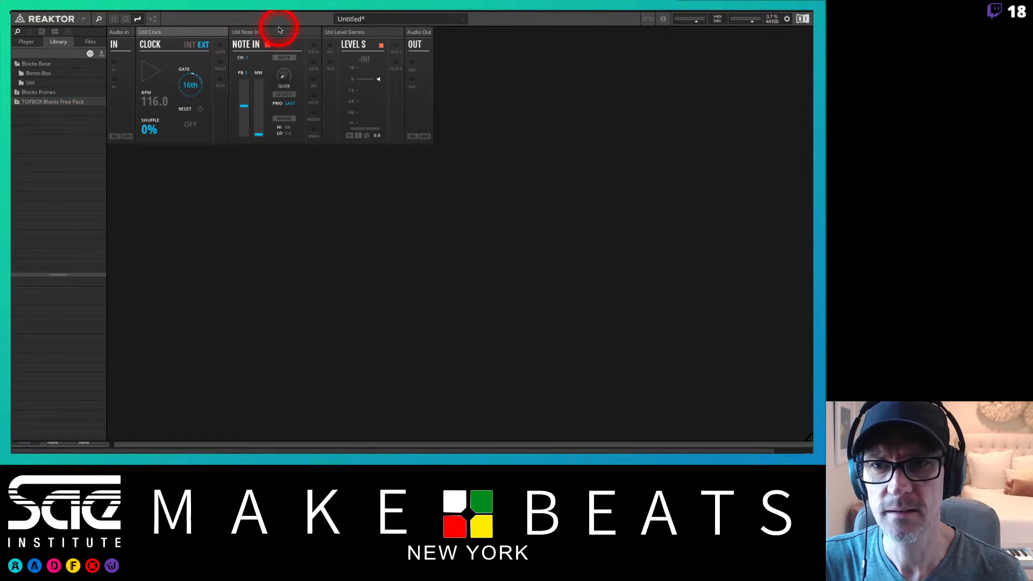
{"action": "left_click", "coordinate": [388, 34]}
{"action": "left_click", "coordinate": [425, 32]}
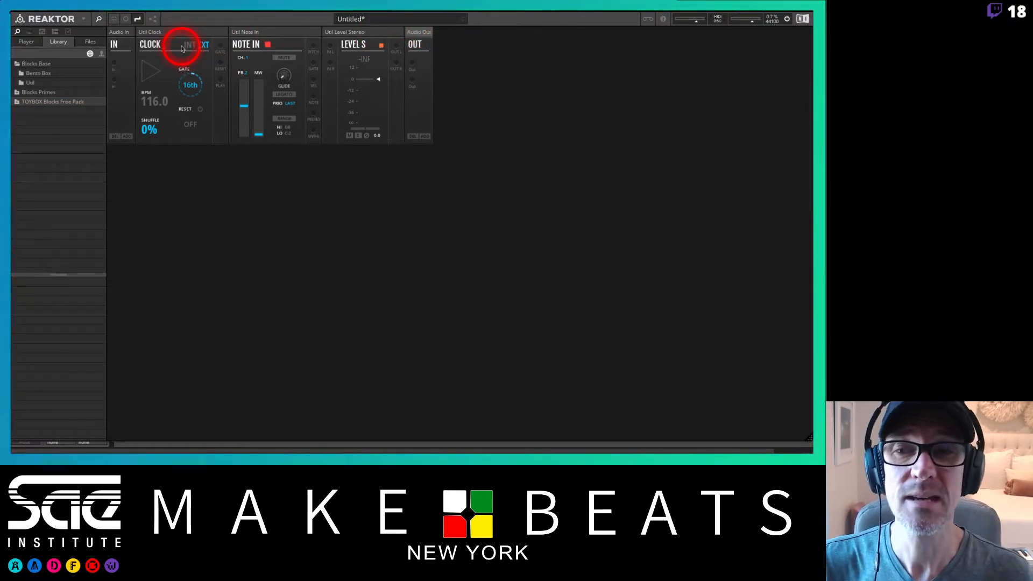
{"action": "left_click", "coordinate": [369, 34]}
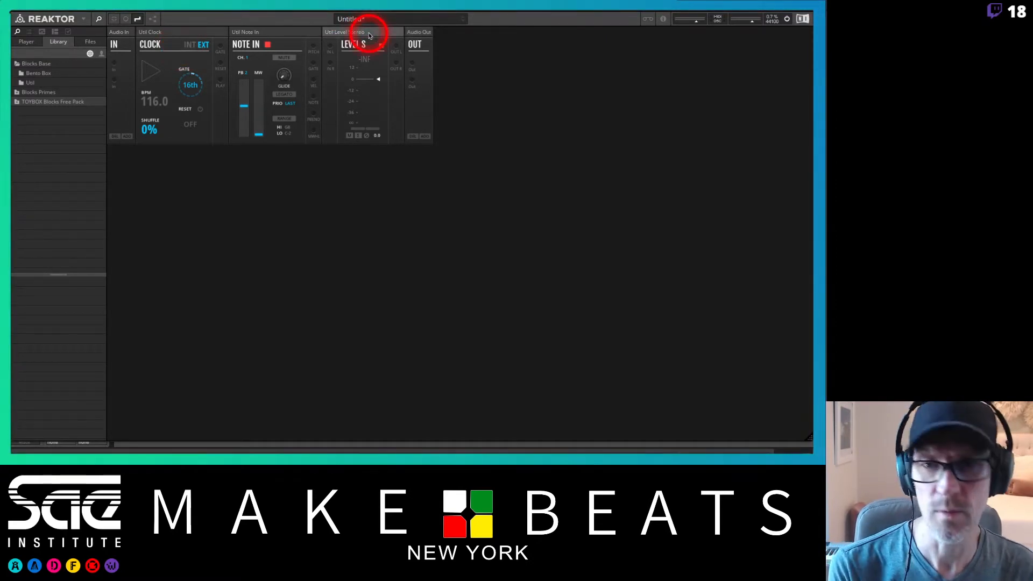
{"action": "key", "text": "Delete"}
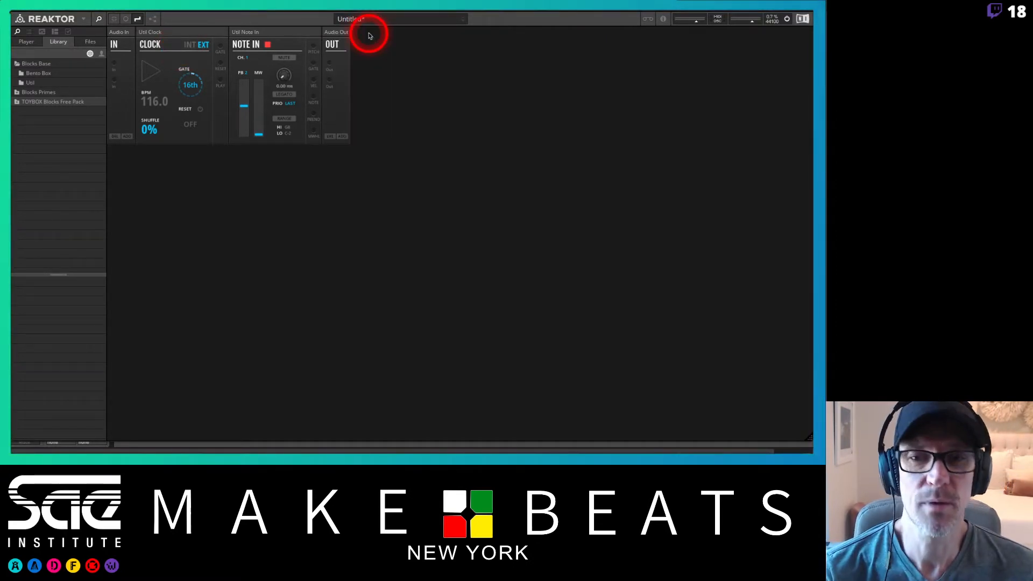
Delete the Util Note In and Util Clock blocks from the patch.
{"action": "left_click", "coordinate": [297, 33]}
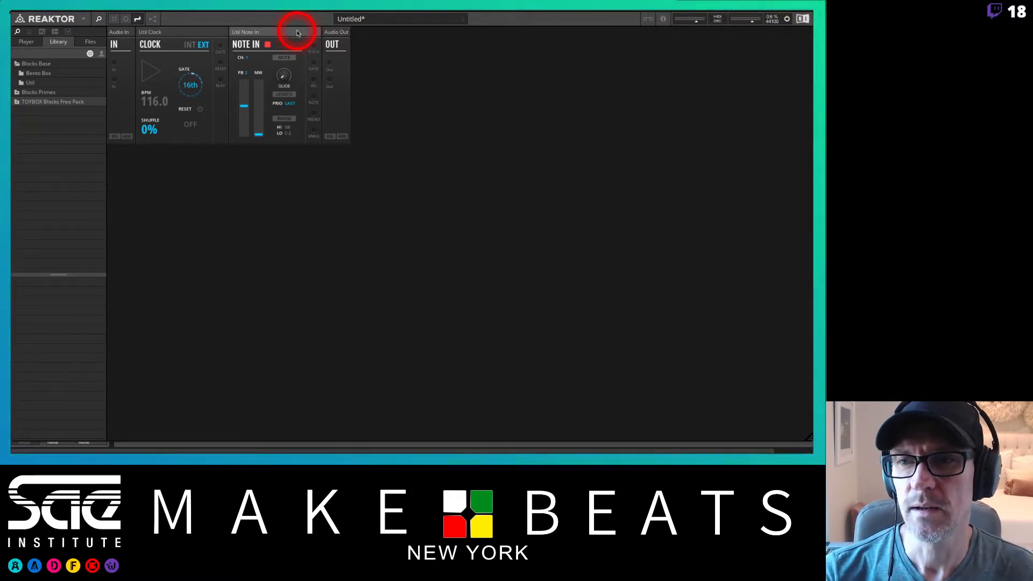
{"action": "key", "text": "Delete"}
{"action": "left_click", "coordinate": [203, 34]}
{"action": "key", "text": "Delete"}
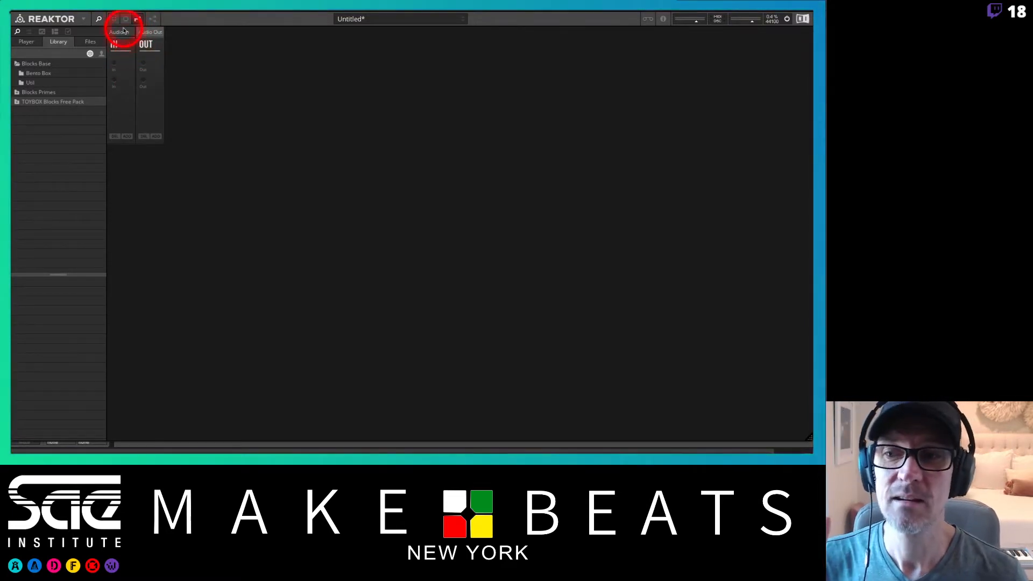
{"action": "left_click", "coordinate": [115, 138]}
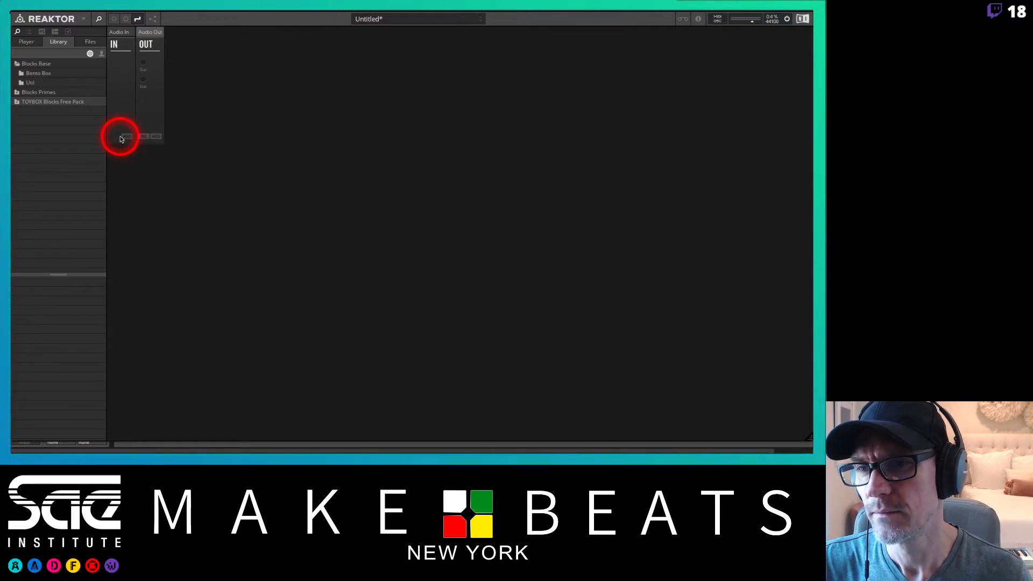
{"action": "left_click", "coordinate": [125, 137]}
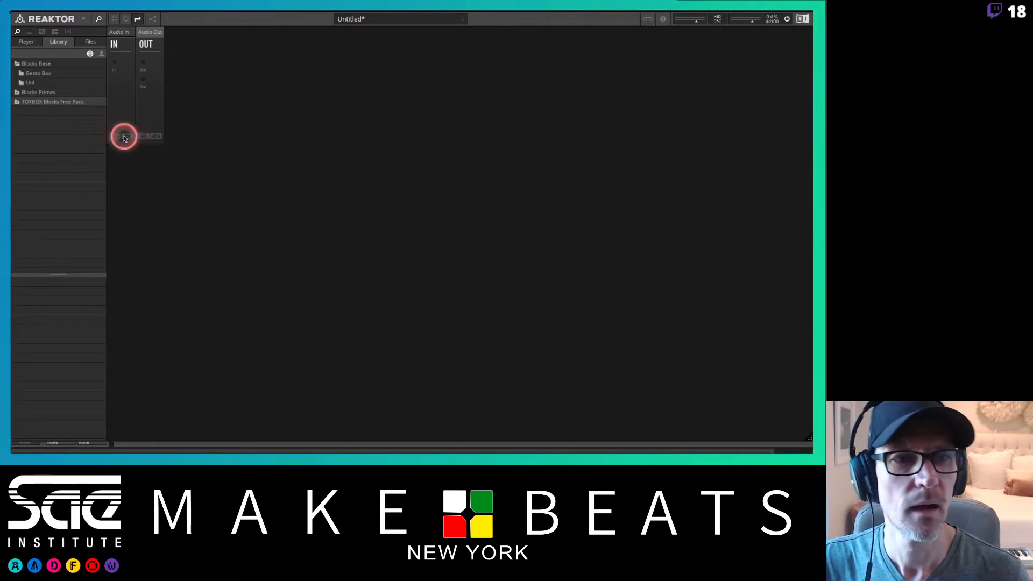
{"action": "left_click", "coordinate": [126, 137]}
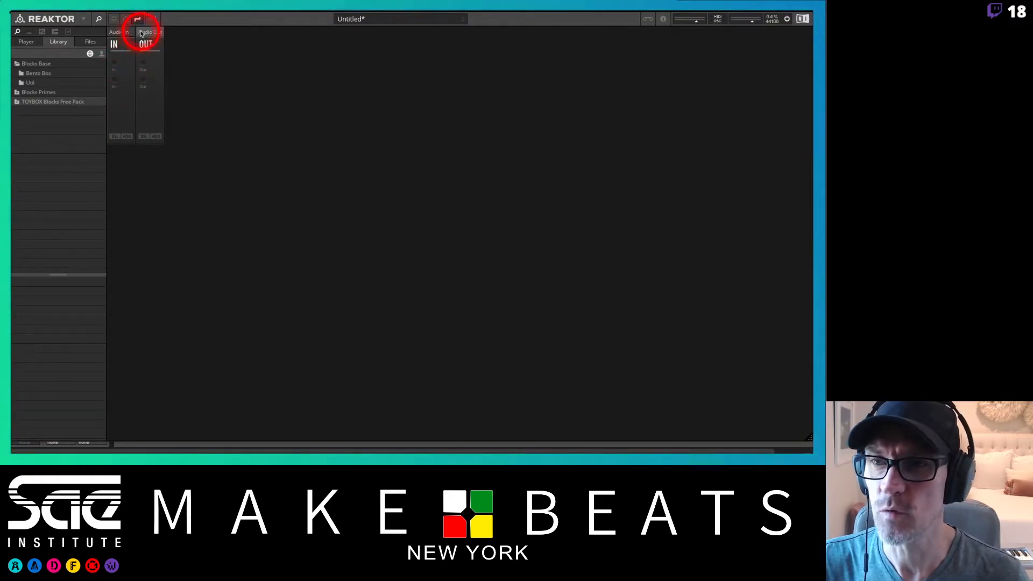
{"action": "left_click", "coordinate": [122, 32]}
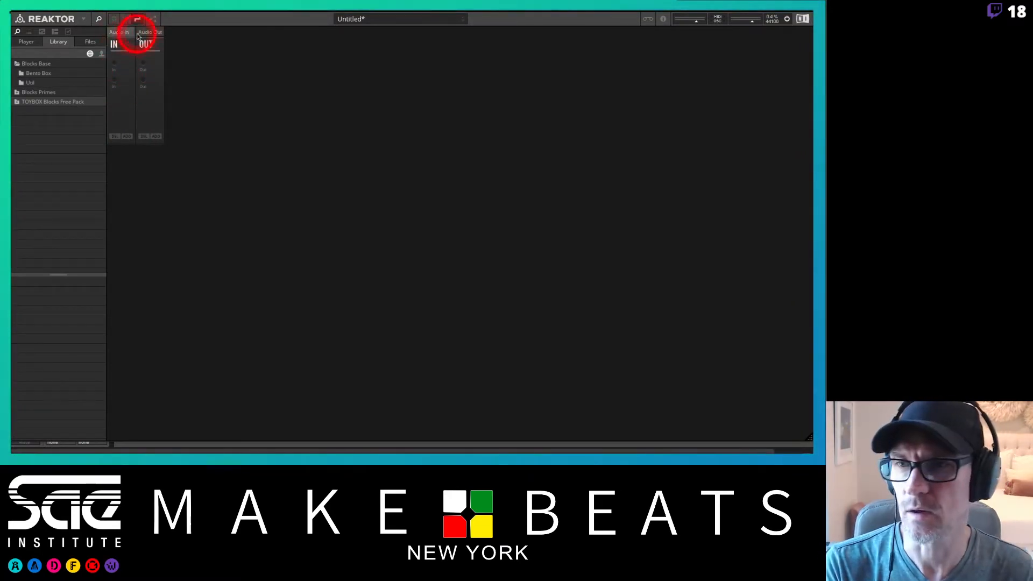
{"action": "left_click", "coordinate": [148, 32]}
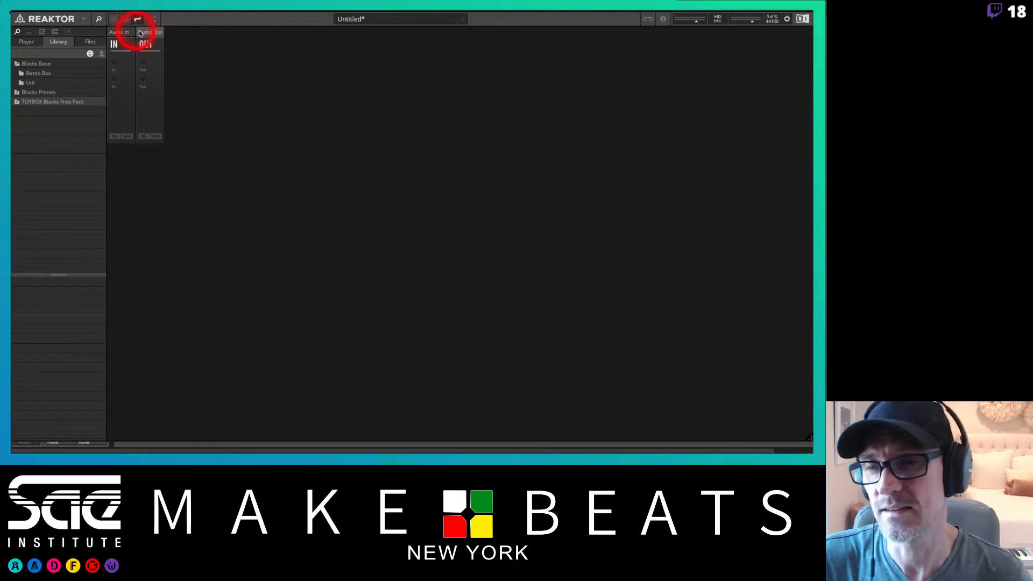
Add the OSC-Bento Oscillator block from the Bento Box folder to the rack.
{"action": "left_click", "coordinate": [23, 75]}
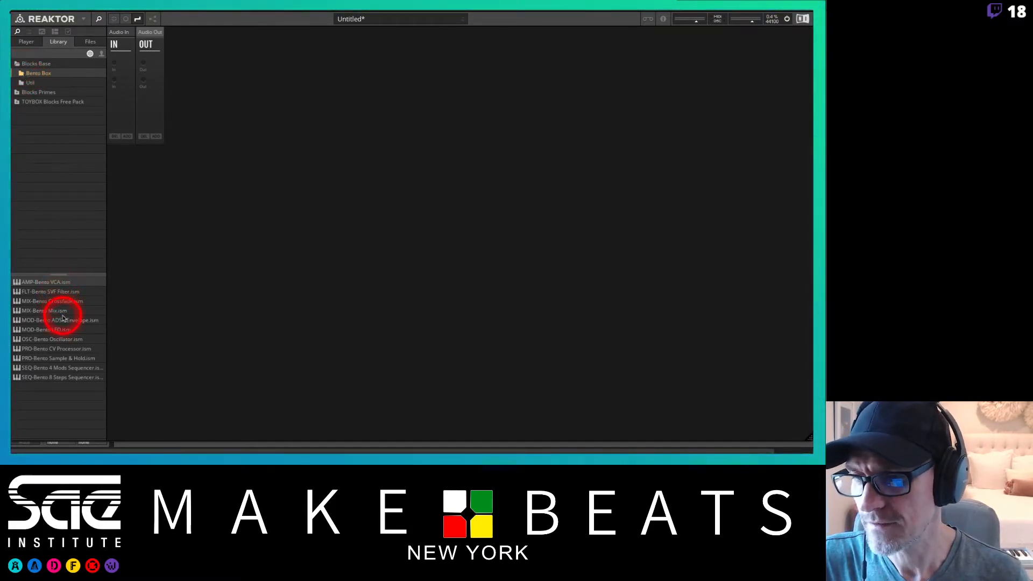
{"action": "left_click", "coordinate": [67, 340]}
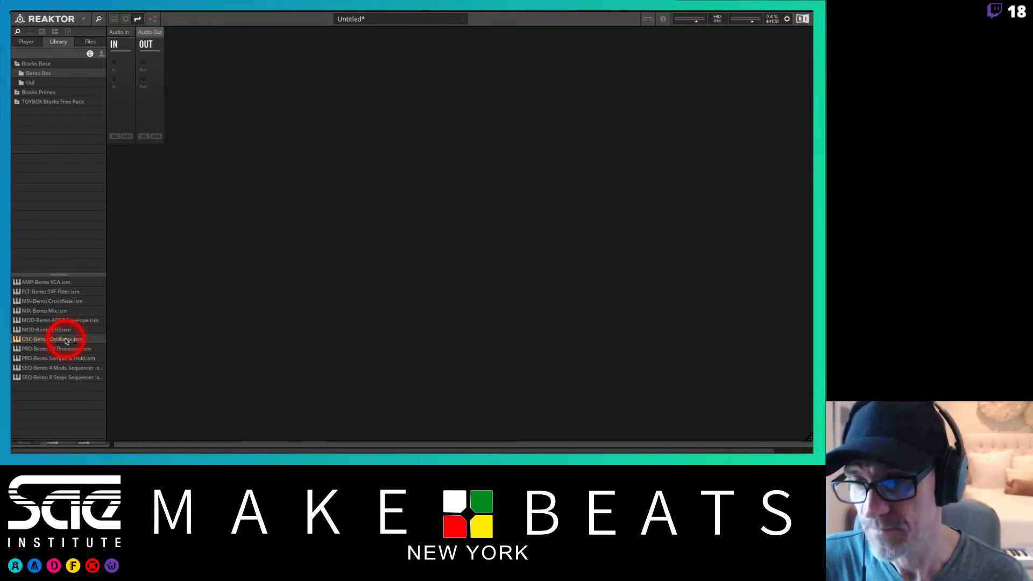
{"action": "left_click_drag", "start_coordinate": [64, 342], "coordinate": [161, 243]}
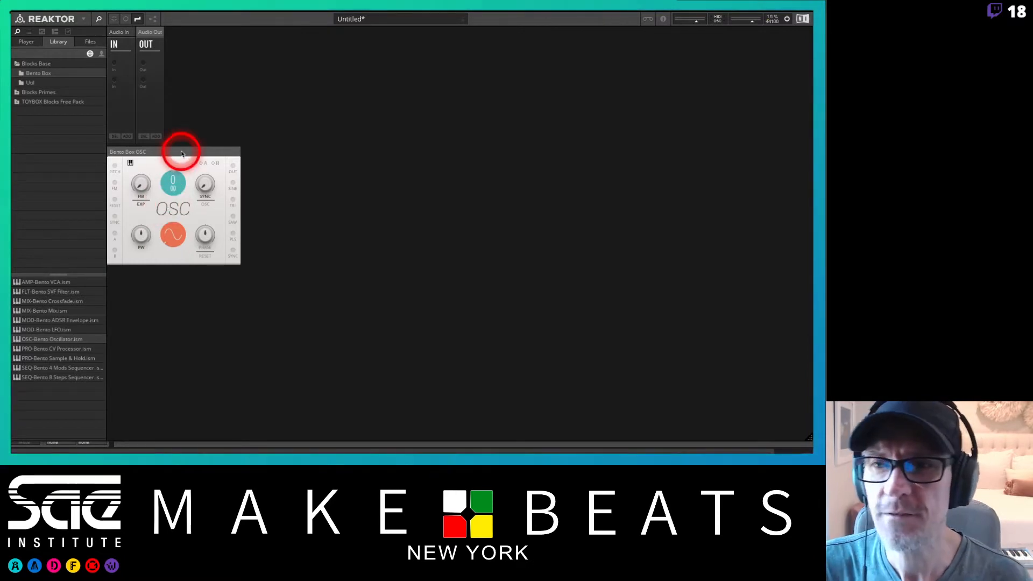
Open the structure view and move the Bento Box OSC block rightward in the structure.
{"action": "left_click", "coordinate": [153, 20]}
{"action": "left_click", "coordinate": [203, 113]}
{"action": "left_click", "coordinate": [168, 214]}
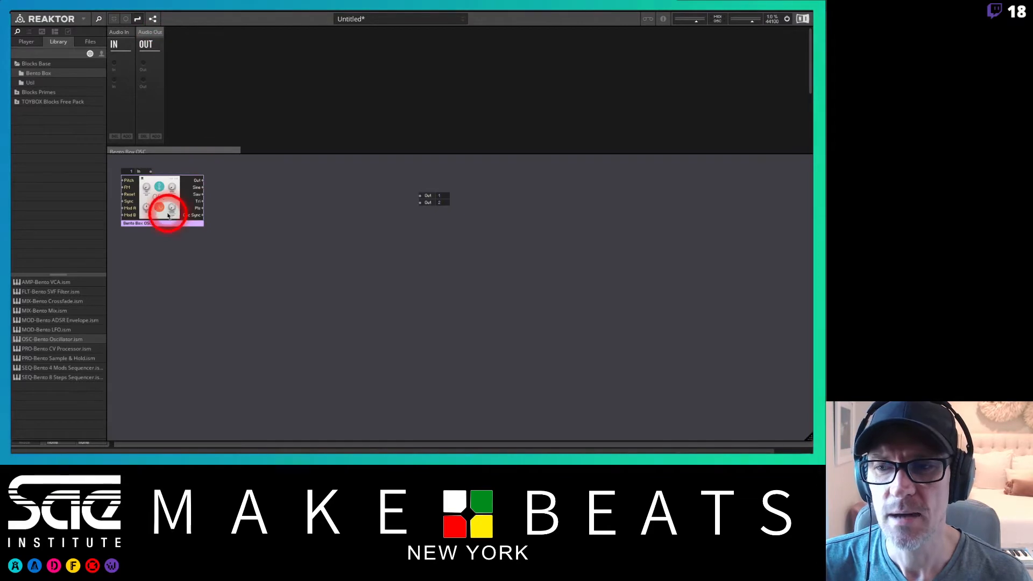
{"action": "left_click_drag", "start_coordinate": [168, 214], "coordinate": [222, 211]}
{"action": "left_click", "coordinate": [257, 182]}
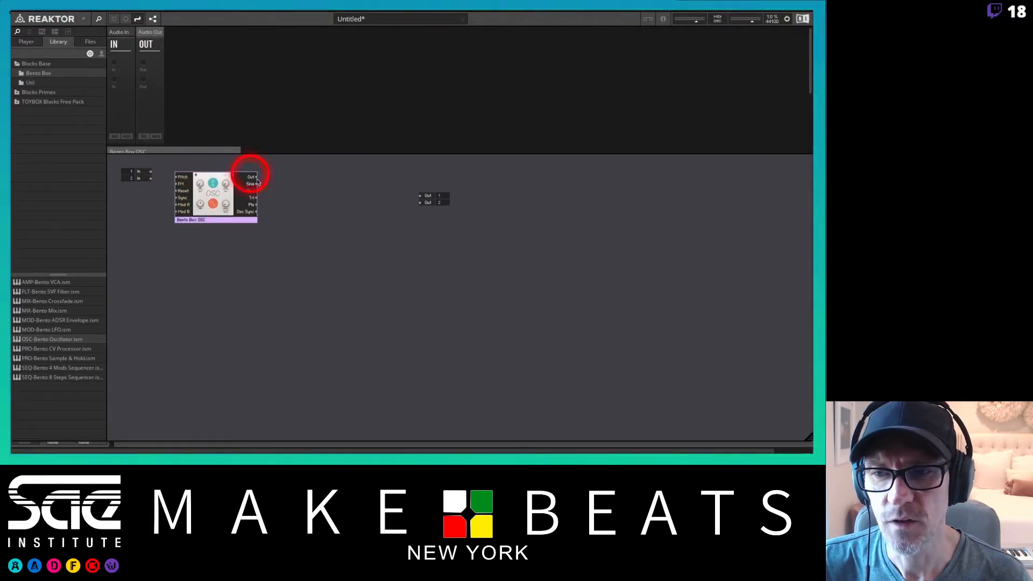
Switch back through the panel views and drag the OSC panel below the audio In and Out blocks.
{"action": "left_click", "coordinate": [152, 21]}
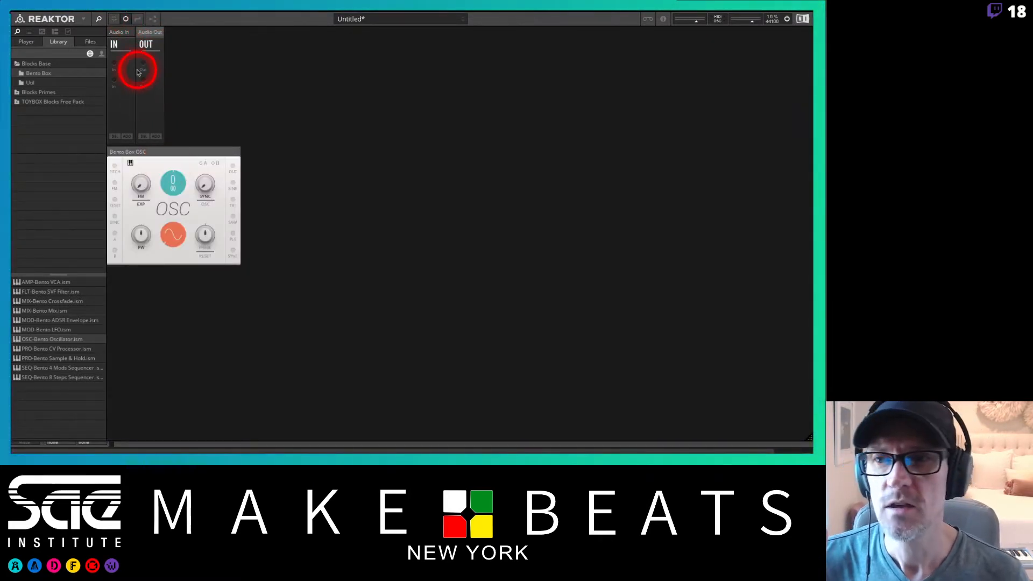
{"action": "left_click", "coordinate": [116, 20]}
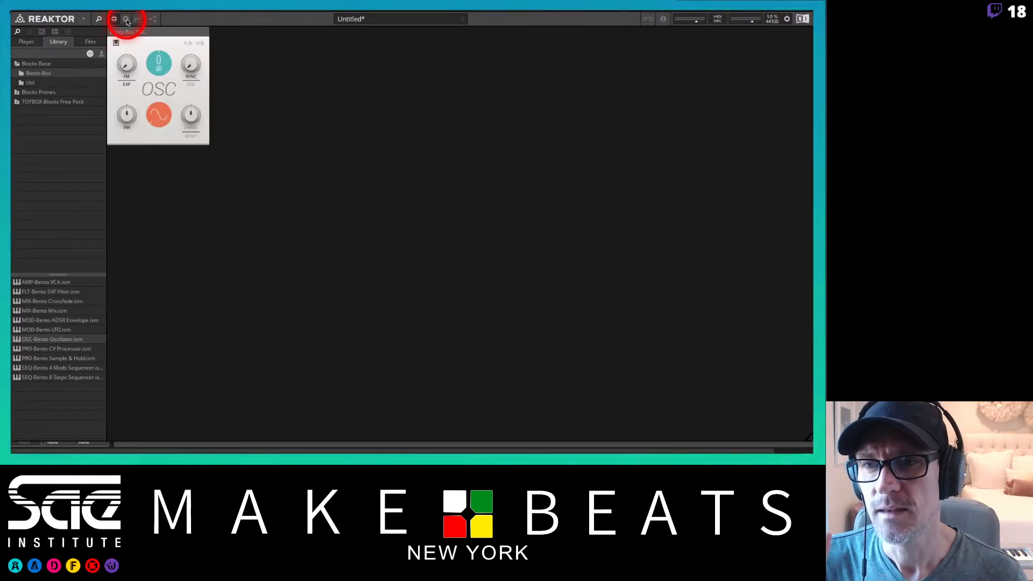
{"action": "left_click", "coordinate": [139, 20]}
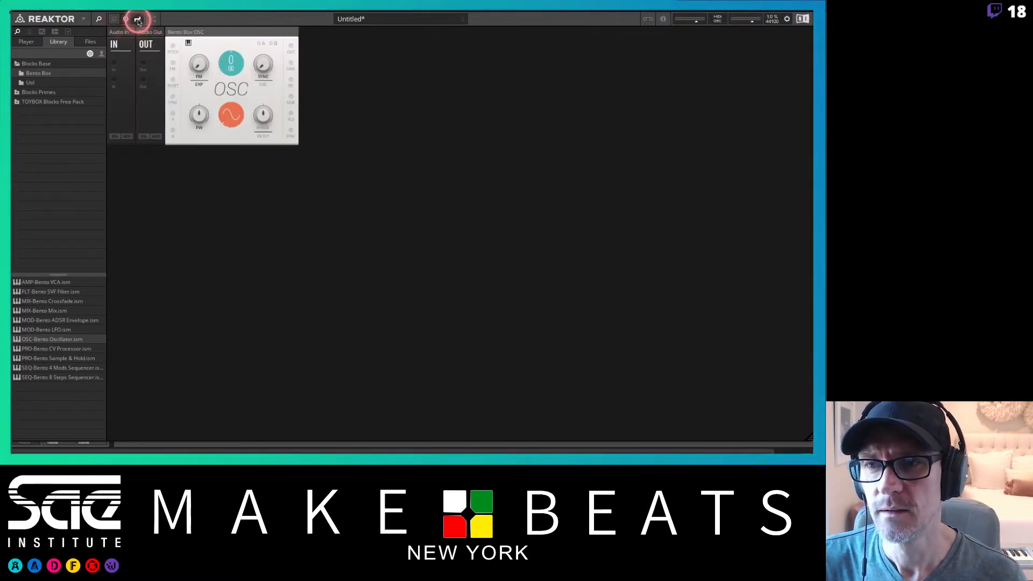
{"action": "left_click_drag", "start_coordinate": [213, 31], "coordinate": [161, 150]}
Show the rack panel and the structure together in a split view.
{"action": "left_click", "coordinate": [153, 20]}
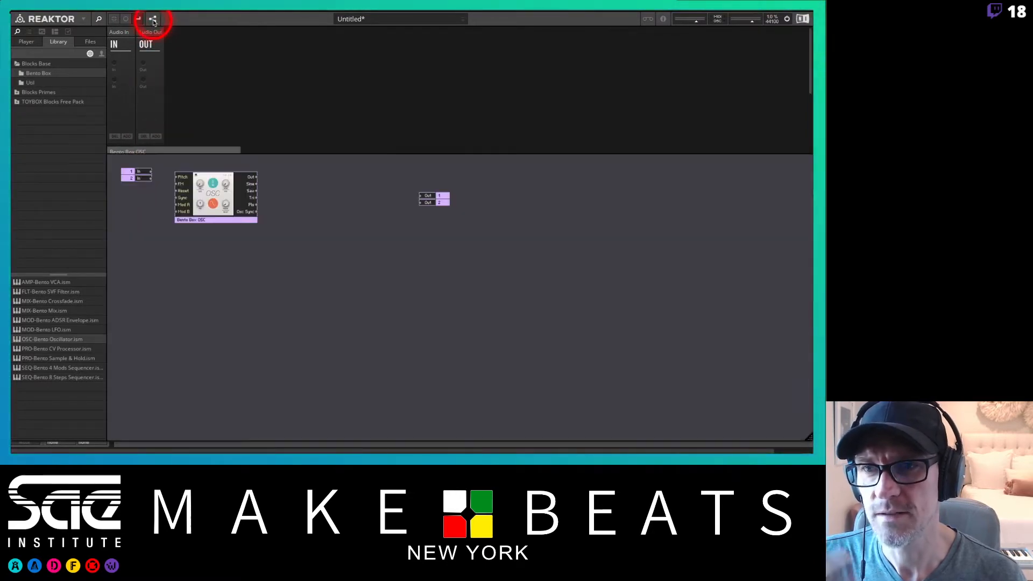
{"action": "left_click", "coordinate": [153, 21]}
{"action": "left_click", "coordinate": [153, 21]}
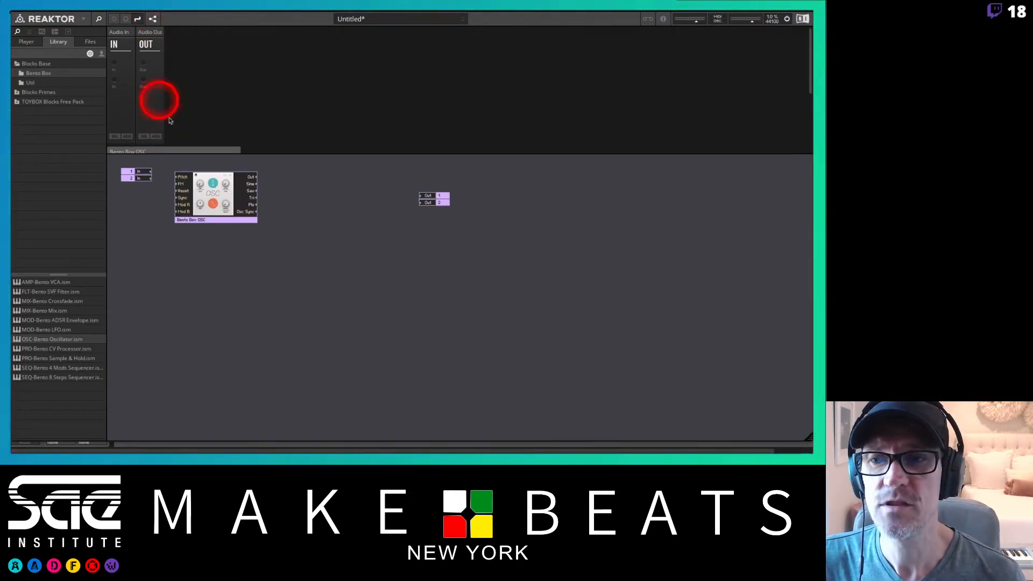
{"action": "left_click_drag", "start_coordinate": [217, 154], "coordinate": [213, 278]}
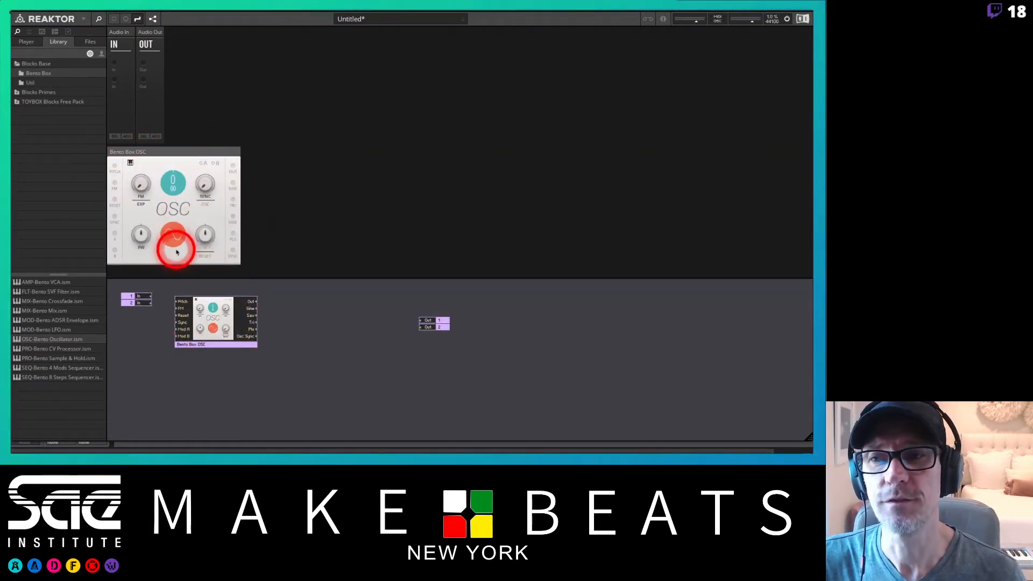
{"action": "left_click", "coordinate": [152, 20]}
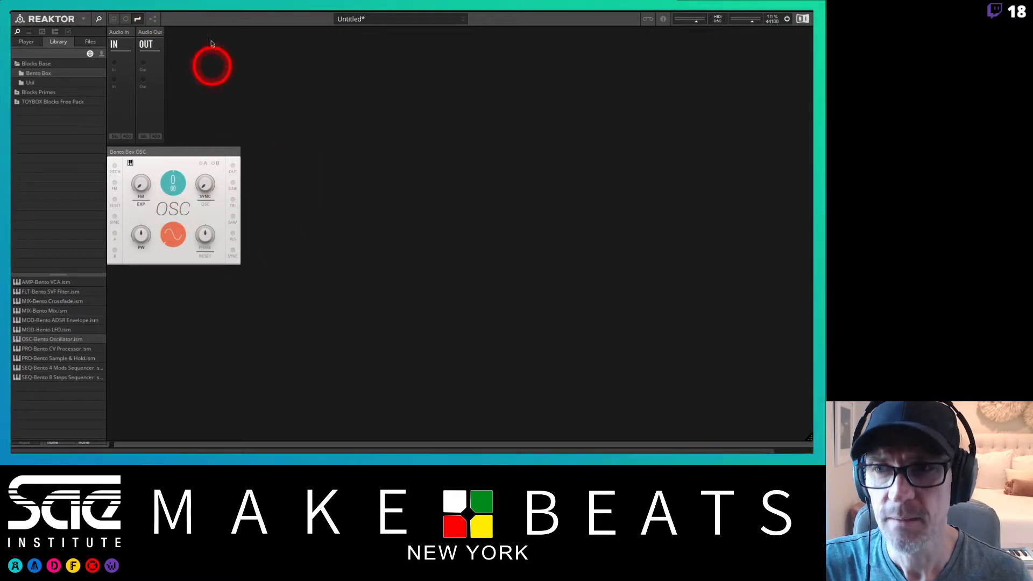
{"action": "left_click", "coordinate": [156, 19]}
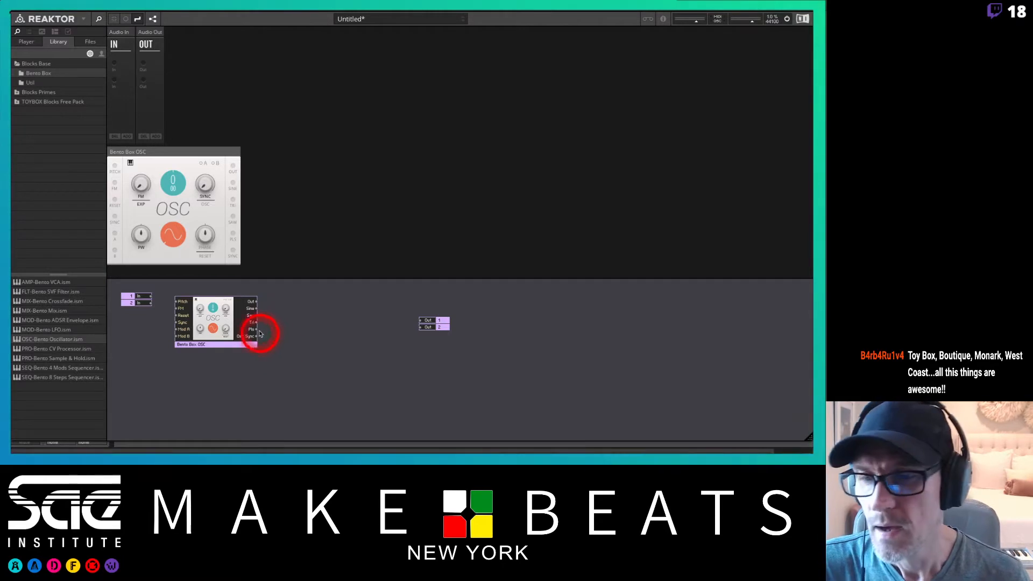
{"action": "mouse_move", "coordinate": [222, 345]}
{"action": "left_mouse_down"}
{"action": "mouse_move", "coordinate": [256, 352]}
{"action": "mouse_move", "coordinate": [224, 351]}
{"action": "left_mouse_up"}
{"action": "left_click", "coordinate": [291, 330]}
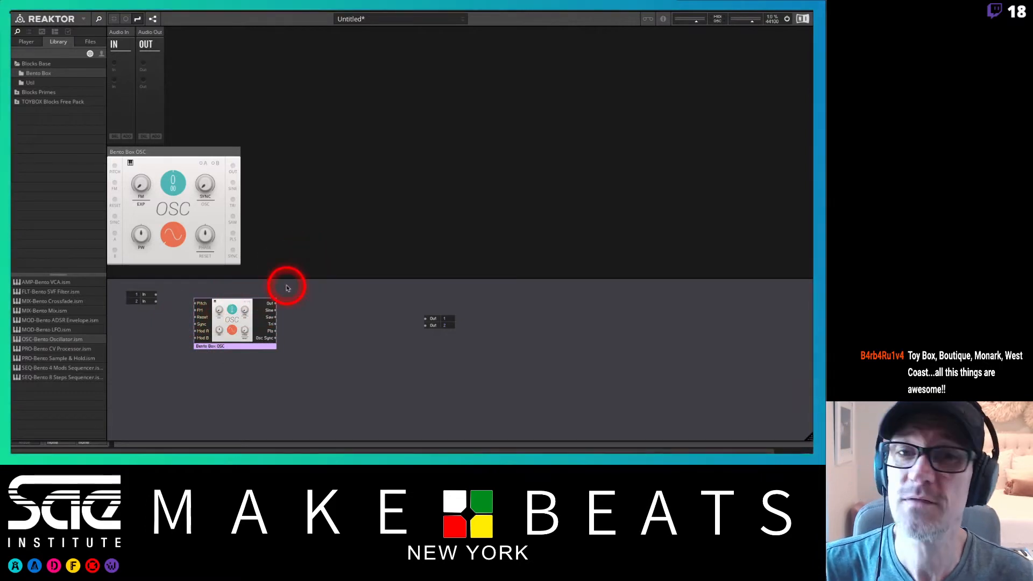
Switch to the notes app and review the Reaktor Blocks patch diagram page before returning to Reaktor.
{"action": "key", "text": "super+Tab"}
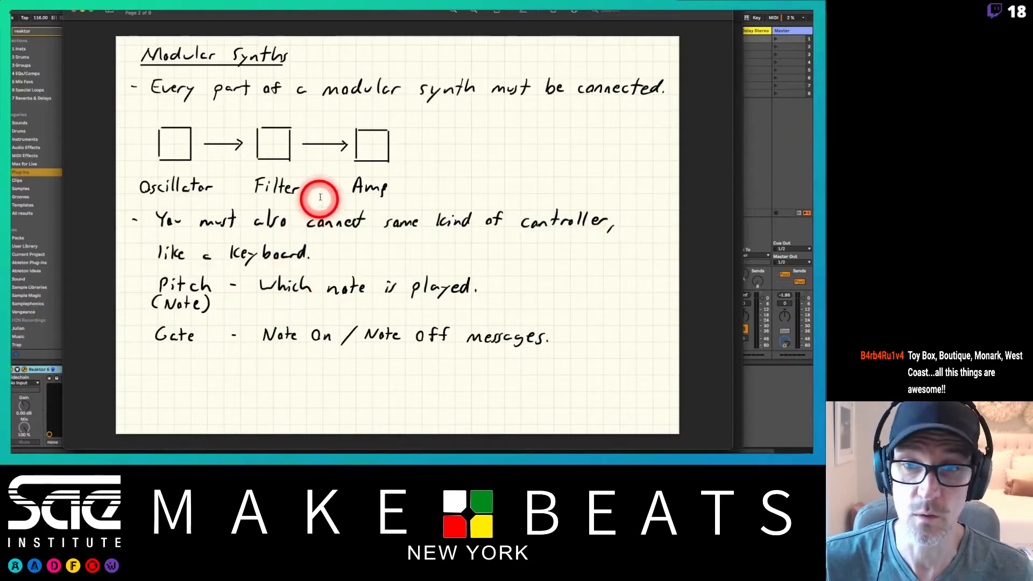
{"action": "left_click_drag", "start_coordinate": [323, 11], "coordinate": [349, 13]}
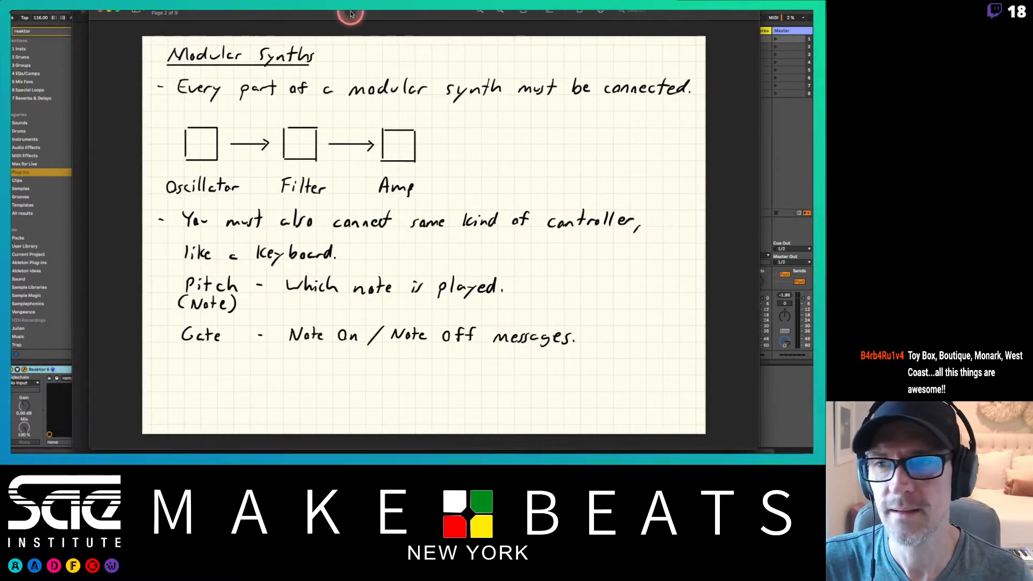
{"action": "left_click", "coordinate": [81, 62]}
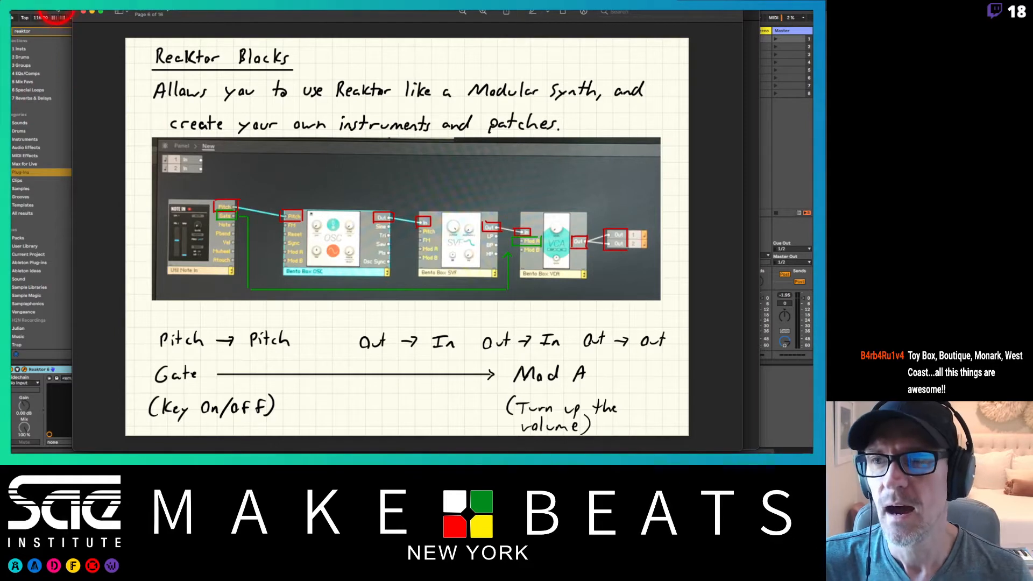
{"action": "left_click", "coordinate": [57, 7]}
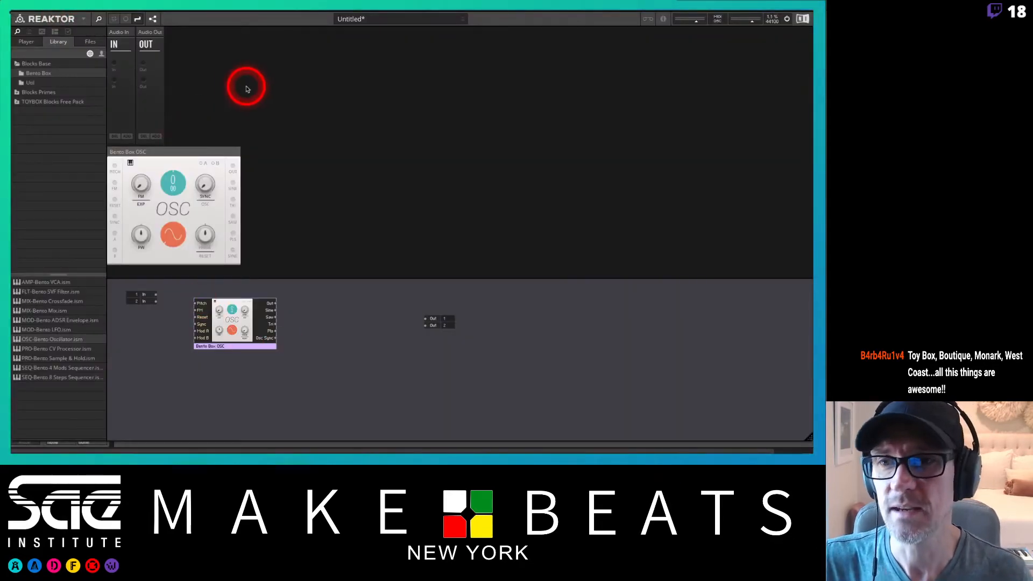
Place the OSC panel between the audio In and Out blocks and patch its output to both Audio Out inputs.
{"action": "left_click", "coordinate": [153, 19]}
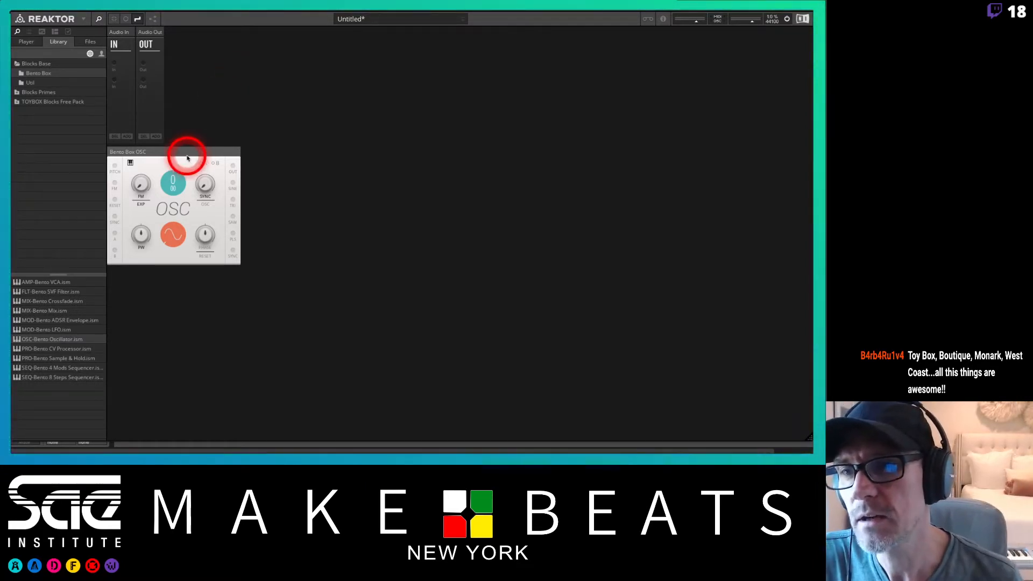
{"action": "left_click_drag", "start_coordinate": [174, 153], "coordinate": [132, 35]}
{"action": "left_click_drag", "start_coordinate": [256, 34], "coordinate": [139, 49]}
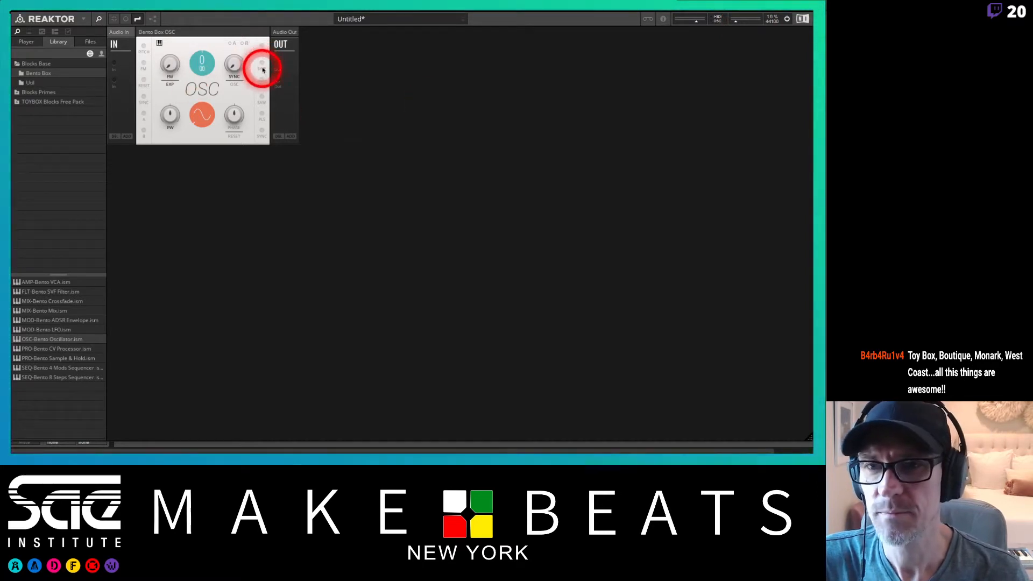
{"action": "left_click_drag", "start_coordinate": [262, 46], "coordinate": [278, 79]}
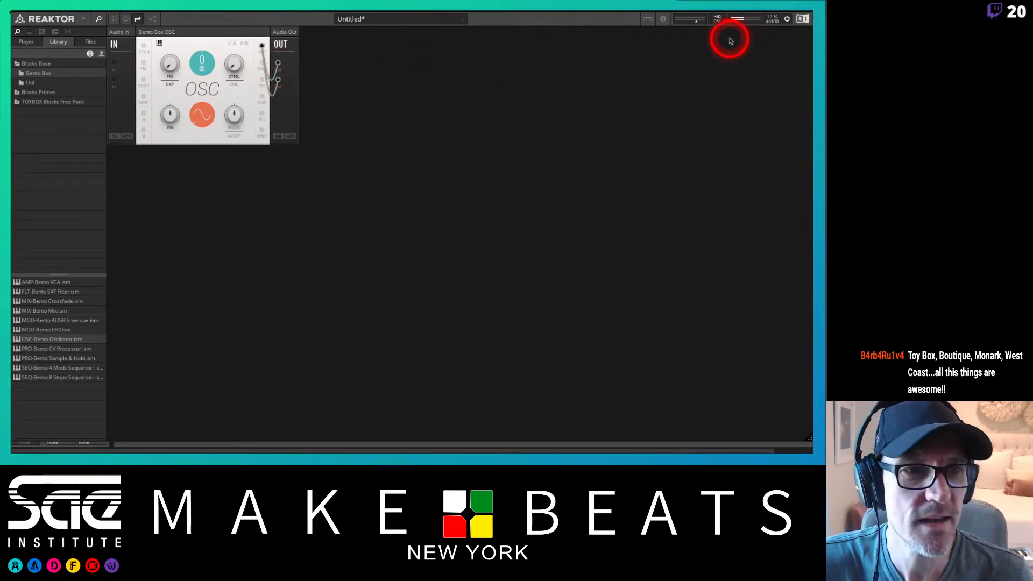
Raise the master volume, set the oscillator pitch to 48 and audition the saw and square waveforms.
{"action": "left_click_drag", "start_coordinate": [736, 25], "coordinate": [743, 21]}
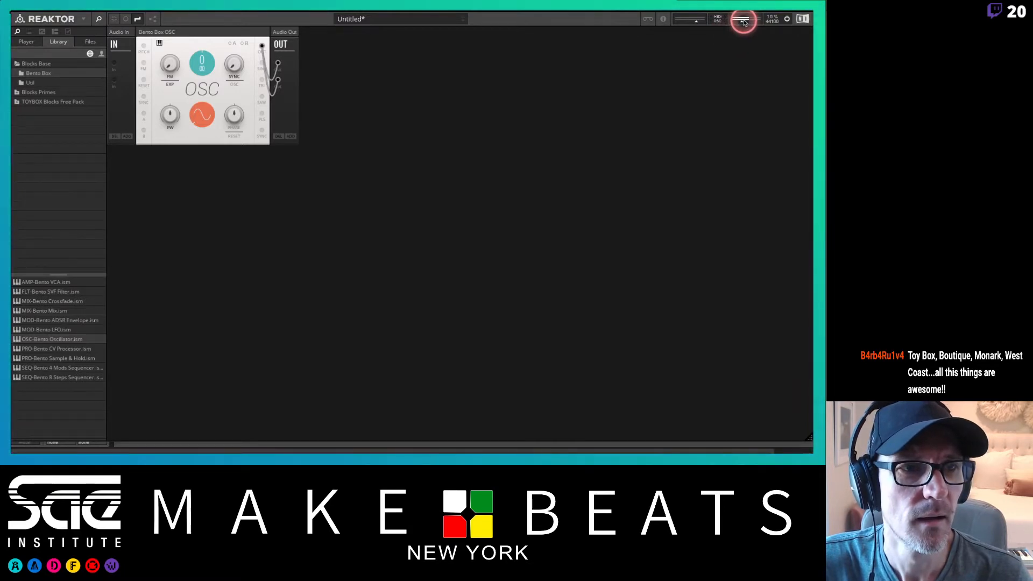
{"action": "left_click_drag", "start_coordinate": [205, 117], "coordinate": [205, 71]}
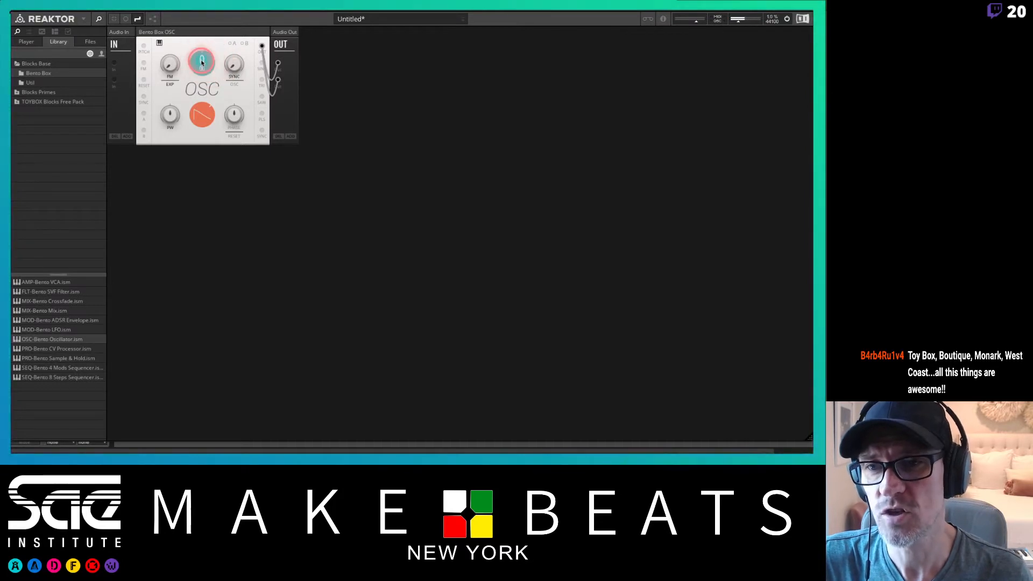
{"action": "left_click_drag", "start_coordinate": [202, 45], "coordinate": [196, 16]}
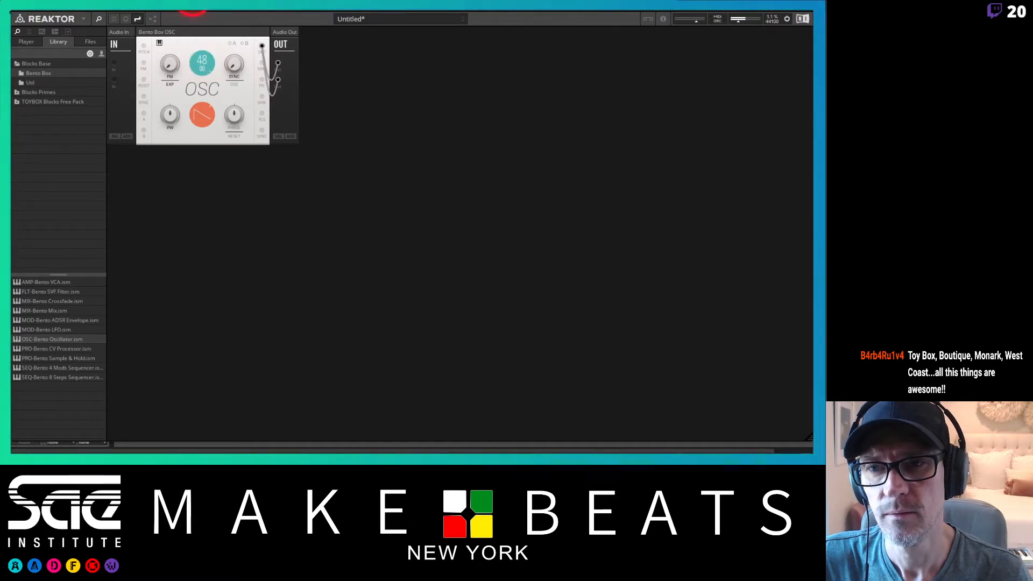
{"action": "left_click", "coordinate": [200, 112]}
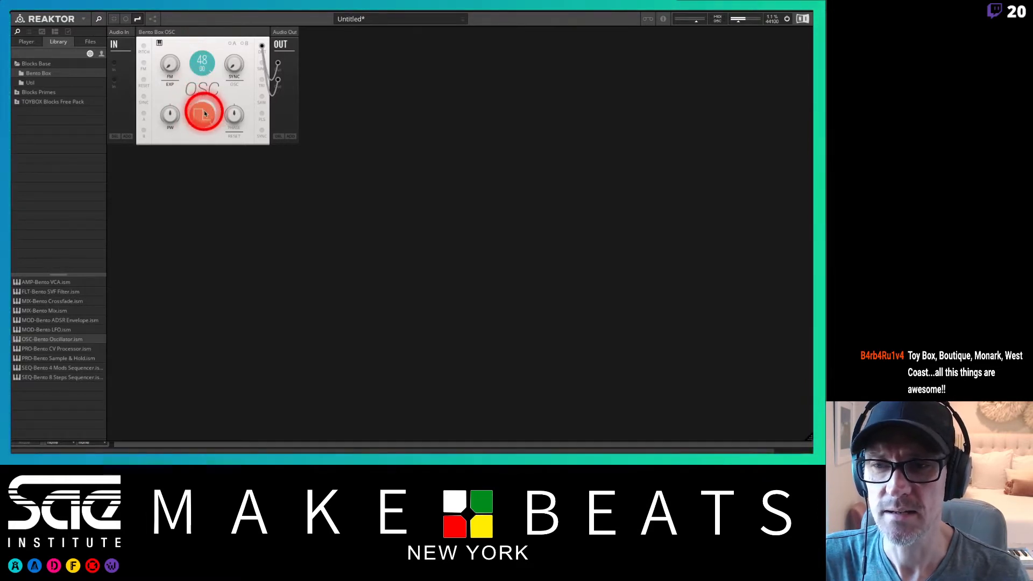
Sweep and reset the pulse width knob and return the oscillator waveform to sine.
{"action": "left_click", "coordinate": [172, 115]}
{"action": "left_click_drag", "start_coordinate": [173, 119], "coordinate": [171, 172]}
{"action": "left_click", "coordinate": [171, 72]}
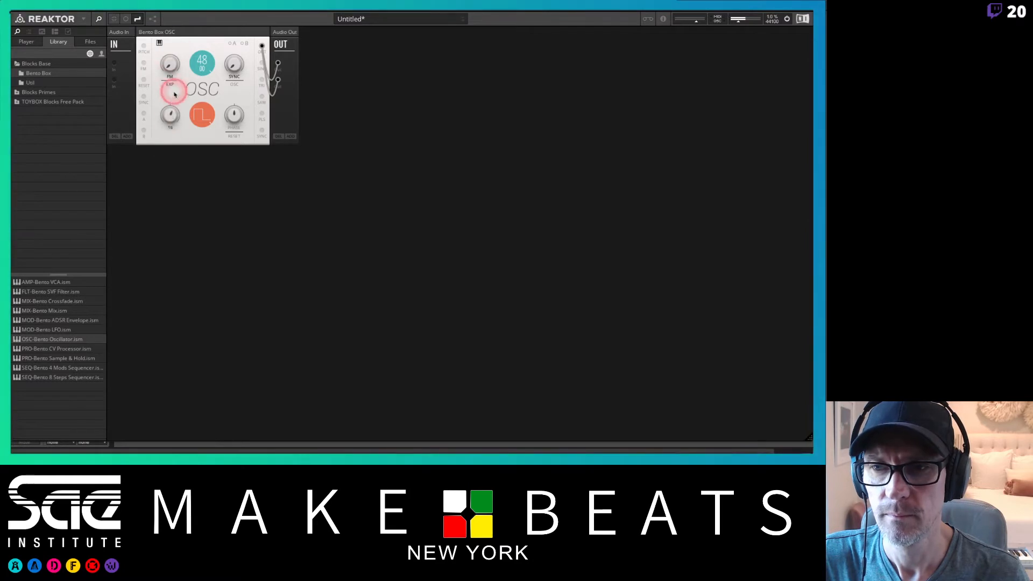
{"action": "double_click", "coordinate": [168, 117]}
{"action": "left_click", "coordinate": [205, 116]}
{"action": "left_click_drag", "start_coordinate": [206, 119], "coordinate": [208, 298]}
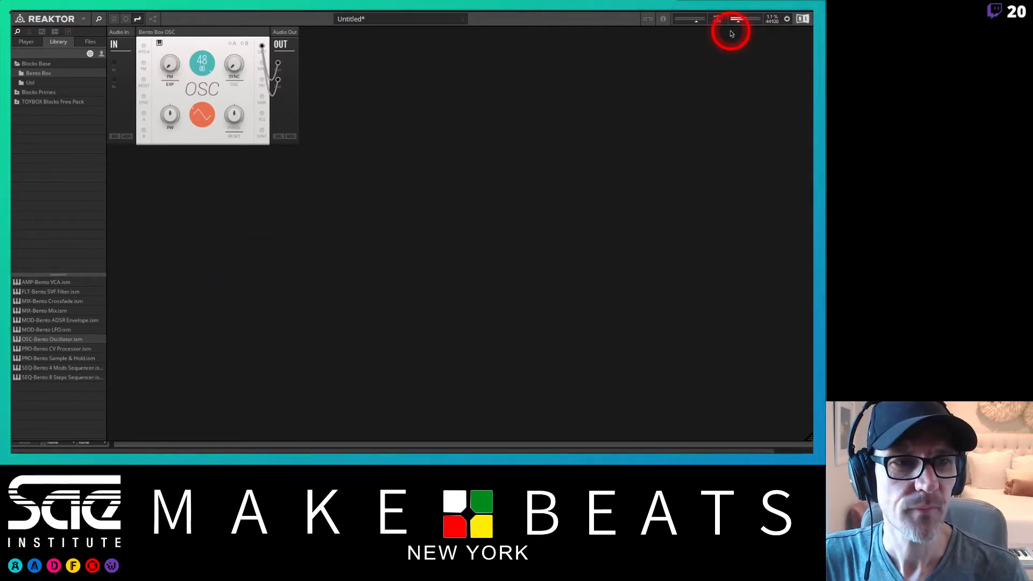
{"action": "left_click_drag", "start_coordinate": [744, 23], "coordinate": [747, 23]}
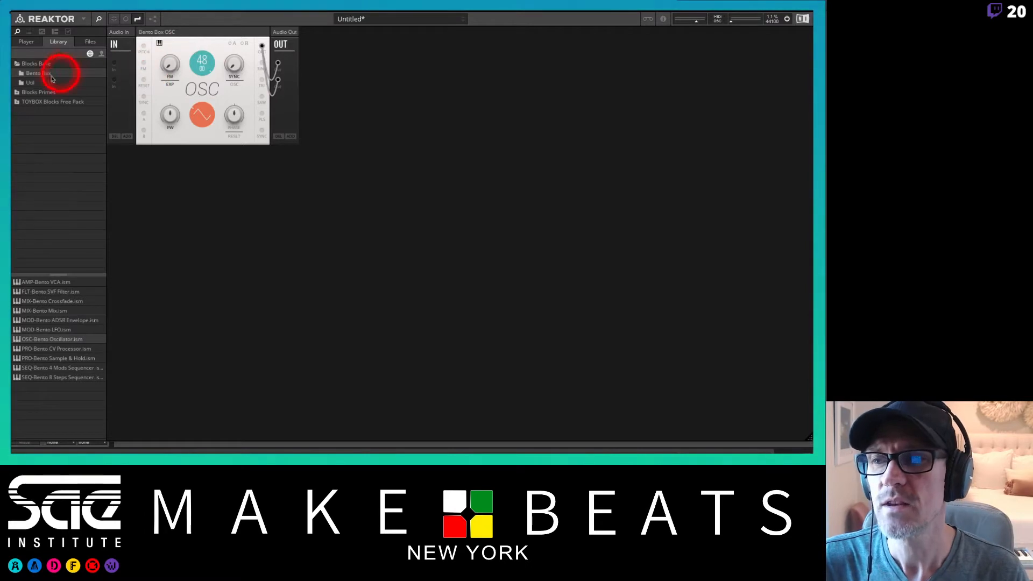
Add a Util Note In block from the library and place it between the Audio In block and the OSC panel.
{"action": "left_click", "coordinate": [28, 82]}
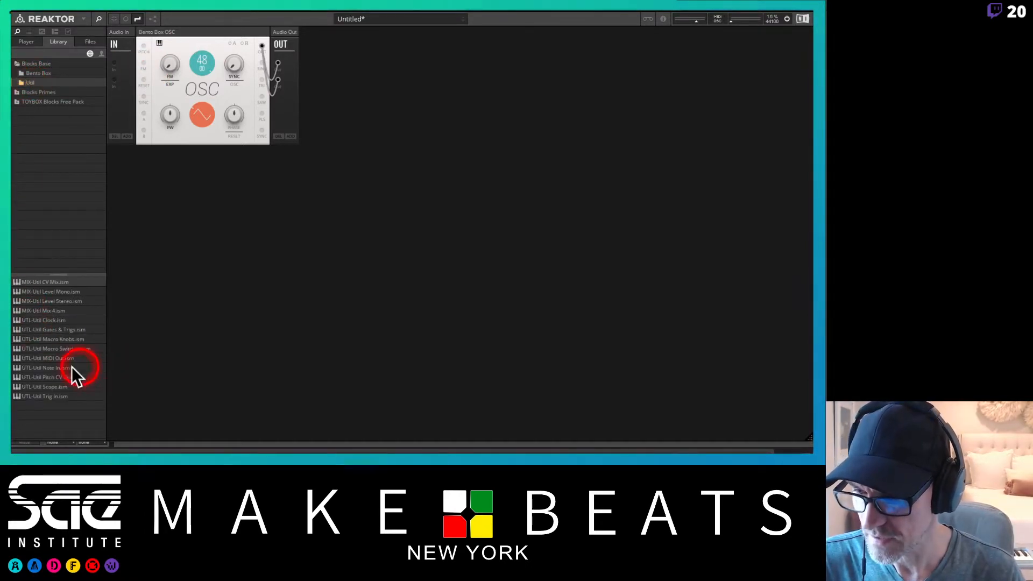
{"action": "left_click", "coordinate": [47, 369]}
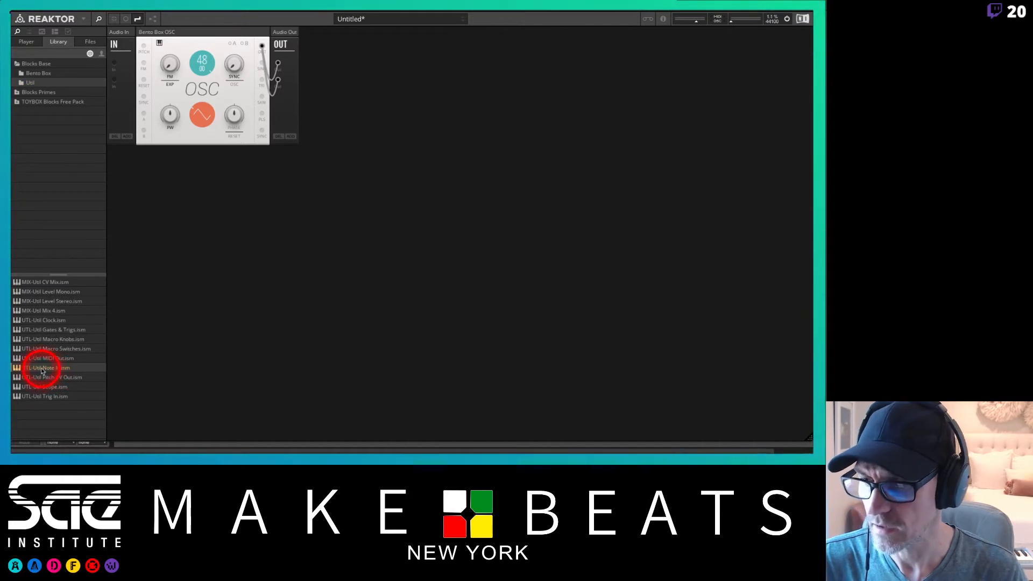
{"action": "left_click_drag", "start_coordinate": [43, 370], "coordinate": [119, 155]}
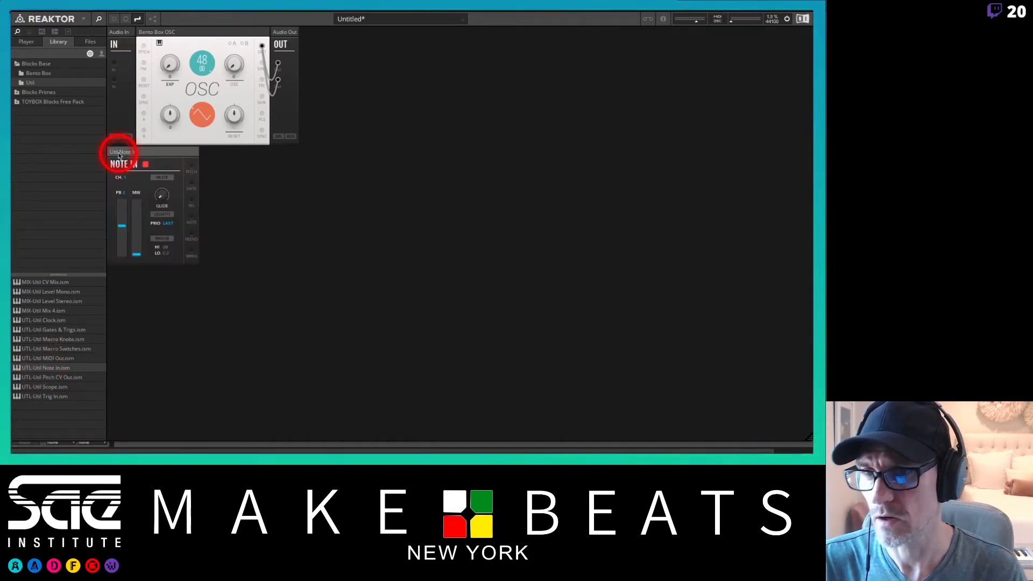
{"action": "left_click", "coordinate": [161, 133]}
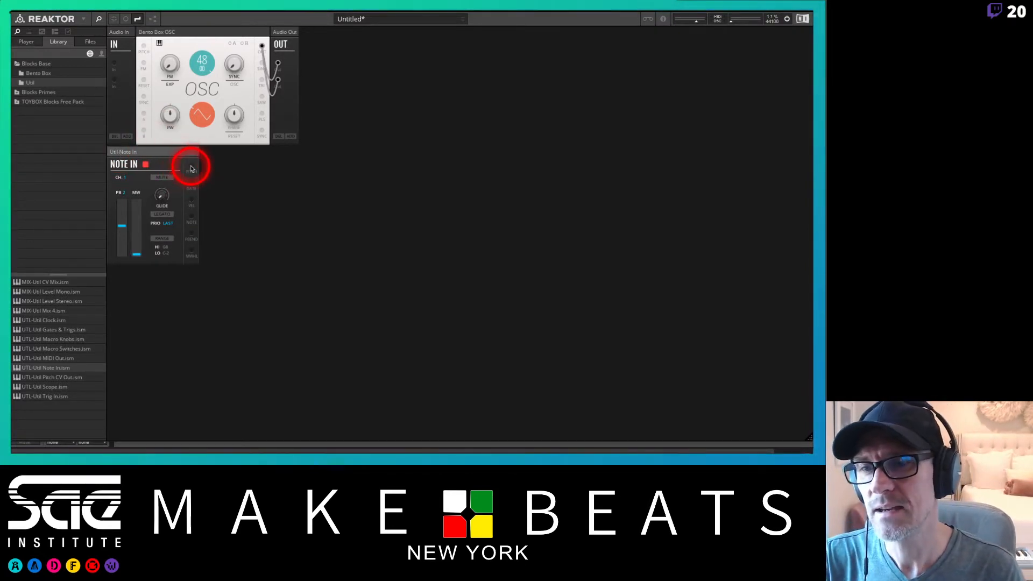
{"action": "left_click_drag", "start_coordinate": [191, 169], "coordinate": [151, 46]}
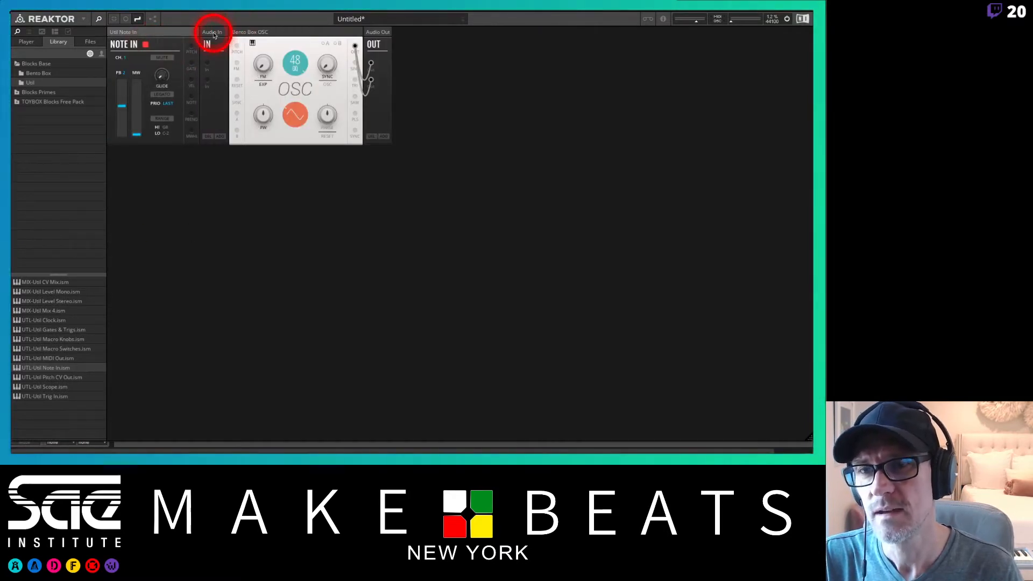
{"action": "left_click_drag", "start_coordinate": [212, 33], "coordinate": [109, 26]}
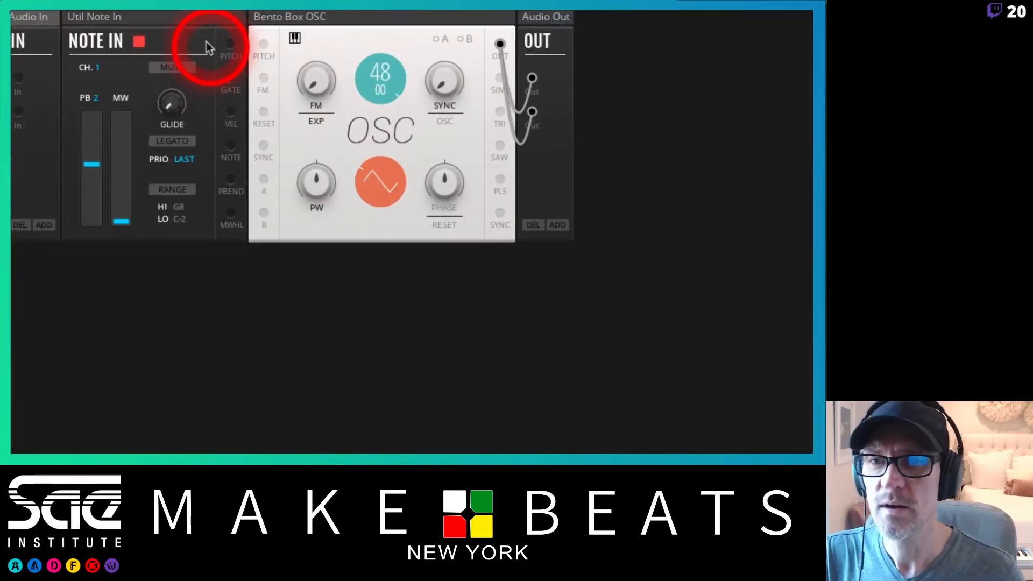
Patch the Note In pitch output to the OSC pitch input and reset the oscillator pitch to 0.
{"action": "left_click_drag", "start_coordinate": [231, 43], "coordinate": [263, 44]}
{"action": "left_click", "coordinate": [390, 89]}
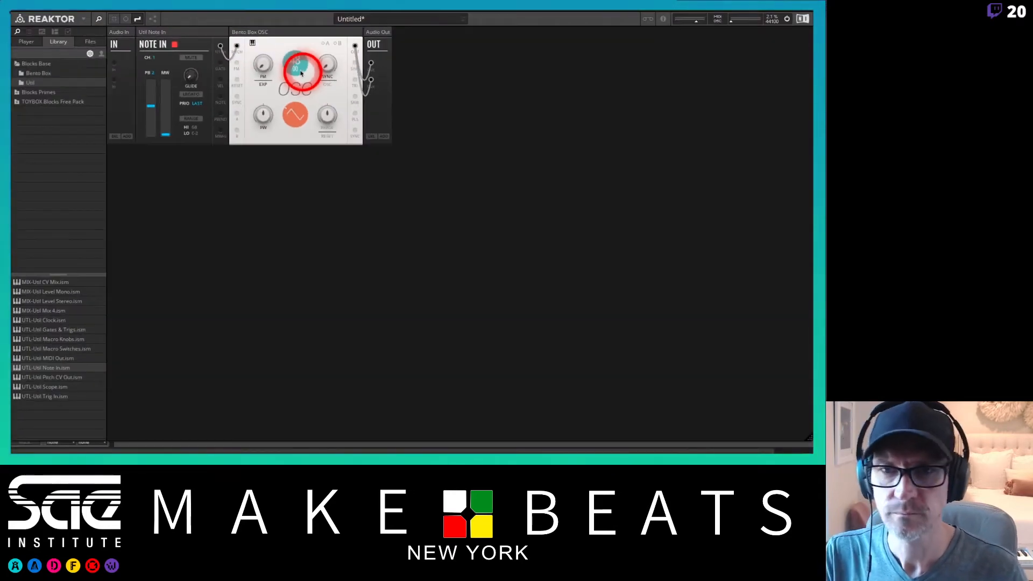
{"action": "left_click", "coordinate": [297, 66]}
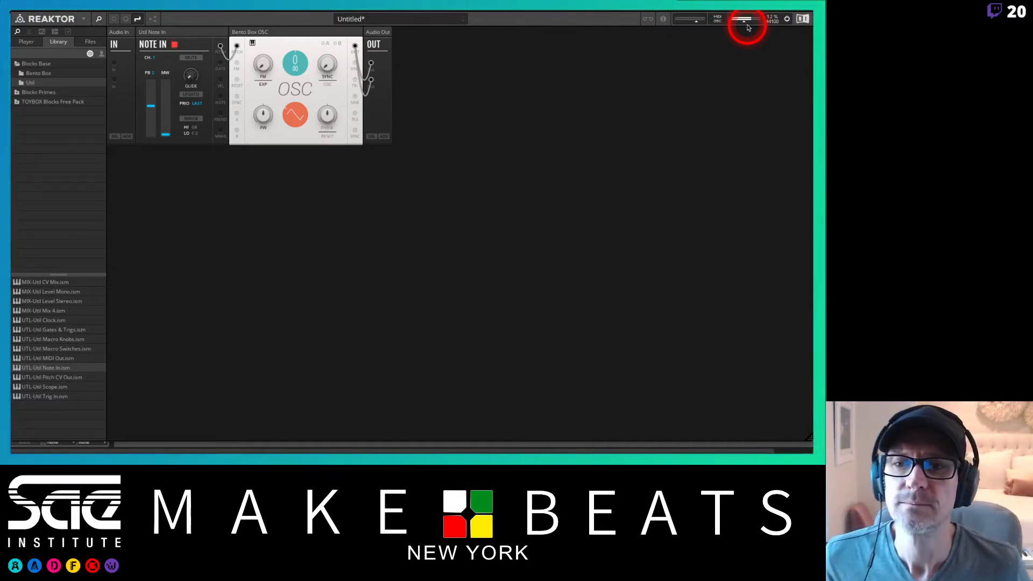
Lower the master volume.
{"action": "left_click_drag", "start_coordinate": [749, 27], "coordinate": [728, 24]}
{"action": "left_click", "coordinate": [714, 26]}
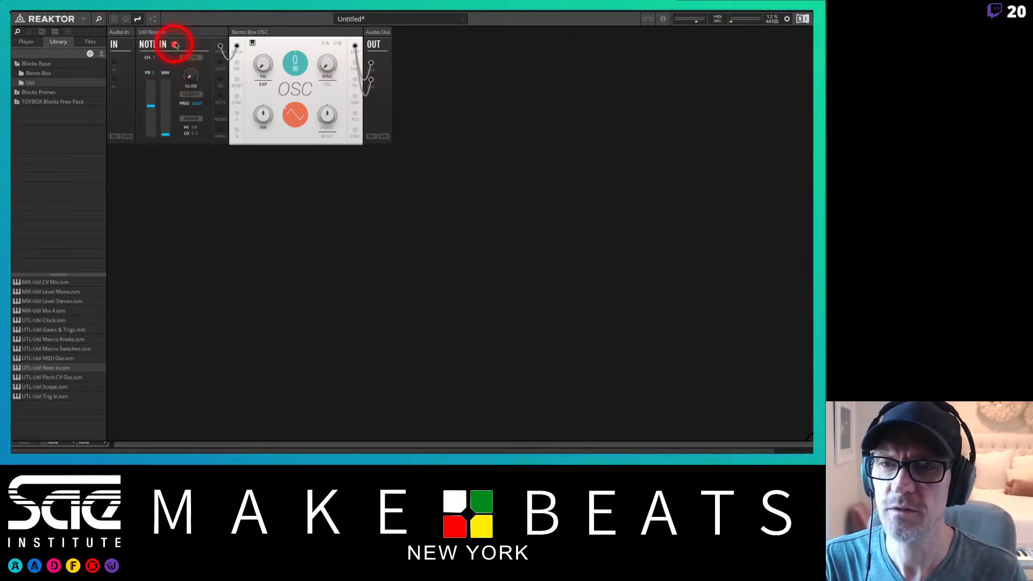
{"action": "mouse_move", "coordinate": [221, 54]}
{"action": "left_mouse_down"}
{"action": "mouse_move", "coordinate": [233, 46]}
{"action": "mouse_move", "coordinate": [229, 68]}
{"action": "left_mouse_up"}
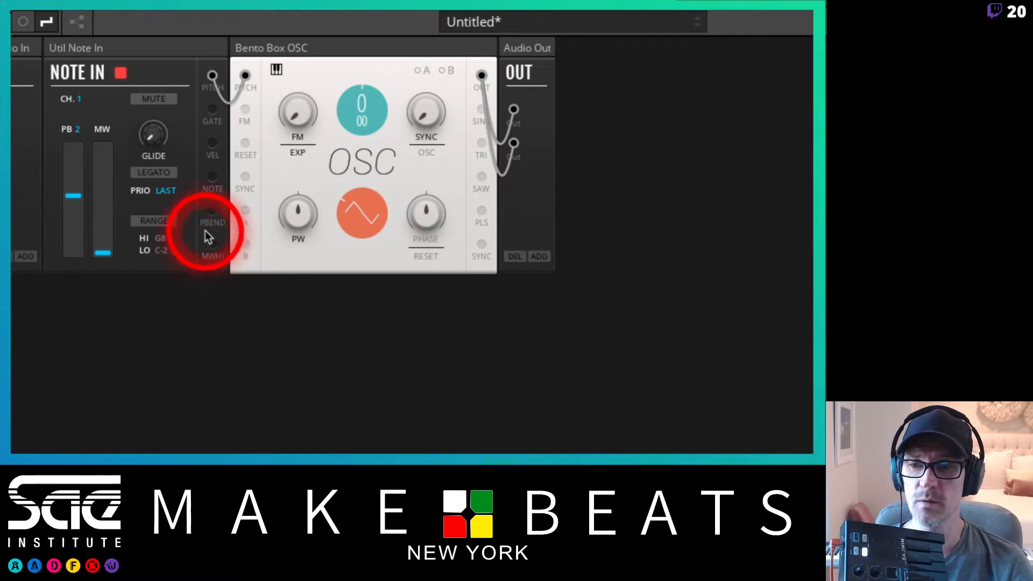
Patch the Note In pitch bend output to the OSC modulation input A and assign A to the pitch.
{"action": "left_click", "coordinate": [210, 211]}
{"action": "left_click_drag", "start_coordinate": [210, 213], "coordinate": [244, 212]}
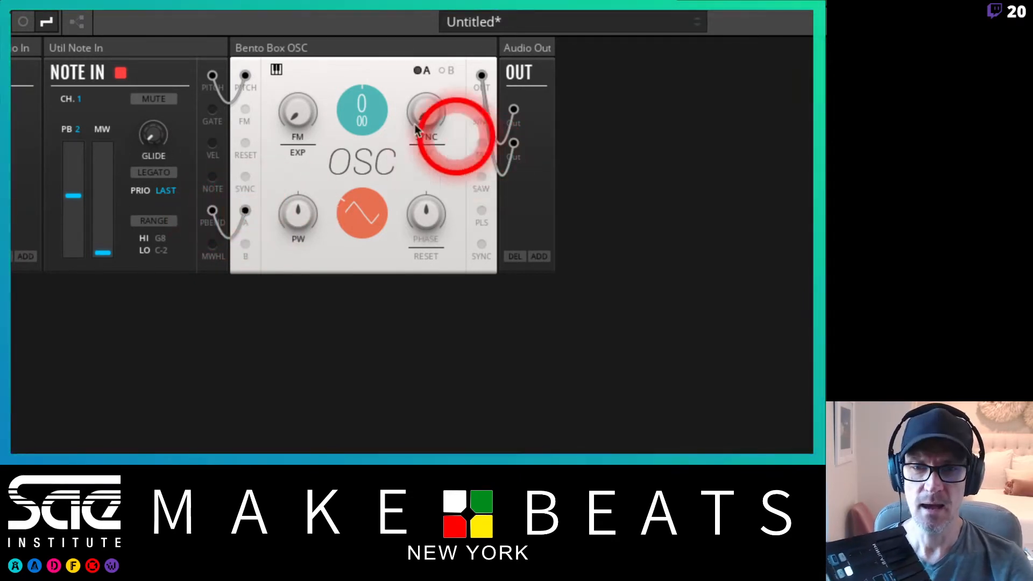
{"action": "left_click", "coordinate": [422, 70]}
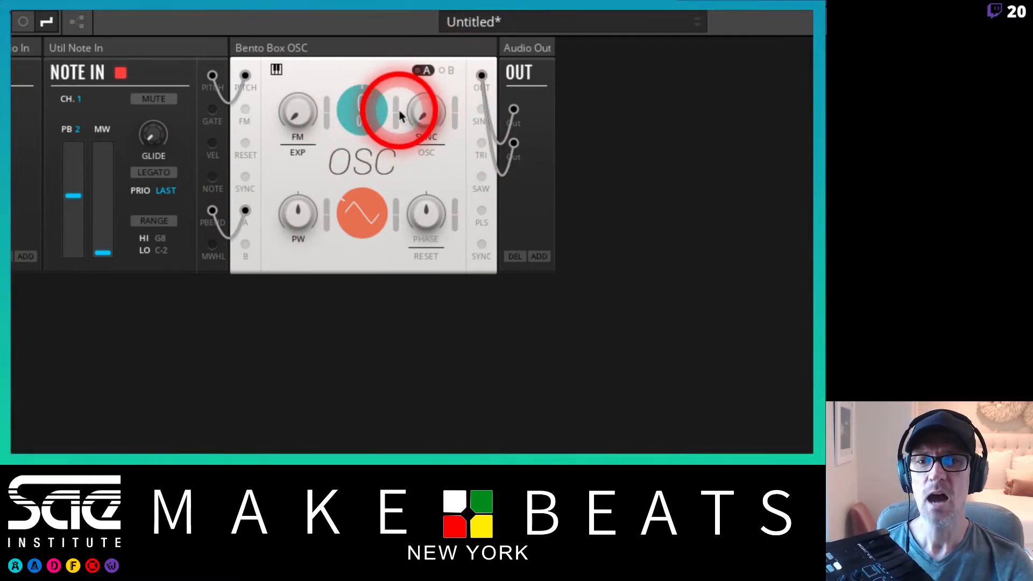
{"action": "left_click_drag", "start_coordinate": [398, 113], "coordinate": [397, 106]}
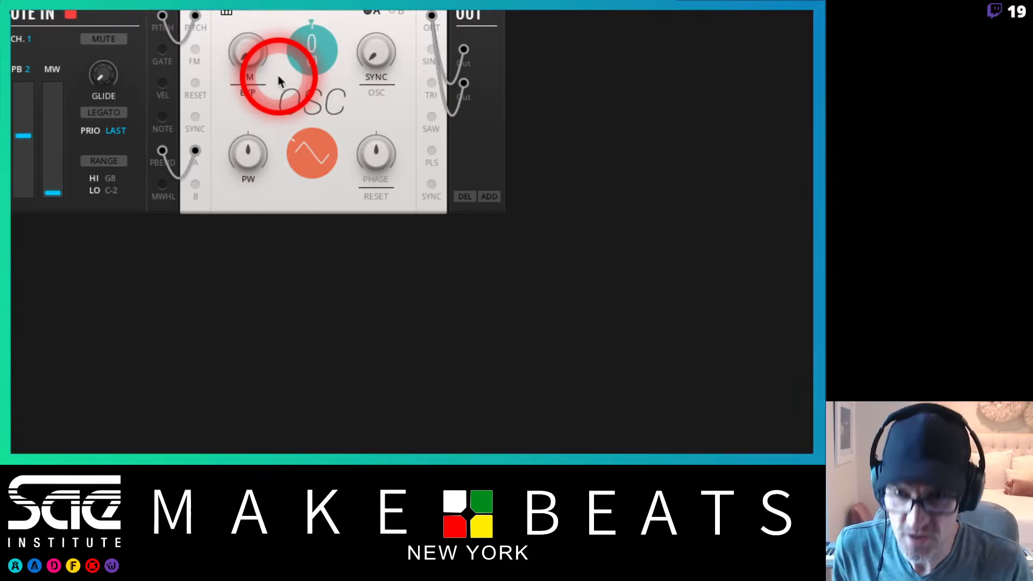
Adjust the A modulation depth on the oscillator pitch while testing pitch bend, then close the A modulation view.
{"action": "left_click", "coordinate": [375, 11]}
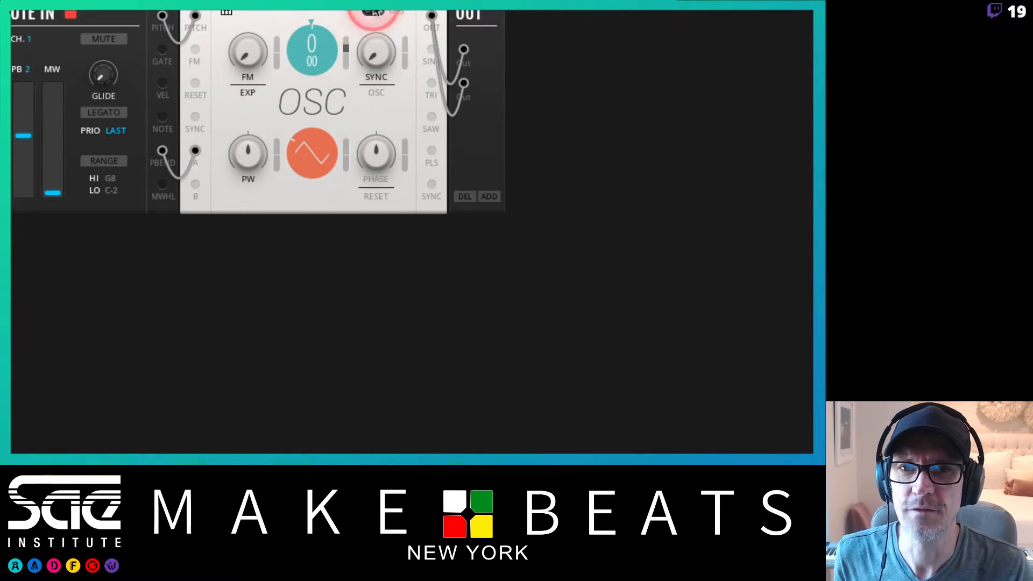
{"action": "left_click", "coordinate": [363, 54]}
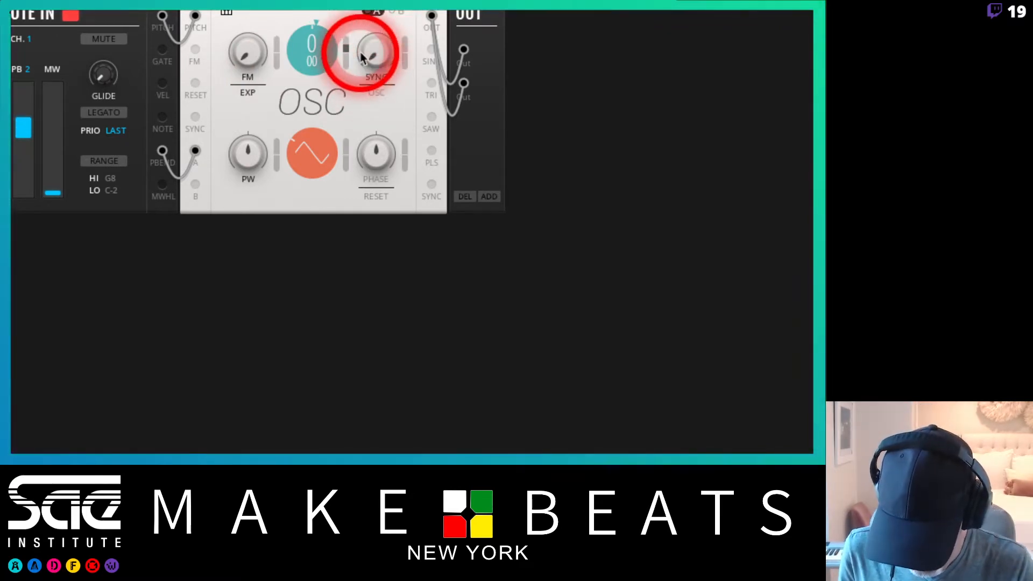
{"action": "left_click", "coordinate": [343, 53]}
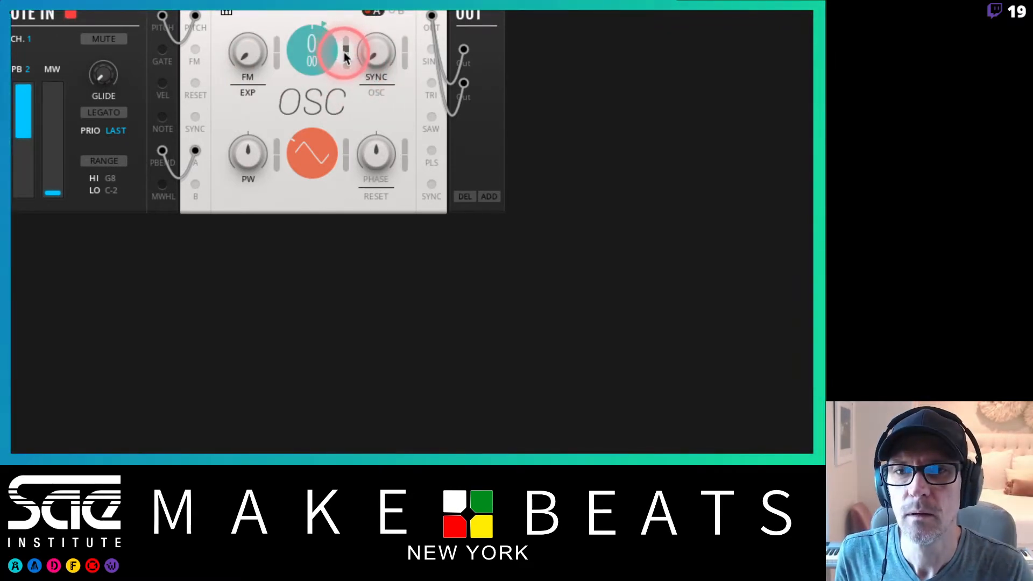
{"action": "left_click_drag", "start_coordinate": [344, 56], "coordinate": [350, 103]}
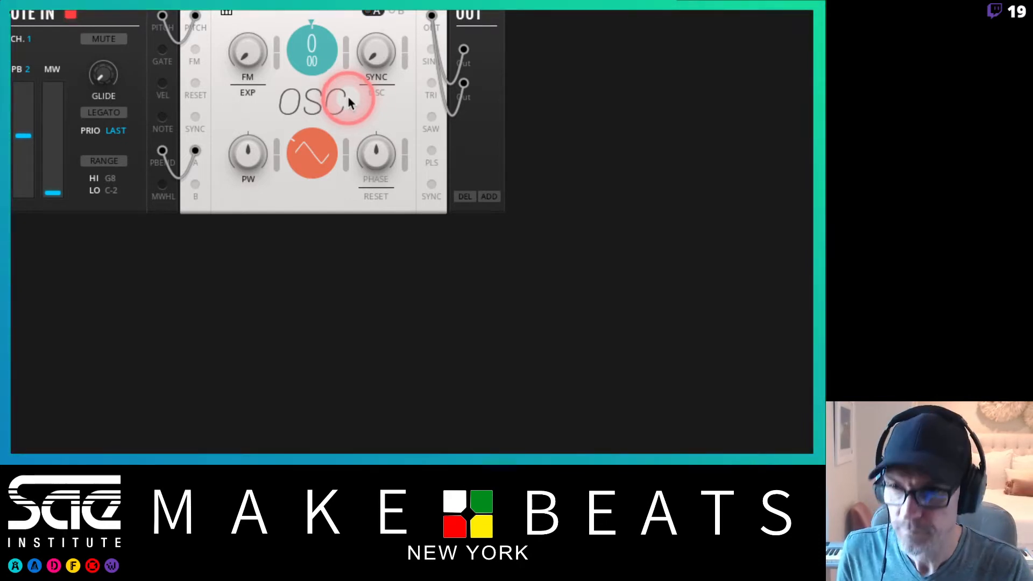
{"action": "left_click", "coordinate": [349, 102]}
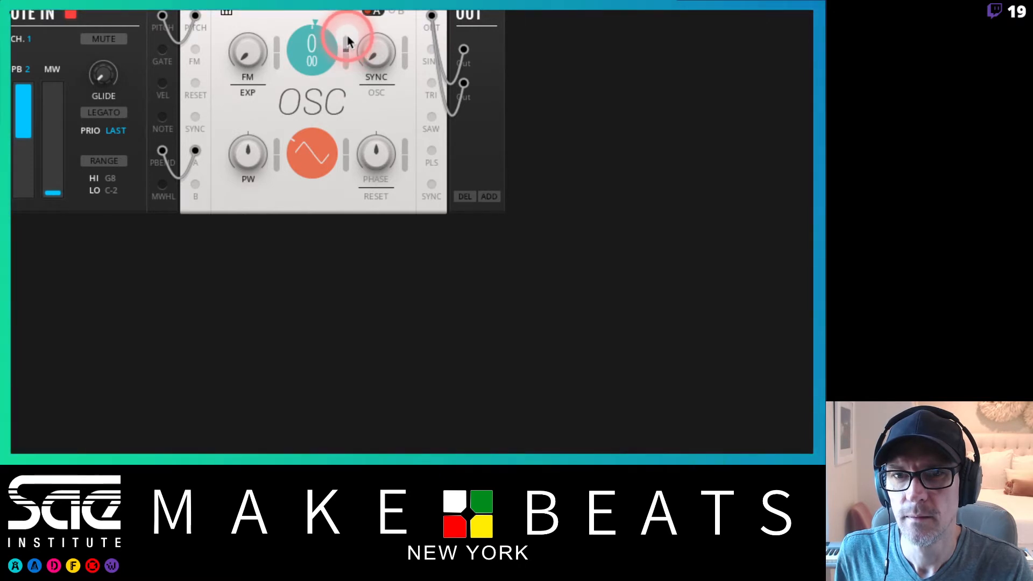
{"action": "left_click", "coordinate": [348, 36]}
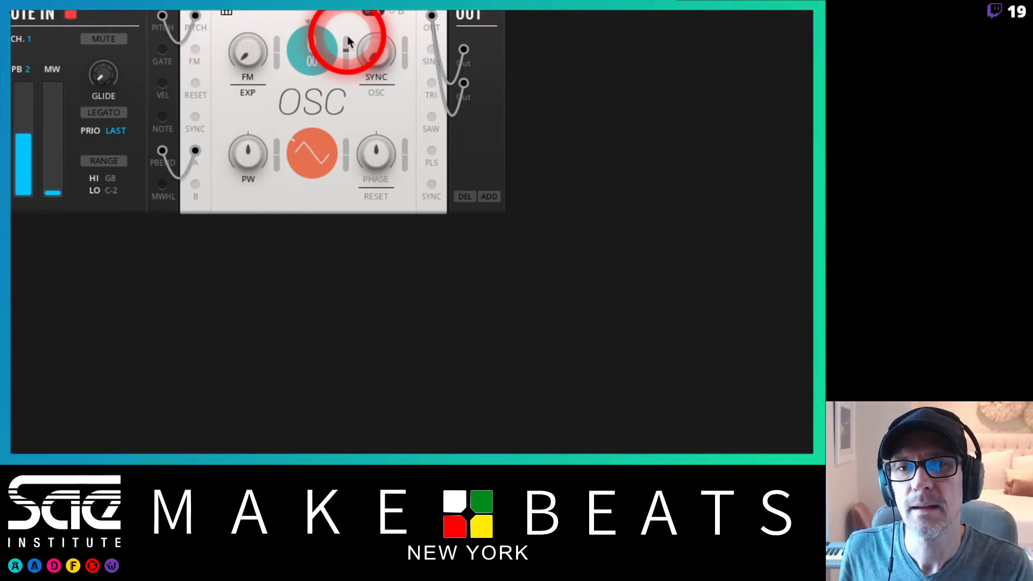
{"action": "left_click", "coordinate": [371, 17]}
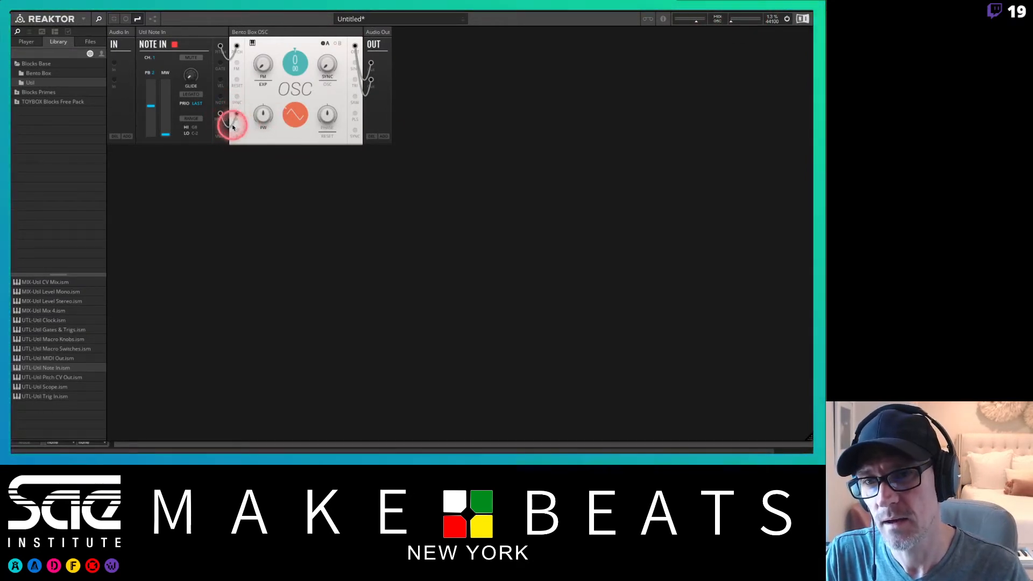
{"action": "left_click_drag", "start_coordinate": [237, 115], "coordinate": [246, 110]}
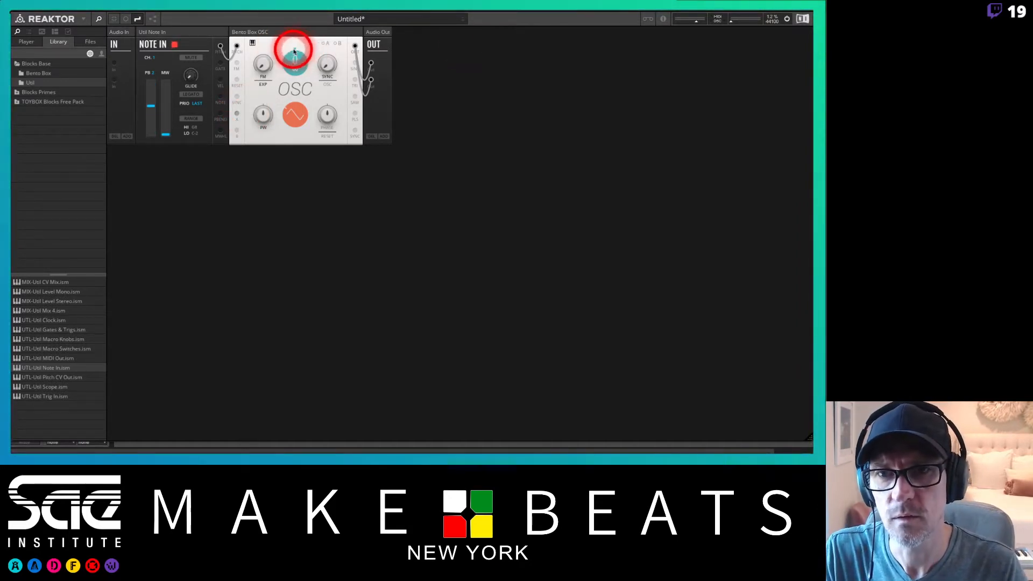
{"action": "left_click", "coordinate": [324, 46]}
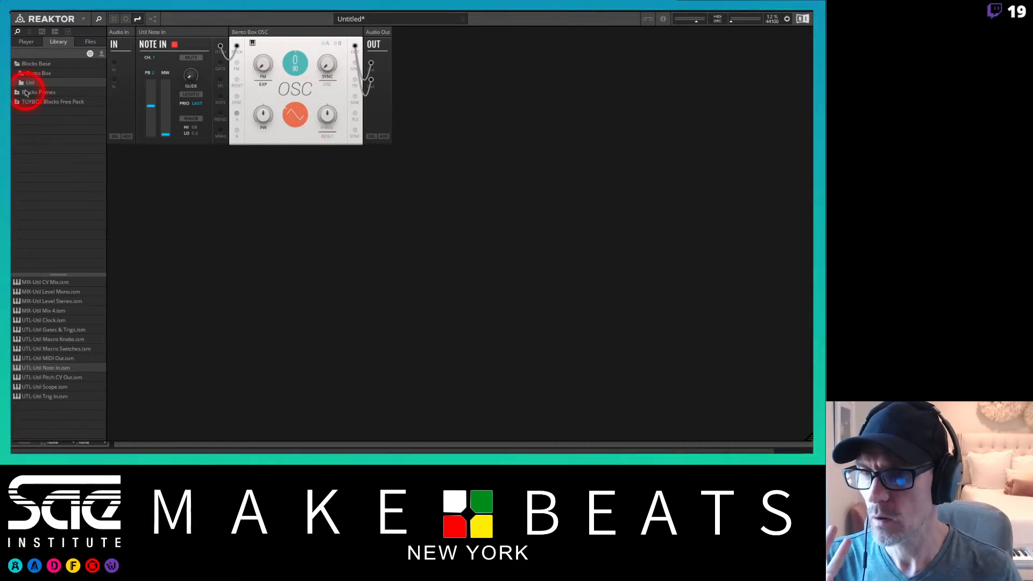
Add a Bento Box VCA block between the OSC and Audio Out and patch the oscillator into it.
{"action": "left_click", "coordinate": [25, 73]}
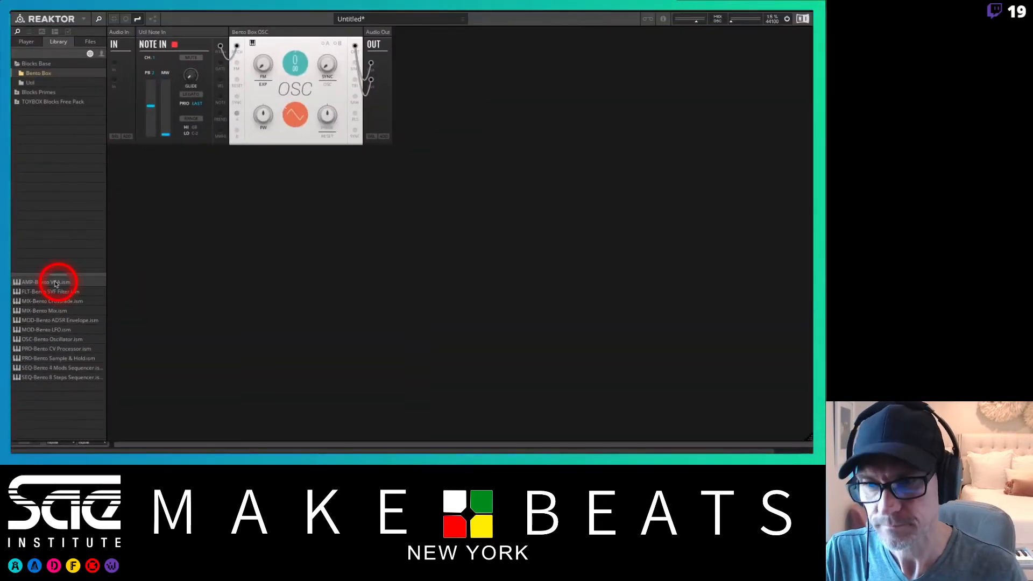
{"action": "left_click_drag", "start_coordinate": [56, 284], "coordinate": [462, 89]}
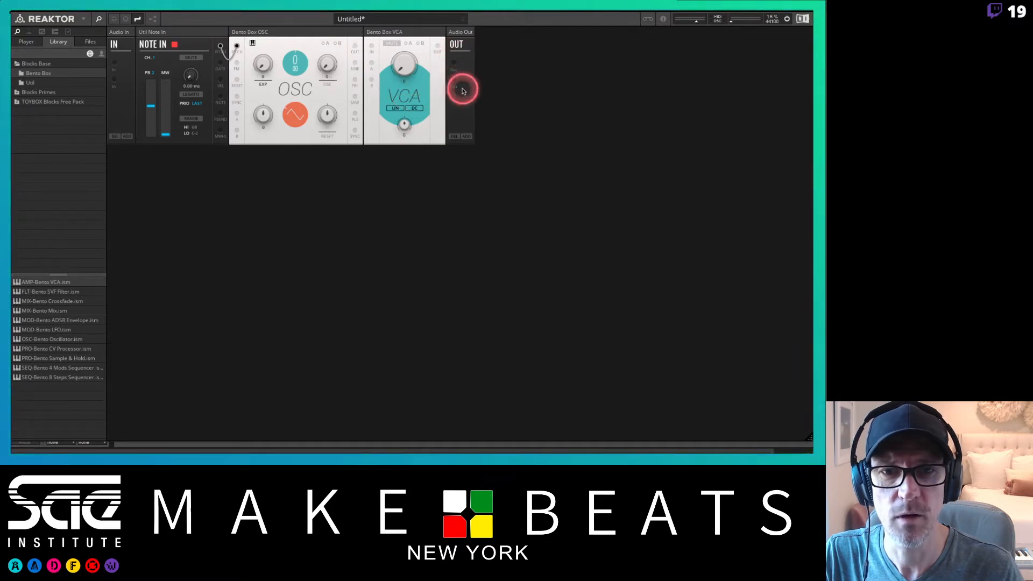
{"action": "left_click_drag", "start_coordinate": [371, 66], "coordinate": [388, 49]}
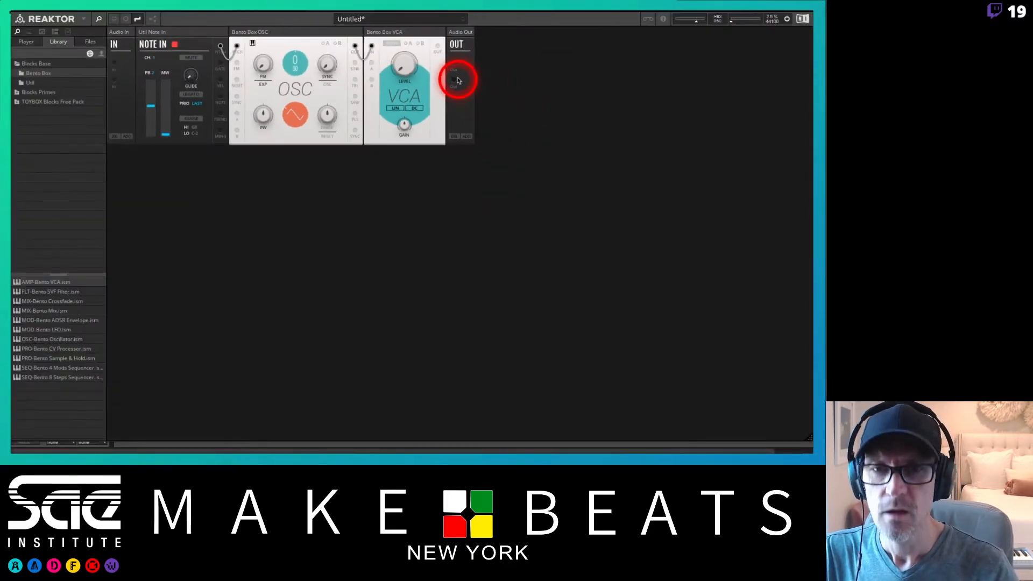
Open the structure view, arrange the Note In, OSC and VCA blocks in signal order with the VCA feeding both outputs, and close it.
{"action": "left_click", "coordinate": [114, 65]}
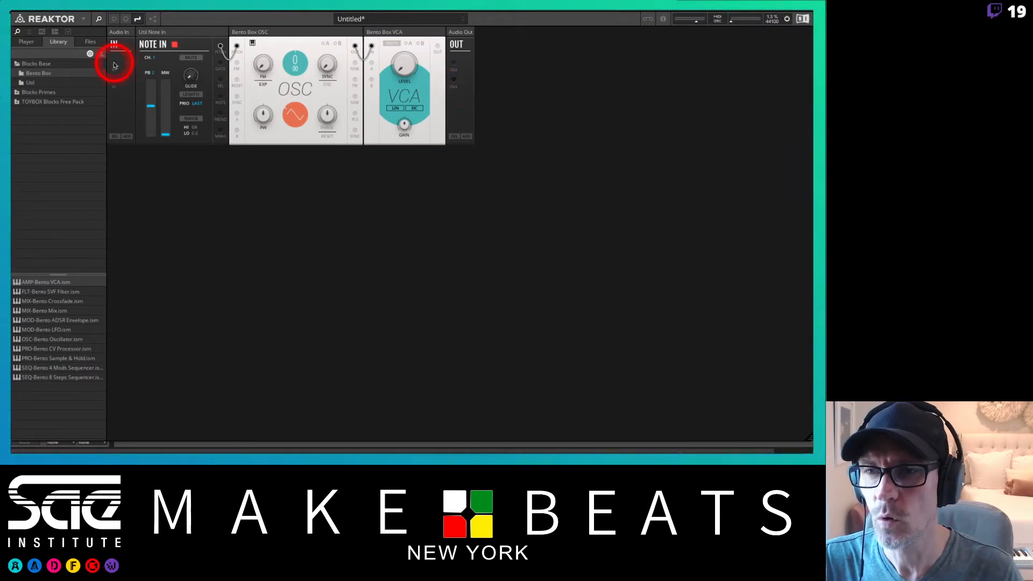
{"action": "left_click", "coordinate": [153, 20]}
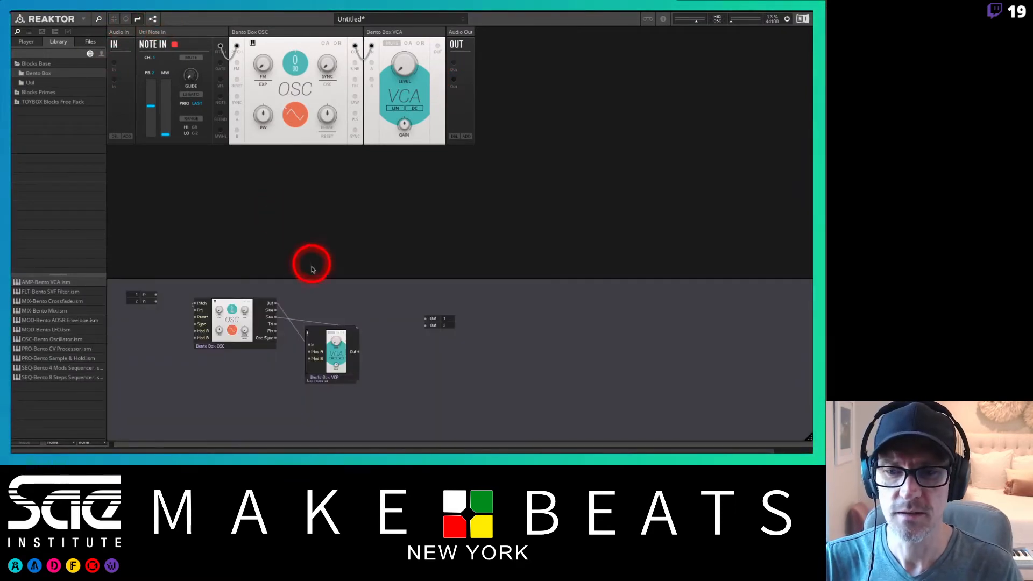
{"action": "left_click_drag", "start_coordinate": [308, 278], "coordinate": [307, 215]}
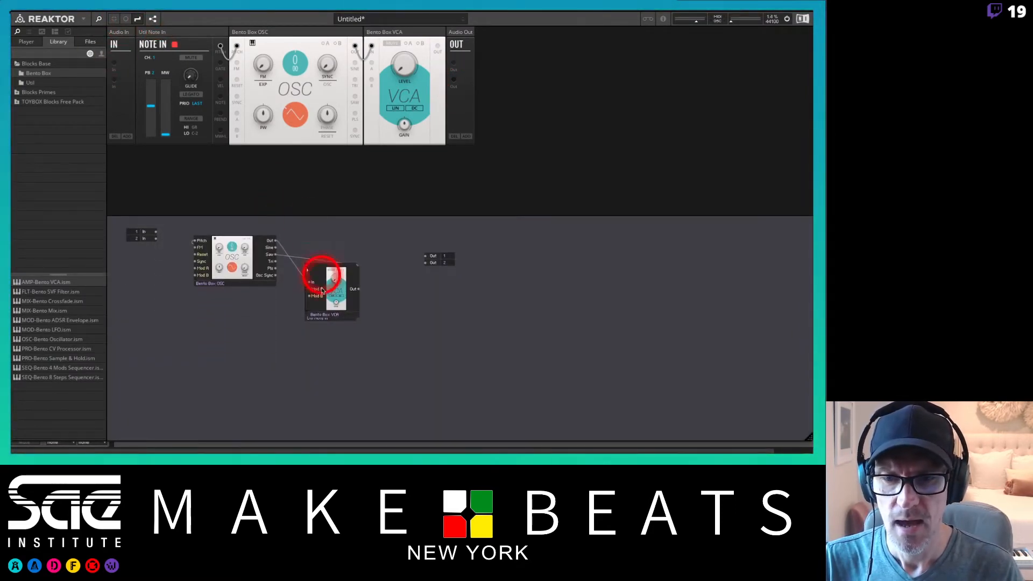
{"action": "left_click", "coordinate": [326, 316]}
{"action": "left_click_drag", "start_coordinate": [326, 316], "coordinate": [382, 271]}
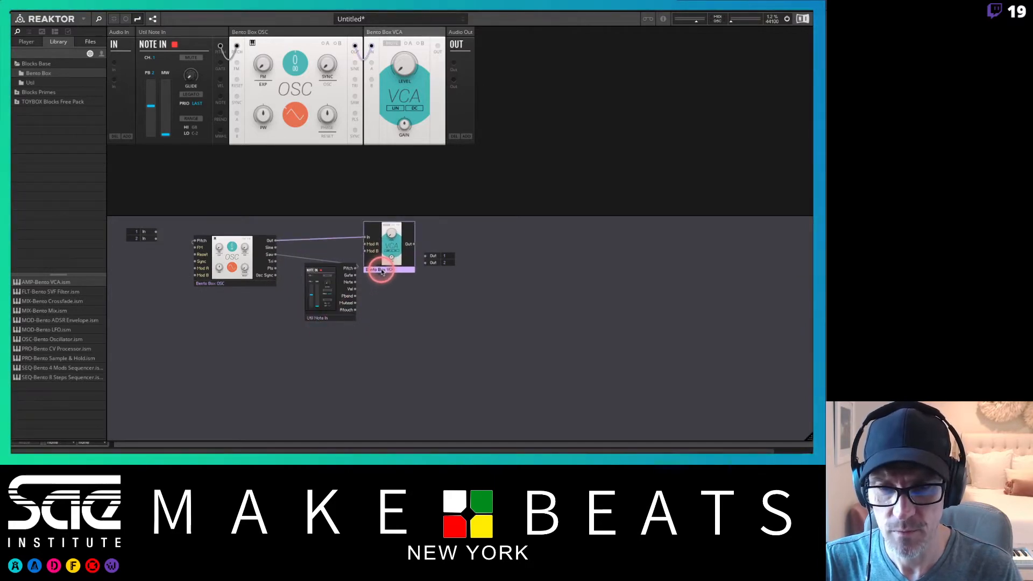
{"action": "left_click_drag", "start_coordinate": [334, 319], "coordinate": [171, 313]}
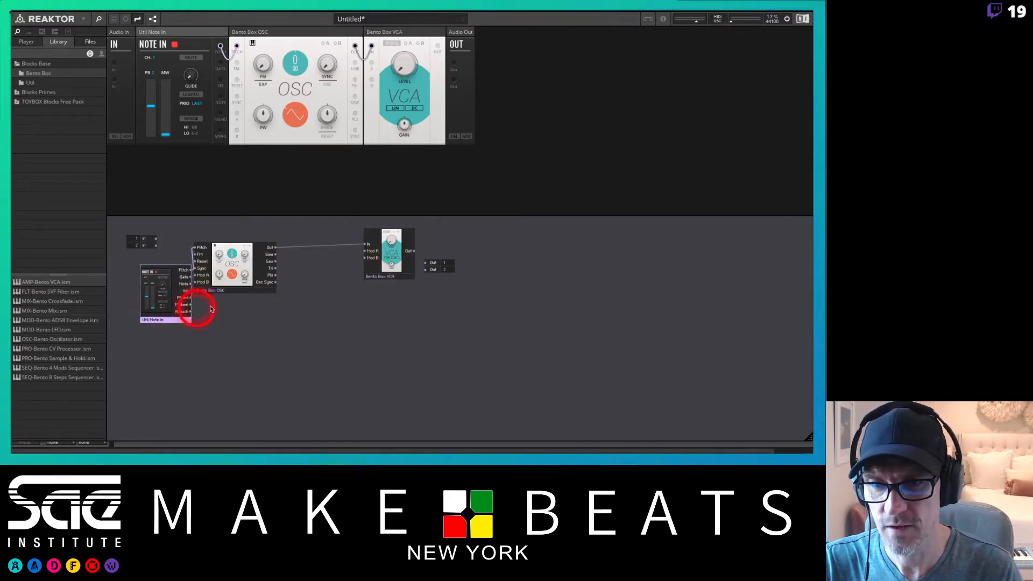
{"action": "left_click", "coordinate": [255, 300]}
{"action": "left_click_drag", "start_coordinate": [238, 286], "coordinate": [265, 293]}
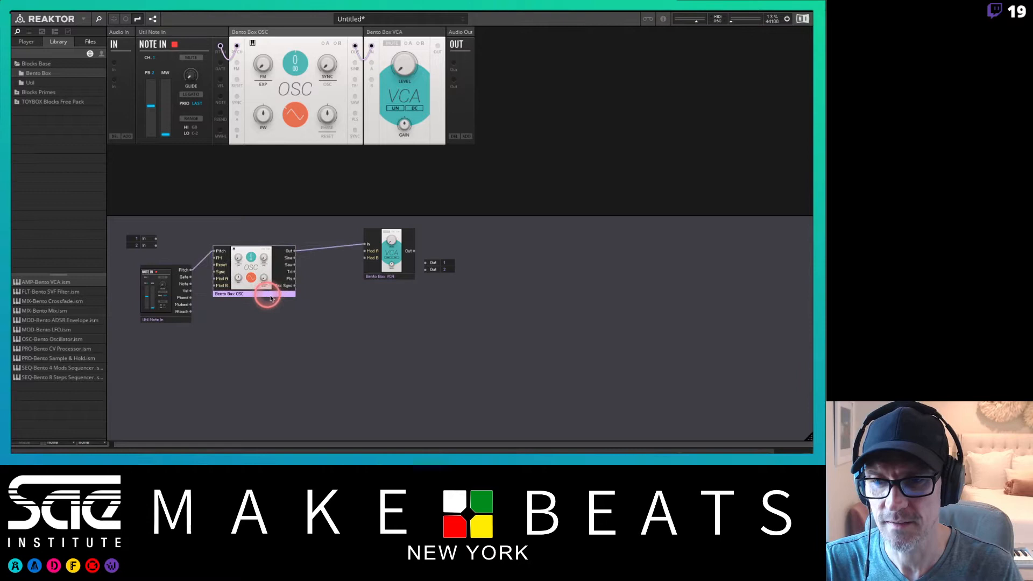
{"action": "left_click", "coordinate": [179, 320]}
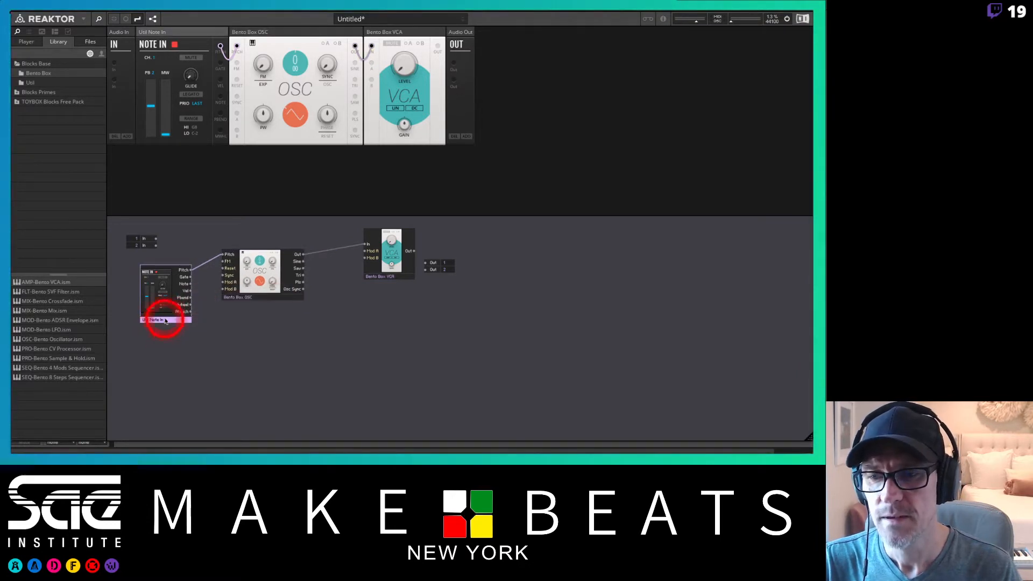
{"action": "left_click_drag", "start_coordinate": [161, 313], "coordinate": [187, 308]}
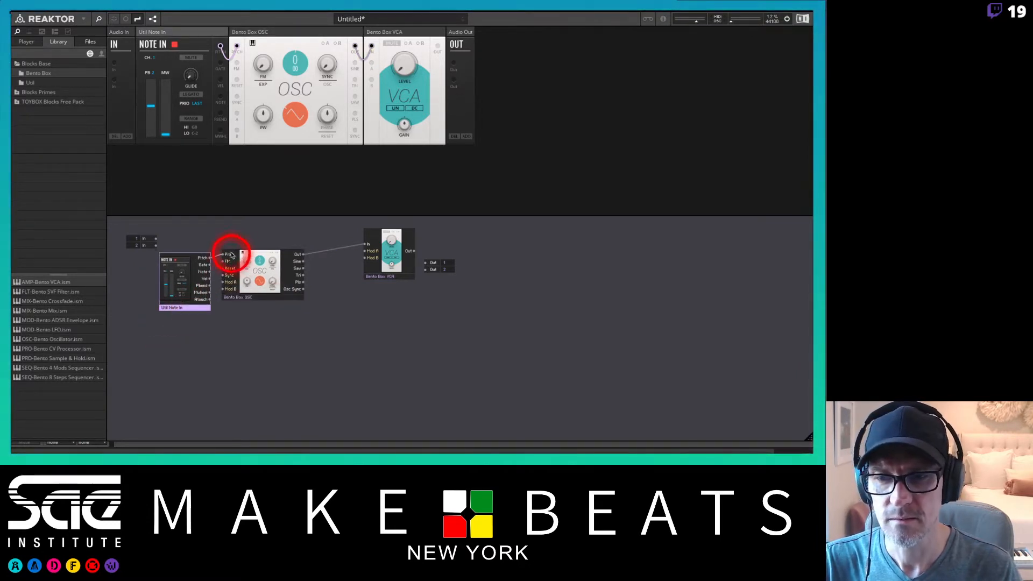
{"action": "left_click_drag", "start_coordinate": [387, 277], "coordinate": [428, 271]}
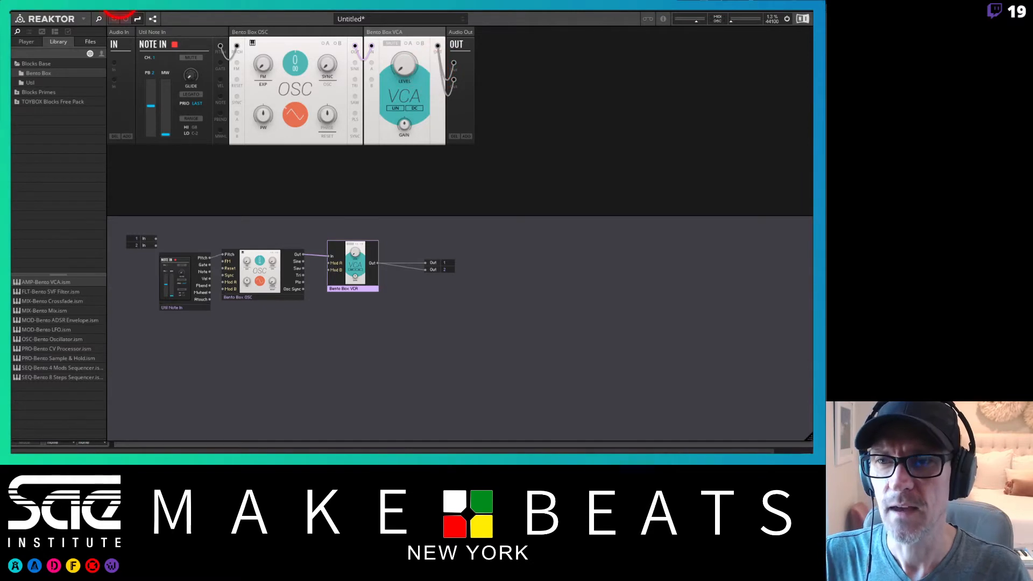
{"action": "left_click", "coordinate": [154, 20]}
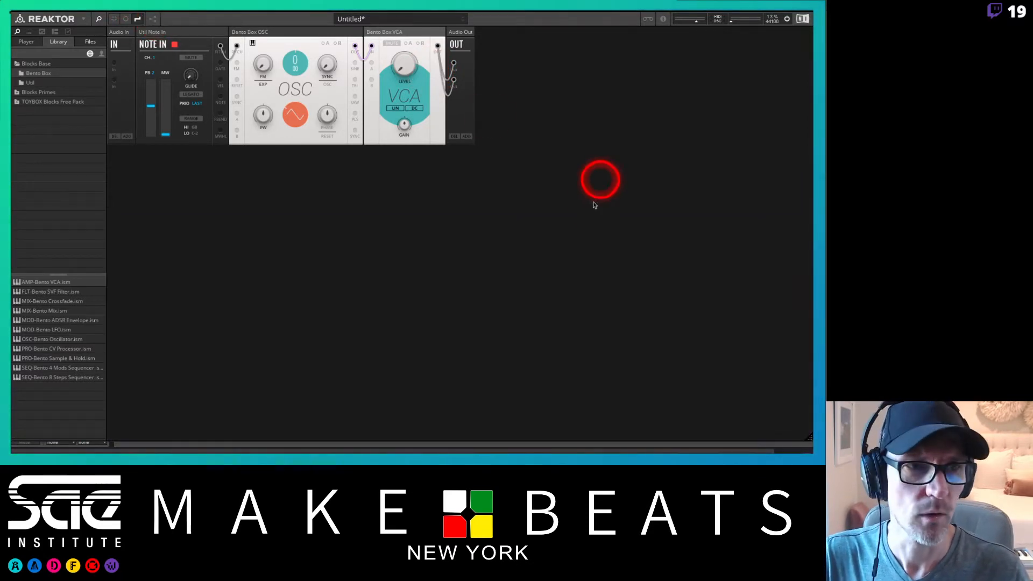
Turn the VCA block's level down.
{"action": "left_click_drag", "start_coordinate": [740, 24], "coordinate": [755, 28]}
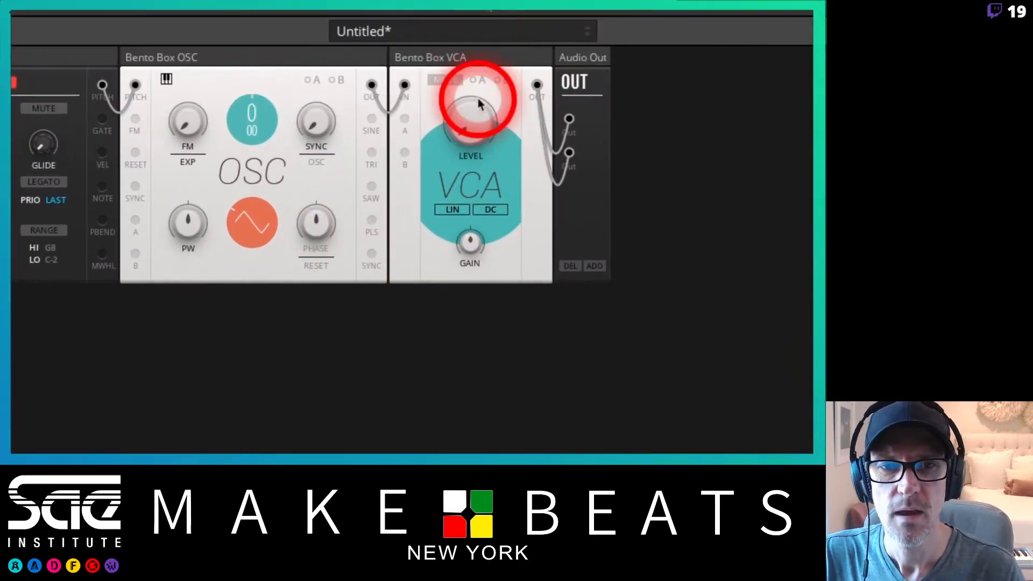
{"action": "left_click_drag", "start_coordinate": [468, 127], "coordinate": [471, 346]}
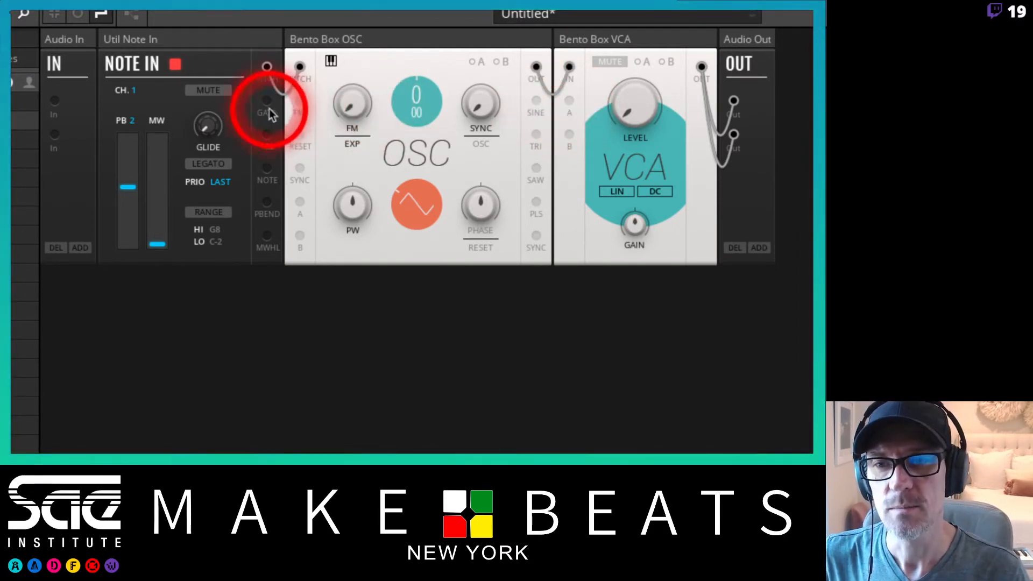
Patch the Note In gate output into VCA input A and adjust A's modulation depth on the level.
{"action": "left_click_drag", "start_coordinate": [266, 98], "coordinate": [570, 102]}
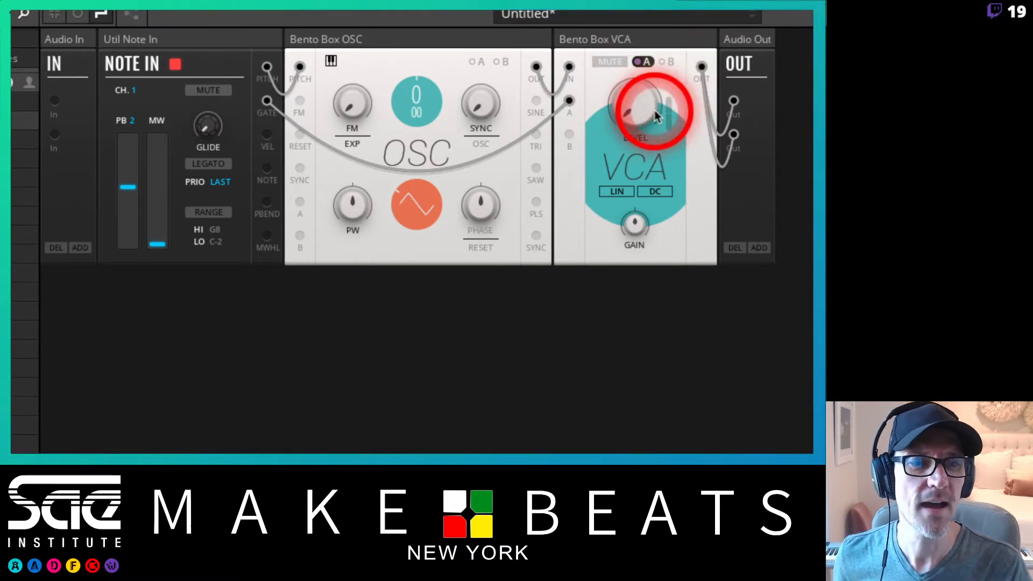
{"action": "mouse_move", "coordinate": [670, 114]}
{"action": "left_mouse_down"}
{"action": "mouse_move", "coordinate": [672, 92]}
{"action": "mouse_move", "coordinate": [669, 102]}
{"action": "left_mouse_up"}
{"action": "left_click", "coordinate": [669, 102]}
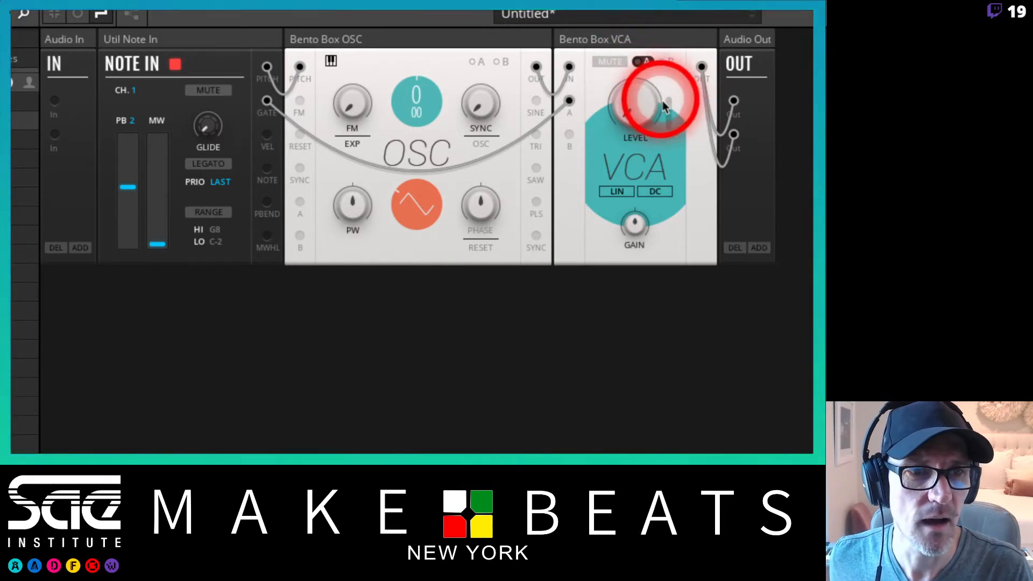
{"action": "mouse_move", "coordinate": [670, 114]}
{"action": "left_mouse_down"}
{"action": "mouse_move", "coordinate": [669, 69]}
{"action": "mouse_move", "coordinate": [669, 111]}
{"action": "left_mouse_up"}
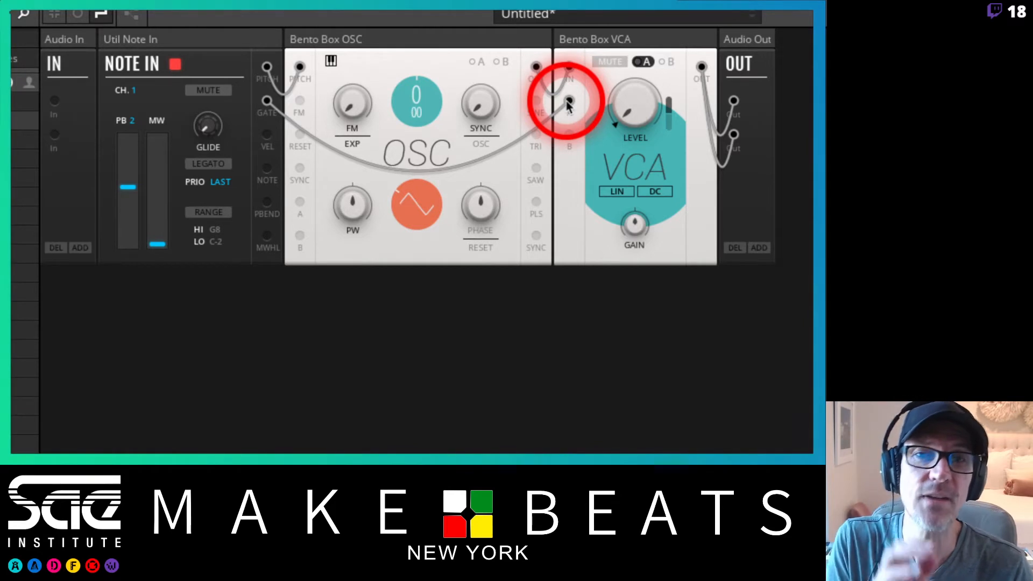
{"action": "left_click_drag", "start_coordinate": [569, 105], "coordinate": [585, 88]}
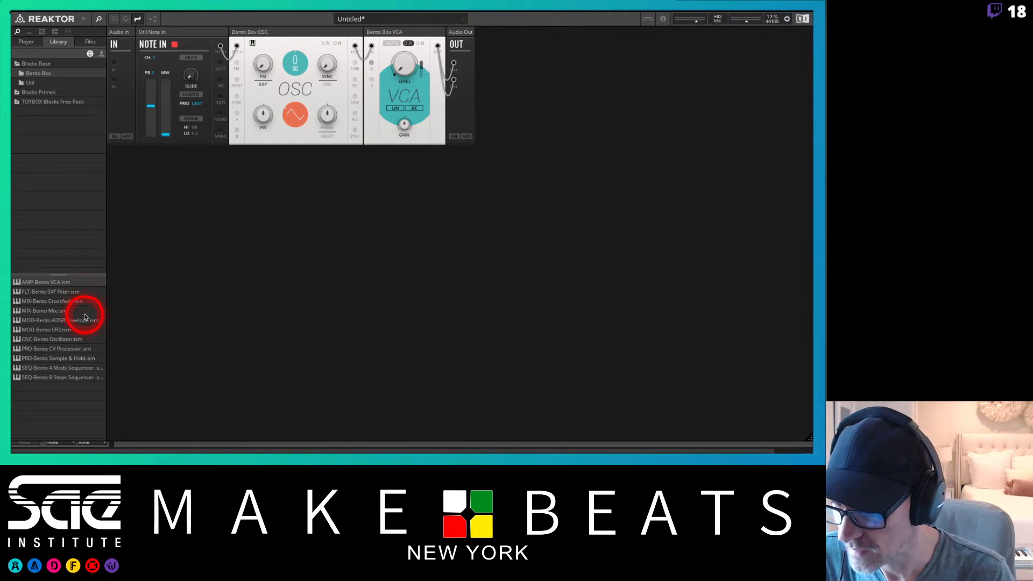
Add a Bento Box ADSR block below Note In, patching the gate into it and its output into VCA input A.
{"action": "left_click", "coordinate": [45, 321]}
{"action": "left_click_drag", "start_coordinate": [45, 323], "coordinate": [148, 217]}
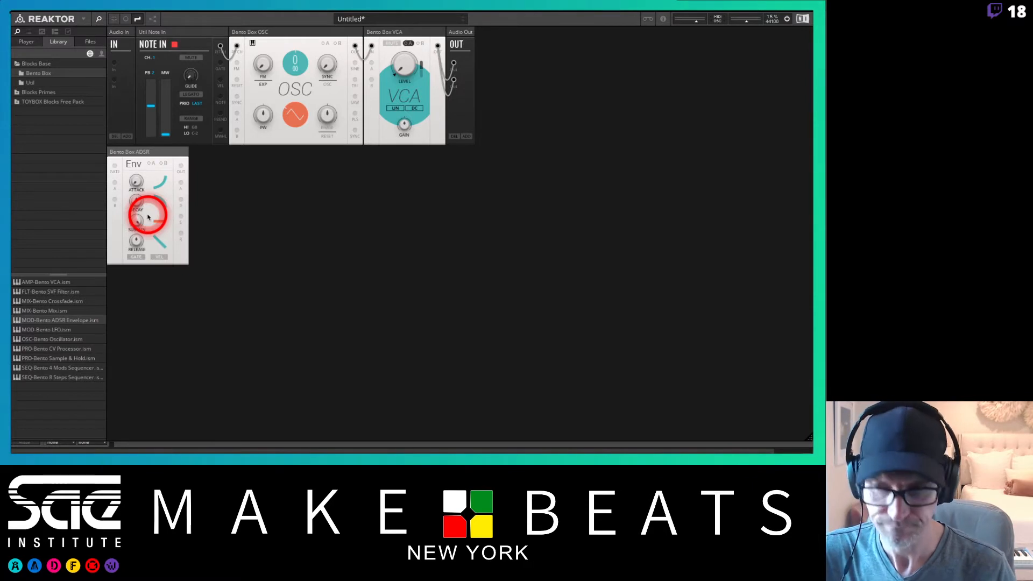
{"action": "left_click", "coordinate": [148, 162]}
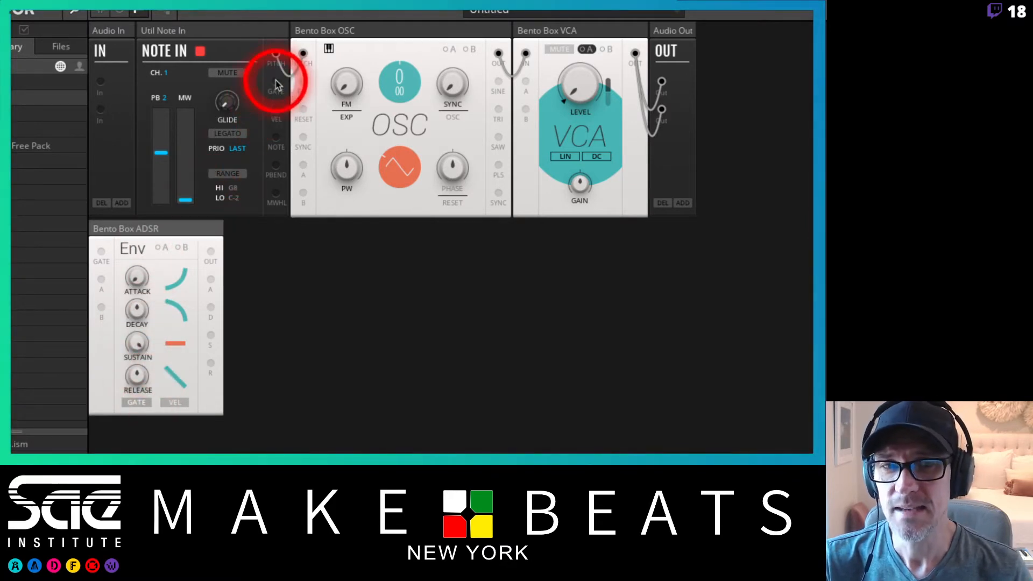
{"action": "left_click_drag", "start_coordinate": [276, 82], "coordinate": [98, 249]}
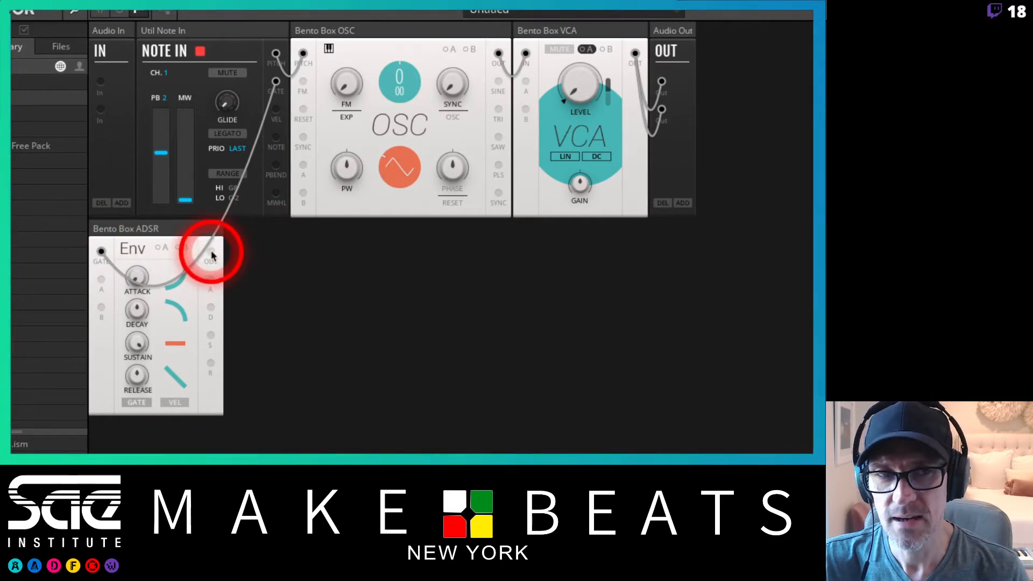
{"action": "left_click_drag", "start_coordinate": [212, 255], "coordinate": [527, 83]}
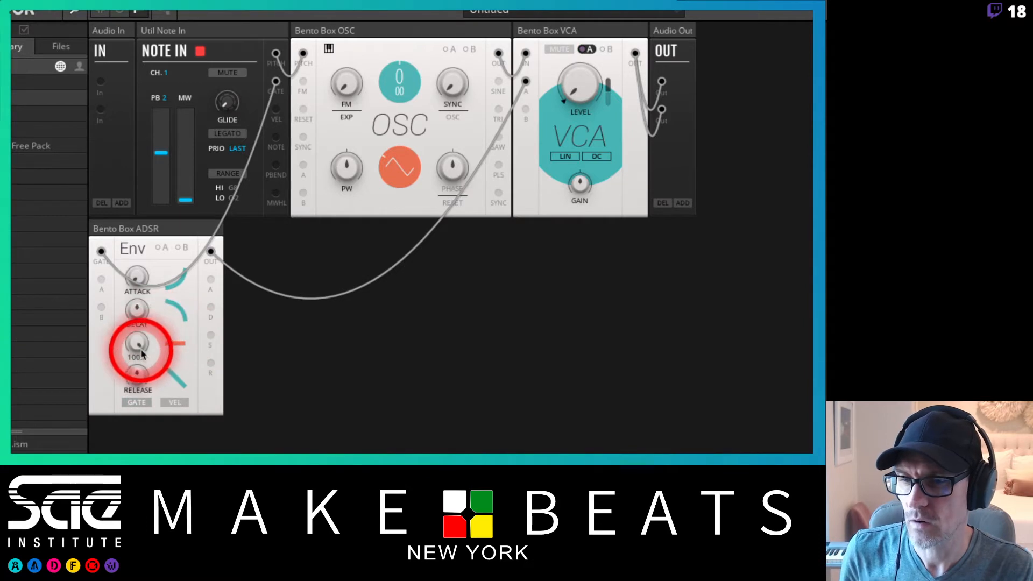
Set the envelope's sustain to 0, adjust its attack, decay and release, and raise the VCA's A modulation depth.
{"action": "left_click_drag", "start_coordinate": [139, 345], "coordinate": [133, 448]}
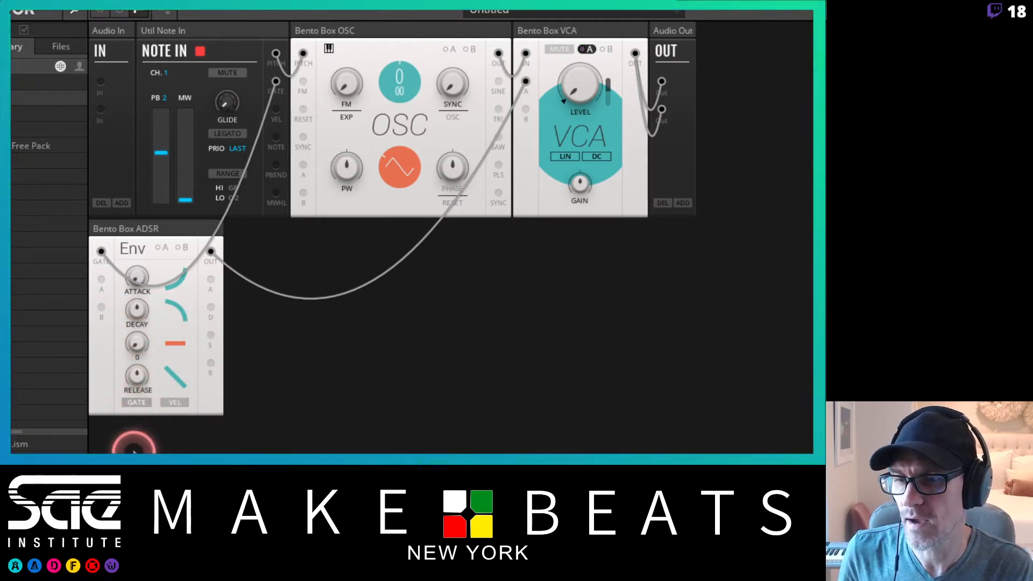
{"action": "left_click_drag", "start_coordinate": [138, 377], "coordinate": [137, 280]}
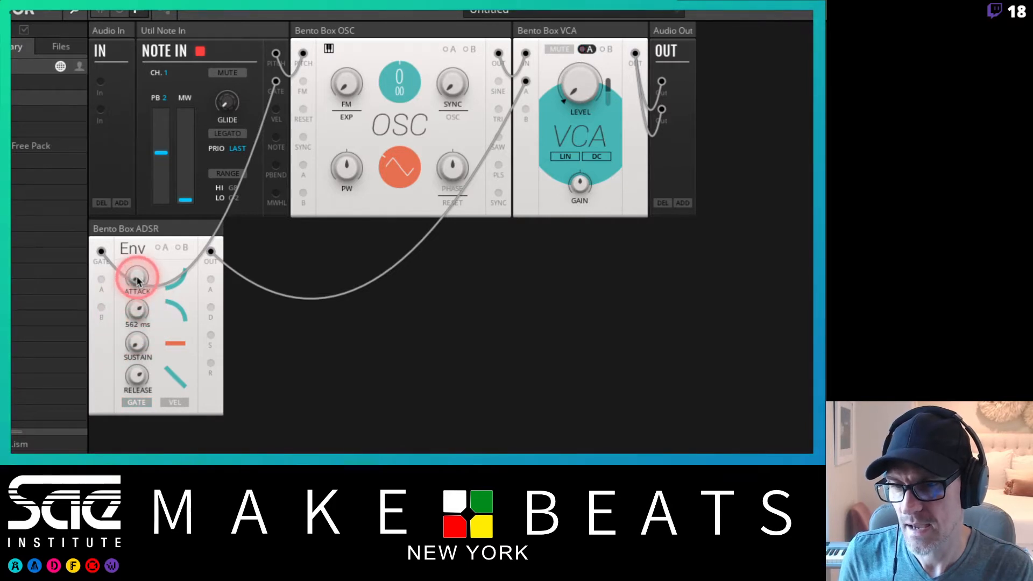
{"action": "left_click", "coordinate": [137, 281]}
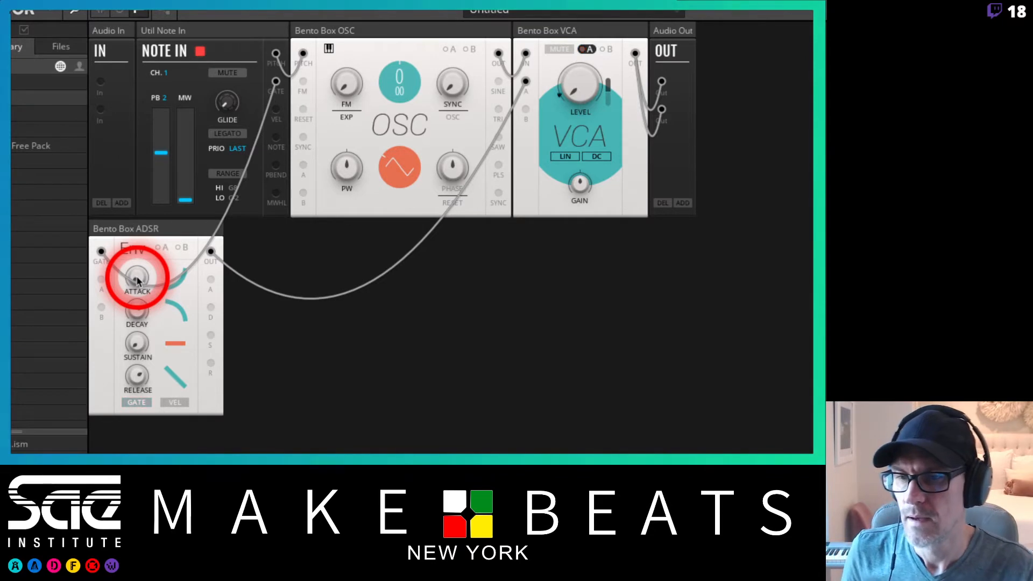
{"action": "left_click_drag", "start_coordinate": [137, 280], "coordinate": [137, 311]}
{"action": "left_click", "coordinate": [135, 318]}
{"action": "left_click_drag", "start_coordinate": [142, 367], "coordinate": [139, 389]}
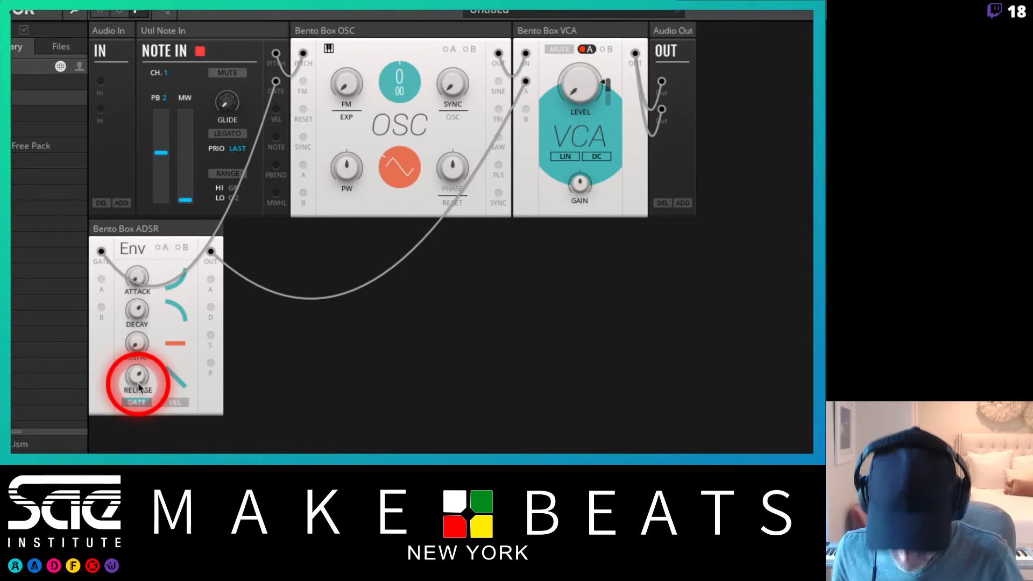
{"action": "left_click", "coordinate": [138, 378]}
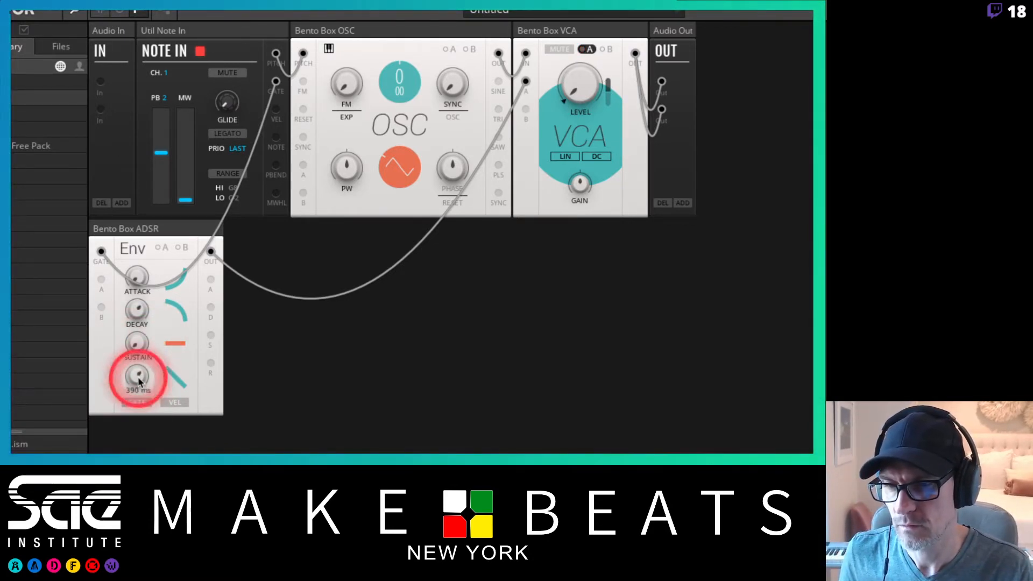
{"action": "left_click", "coordinate": [138, 310]}
{"action": "left_click_drag", "start_coordinate": [138, 309], "coordinate": [139, 313]}
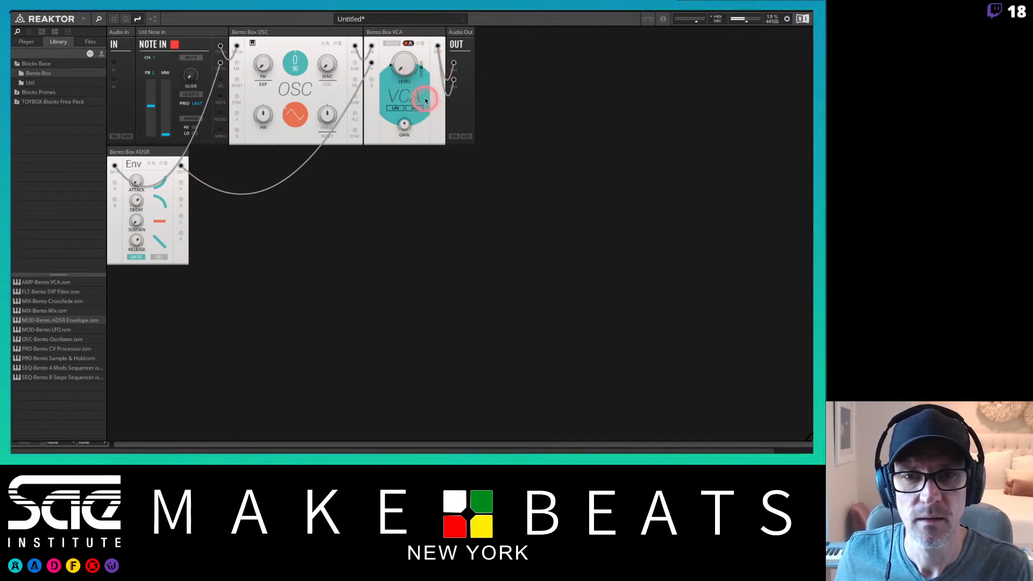
{"action": "left_click_drag", "start_coordinate": [422, 65], "coordinate": [428, 55]}
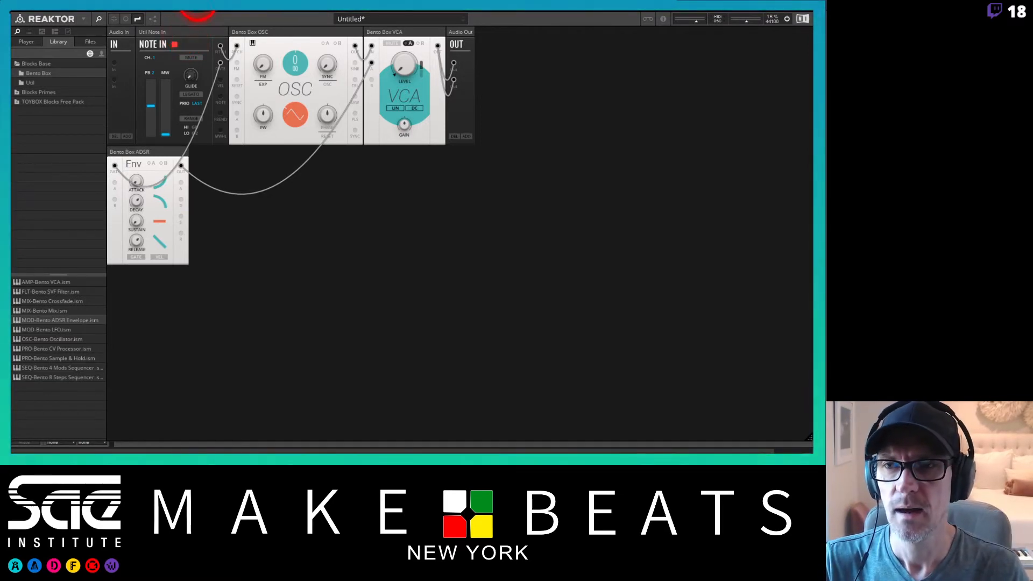
Set the Live project tempo to 82 BPM and reposition the Reaktor plugin window.
{"action": "left_click_drag", "start_coordinate": [62, 7], "coordinate": [72, 153]}
{"action": "left_click", "coordinate": [309, 64]}
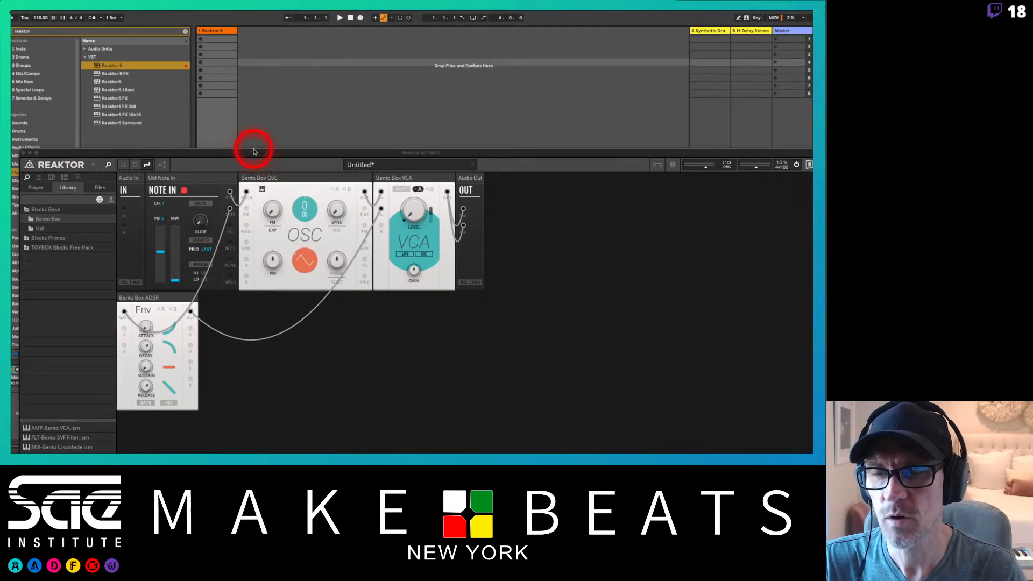
{"action": "left_click", "coordinate": [91, 18]}
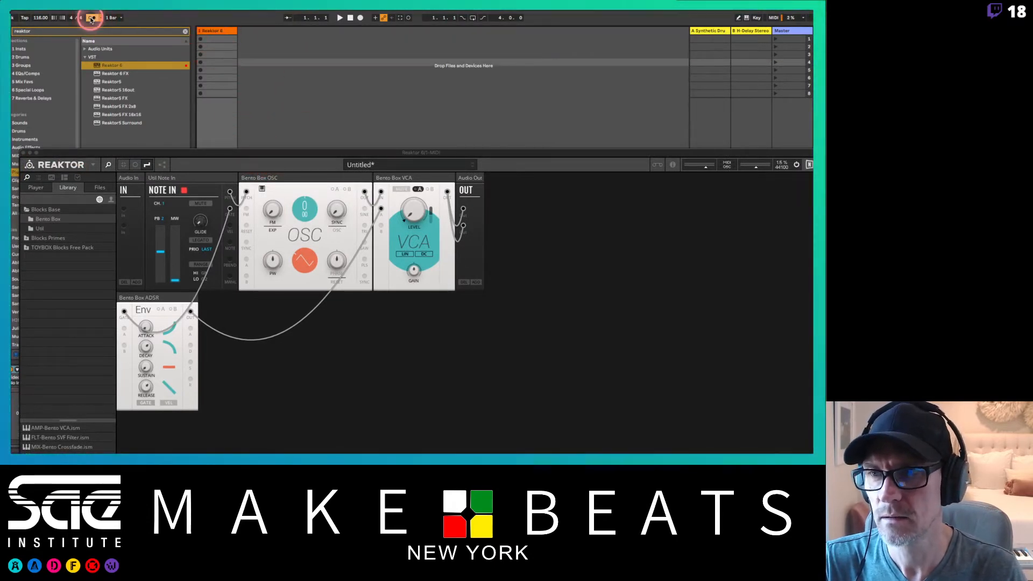
{"action": "left_click_drag", "start_coordinate": [41, 17], "coordinate": [41, 28]}
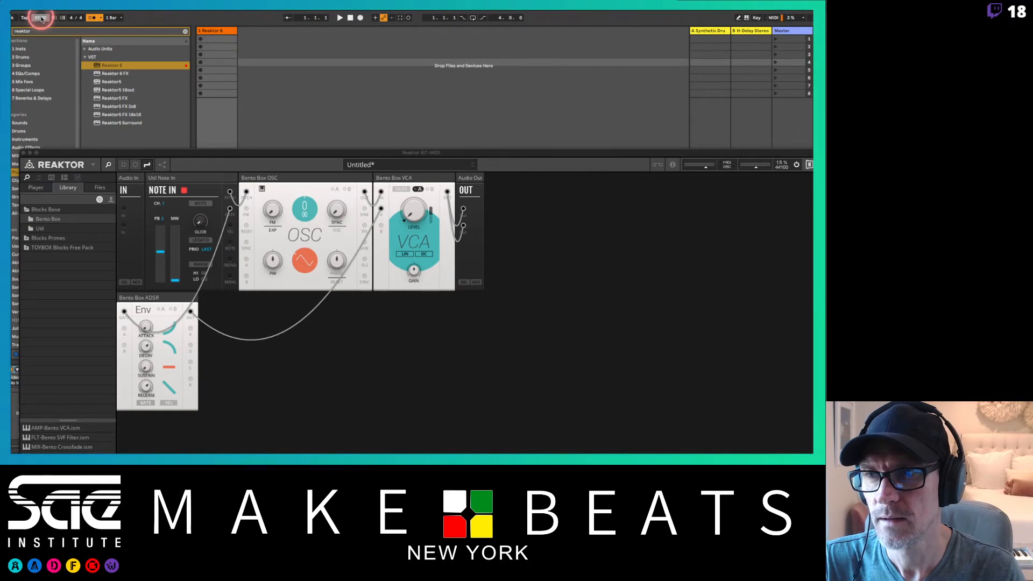
{"action": "left_click_drag", "start_coordinate": [554, 151], "coordinate": [369, 108]}
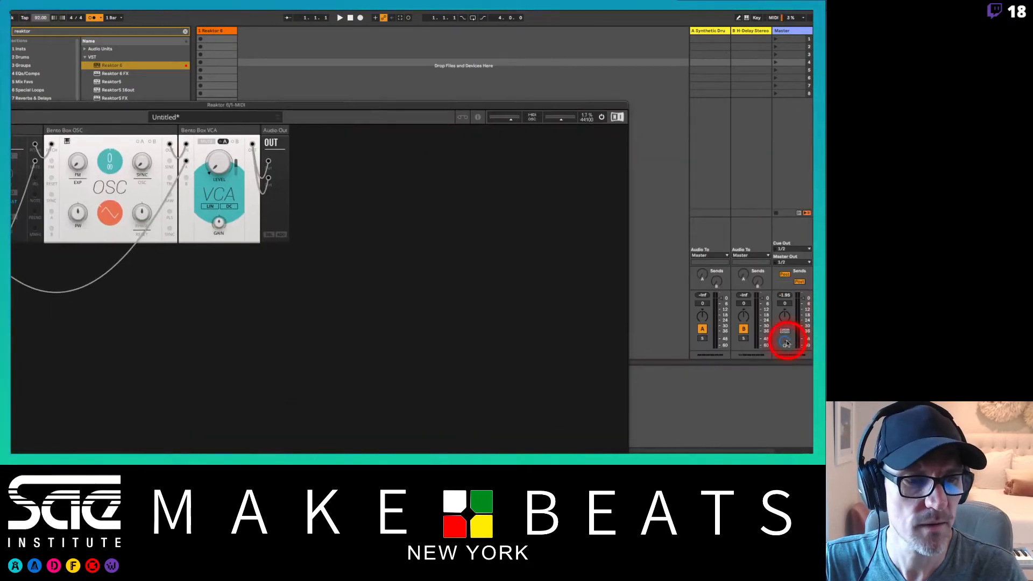
{"action": "left_click", "coordinate": [786, 342]}
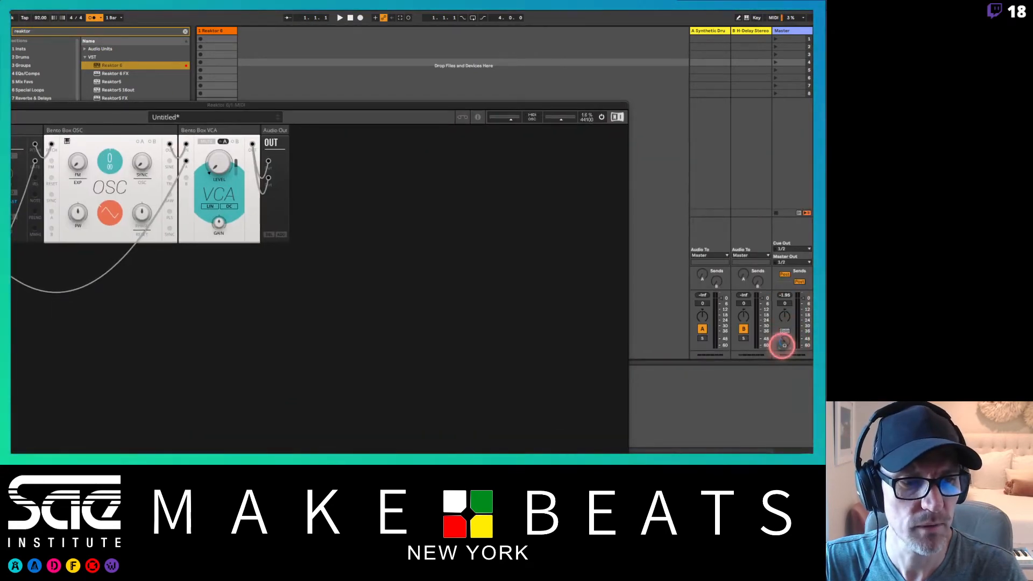
{"action": "double_click", "coordinate": [429, 105]}
{"action": "left_click_drag", "start_coordinate": [623, 53], "coordinate": [617, 38]}
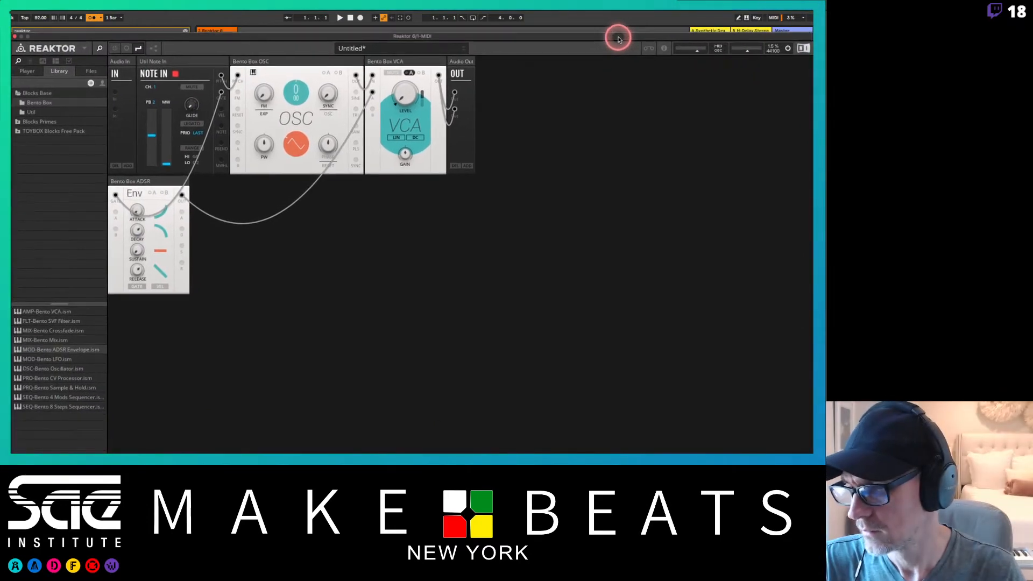
{"action": "left_click_drag", "start_coordinate": [475, 39], "coordinate": [476, 71]}
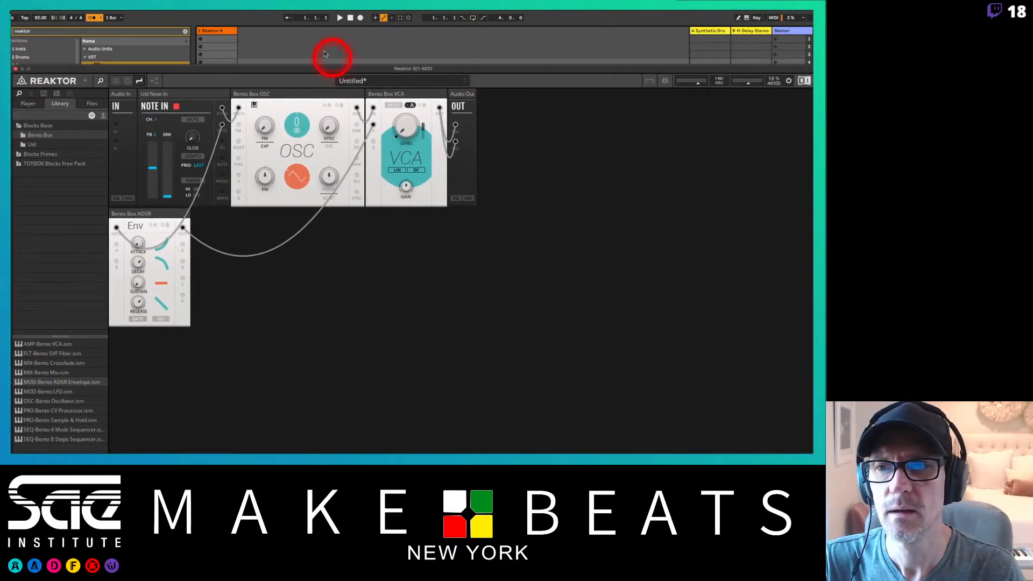
Start playback and create a MIDI clip on the Reaktor track, opening its notes in the clip view.
{"action": "key", "text": "space"}
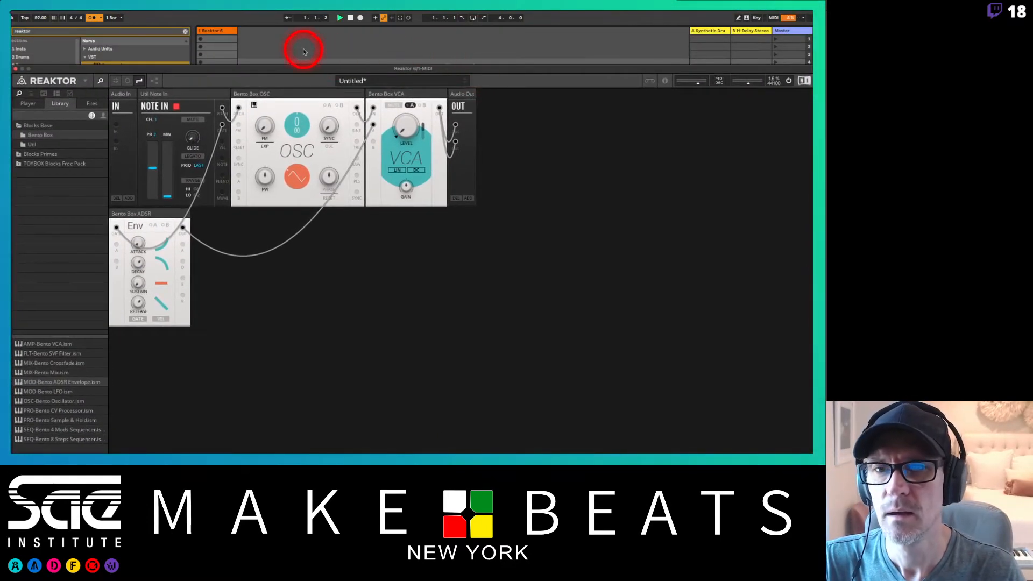
{"action": "left_click", "coordinate": [200, 42]}
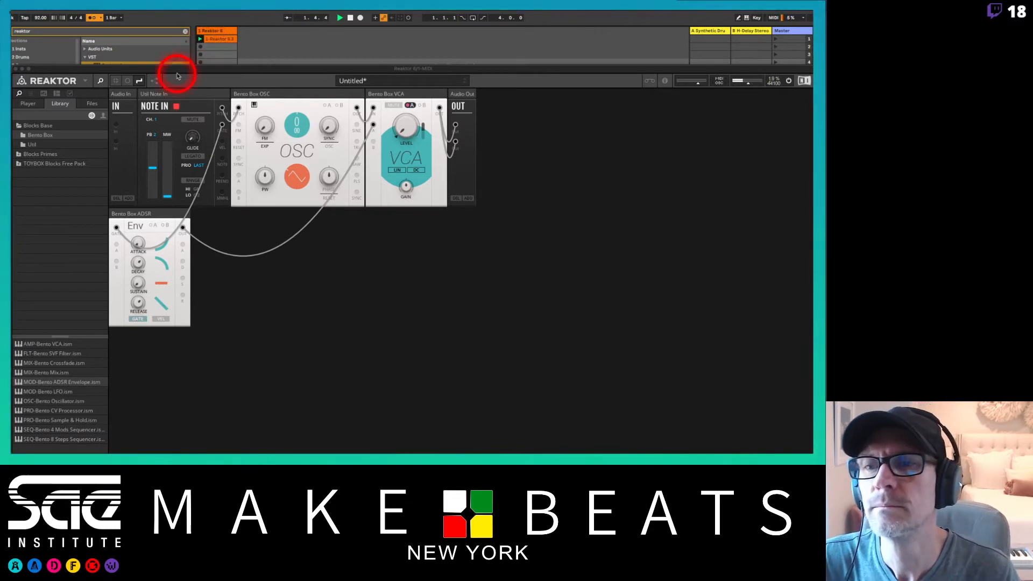
{"action": "left_click_drag", "start_coordinate": [163, 73], "coordinate": [427, 33]}
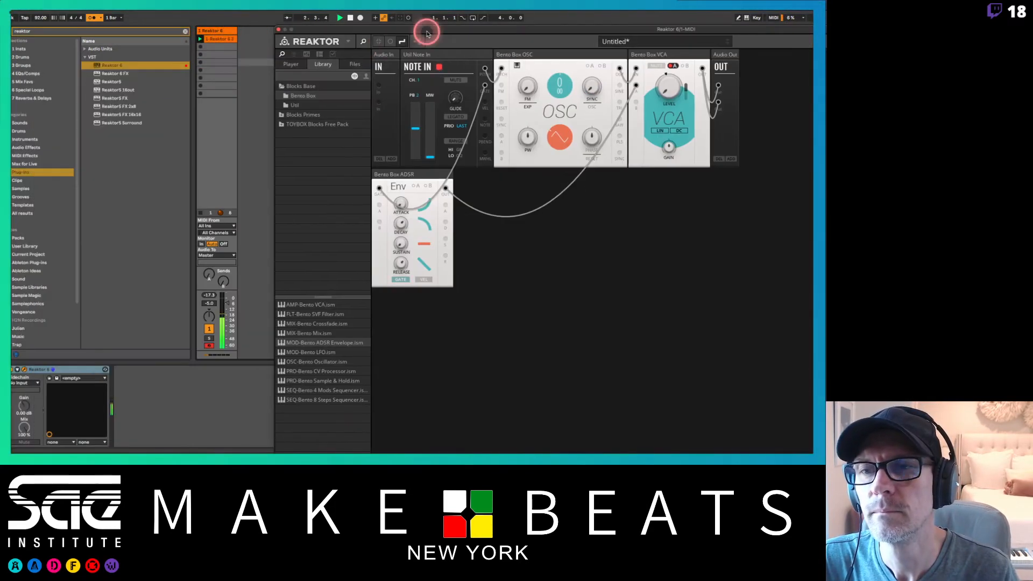
{"action": "left_click", "coordinate": [222, 43]}
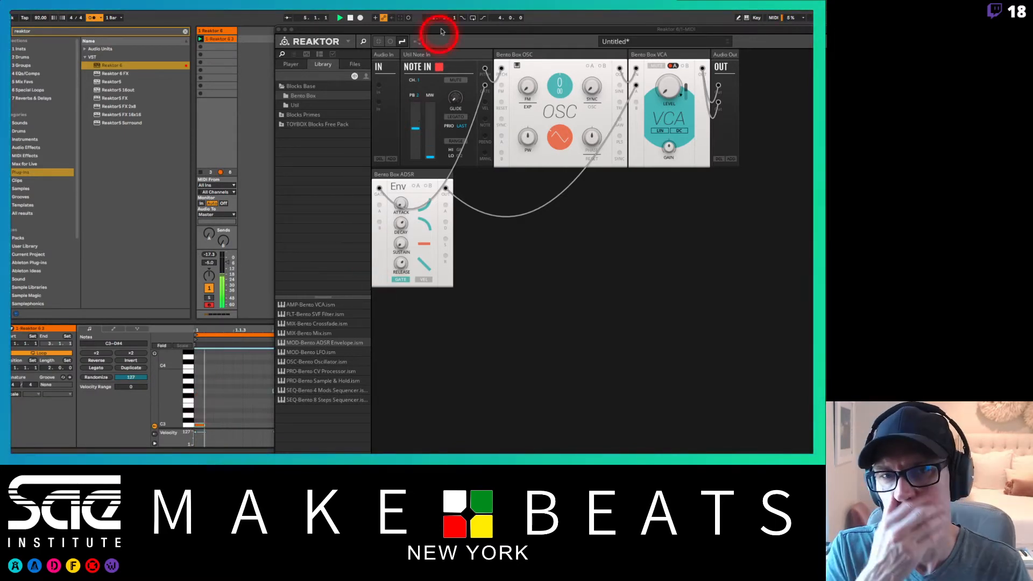
{"action": "left_click_drag", "start_coordinate": [438, 31], "coordinate": [166, 14]}
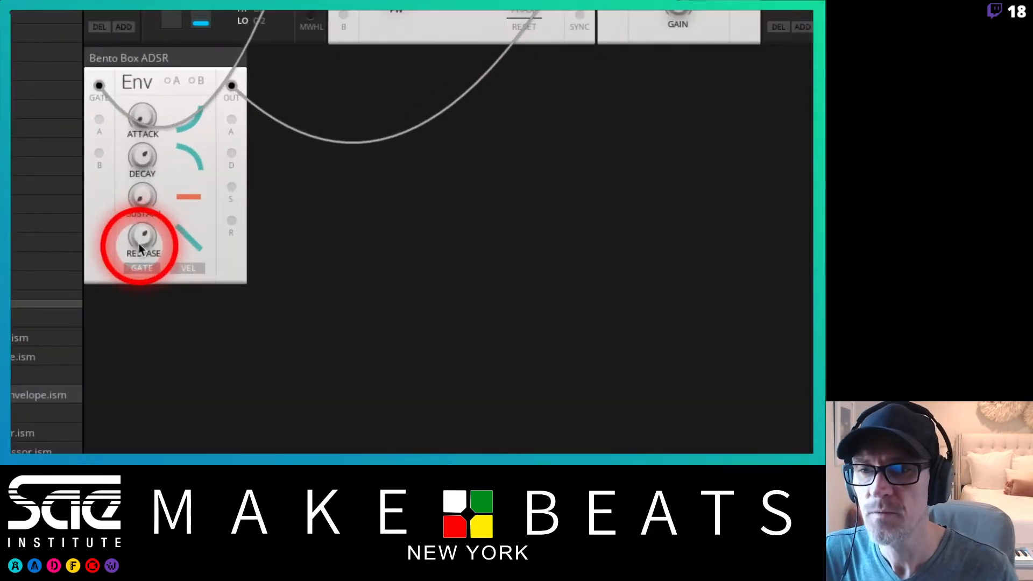
Adjust the envelope's release, decay and sustain while the clip plays.
{"action": "left_click_drag", "start_coordinate": [148, 155], "coordinate": [150, 239]}
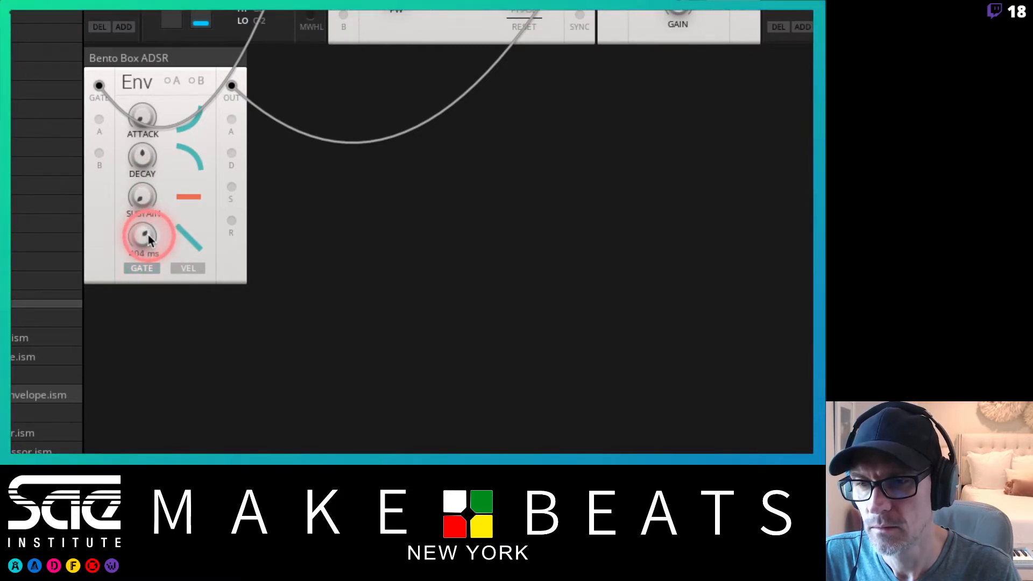
{"action": "left_click_drag", "start_coordinate": [141, 161], "coordinate": [143, 12]}
{"action": "left_click", "coordinate": [145, 116]}
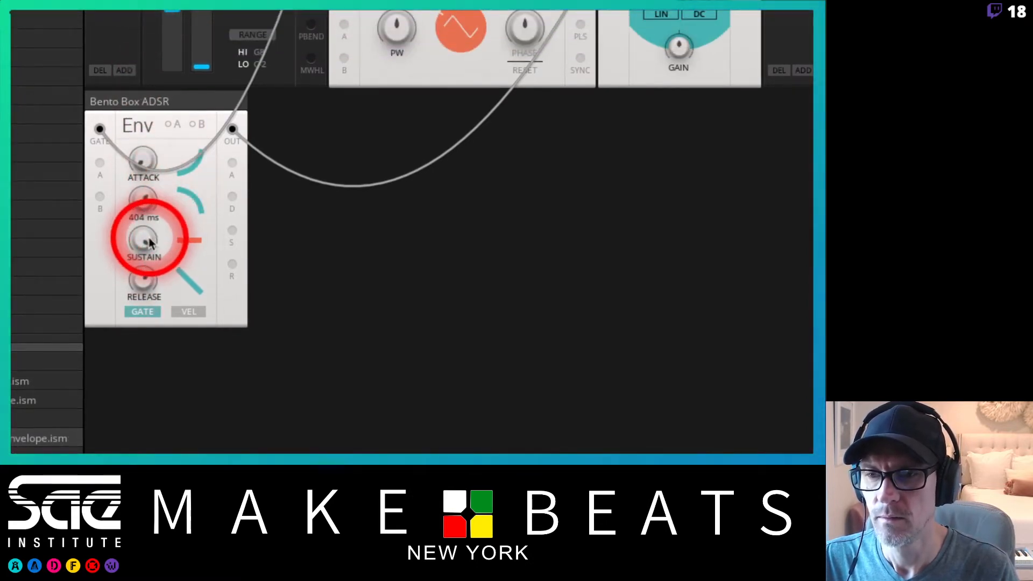
{"action": "left_click_drag", "start_coordinate": [146, 239], "coordinate": [141, 315]}
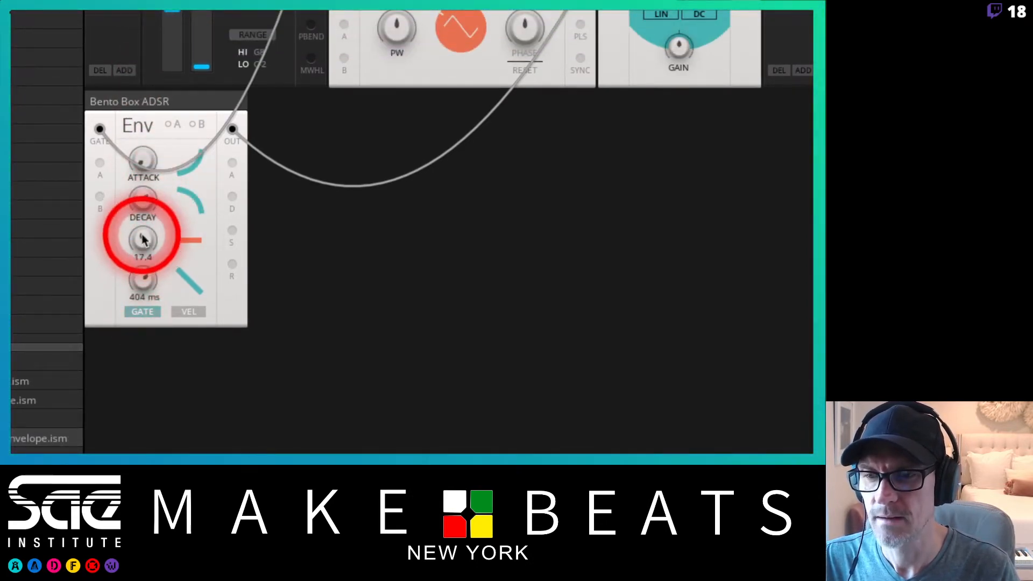
{"action": "left_click_drag", "start_coordinate": [143, 238], "coordinate": [133, 371]}
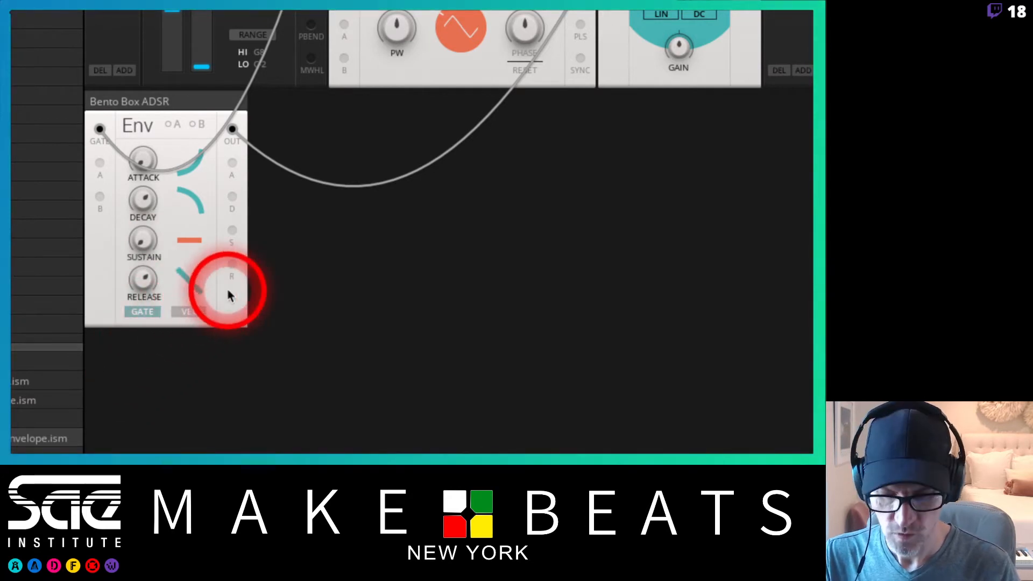
{"action": "left_click_drag", "start_coordinate": [302, 108], "coordinate": [302, 12]}
{"action": "mouse_move", "coordinate": [261, 101]}
{"action": "left_mouse_down"}
{"action": "mouse_move", "coordinate": [260, 161]}
{"action": "mouse_move", "coordinate": [263, 82]}
{"action": "mouse_move", "coordinate": [268, 114]}
{"action": "left_mouse_up"}
{"action": "left_click_drag", "start_coordinate": [300, 114], "coordinate": [302, 141]}
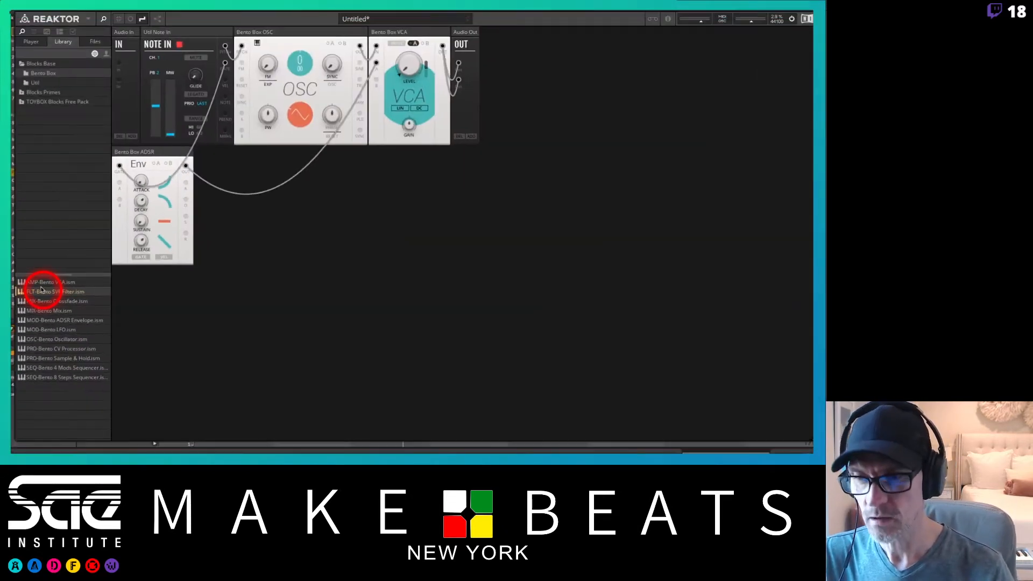
Insert a Bento Box SVF Filter block between the OSC and VCA blocks.
{"action": "left_click_drag", "start_coordinate": [43, 291], "coordinate": [368, 43]}
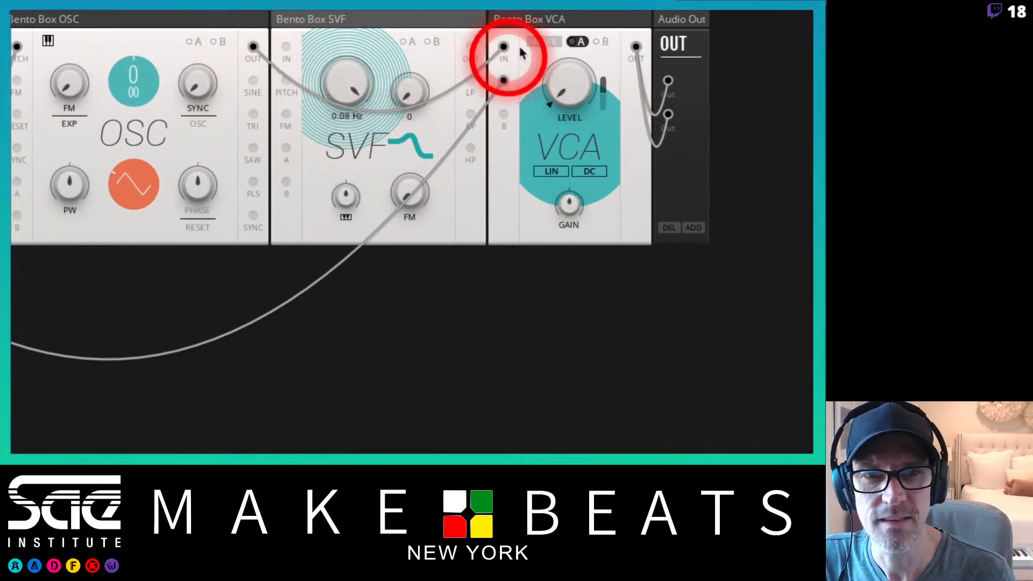
Patch the OSC output into the SVF filter input and the filter output into the VCA input.
{"action": "left_click_drag", "start_coordinate": [503, 48], "coordinate": [288, 48]}
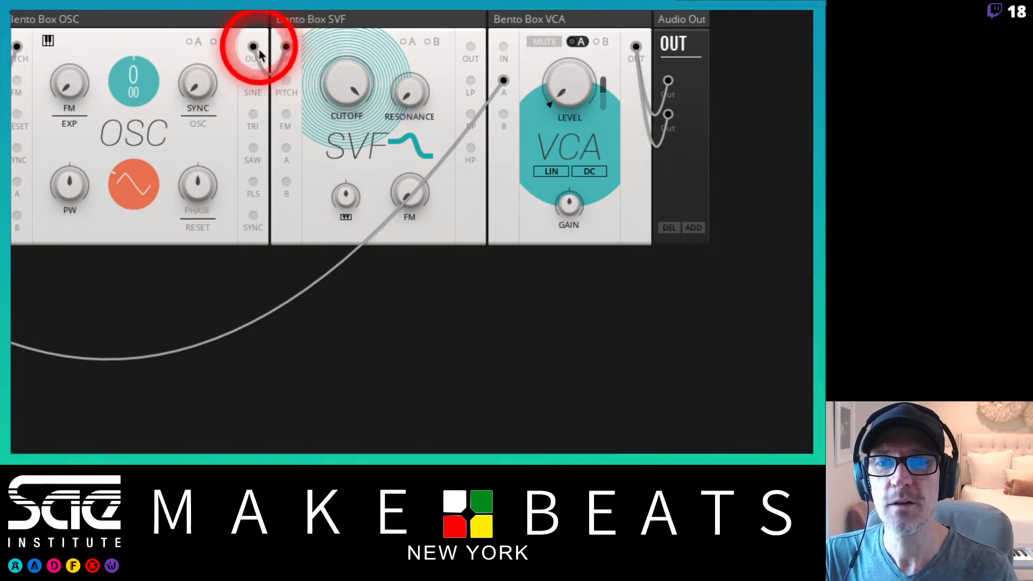
{"action": "left_click_drag", "start_coordinate": [240, 53], "coordinate": [287, 46]}
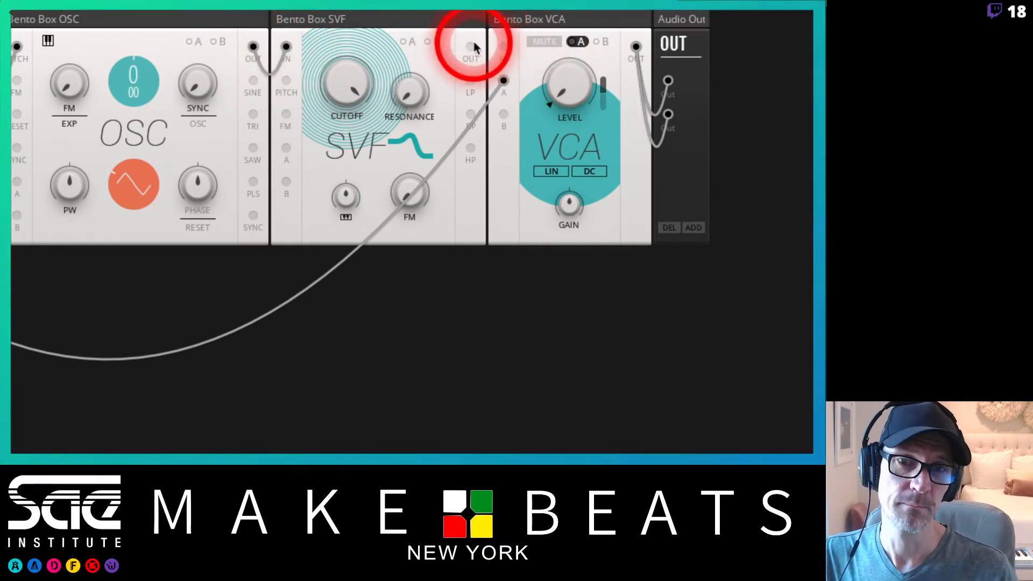
{"action": "left_click_drag", "start_coordinate": [474, 46], "coordinate": [504, 48]}
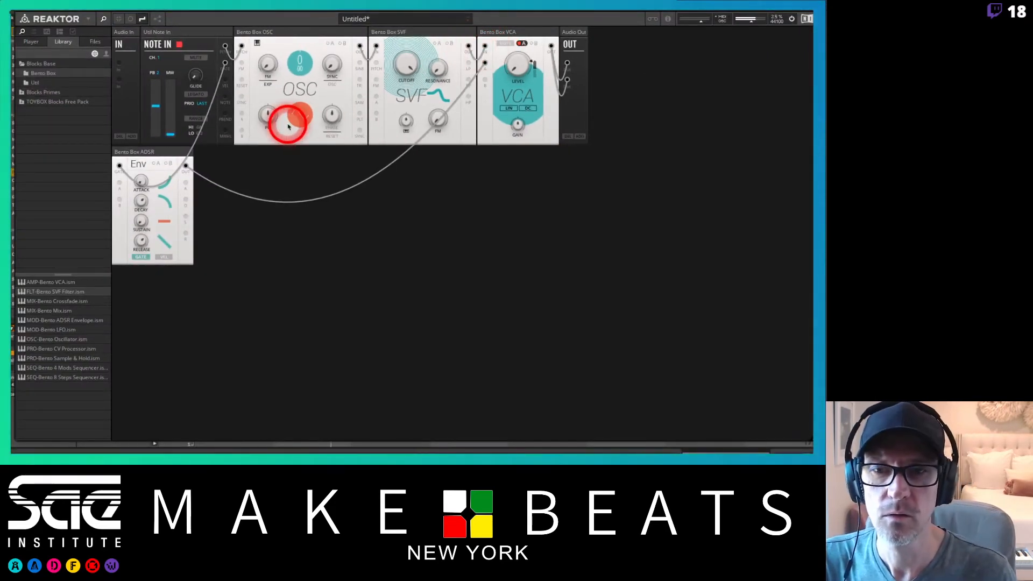
Switch the oscillator waveform from sine to square.
{"action": "left_click_drag", "start_coordinate": [422, 66], "coordinate": [366, 134]}
{"action": "left_click_drag", "start_coordinate": [297, 117], "coordinate": [294, 33]}
{"action": "left_click_drag", "start_coordinate": [302, 112], "coordinate": [295, 16]}
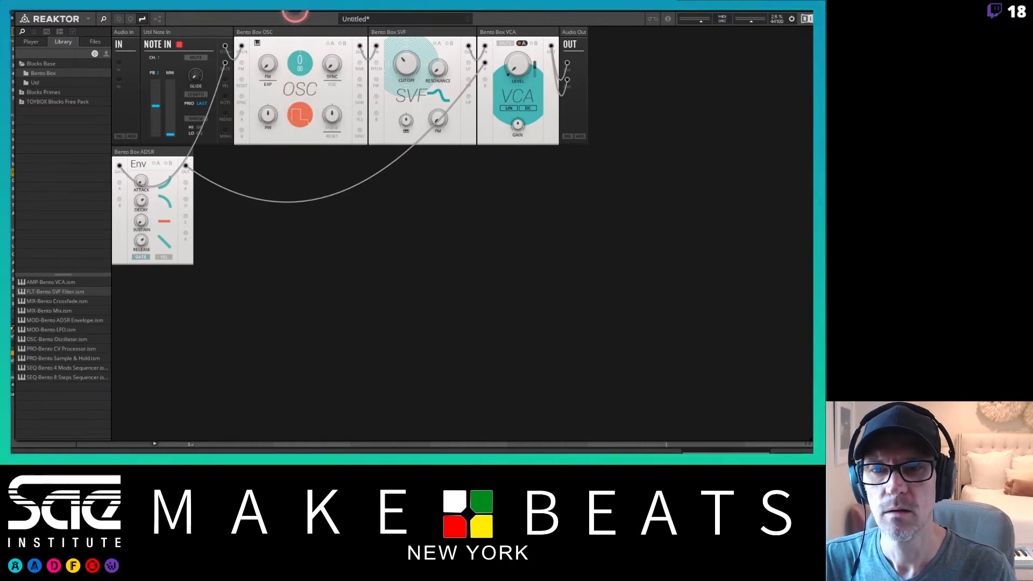
Adjust the SVF filter's cutoff and resonance while the clip plays.
{"action": "left_click", "coordinate": [408, 55]}
{"action": "left_click_drag", "start_coordinate": [436, 68], "coordinate": [429, 13]}
{"action": "mouse_move", "coordinate": [410, 66]}
{"action": "left_mouse_down"}
{"action": "mouse_move", "coordinate": [405, 32]}
{"action": "mouse_move", "coordinate": [405, 60]}
{"action": "left_mouse_up"}
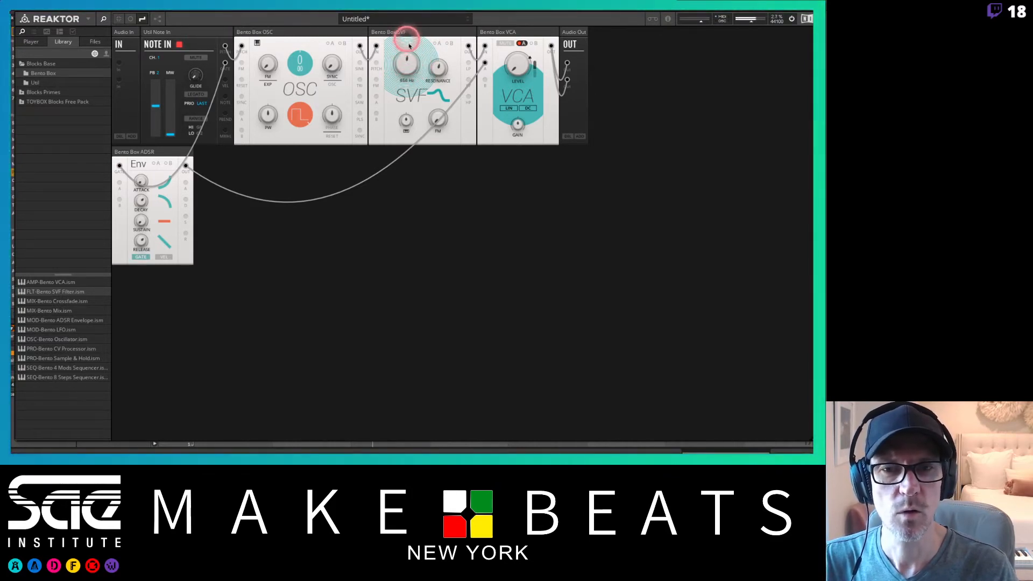
{"action": "mouse_move", "coordinate": [402, 33]}
{"action": "left_mouse_down"}
{"action": "mouse_move", "coordinate": [403, 20]}
{"action": "mouse_move", "coordinate": [410, 64]}
{"action": "mouse_move", "coordinate": [403, 19]}
{"action": "mouse_move", "coordinate": [407, 49]}
{"action": "left_mouse_up"}
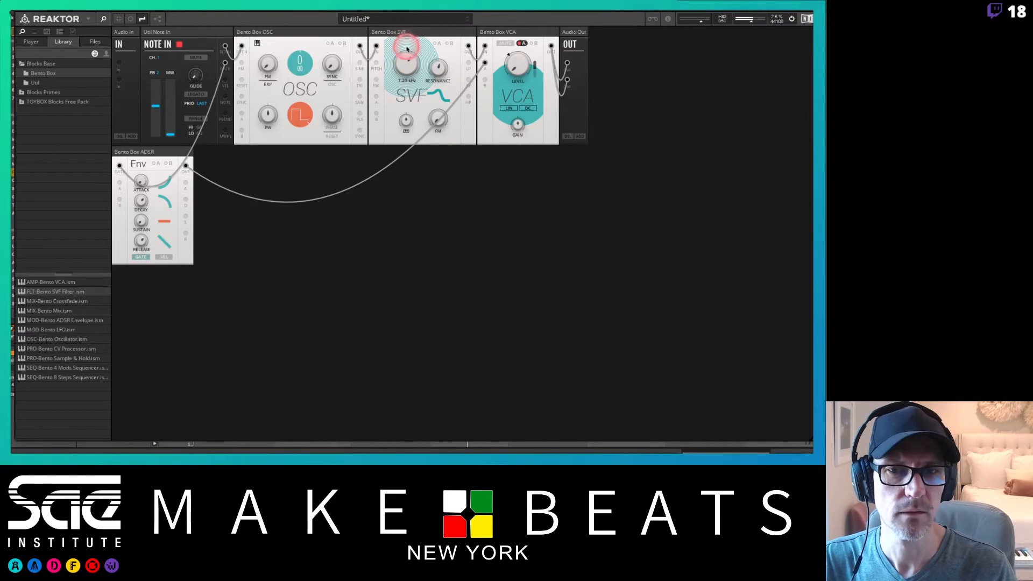
Cycle through the filter's modes while sweeping the cutoff, ending on the low-pass mode.
{"action": "left_click", "coordinate": [441, 97]}
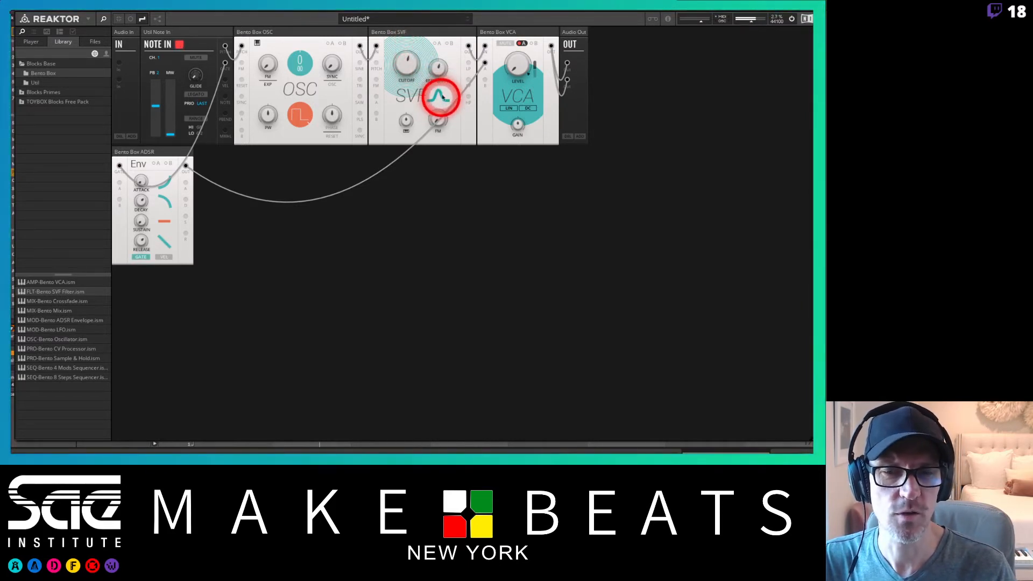
{"action": "left_click", "coordinate": [410, 60]}
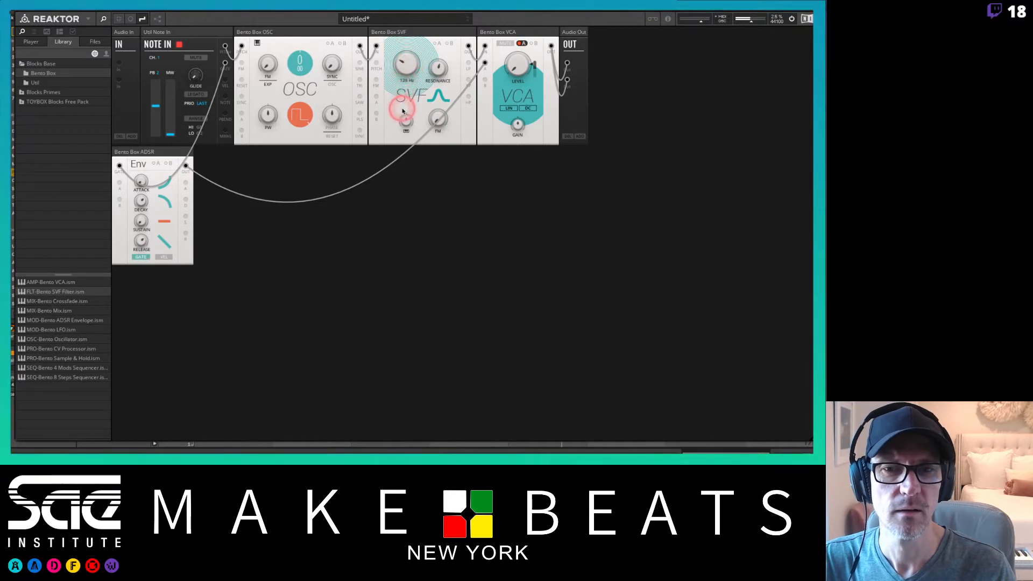
{"action": "mouse_move", "coordinate": [401, 60]}
{"action": "left_mouse_down"}
{"action": "mouse_move", "coordinate": [399, 19]}
{"action": "mouse_move", "coordinate": [399, 54]}
{"action": "left_mouse_up"}
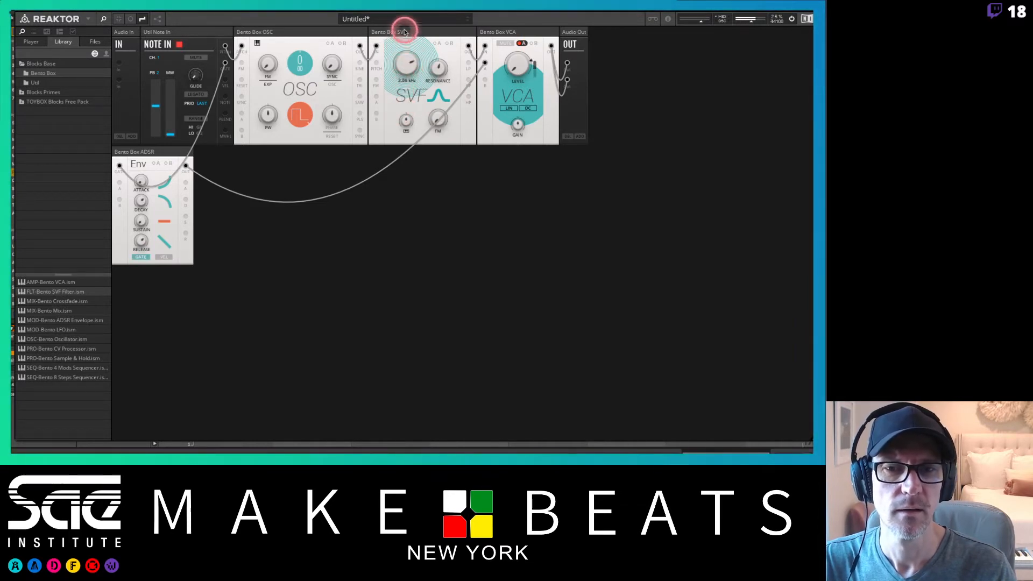
{"action": "left_click", "coordinate": [442, 95]}
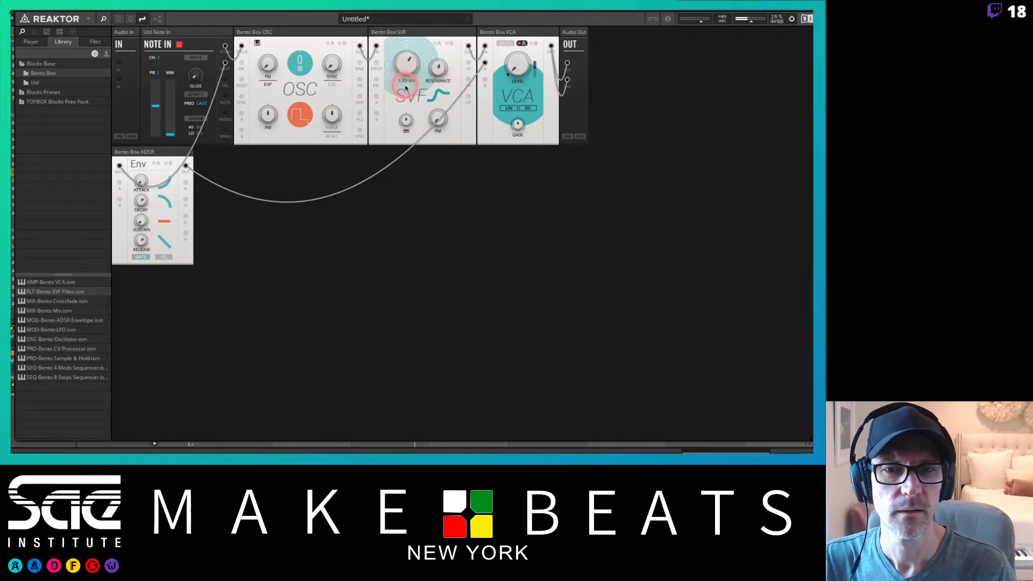
{"action": "mouse_move", "coordinate": [407, 88]}
{"action": "left_mouse_down"}
{"action": "mouse_move", "coordinate": [407, 137]}
{"action": "mouse_move", "coordinate": [398, 118]}
{"action": "mouse_move", "coordinate": [411, 34]}
{"action": "mouse_move", "coordinate": [402, 91]}
{"action": "mouse_move", "coordinate": [415, 38]}
{"action": "mouse_move", "coordinate": [425, 87]}
{"action": "left_mouse_up"}
{"action": "left_click", "coordinate": [437, 95]}
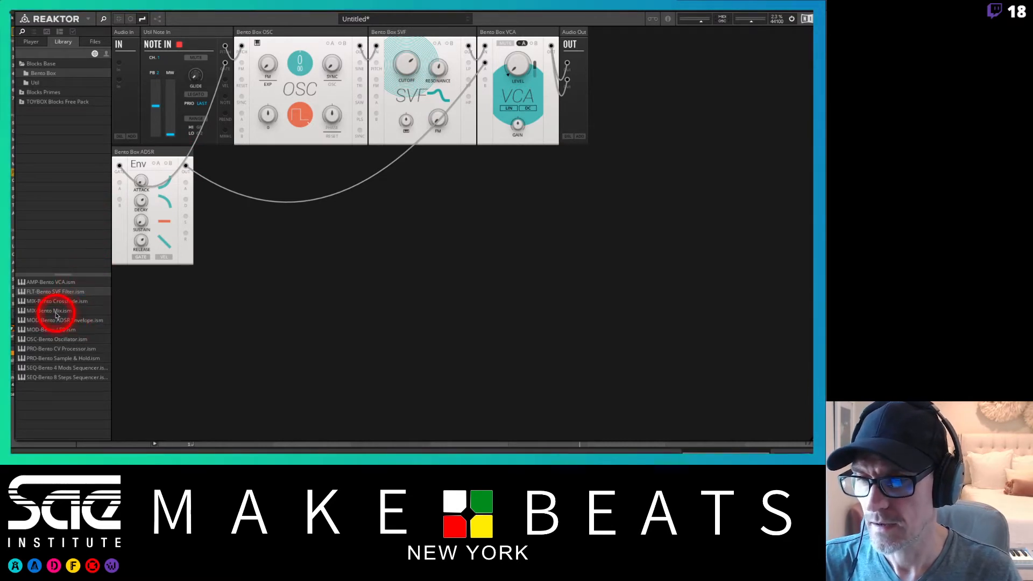
Add a second Bento Box ADSR envelope block and rename the envelopes Filt Env and Amp Env.
{"action": "left_click", "coordinate": [55, 321]}
{"action": "left_click_drag", "start_coordinate": [55, 323], "coordinate": [363, 152]}
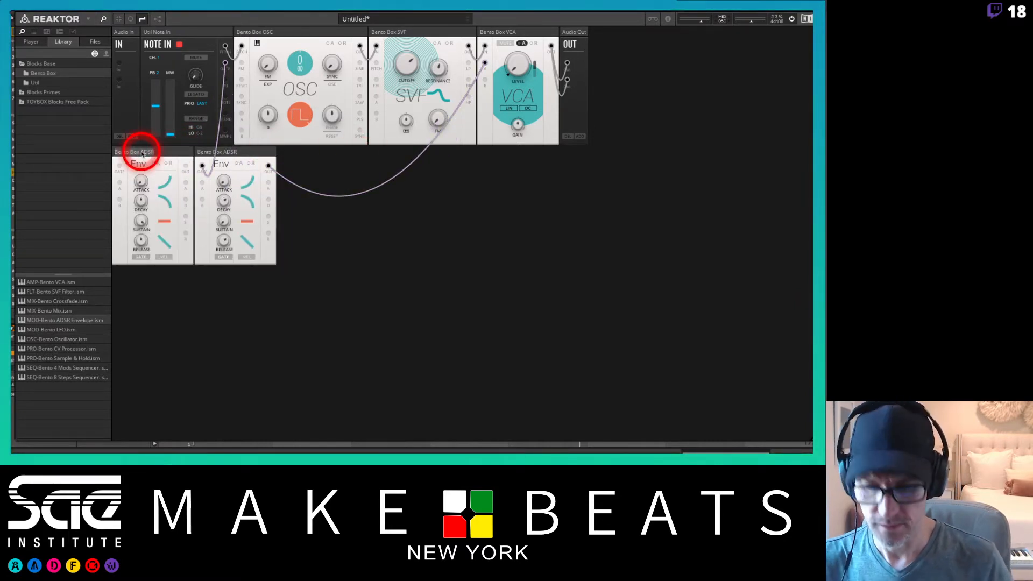
{"action": "type", "text": "Fi"}
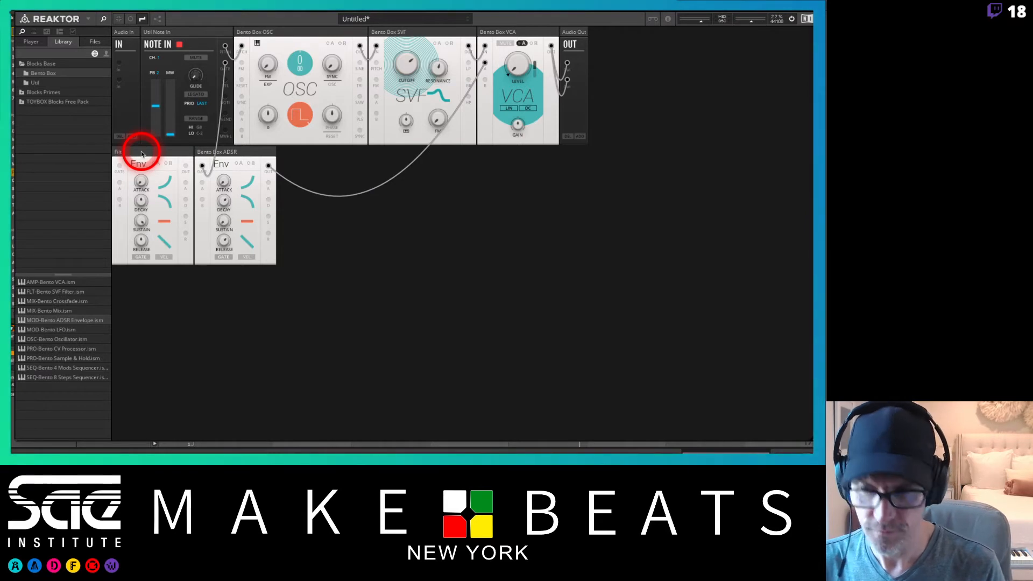
{"action": "type", "text": "lt Env"}
{"action": "key", "text": "Return"}
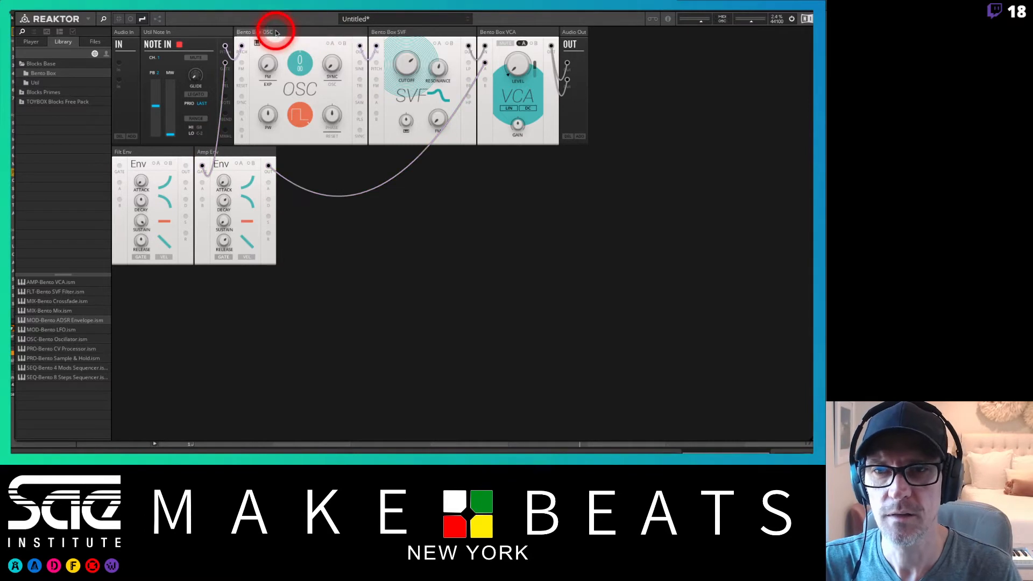
Rename the oscillator, filter and VCA blocks OSC 1, Filt 1 and Amp.
{"action": "type", "text": "1"}
{"action": "key", "text": "Return"}
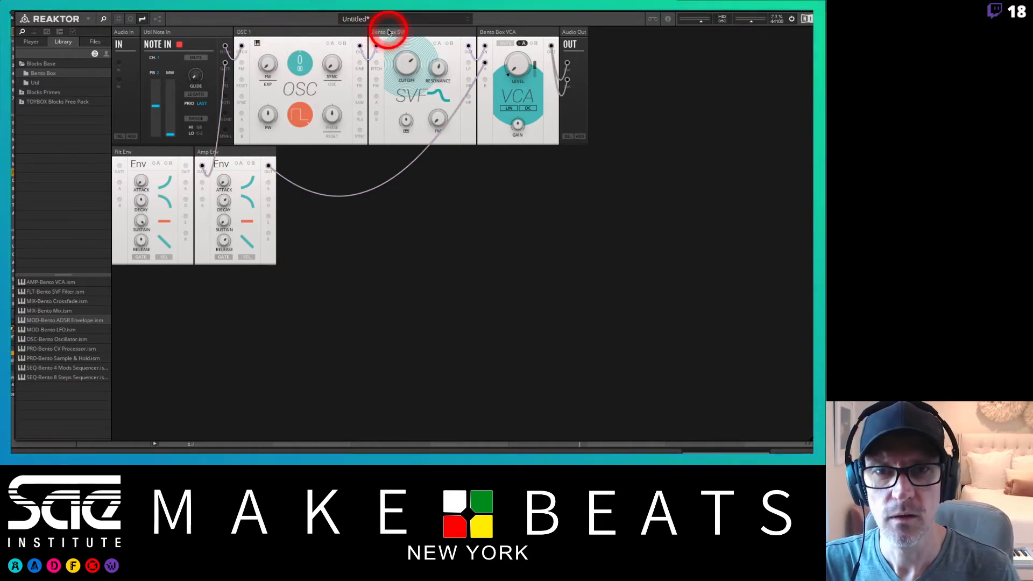
{"action": "type", "text": "Filt 1"}
{"action": "key", "text": "Return"}
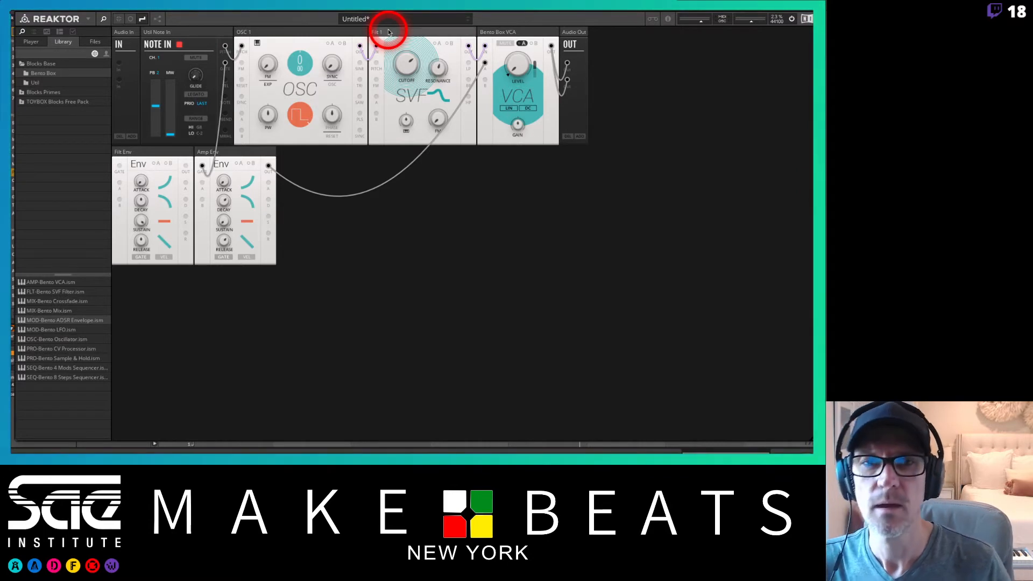
{"action": "left_click", "coordinate": [518, 33]}
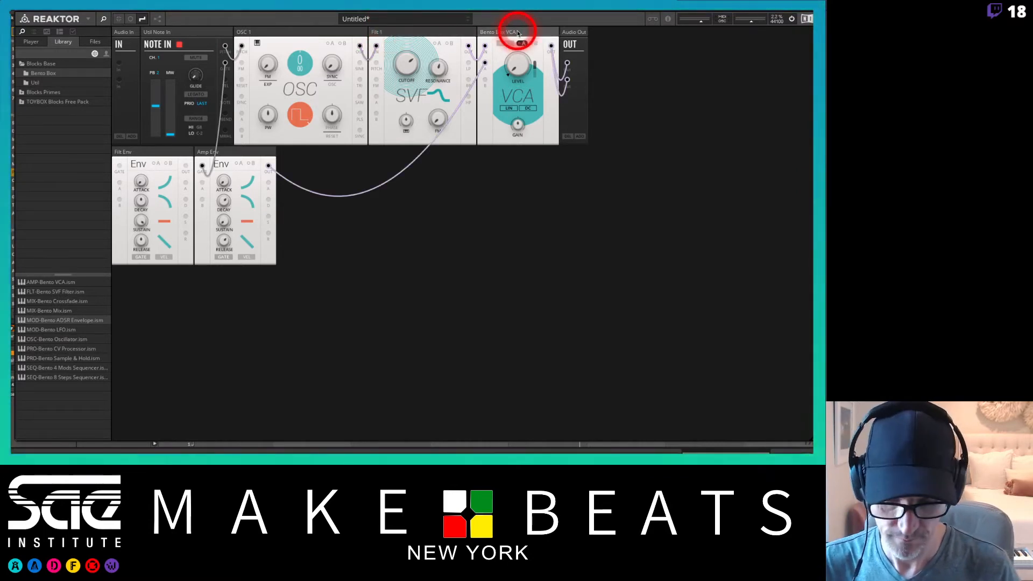
{"action": "double_click", "coordinate": [518, 33]}
{"action": "left_click", "coordinate": [514, 33]}
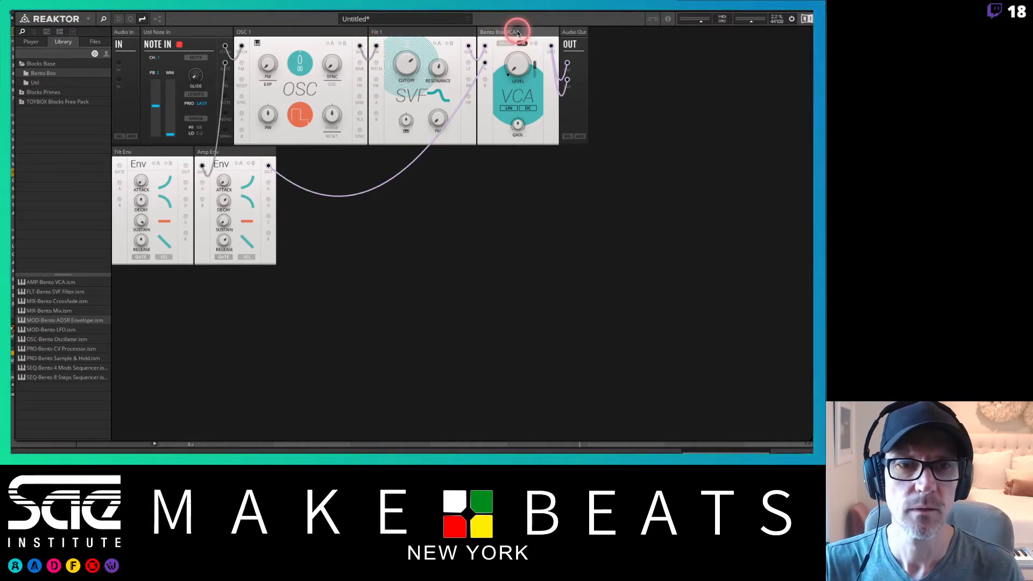
{"action": "type", "text": "Am"}
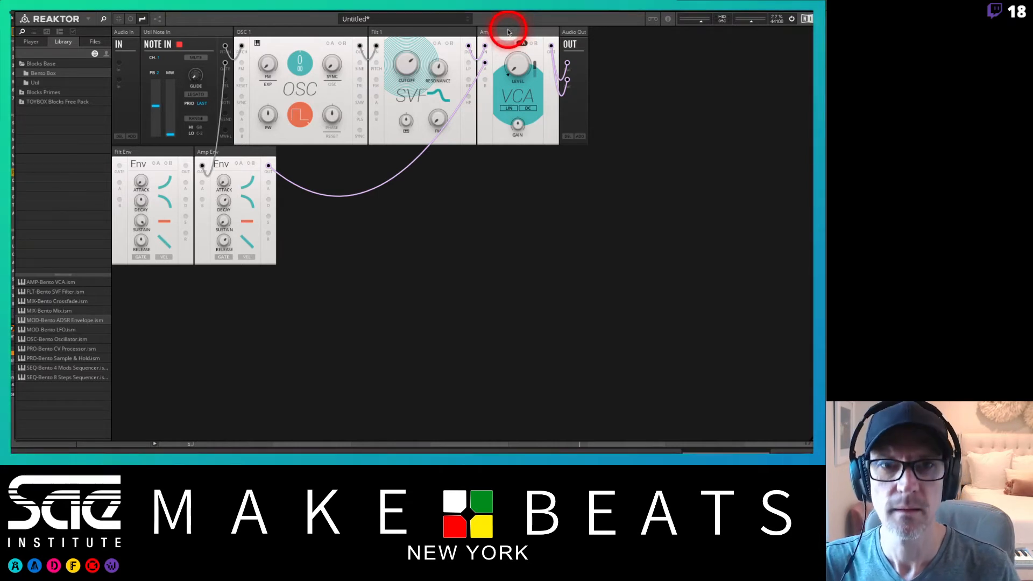
{"action": "left_click", "coordinate": [506, 59]}
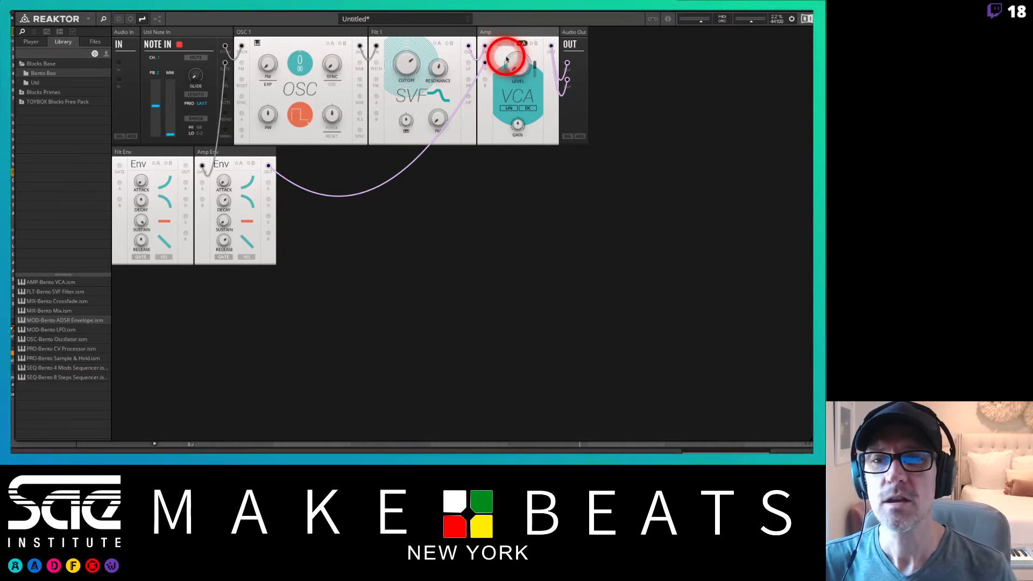
{"action": "left_click", "coordinate": [431, 79]}
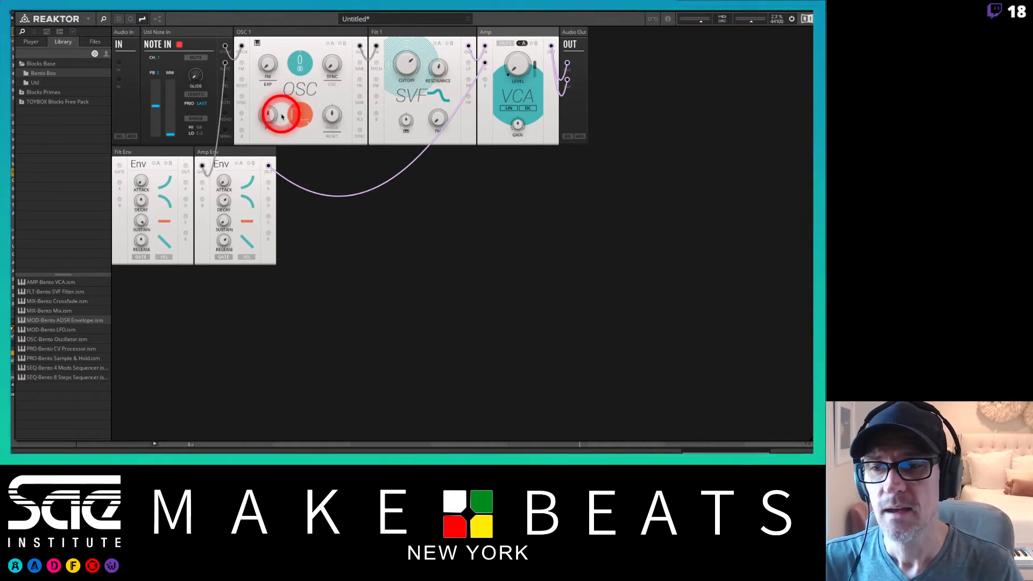
Connect the Note In gate to the Filt Env gate and the Filt Env output to the filter's A modulation input.
{"action": "left_click", "coordinate": [143, 155]}
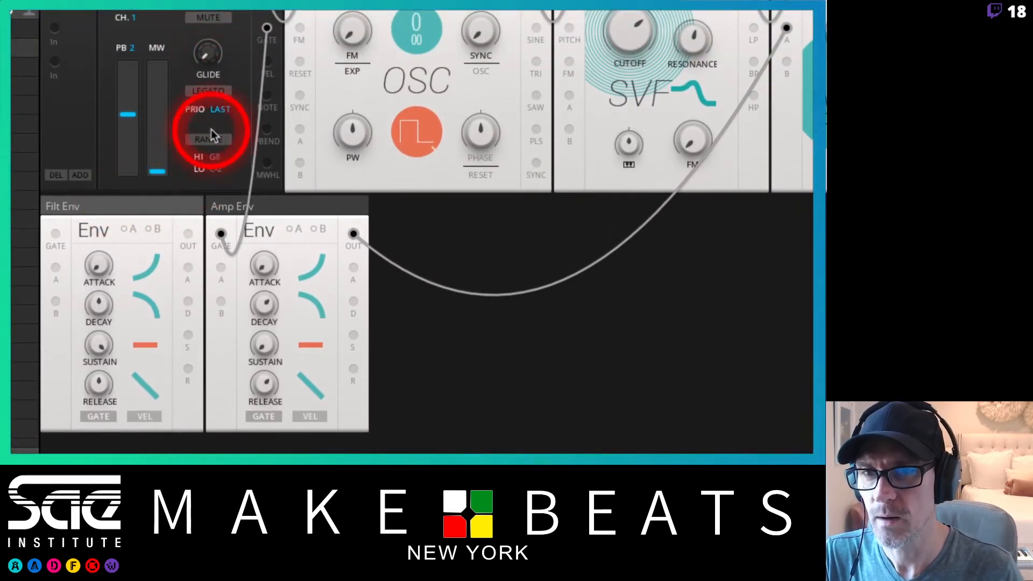
{"action": "left_click_drag", "start_coordinate": [269, 38], "coordinate": [57, 235]}
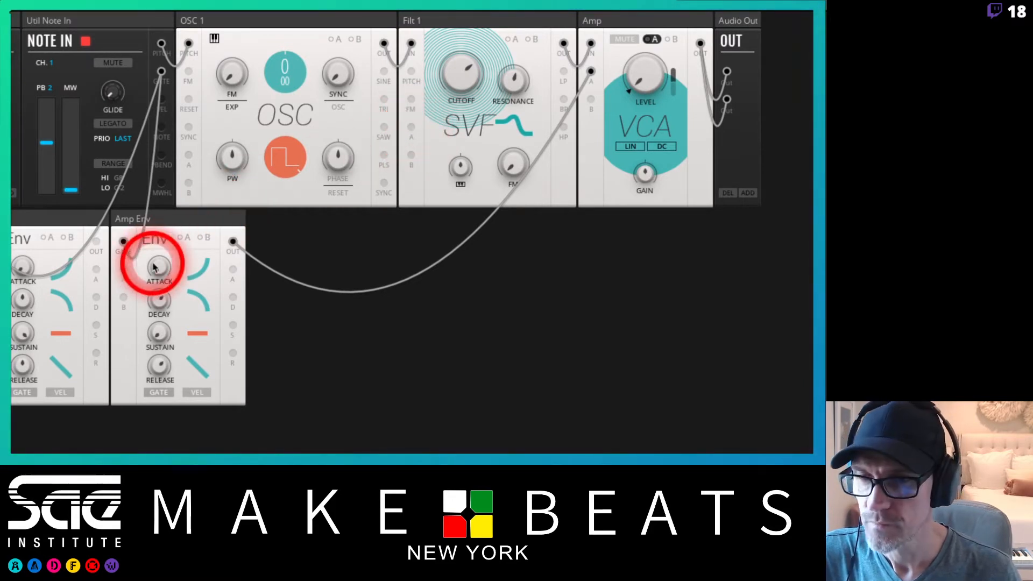
{"action": "left_click_drag", "start_coordinate": [94, 244], "coordinate": [412, 128]}
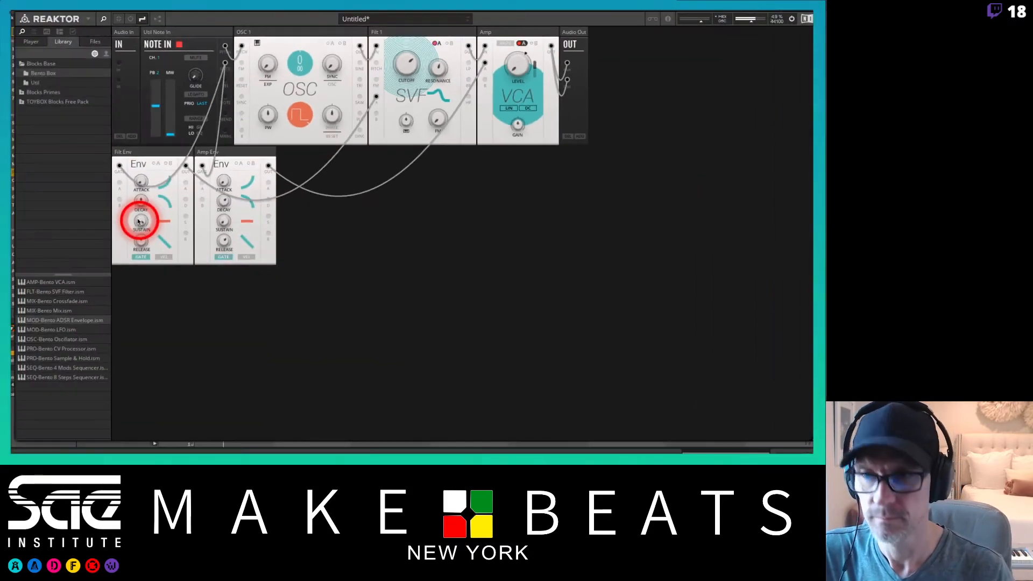
Adjust the filter envelope's attack, decay, sustain and release.
{"action": "mouse_move", "coordinate": [86, 6]}
{"action": "left_mouse_down"}
{"action": "mouse_move", "coordinate": [91, 18]}
{"action": "mouse_move", "coordinate": [155, 28]}
{"action": "mouse_move", "coordinate": [83, 10]}
{"action": "left_mouse_up"}
{"action": "left_click", "coordinate": [92, 19]}
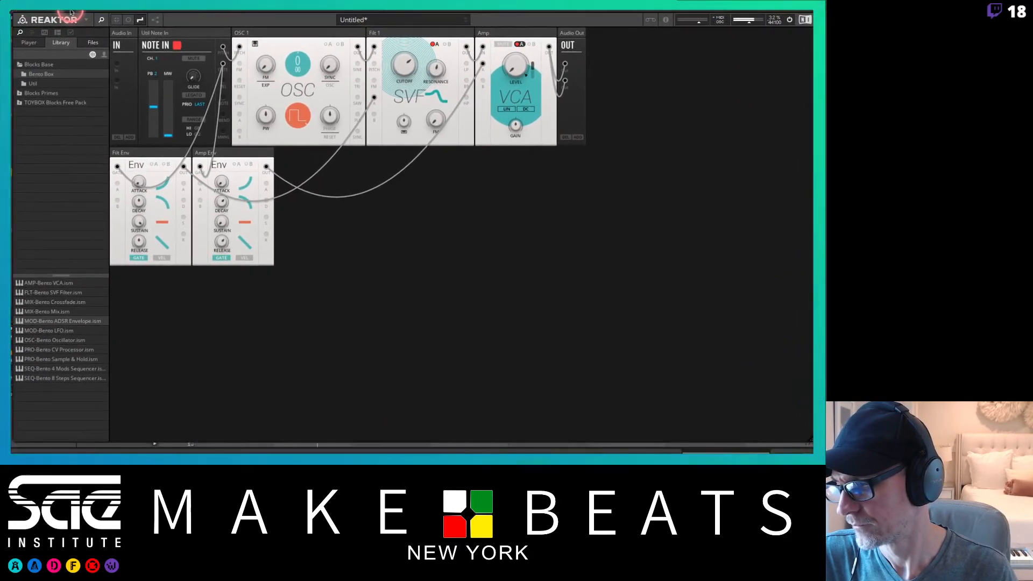
{"action": "left_click", "coordinate": [170, 217]}
{"action": "left_click", "coordinate": [140, 223]}
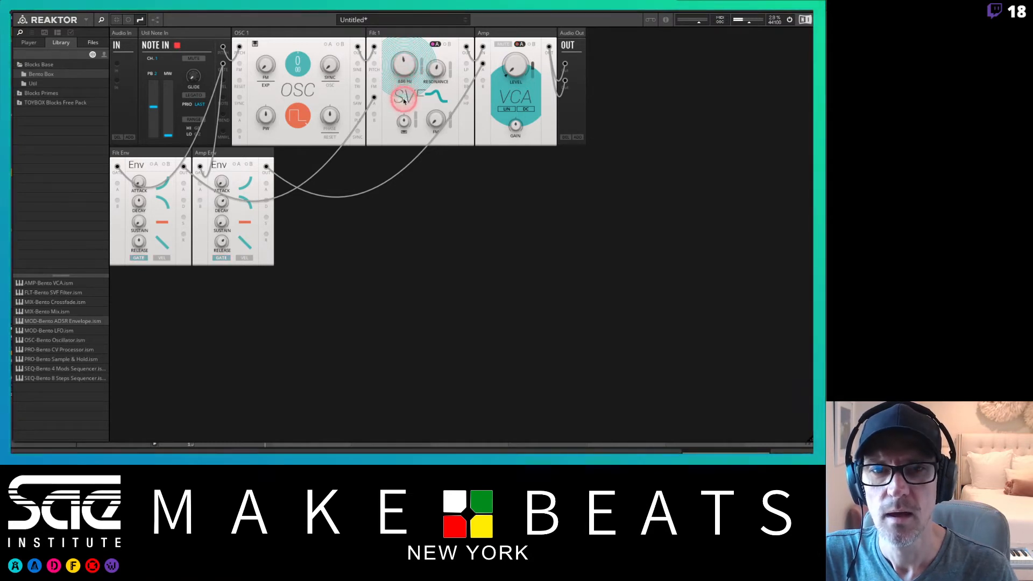
{"action": "left_click", "coordinate": [408, 75]}
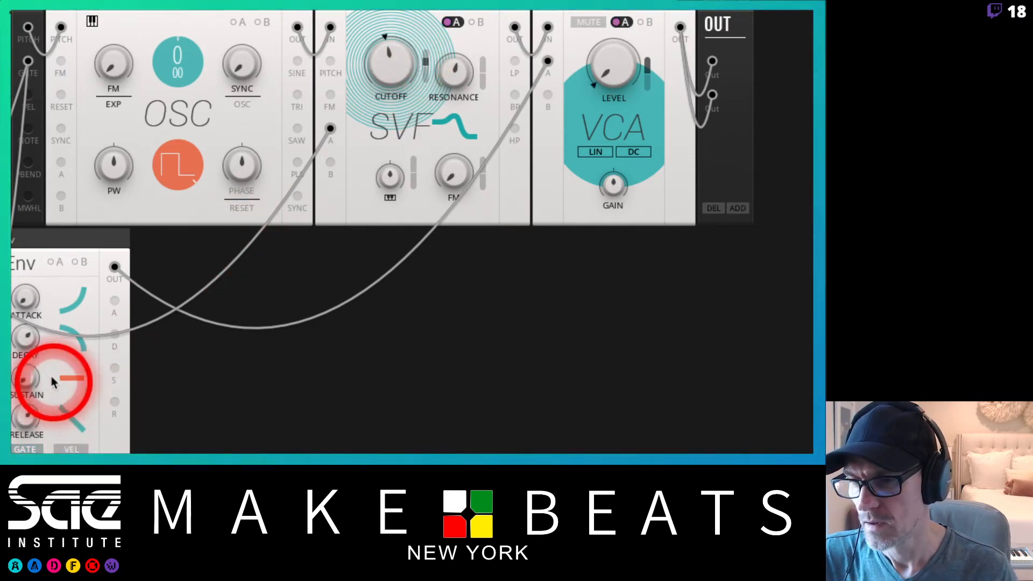
{"action": "left_click_drag", "start_coordinate": [34, 316], "coordinate": [22, 225]}
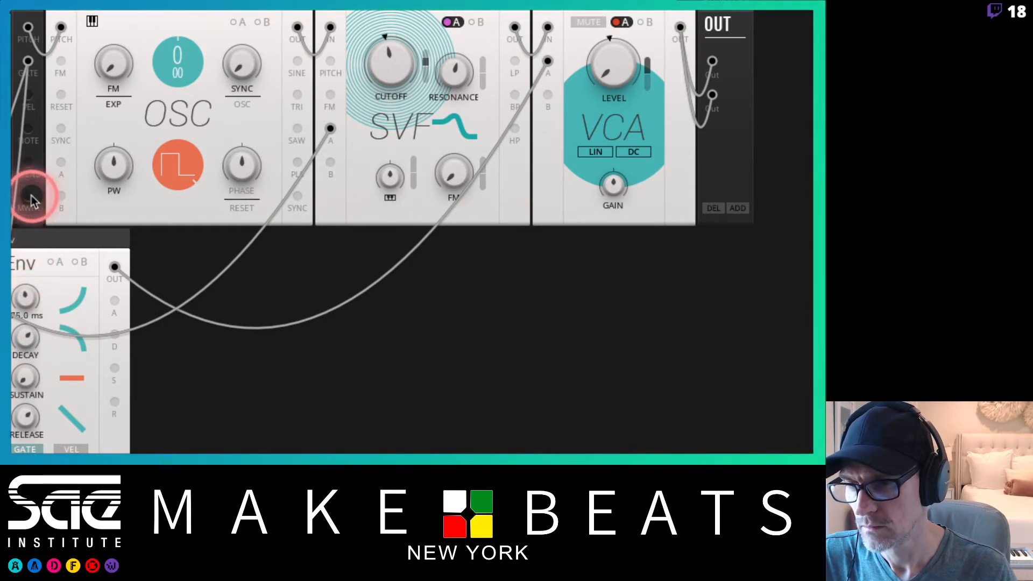
{"action": "left_click_drag", "start_coordinate": [25, 262], "coordinate": [28, 371]}
{"action": "left_click", "coordinate": [27, 339]}
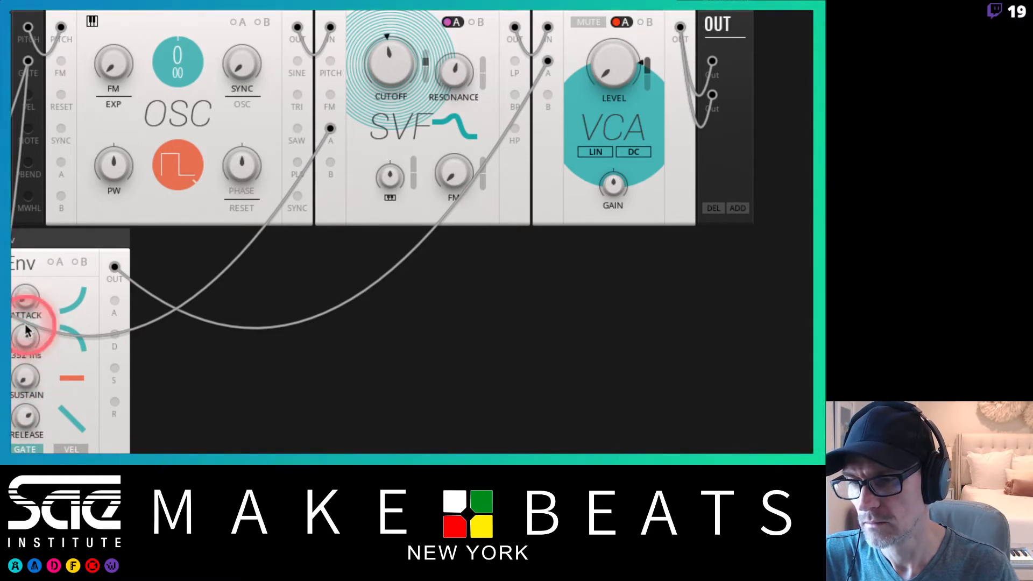
{"action": "left_click_drag", "start_coordinate": [27, 410], "coordinate": [23, 437]}
{"action": "left_click_drag", "start_coordinate": [31, 340], "coordinate": [28, 333]}
Lower the filter cutoff, switch the filter to band-pass mode and set its modulation amount.
{"action": "left_click_drag", "start_coordinate": [393, 62], "coordinate": [397, 59]}
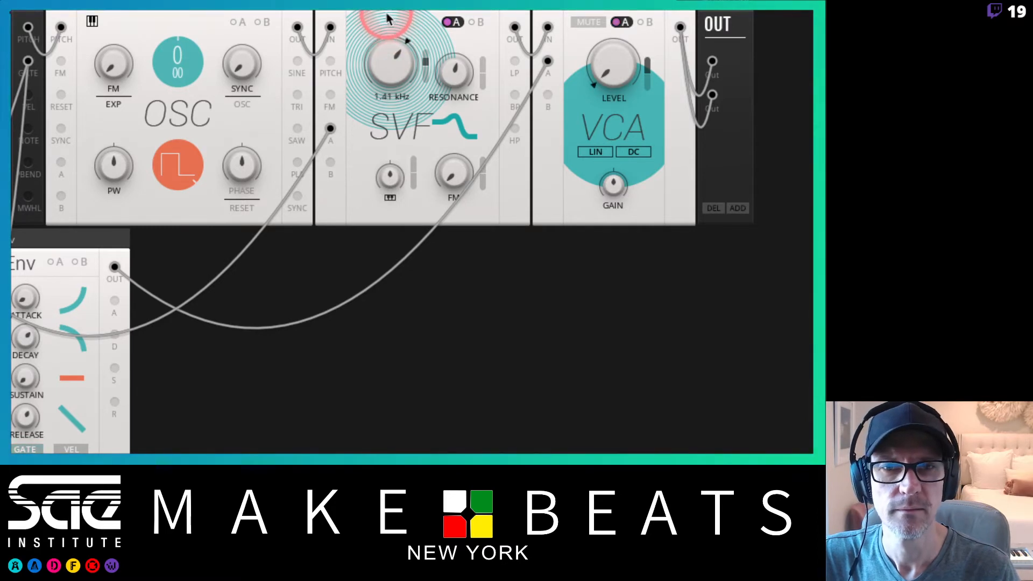
{"action": "left_click_drag", "start_coordinate": [387, 14], "coordinate": [387, 9]}
{"action": "left_click_drag", "start_coordinate": [392, 75], "coordinate": [376, 153]}
{"action": "left_click", "coordinate": [461, 141]}
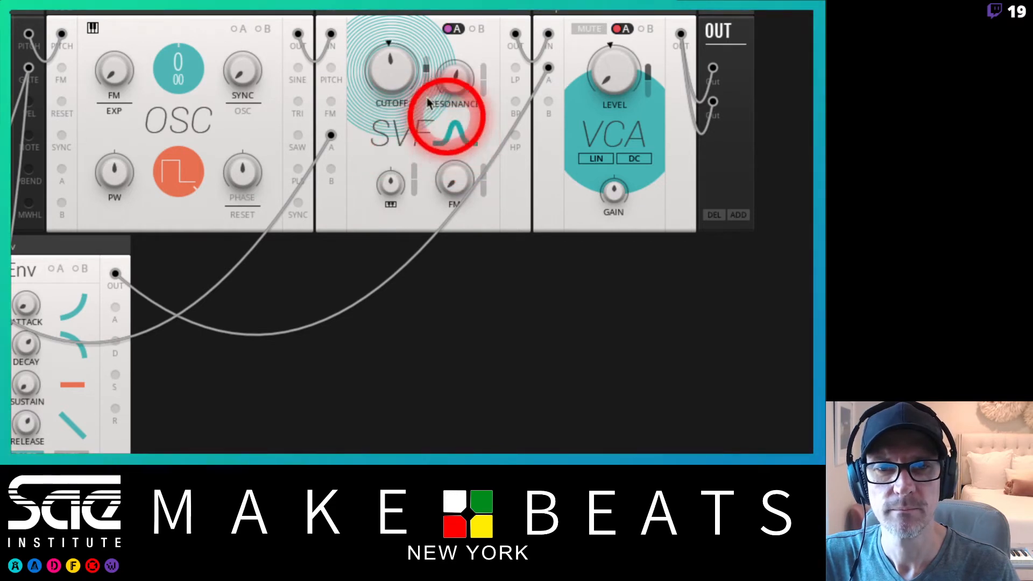
{"action": "left_click", "coordinate": [392, 79]}
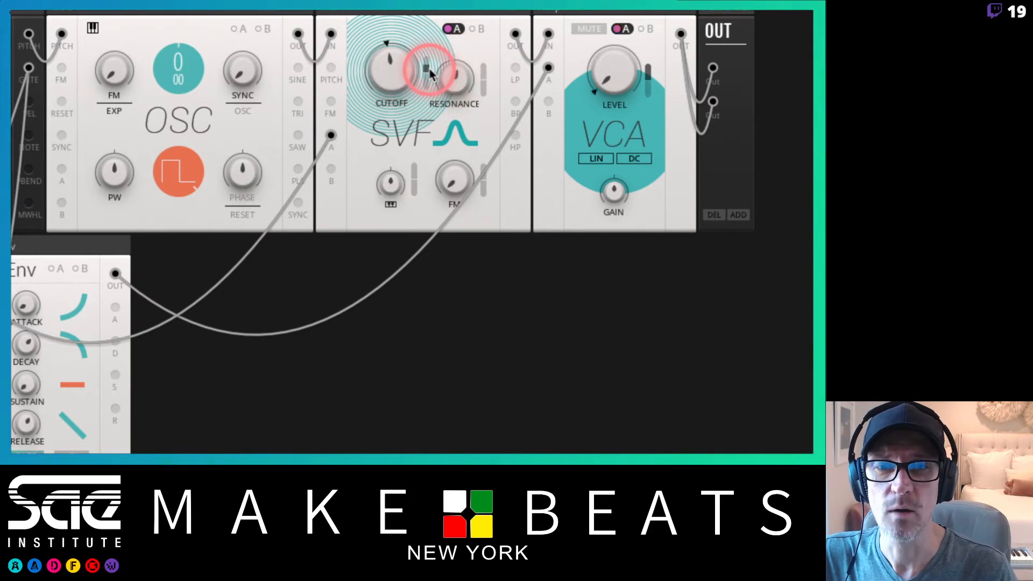
{"action": "mouse_move", "coordinate": [430, 72]}
{"action": "left_mouse_down"}
{"action": "mouse_move", "coordinate": [417, 105]}
{"action": "mouse_move", "coordinate": [420, 154]}
{"action": "left_mouse_up"}
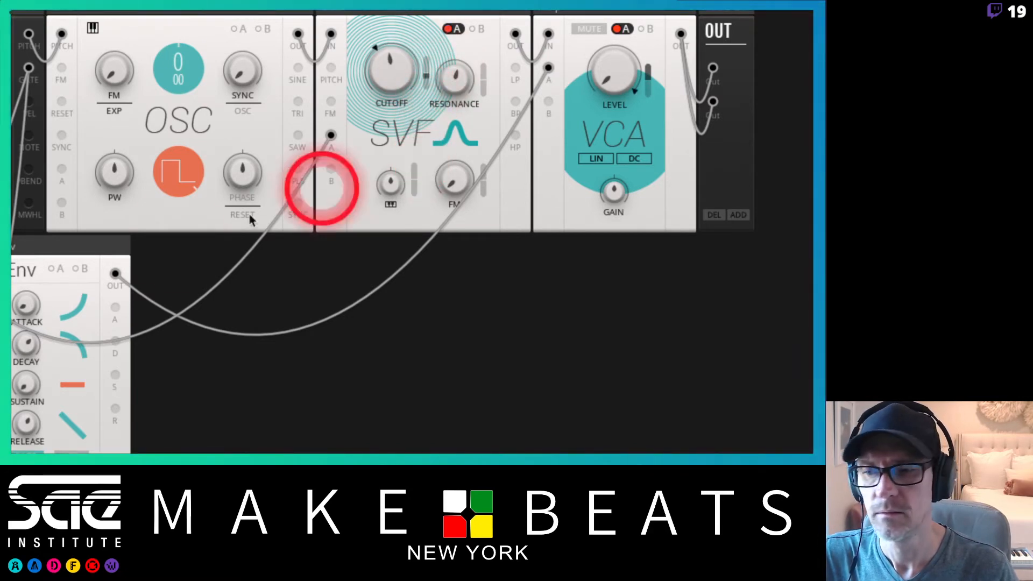
Fine-tune the attack of both the filter envelope and the amp envelope.
{"action": "mouse_move", "coordinate": [26, 308]}
{"action": "left_mouse_down"}
{"action": "mouse_move", "coordinate": [32, 251]}
{"action": "mouse_move", "coordinate": [24, 334]}
{"action": "mouse_move", "coordinate": [27, 311]}
{"action": "left_mouse_up"}
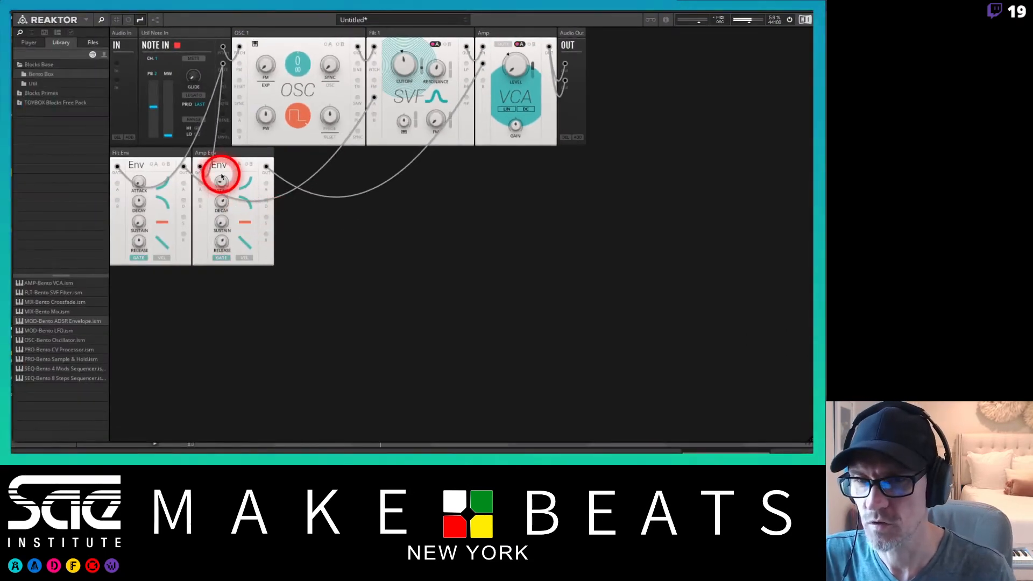
{"action": "left_click_drag", "start_coordinate": [226, 183], "coordinate": [228, 202]}
{"action": "left_click", "coordinate": [144, 186]}
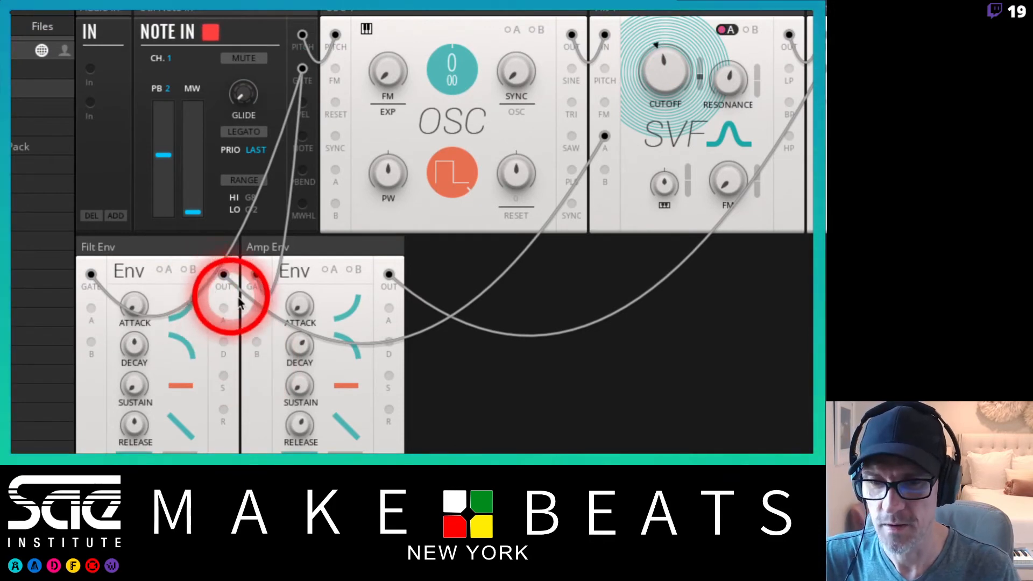
Raise the filter envelope's attack, decay and release, and adjust the filter's resonance and cutoff.
{"action": "mouse_move", "coordinate": [300, 347]}
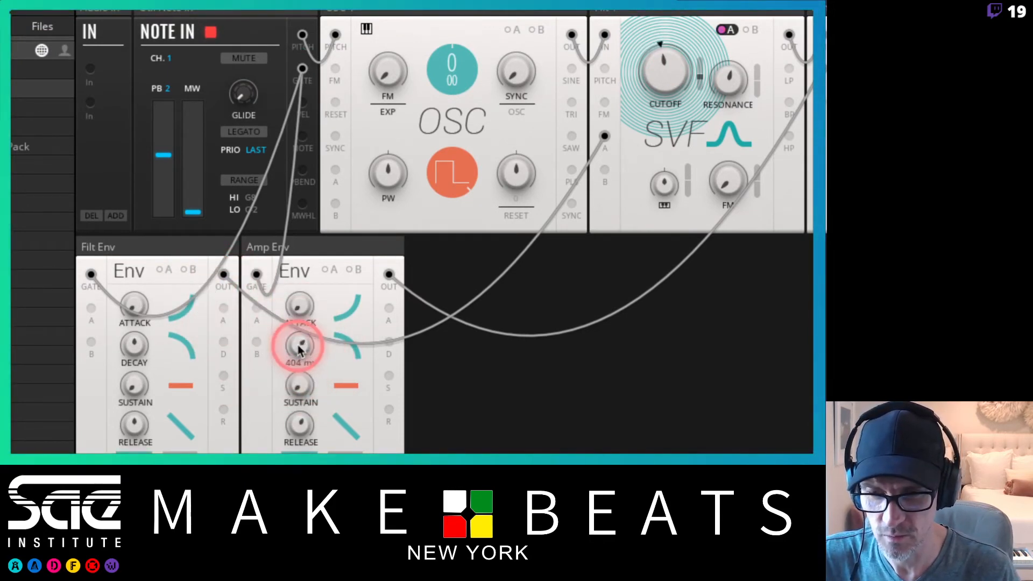
{"action": "mouse_move", "coordinate": [299, 427]}
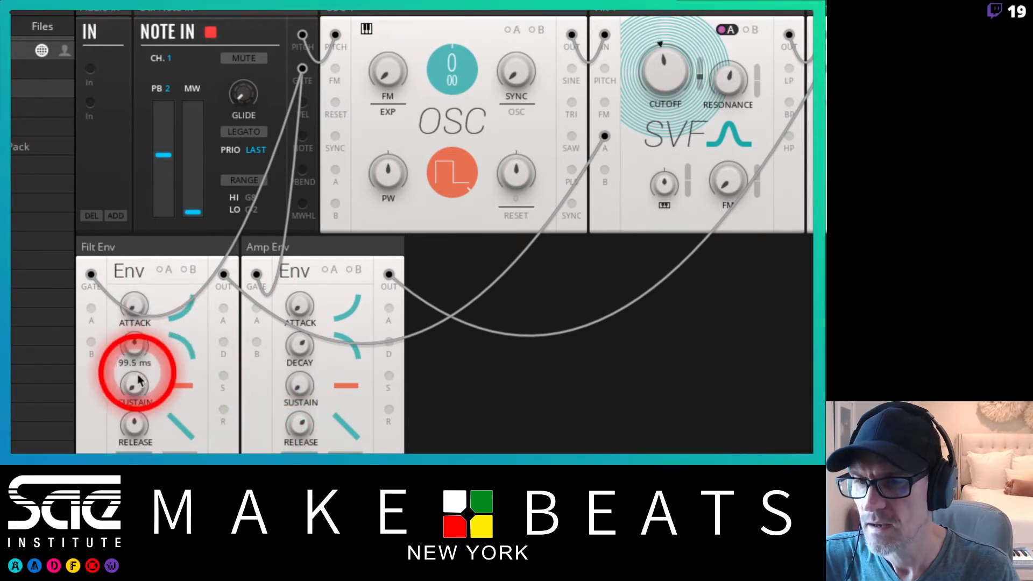
{"action": "mouse_move", "coordinate": [136, 345]}
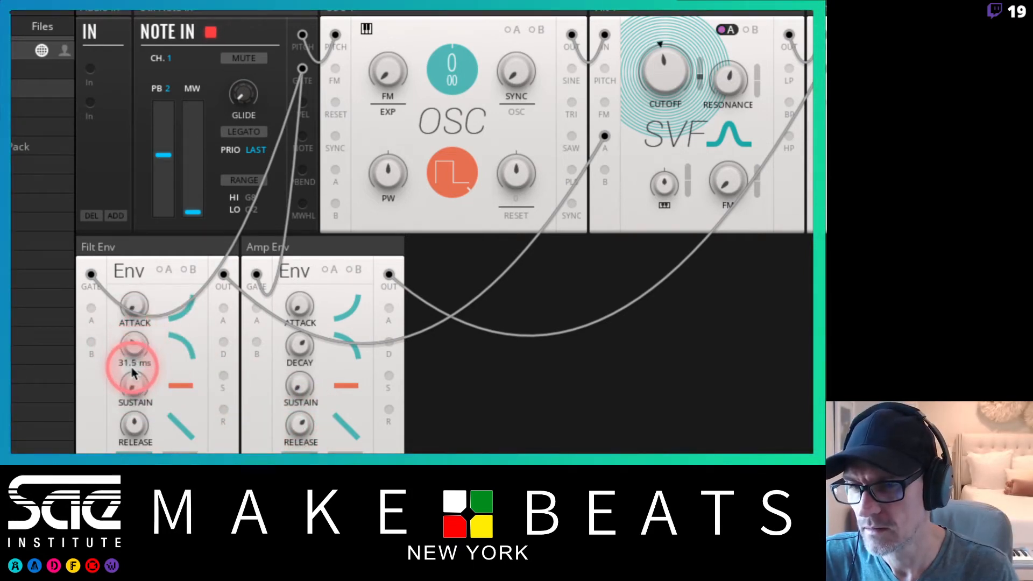
{"action": "mouse_move", "coordinate": [137, 437]}
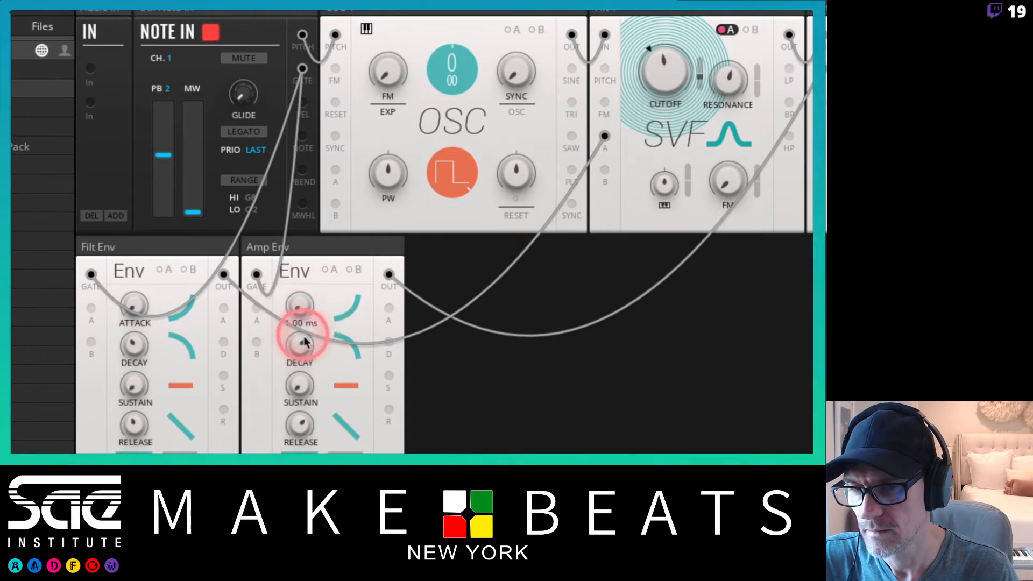
{"action": "left_click_drag", "start_coordinate": [134, 309], "coordinate": [136, 237]}
{"action": "left_click_drag", "start_coordinate": [128, 344], "coordinate": [135, 258]}
{"action": "left_click_drag", "start_coordinate": [134, 425], "coordinate": [132, 392]}
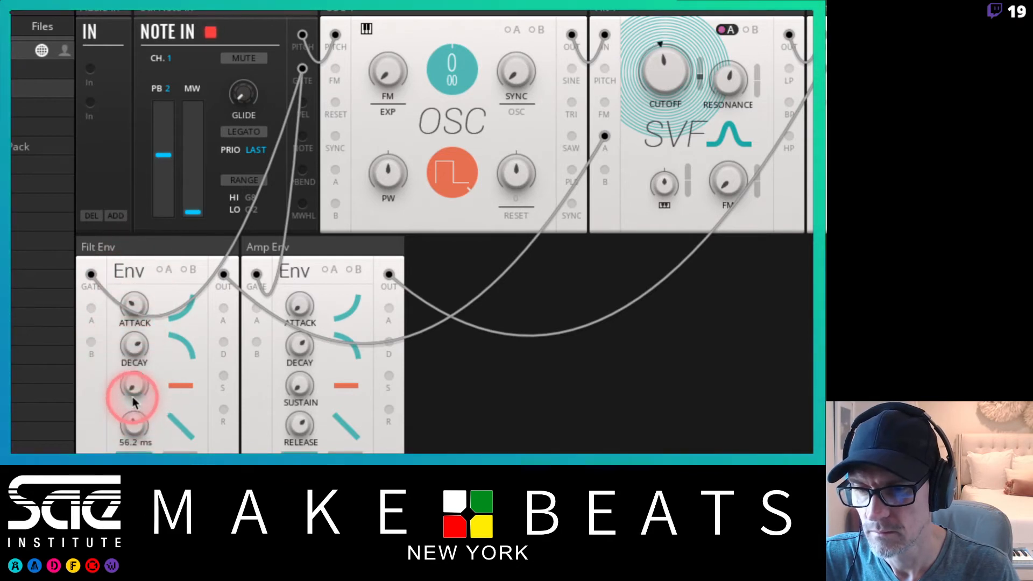
{"action": "mouse_move", "coordinate": [133, 332]}
{"action": "left_mouse_down"}
{"action": "mouse_move", "coordinate": [125, 416]}
{"action": "mouse_move", "coordinate": [137, 325]}
{"action": "mouse_move", "coordinate": [134, 341]}
{"action": "left_mouse_up"}
{"action": "mouse_move", "coordinate": [743, 112]}
{"action": "left_mouse_down"}
{"action": "mouse_move", "coordinate": [716, 70]}
{"action": "mouse_move", "coordinate": [697, 61]}
{"action": "mouse_move", "coordinate": [700, 72]}
{"action": "mouse_move", "coordinate": [692, 39]}
{"action": "left_mouse_up"}
{"action": "mouse_move", "coordinate": [664, 65]}
{"action": "left_mouse_down"}
{"action": "mouse_move", "coordinate": [664, 96]}
{"action": "mouse_move", "coordinate": [698, 63]}
{"action": "left_mouse_up"}
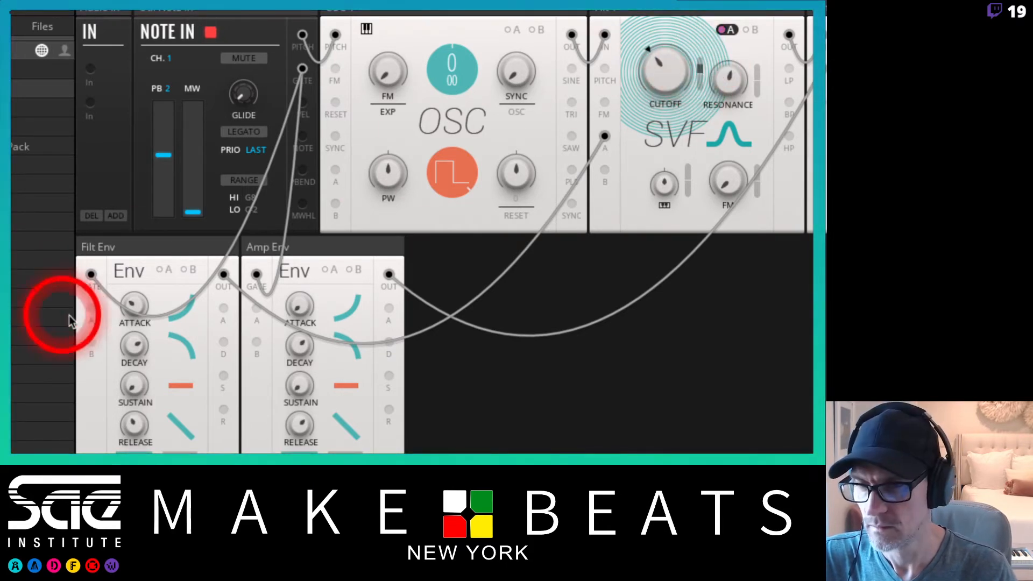
Reshape the filter envelope with a 1.00 ms attack, a longer decay, lower sustain and a shorter release.
{"action": "left_click_drag", "start_coordinate": [130, 346], "coordinate": [137, 362]}
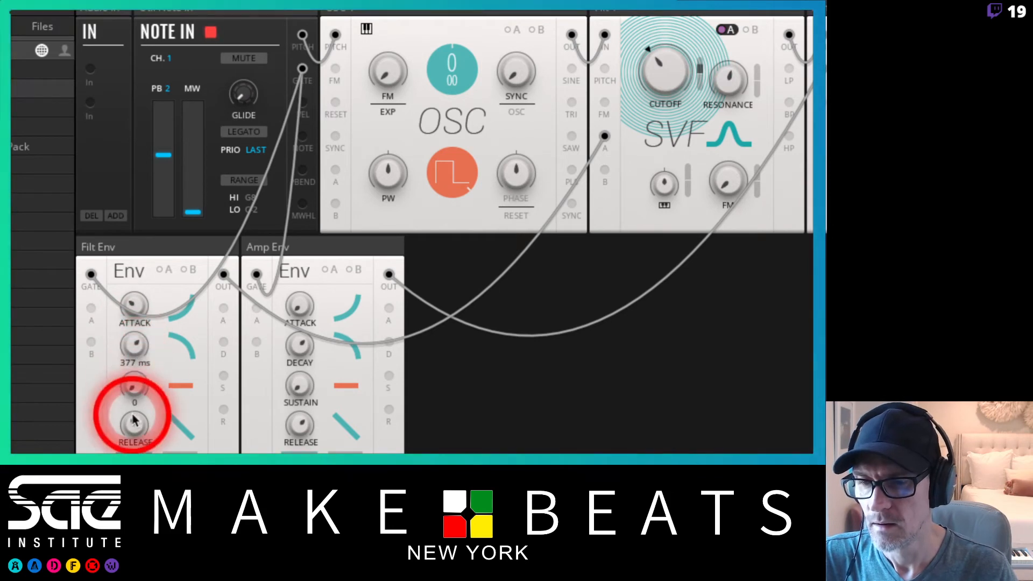
{"action": "left_click_drag", "start_coordinate": [132, 422], "coordinate": [140, 395]}
{"action": "left_click_drag", "start_coordinate": [131, 307], "coordinate": [133, 382]}
{"action": "left_click_drag", "start_coordinate": [132, 341], "coordinate": [129, 356]}
{"action": "left_click_drag", "start_coordinate": [136, 432], "coordinate": [136, 430]}
{"action": "left_click", "coordinate": [188, 429]}
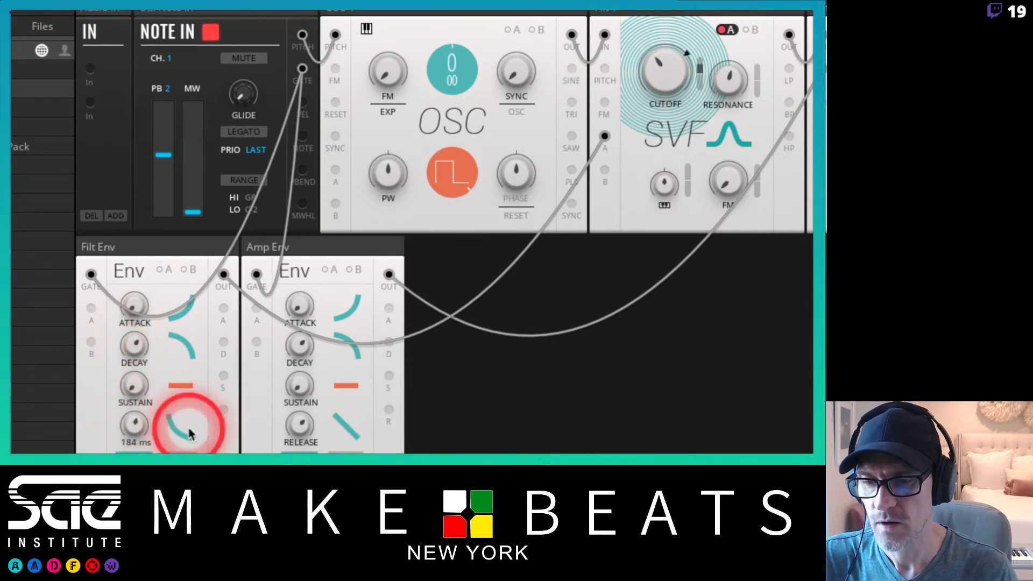
{"action": "left_click", "coordinate": [138, 422]}
{"action": "left_click", "coordinate": [139, 347]}
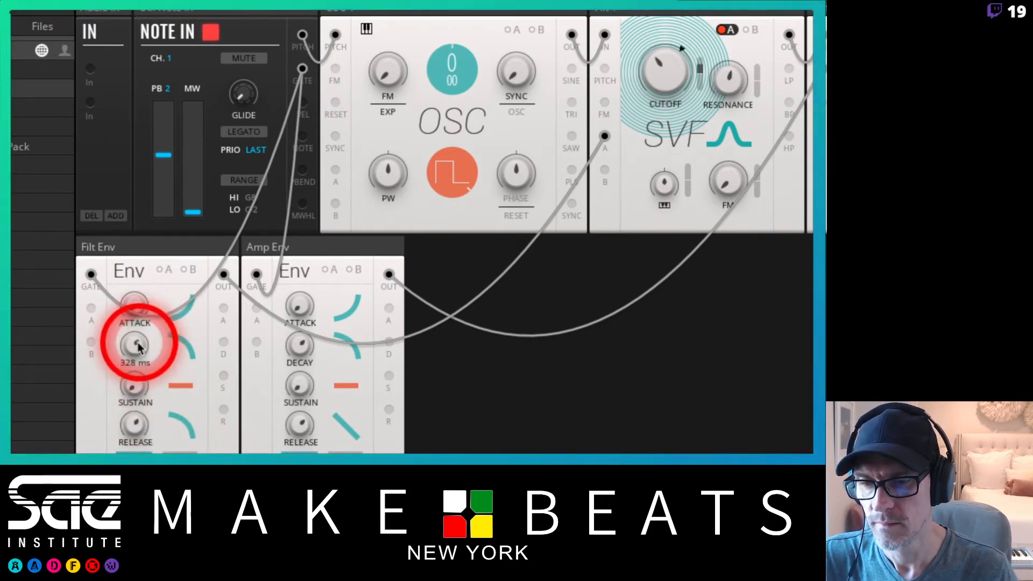
{"action": "left_click", "coordinate": [129, 421]}
{"action": "left_click_drag", "start_coordinate": [129, 348], "coordinate": [127, 343]}
{"action": "left_click", "coordinate": [127, 342]}
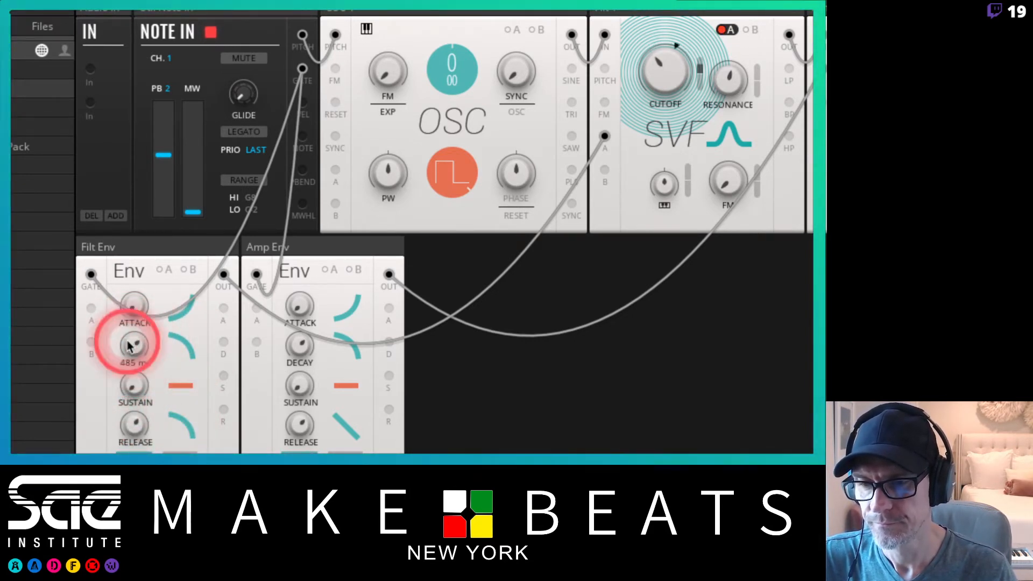
{"action": "left_click", "coordinate": [134, 426]}
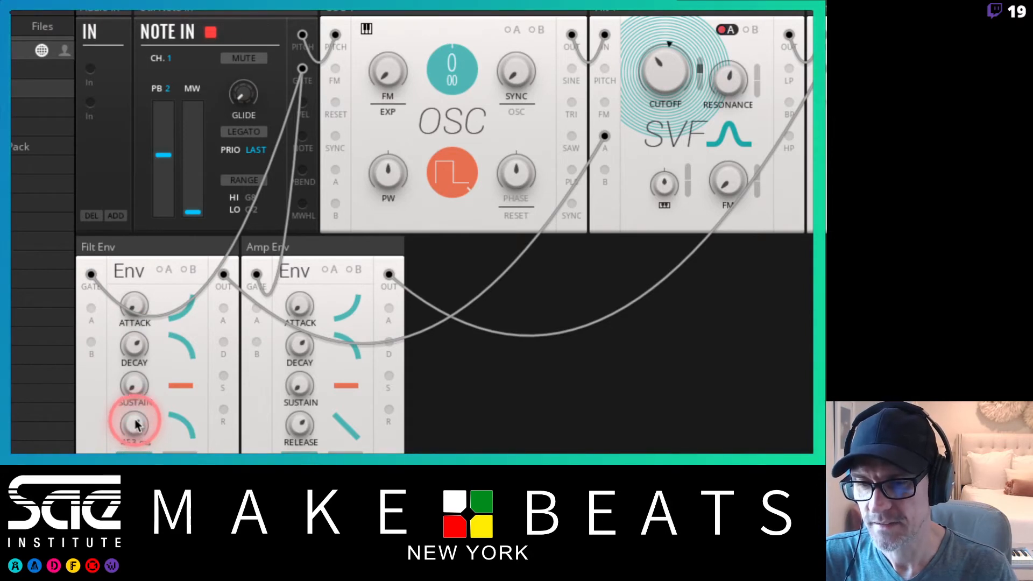
{"action": "left_click_drag", "start_coordinate": [137, 396], "coordinate": [134, 383]}
{"action": "left_click", "coordinate": [131, 289]}
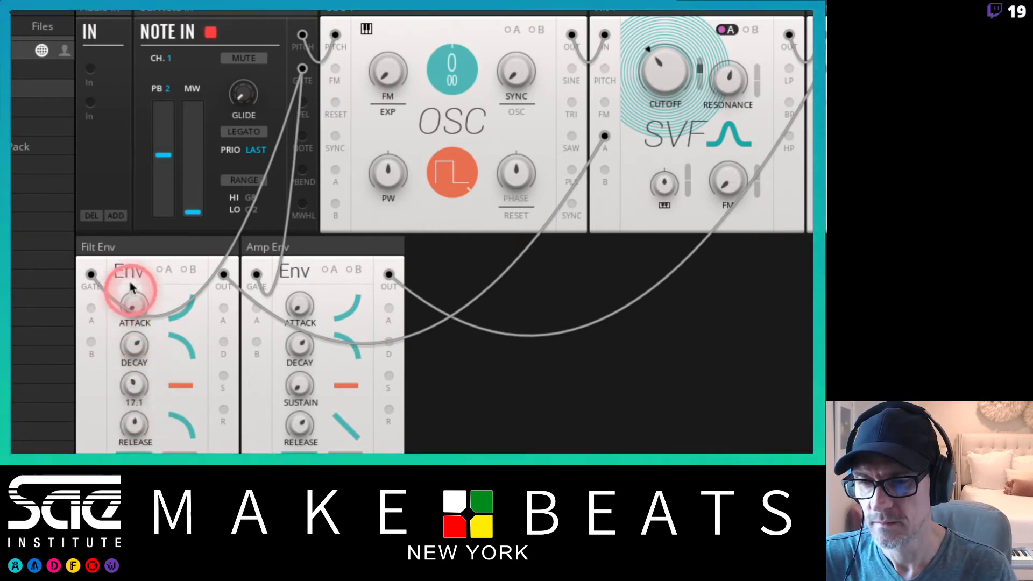
{"action": "left_click_drag", "start_coordinate": [131, 288], "coordinate": [137, 142]}
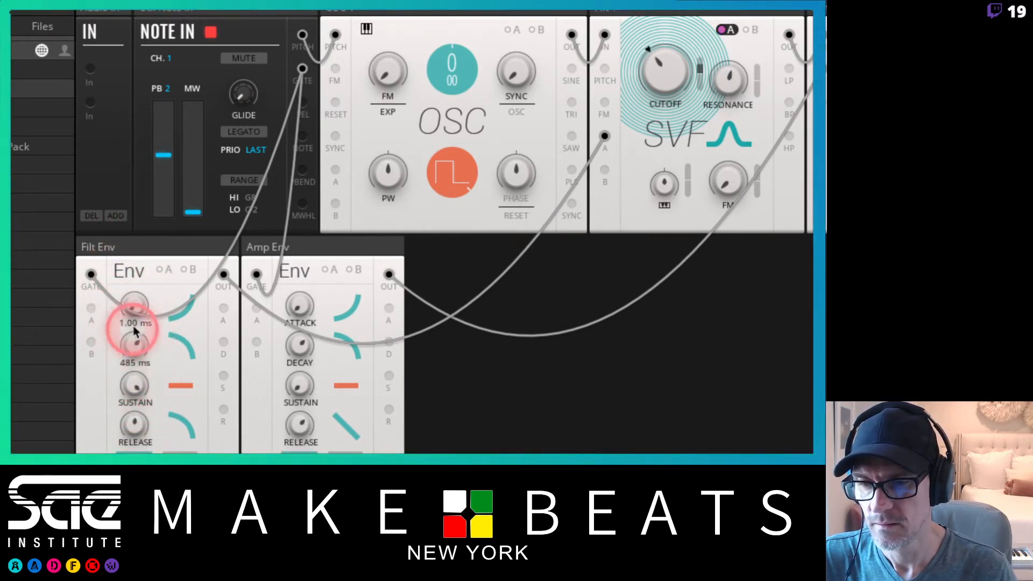
{"action": "left_click_drag", "start_coordinate": [135, 331], "coordinate": [132, 231]}
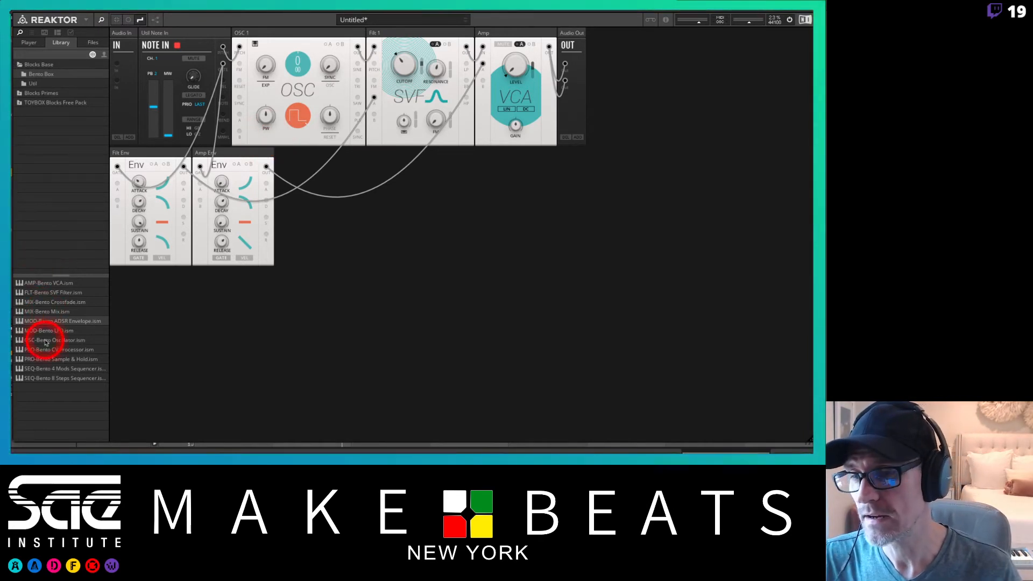
Add the Bento Box LFO block below the oscillator and patch its output into the filter's B modulation input.
{"action": "left_click_drag", "start_coordinate": [43, 333], "coordinate": [208, 271]}
{"action": "left_click_drag", "start_coordinate": [328, 180], "coordinate": [327, 182]}
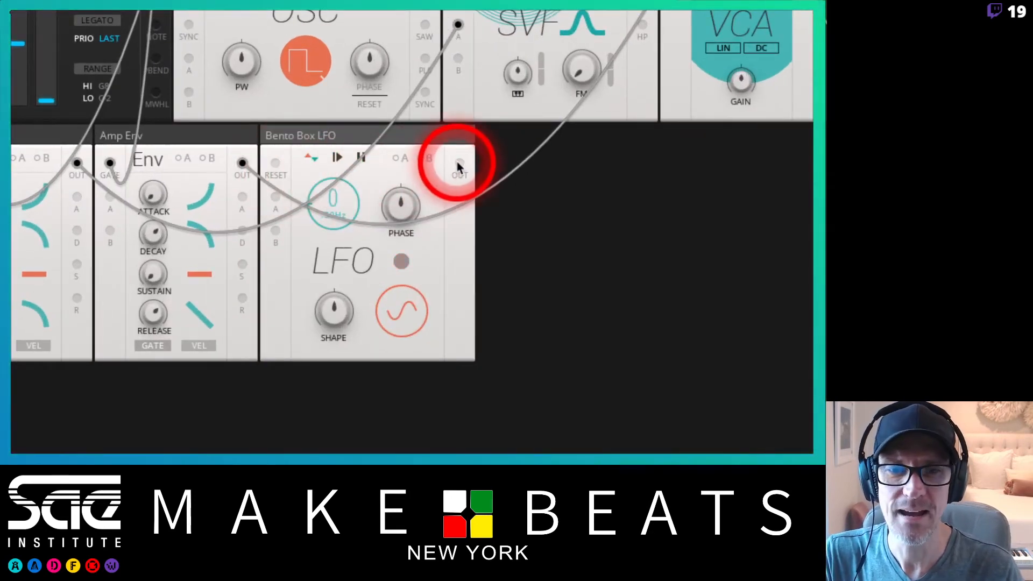
{"action": "left_click_drag", "start_coordinate": [459, 165], "coordinate": [459, 56]}
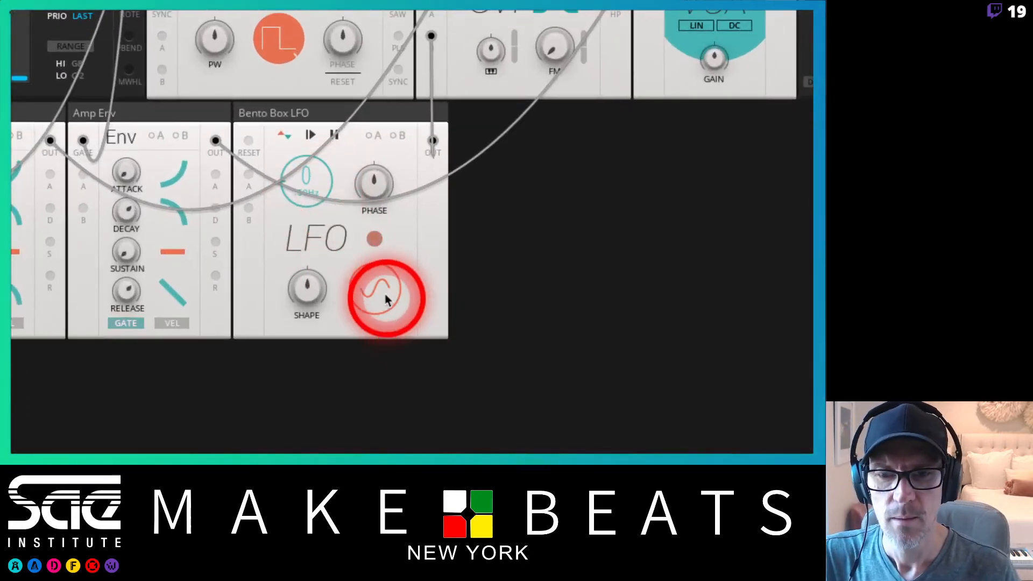
Switch the LFO waveform to a sawtooth ramp and lower its rate to about 2.
{"action": "left_click", "coordinate": [376, 294]}
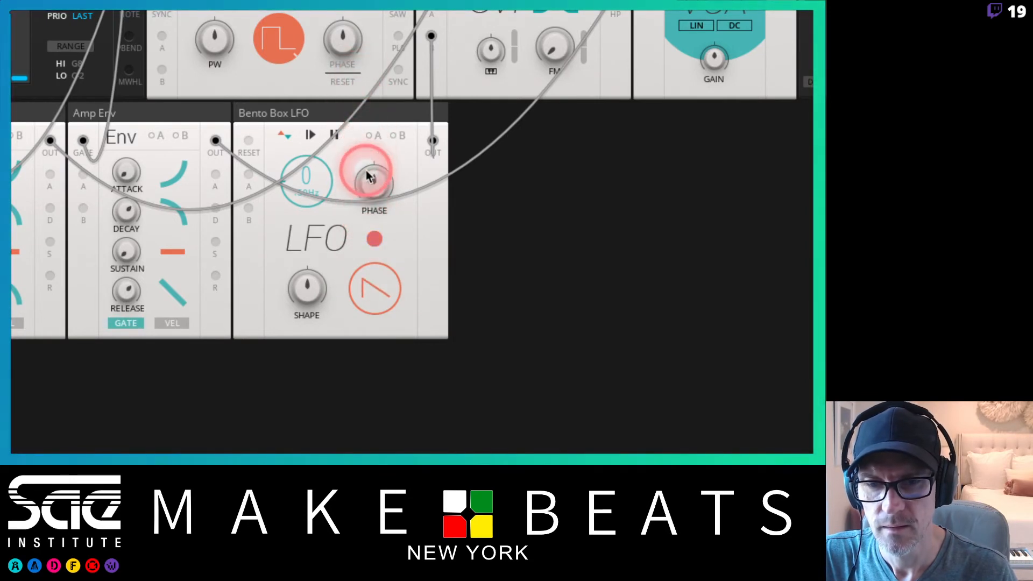
{"action": "left_click_drag", "start_coordinate": [305, 172], "coordinate": [305, 104]}
{"action": "left_click_drag", "start_coordinate": [306, 168], "coordinate": [306, 157]}
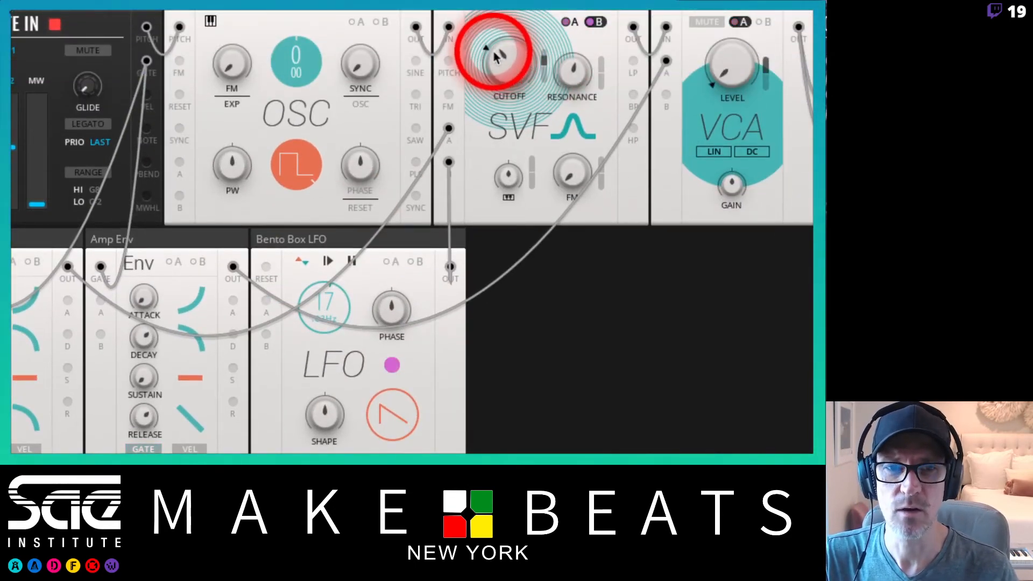
{"action": "left_click_drag", "start_coordinate": [330, 313], "coordinate": [321, 369]}
Enable the LFO's retrigger mode and raise its rate to about 10.
{"action": "left_click", "coordinate": [490, 145]}
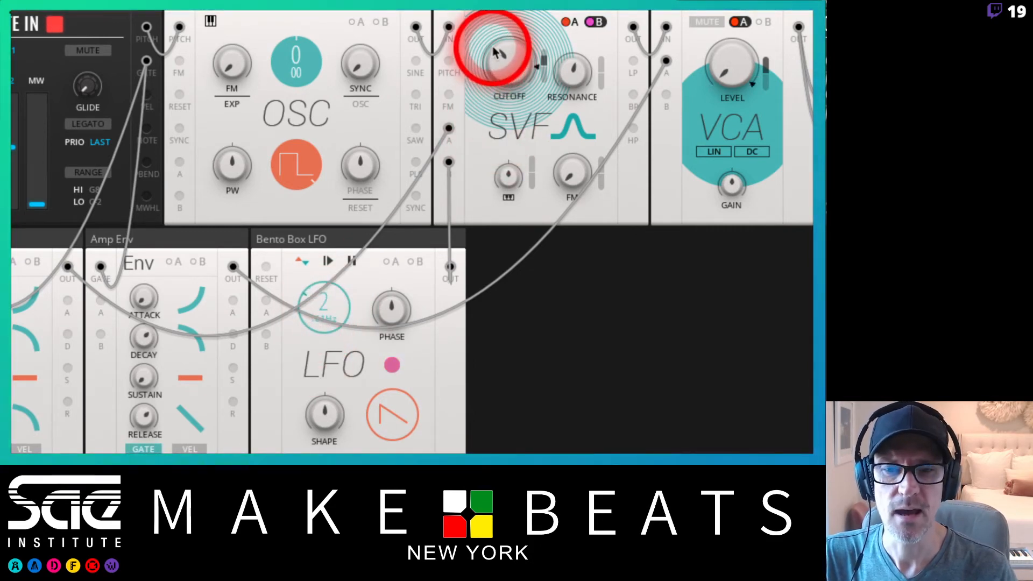
{"action": "left_click", "coordinate": [302, 264]}
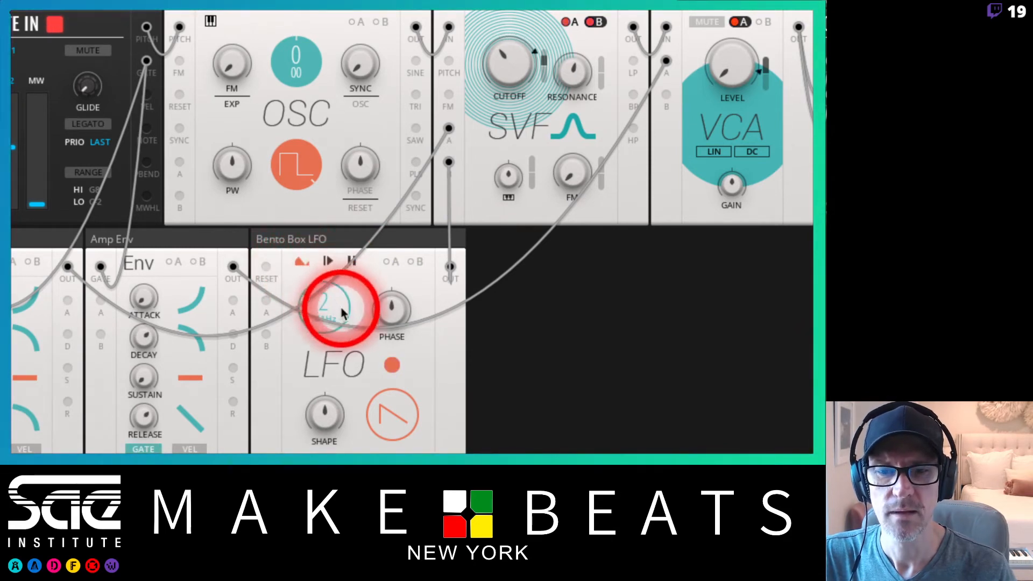
{"action": "left_click_drag", "start_coordinate": [316, 308], "coordinate": [318, 264]}
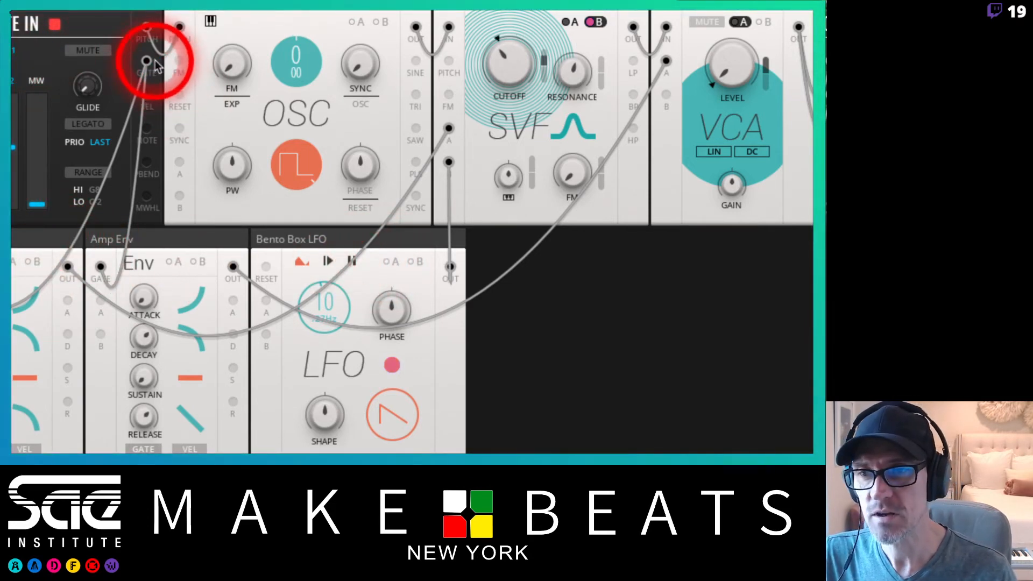
Patch the Note In gate into the LFO's reset input, then fine-tune the LFO rate and filter cutoff.
{"action": "left_click_drag", "start_coordinate": [146, 61], "coordinate": [266, 269]}
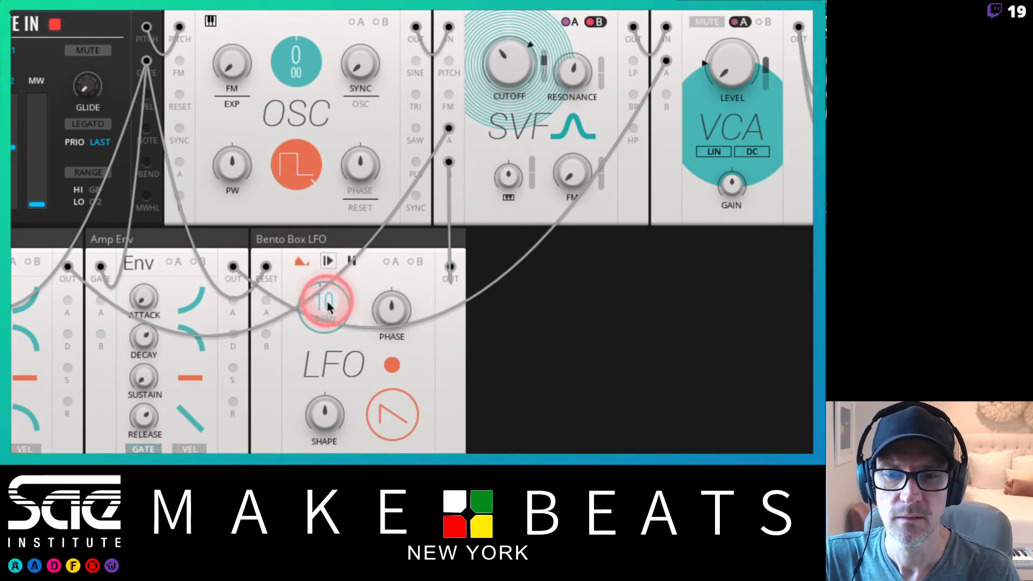
{"action": "left_click_drag", "start_coordinate": [323, 302], "coordinate": [349, 238]}
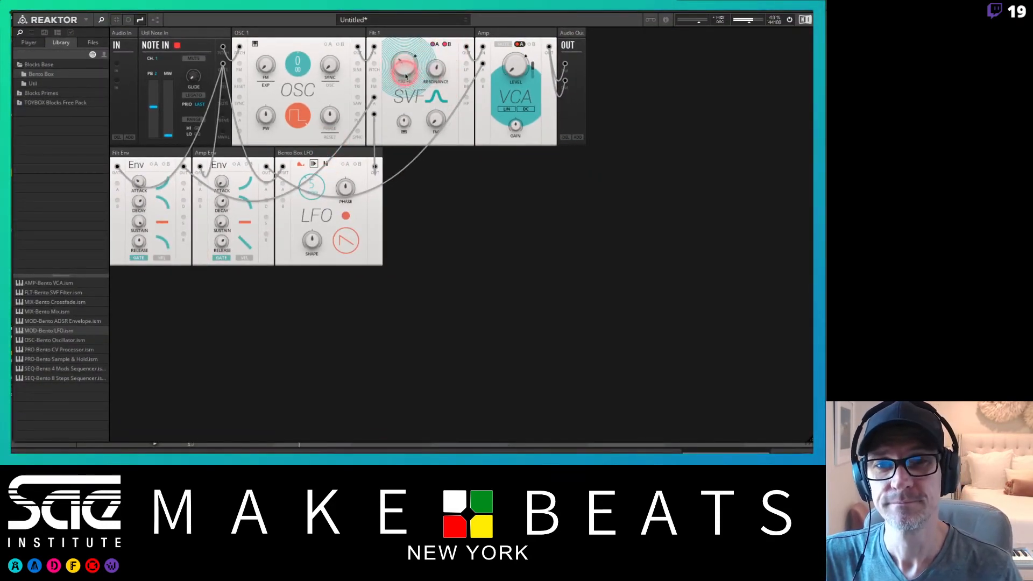
{"action": "left_click_drag", "start_coordinate": [406, 95], "coordinate": [405, 106]}
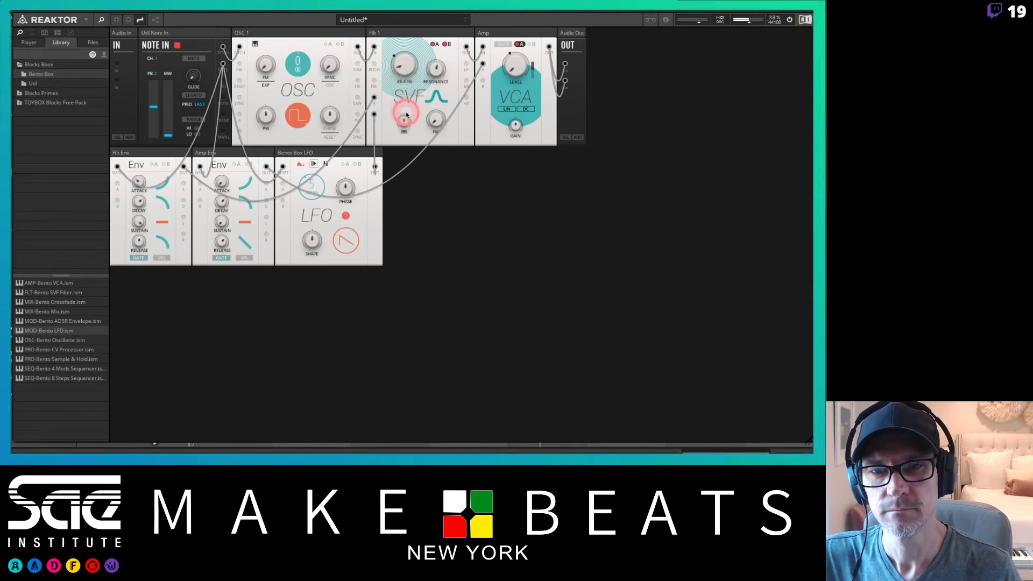
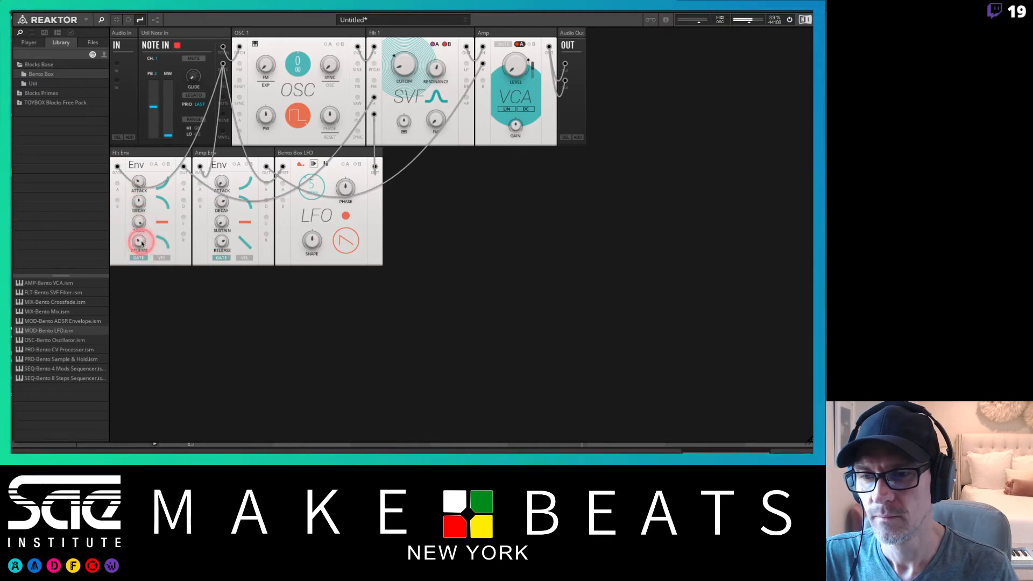
Fine-tune the filter's cutoff and resonance knobs.
{"action": "left_click_drag", "start_coordinate": [415, 70], "coordinate": [413, 75]}
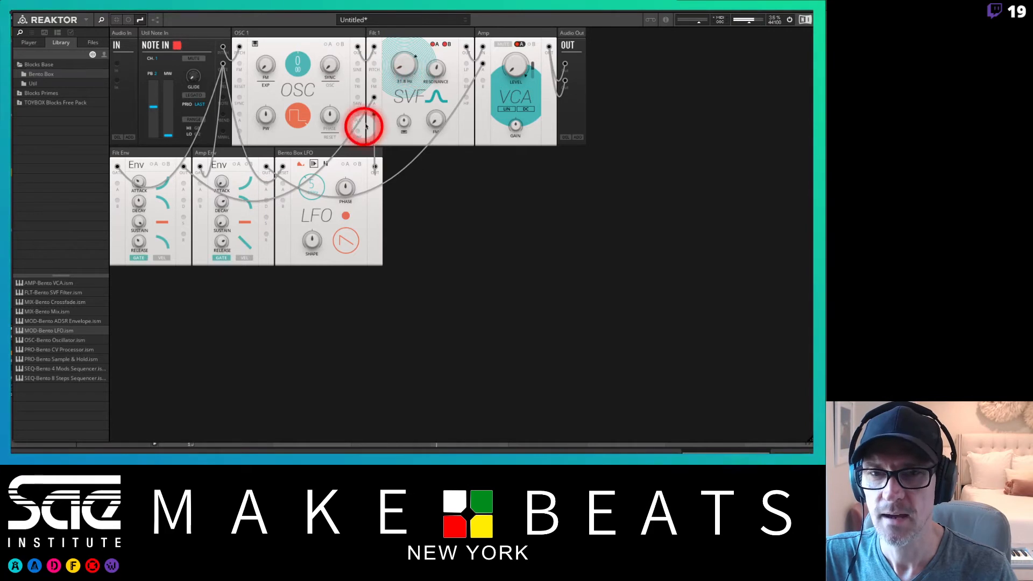
{"action": "left_click", "coordinate": [447, 45]}
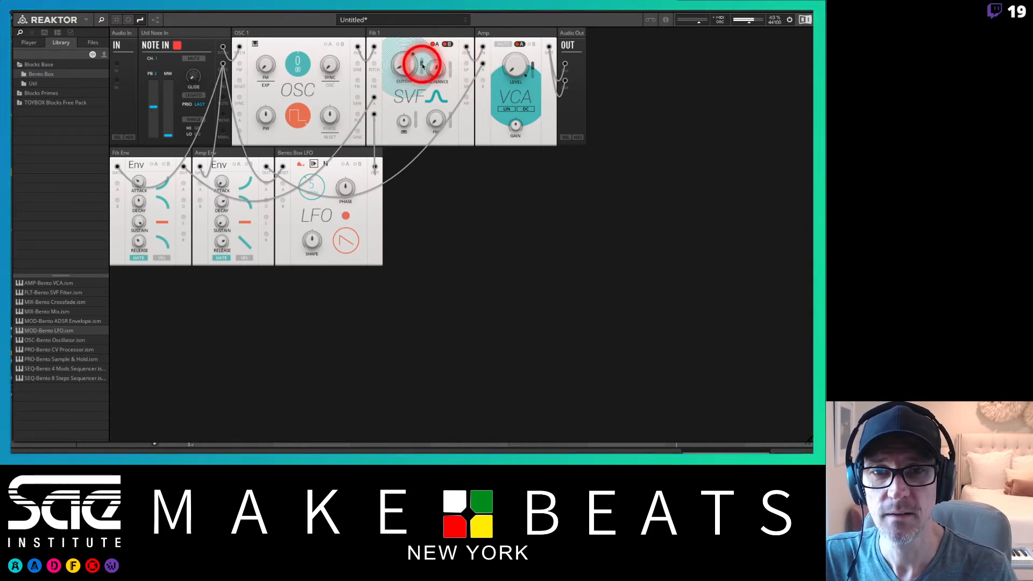
{"action": "left_click_drag", "start_coordinate": [423, 69], "coordinate": [423, 67]}
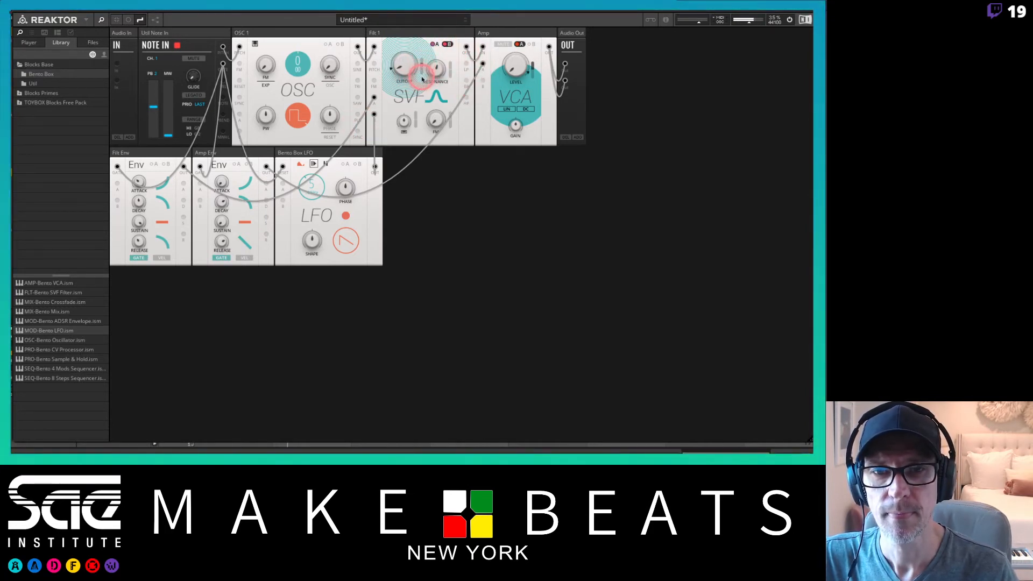
{"action": "left_click", "coordinate": [422, 80]}
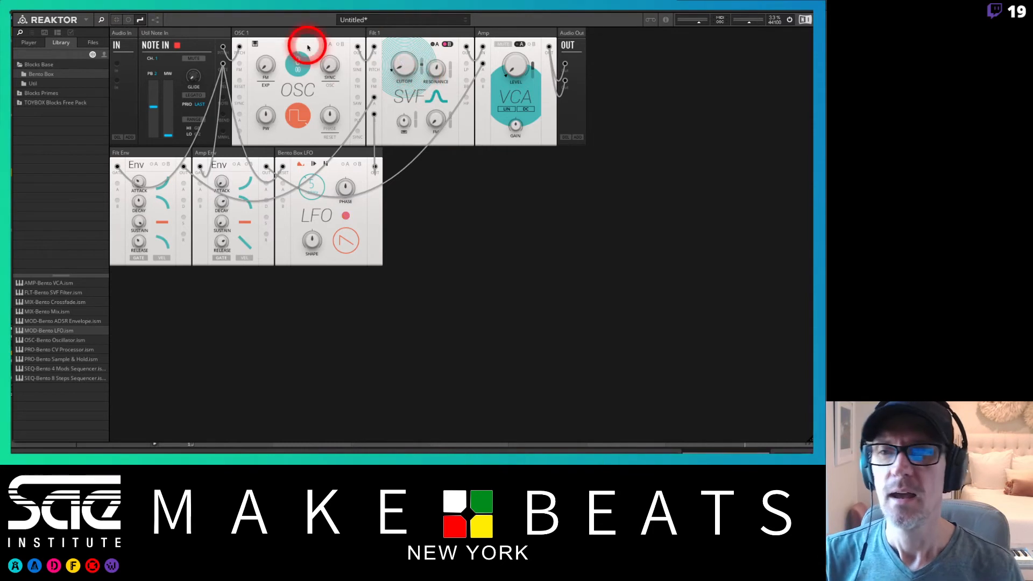
Open the structure view and spread the filter, amp and output blocks apart to untangle the wiring.
{"action": "left_click", "coordinate": [155, 20]}
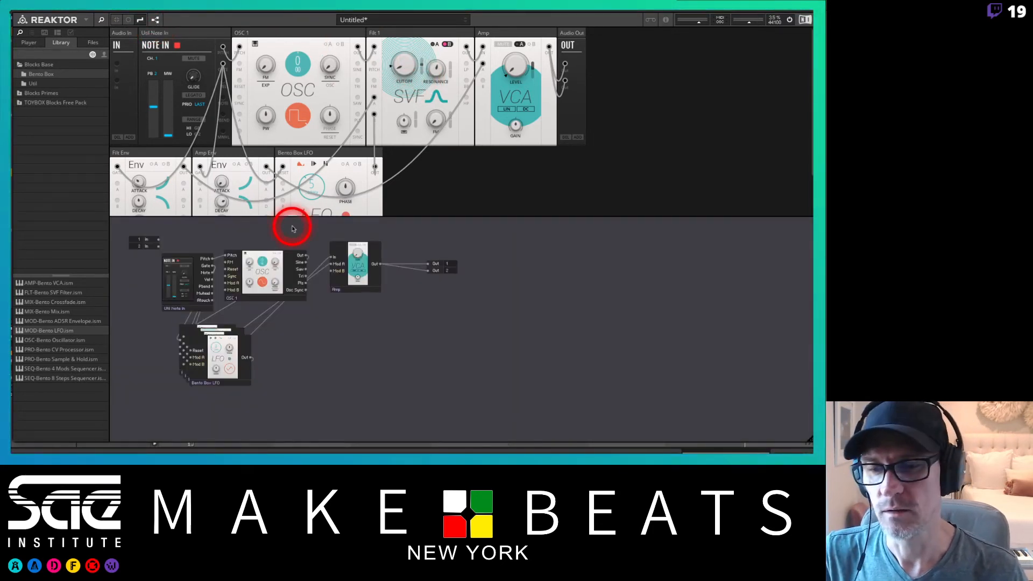
{"action": "left_click_drag", "start_coordinate": [210, 376], "coordinate": [266, 430]}
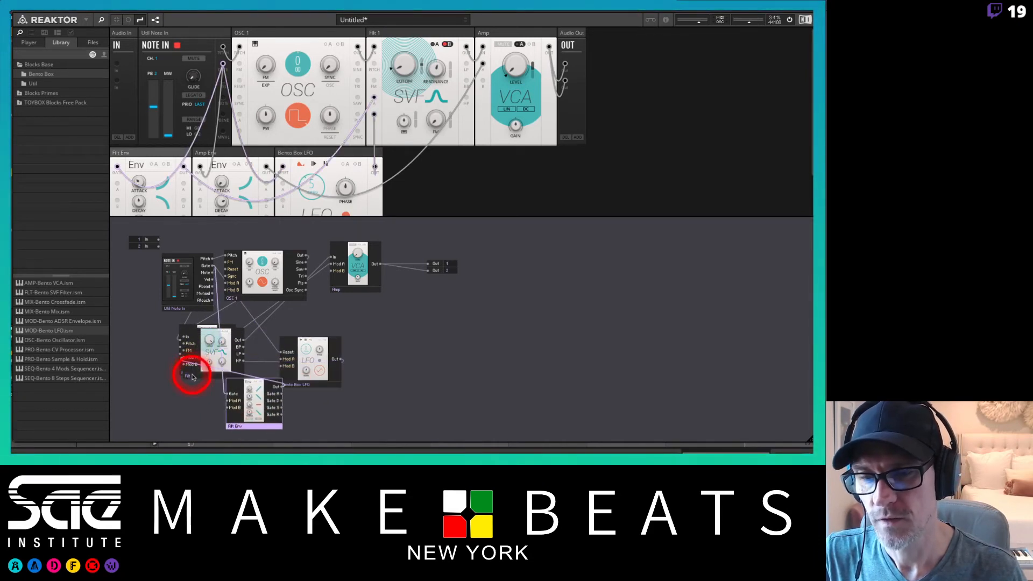
{"action": "left_click_drag", "start_coordinate": [192, 377], "coordinate": [309, 294]}
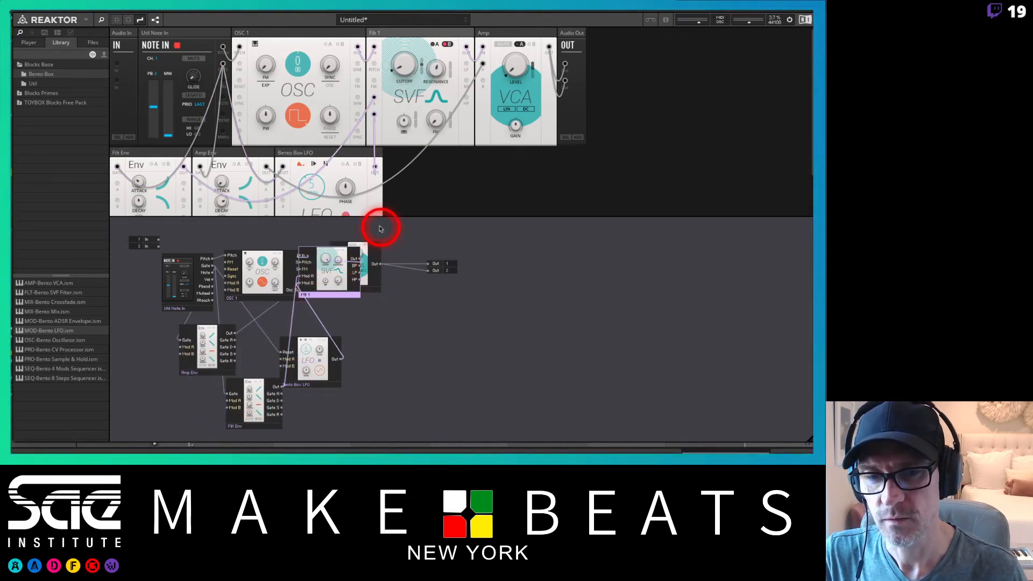
{"action": "left_click_drag", "start_coordinate": [380, 229], "coordinate": [514, 296]}
{"action": "left_click_drag", "start_coordinate": [348, 291], "coordinate": [411, 293]}
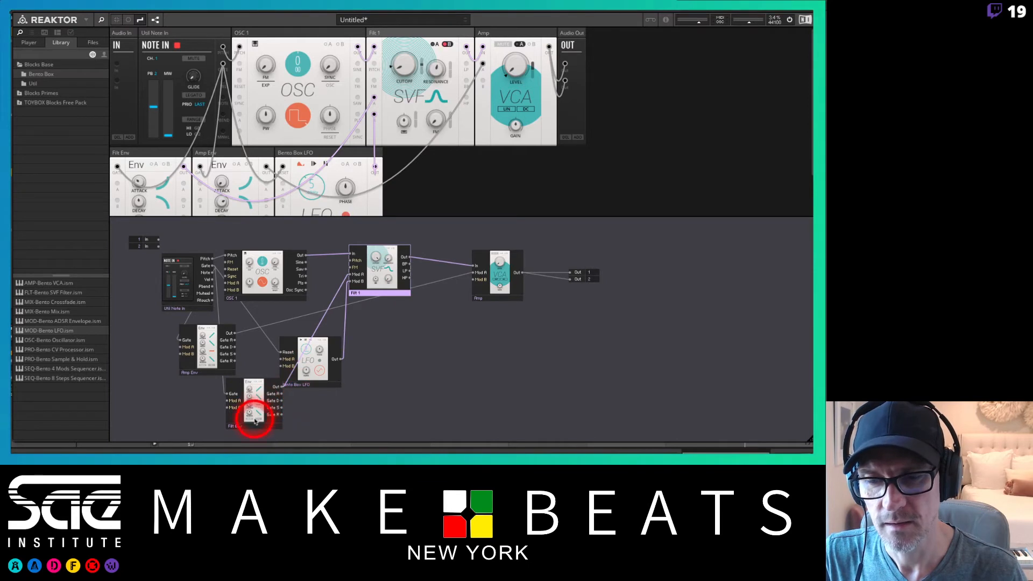
Line up the filter envelope, amp envelope and LFO blocks in a row beneath the oscillator in the structure.
{"action": "mouse_move", "coordinate": [219, 372]}
{"action": "left_mouse_down"}
{"action": "mouse_move", "coordinate": [155, 416]}
{"action": "mouse_move", "coordinate": [173, 390]}
{"action": "mouse_move", "coordinate": [237, 376]}
{"action": "left_mouse_up"}
{"action": "left_click_drag", "start_coordinate": [246, 427], "coordinate": [159, 377]}
{"action": "left_click_drag", "start_coordinate": [230, 373], "coordinate": [223, 373]}
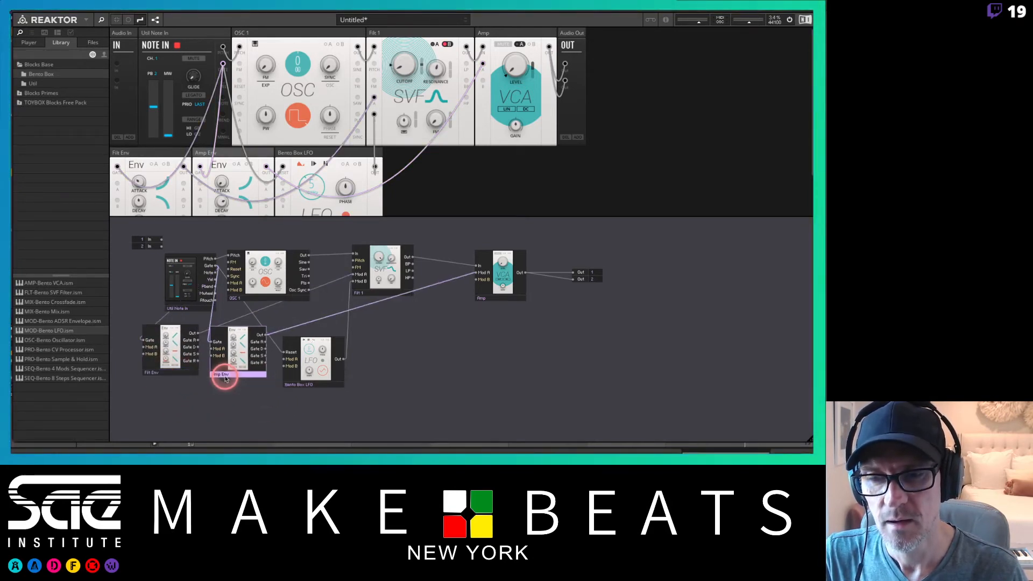
{"action": "left_click_drag", "start_coordinate": [321, 388], "coordinate": [319, 375]}
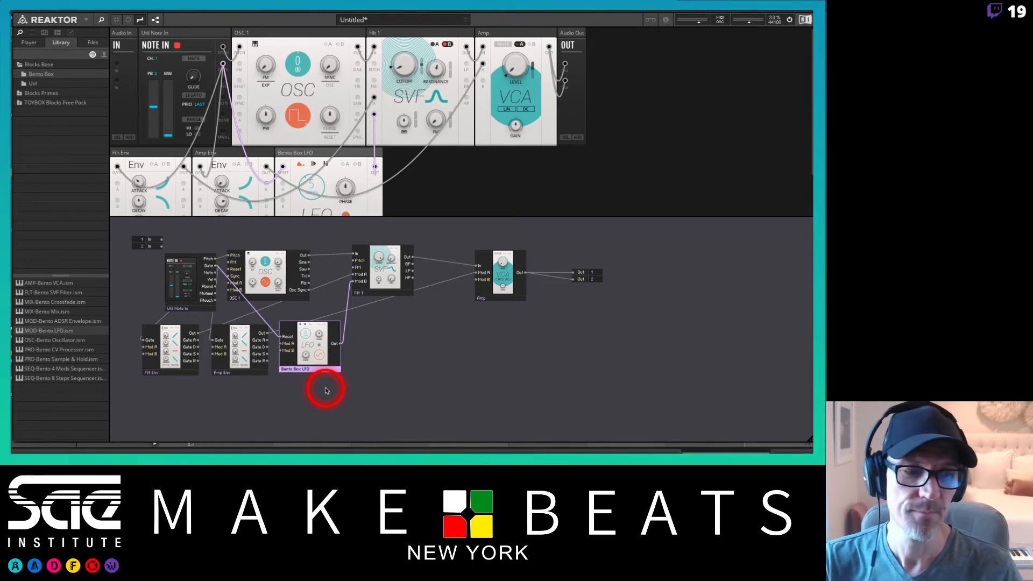
Switch to the lesson slides in Preview, page ahead to the multiple-oscillator mixer slide, and return to Reaktor.
{"action": "key", "text": "super+Tab"}
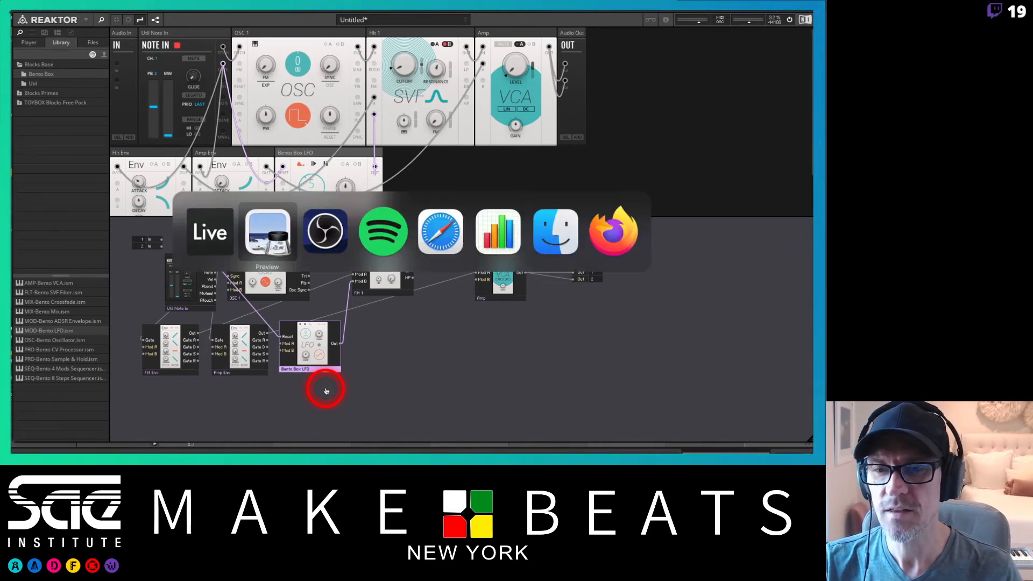
{"action": "key", "text": "Down"}
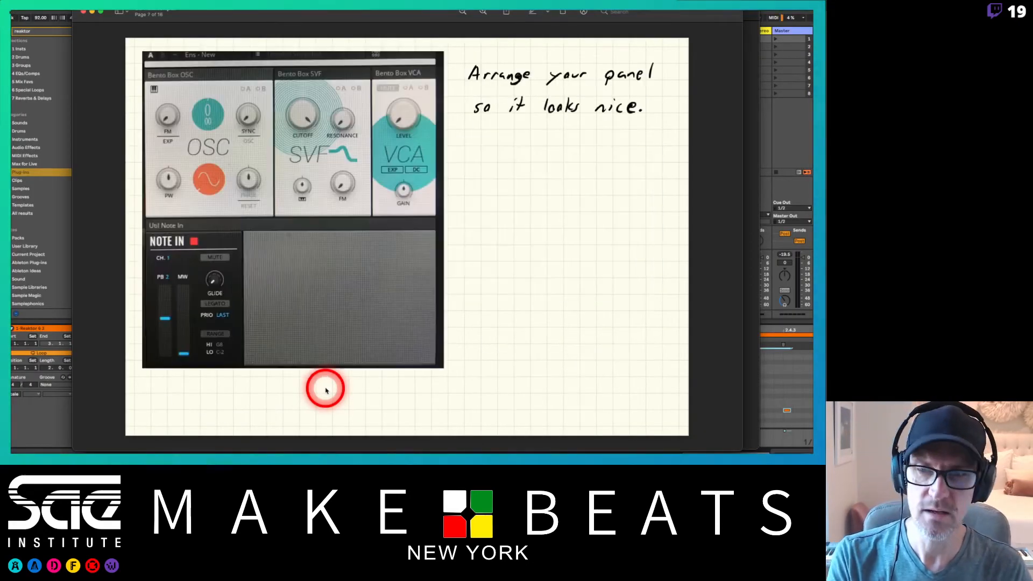
{"action": "key", "text": "Down"}
{"action": "key", "text": "Down"}
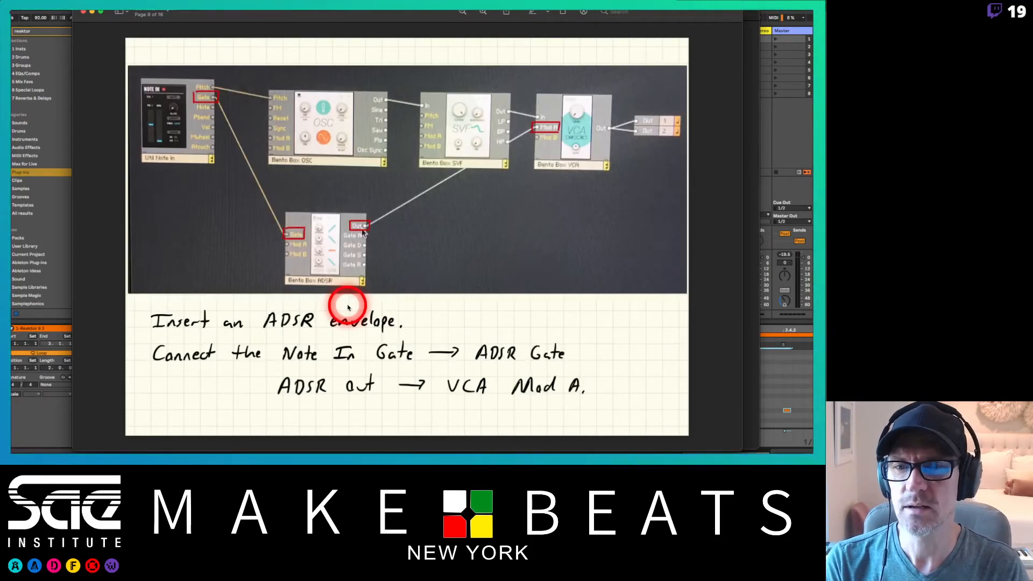
{"action": "key", "text": "Down"}
{"action": "key", "text": "Down"}
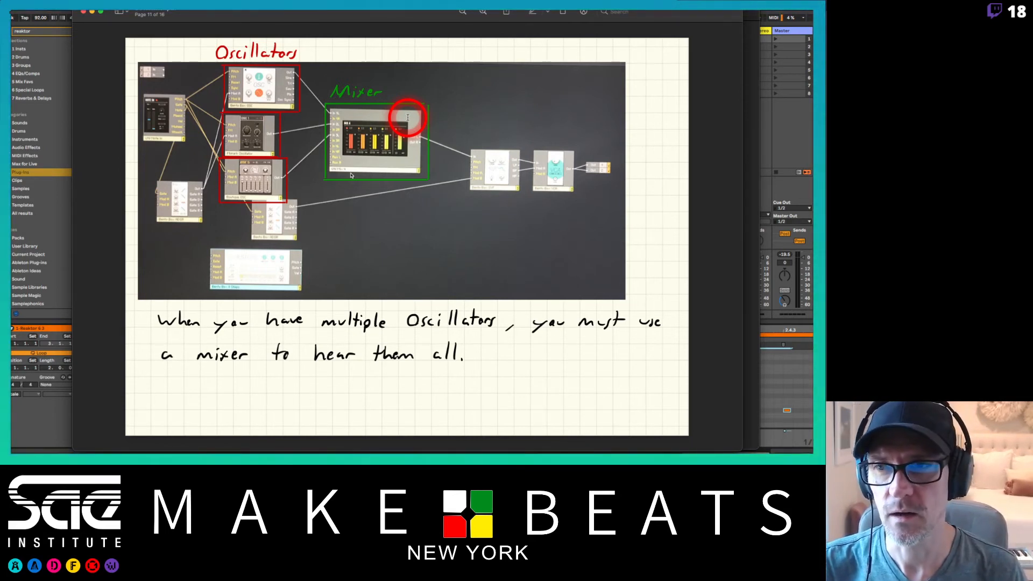
{"action": "left_click", "coordinate": [53, 18]}
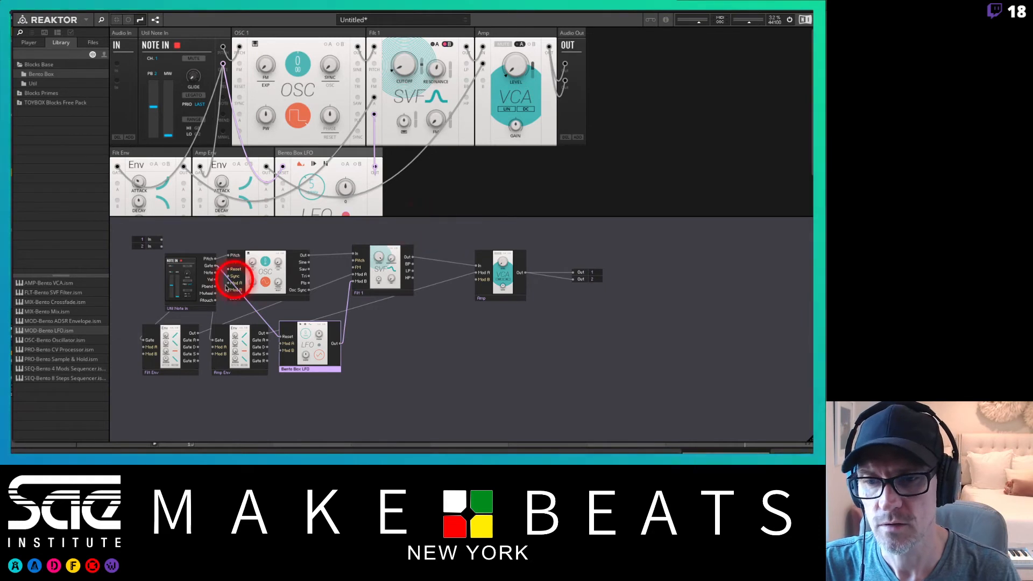
Move the envelopes and LFO to the bottom of the structure and add a Bento Box Mix block below the oscillator.
{"action": "left_click_drag", "start_coordinate": [127, 334], "coordinate": [335, 435]}
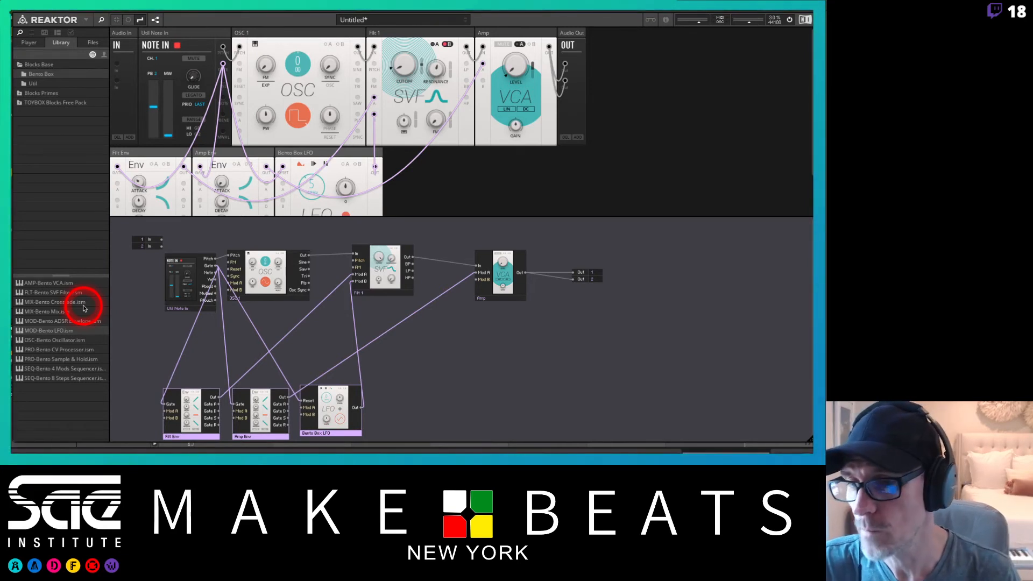
{"action": "left_click_drag", "start_coordinate": [78, 311], "coordinate": [284, 341]}
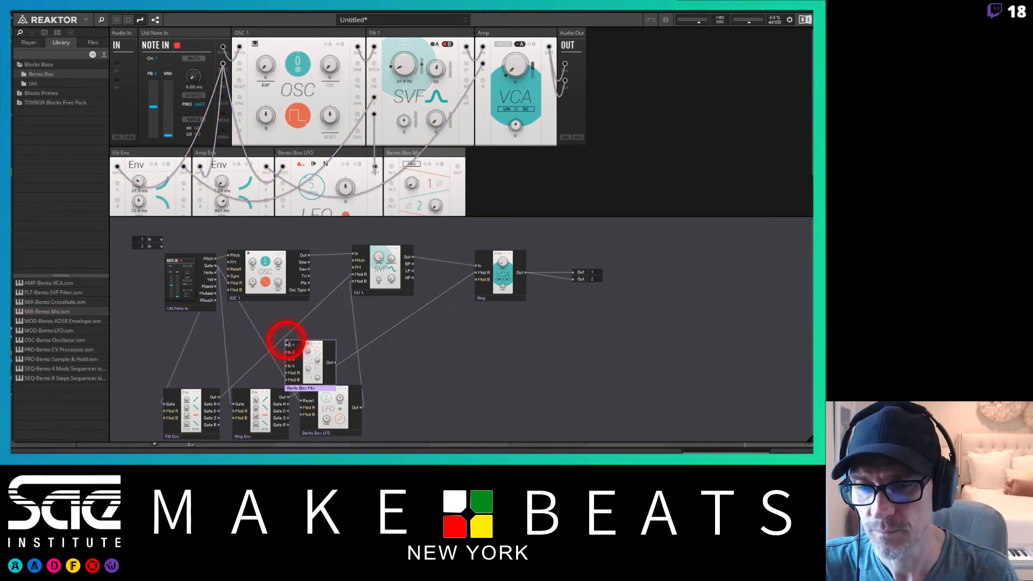
{"action": "left_click", "coordinate": [310, 391]}
{"action": "left_click_drag", "start_coordinate": [310, 391], "coordinate": [327, 354]}
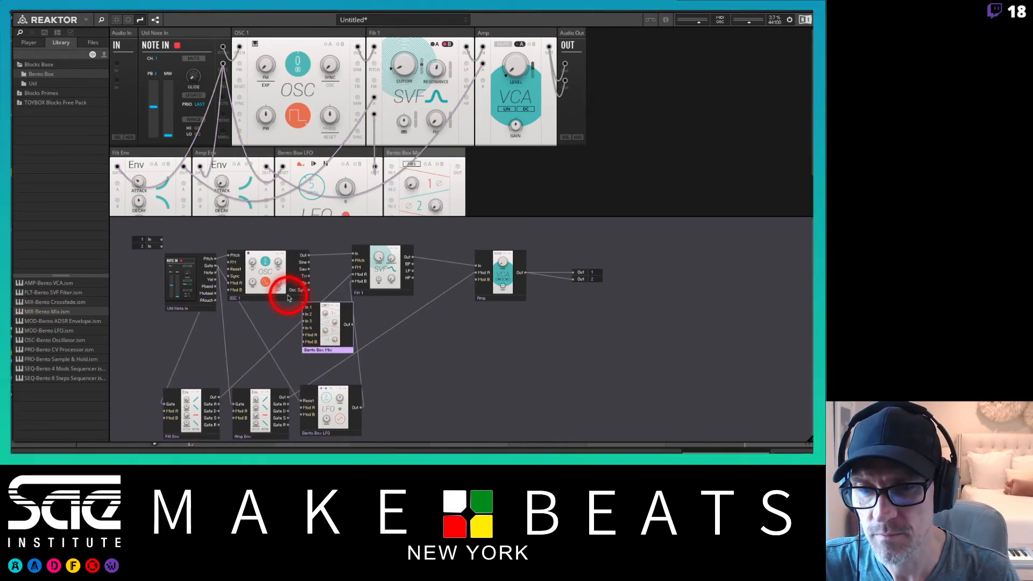
Shift the filter, amp and outputs to the right and place the mixer between the oscillator and the filter.
{"action": "left_click_drag", "start_coordinate": [380, 224], "coordinate": [531, 337]}
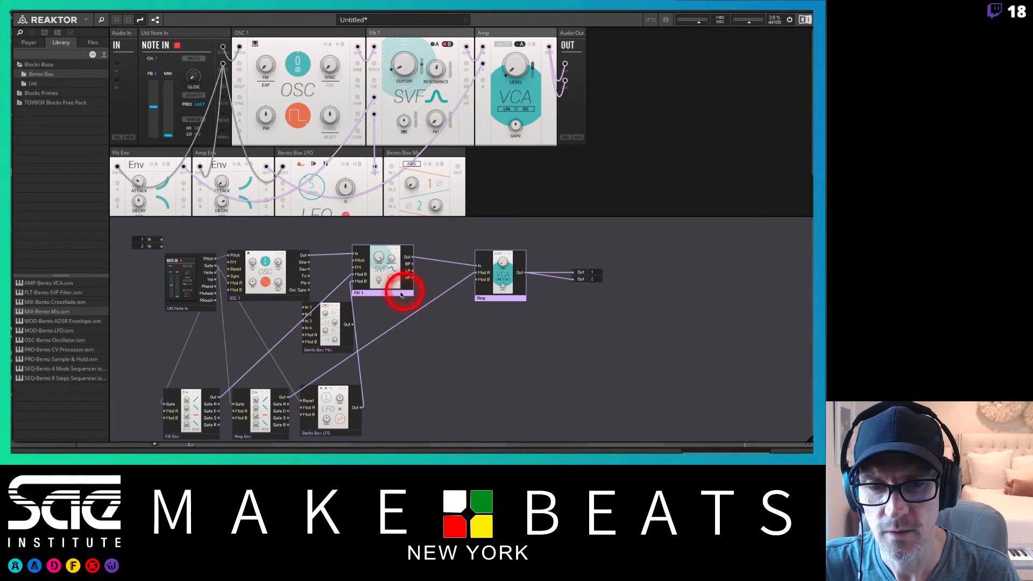
{"action": "left_click_drag", "start_coordinate": [403, 288], "coordinate": [442, 297]}
{"action": "left_click", "coordinate": [581, 277]}
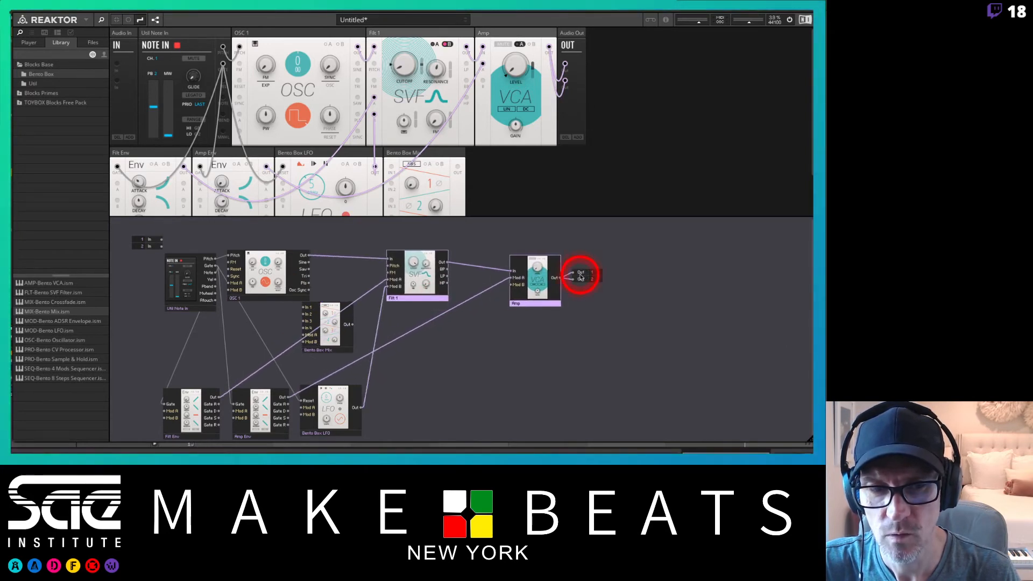
{"action": "left_click", "coordinate": [431, 293]}
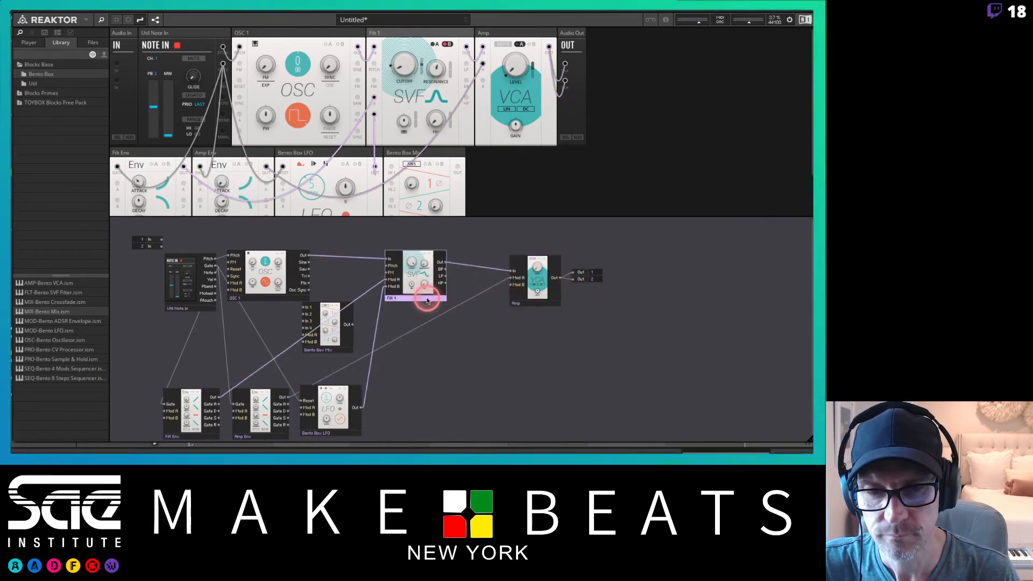
{"action": "left_click_drag", "start_coordinate": [424, 299], "coordinate": [476, 307]}
{"action": "left_click_drag", "start_coordinate": [477, 240], "coordinate": [592, 302]}
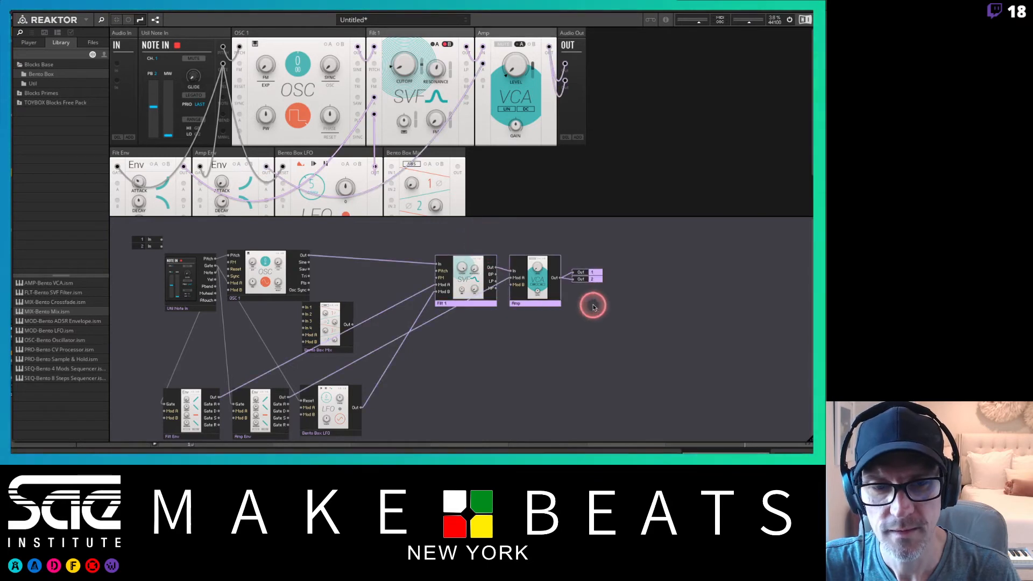
{"action": "left_click", "coordinate": [491, 304]}
{"action": "left_click_drag", "start_coordinate": [490, 305], "coordinate": [581, 345]}
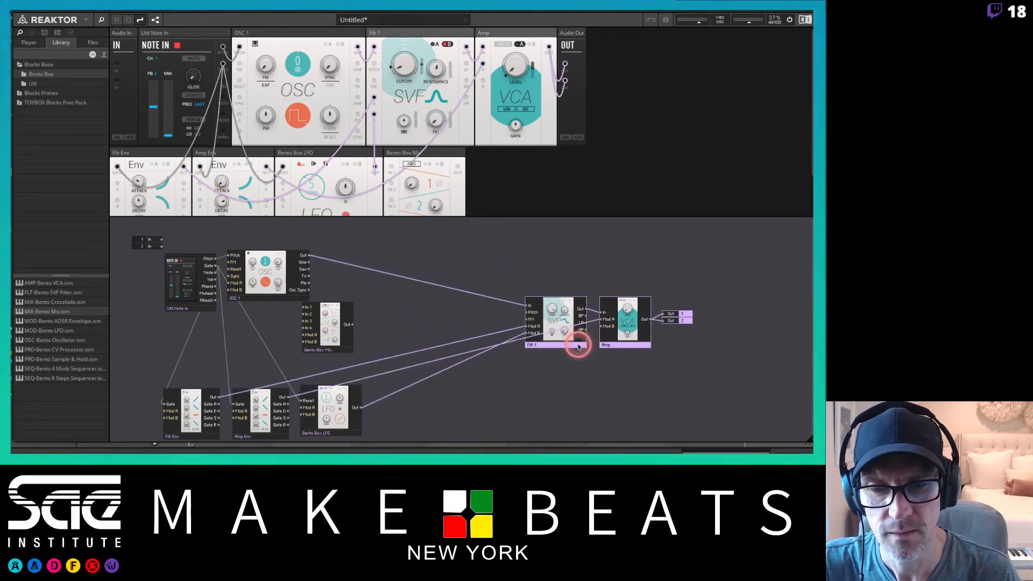
{"action": "left_click_drag", "start_coordinate": [329, 347], "coordinate": [480, 348]}
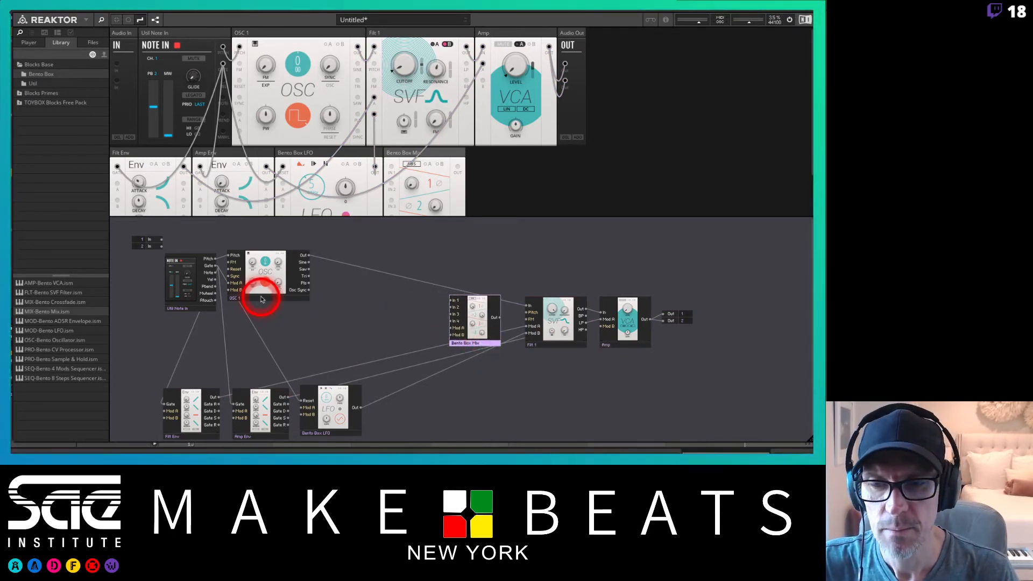
{"action": "left_click_drag", "start_coordinate": [261, 300], "coordinate": [256, 284]}
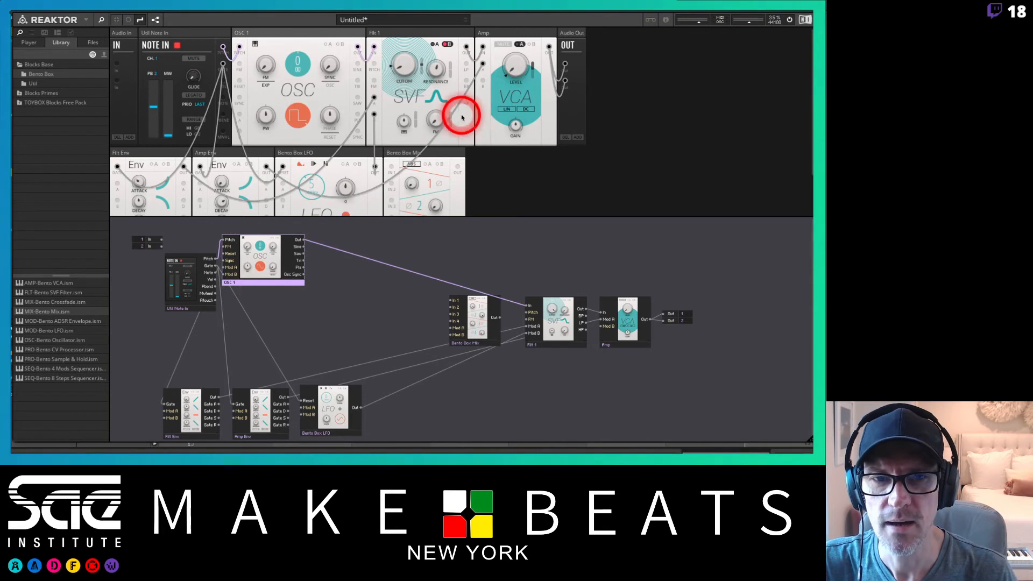
Move the mixer panel into the top rack row directly after the oscillator.
{"action": "scroll", "coordinate": [464, 122], "scroll_direction": "down", "scroll_amount": 2}
{"action": "scroll", "coordinate": [471, 126], "scroll_direction": "up", "scroll_amount": 2}
{"action": "scroll", "coordinate": [469, 132], "scroll_direction": "down", "scroll_amount": 1}
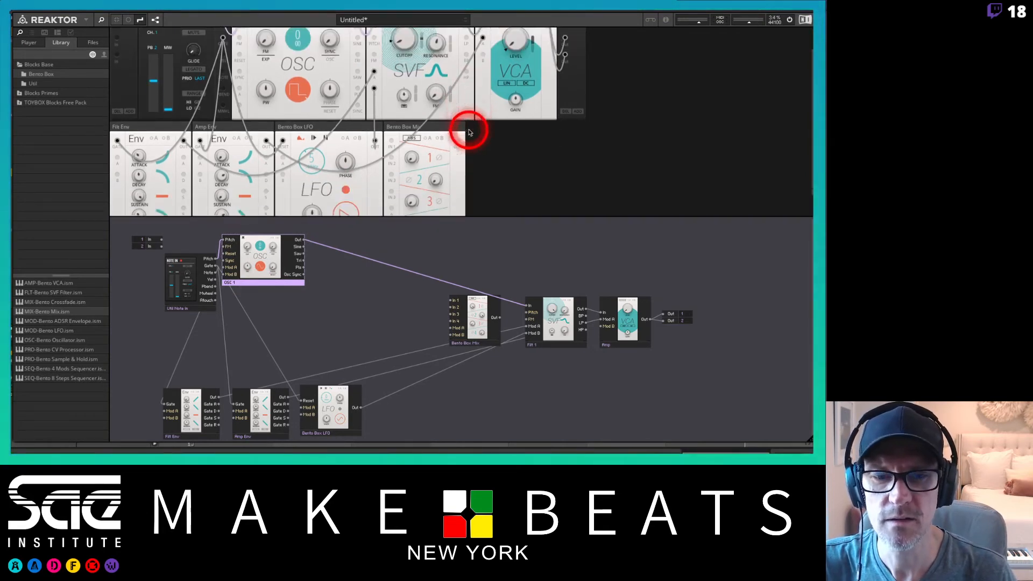
{"action": "scroll", "coordinate": [472, 130], "scroll_direction": "down", "scroll_amount": 1}
{"action": "scroll", "coordinate": [463, 126], "scroll_direction": "up", "scroll_amount": 1}
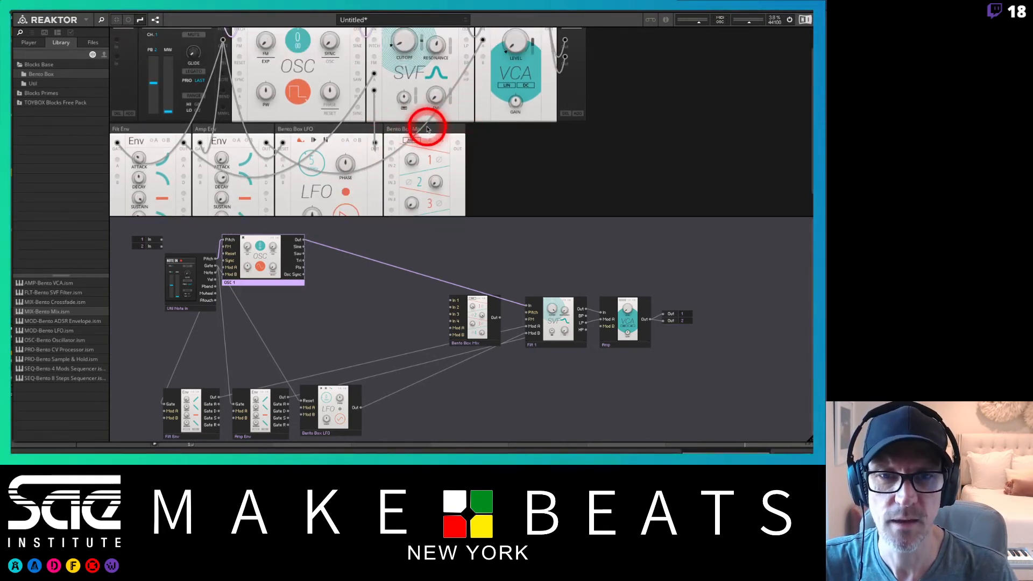
{"action": "scroll", "coordinate": [452, 129], "scroll_direction": "up", "scroll_amount": 1}
{"action": "left_click_drag", "start_coordinate": [445, 152], "coordinate": [369, 37]}
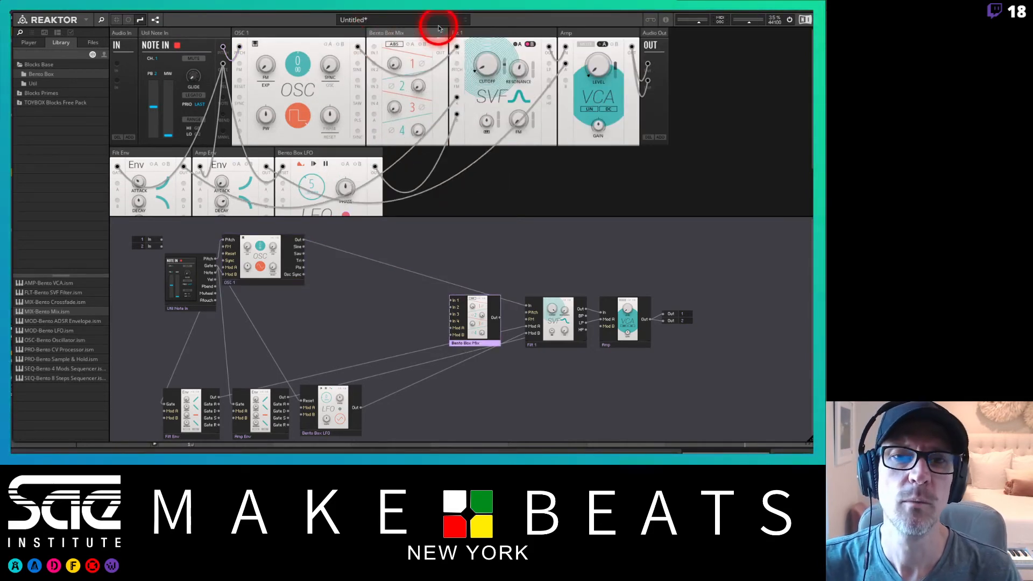
Replace the direct oscillator-to-filter wire with a route through mixer input 1 into the filter, then raise the filter cutoff.
{"action": "left_click", "coordinate": [513, 303]}
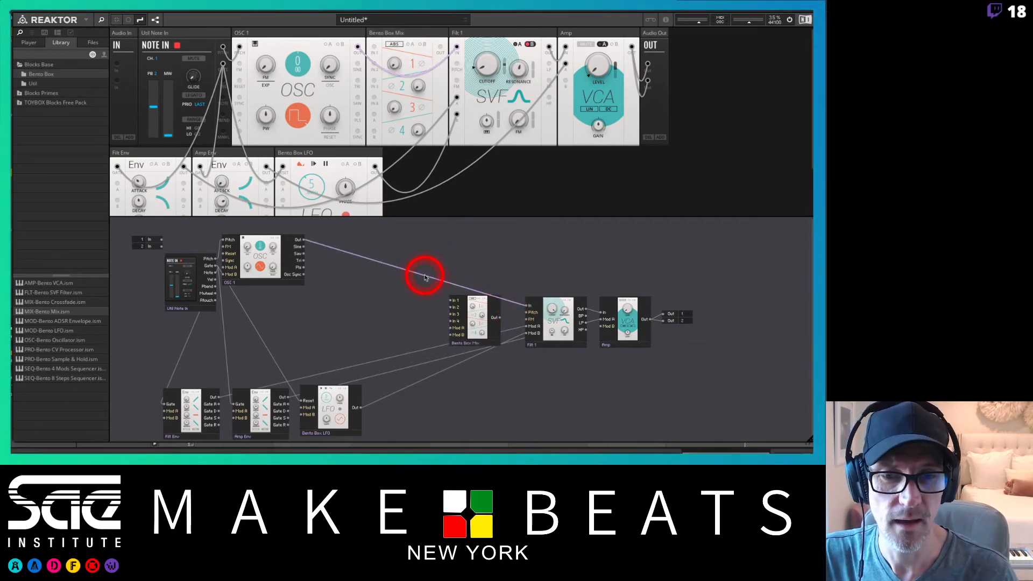
{"action": "key", "text": "Delete"}
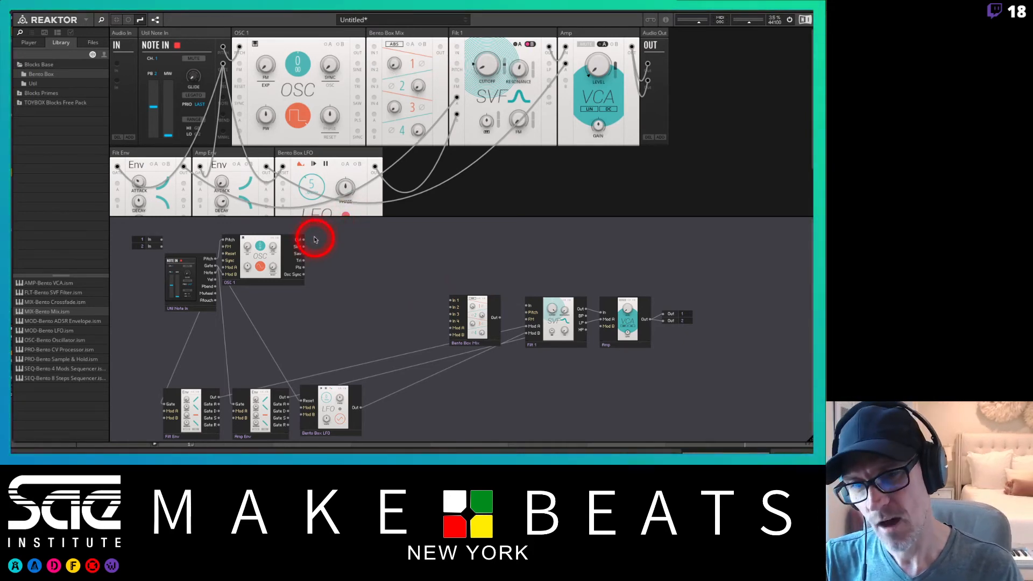
{"action": "left_click_drag", "start_coordinate": [303, 242], "coordinate": [450, 300]}
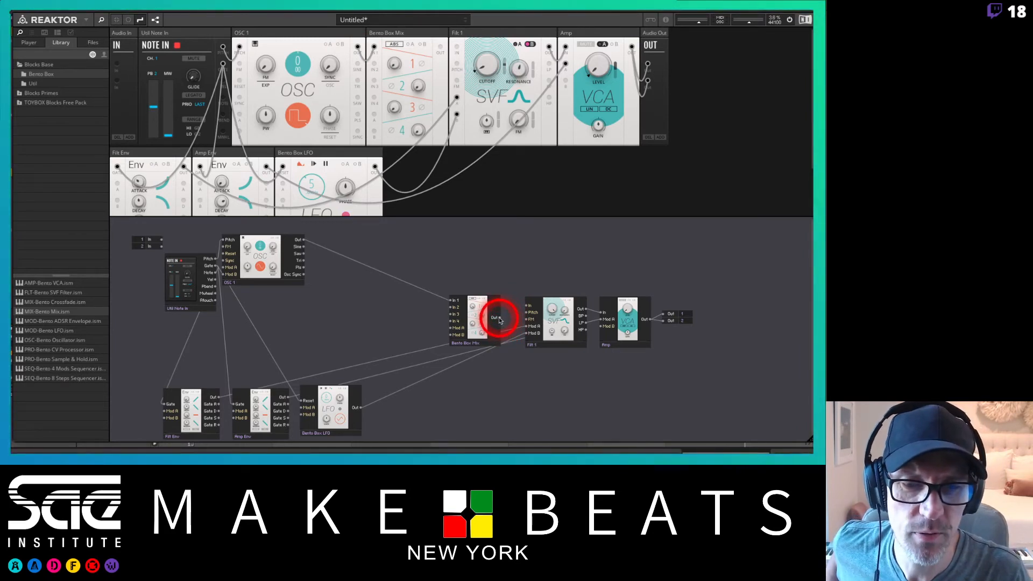
{"action": "left_click_drag", "start_coordinate": [500, 320], "coordinate": [526, 306]}
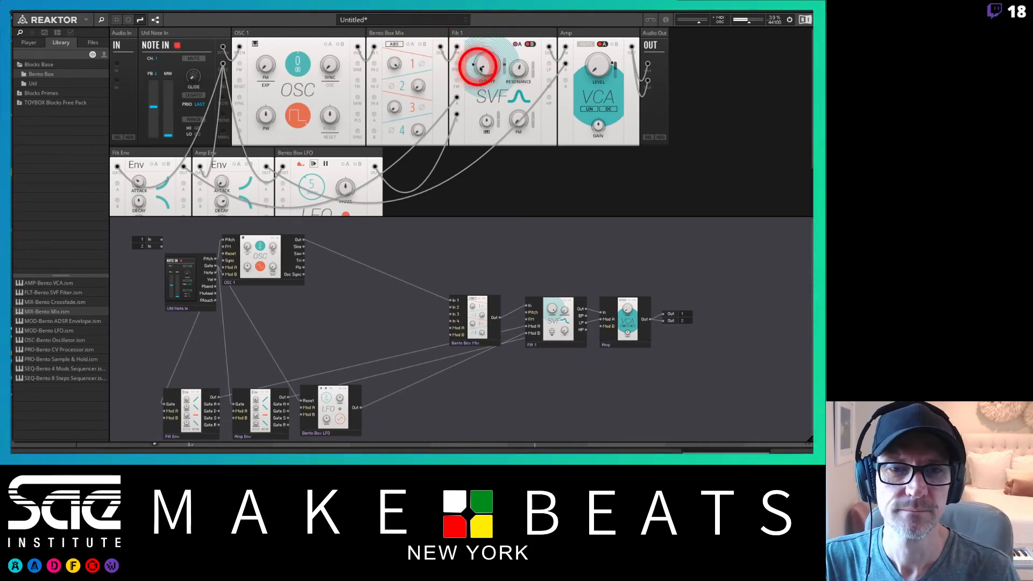
{"action": "left_click_drag", "start_coordinate": [477, 69], "coordinate": [483, 32]}
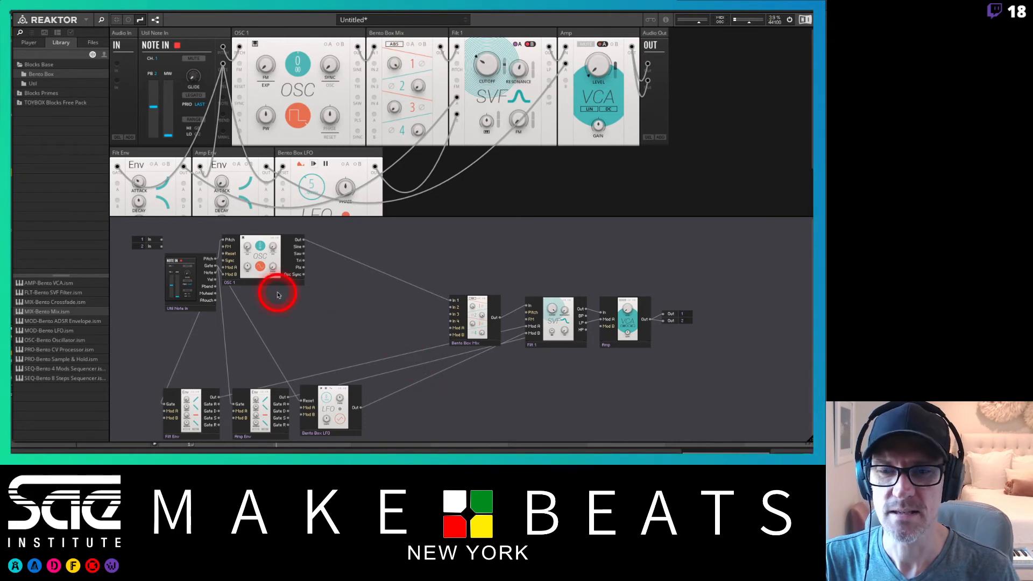
Insert a second Bento Box Oscillator into the rack next to the first one.
{"action": "left_click", "coordinate": [59, 341]}
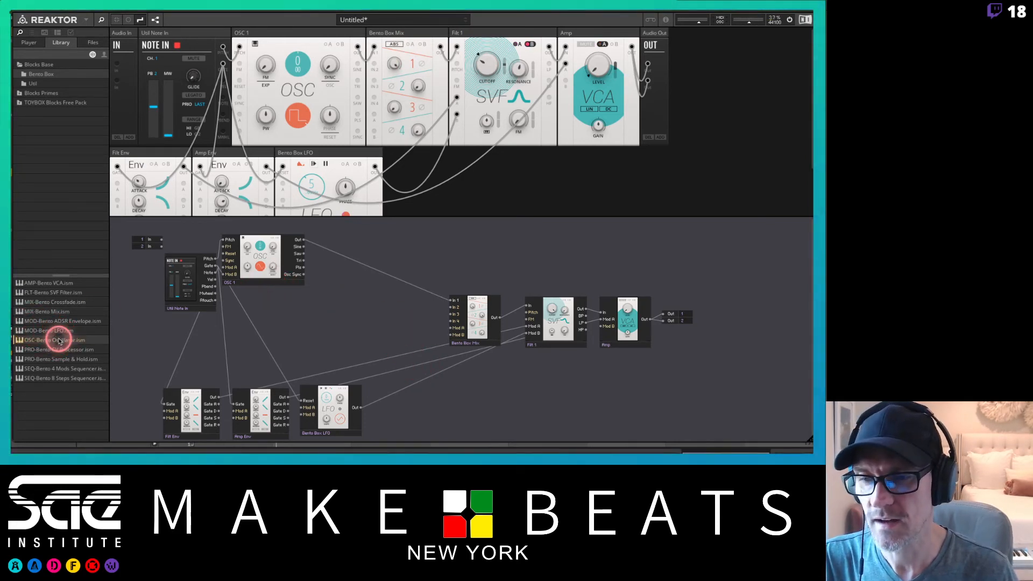
{"action": "right_click", "coordinate": [287, 35]}
{"action": "left_click", "coordinate": [299, 50]}
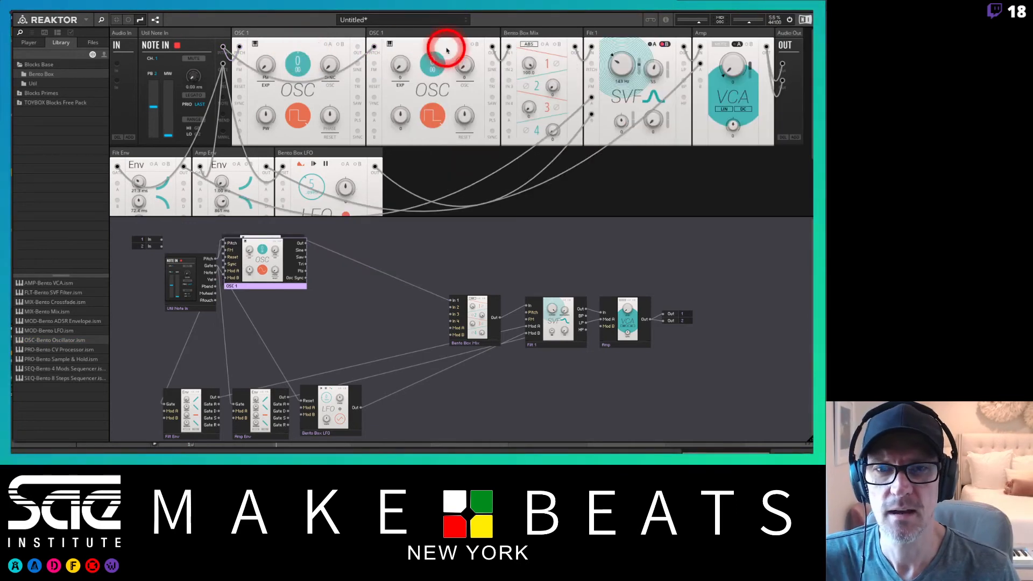
Rename the newly added oscillator panel to "OSC 2".
{"action": "left_click", "coordinate": [400, 36]}
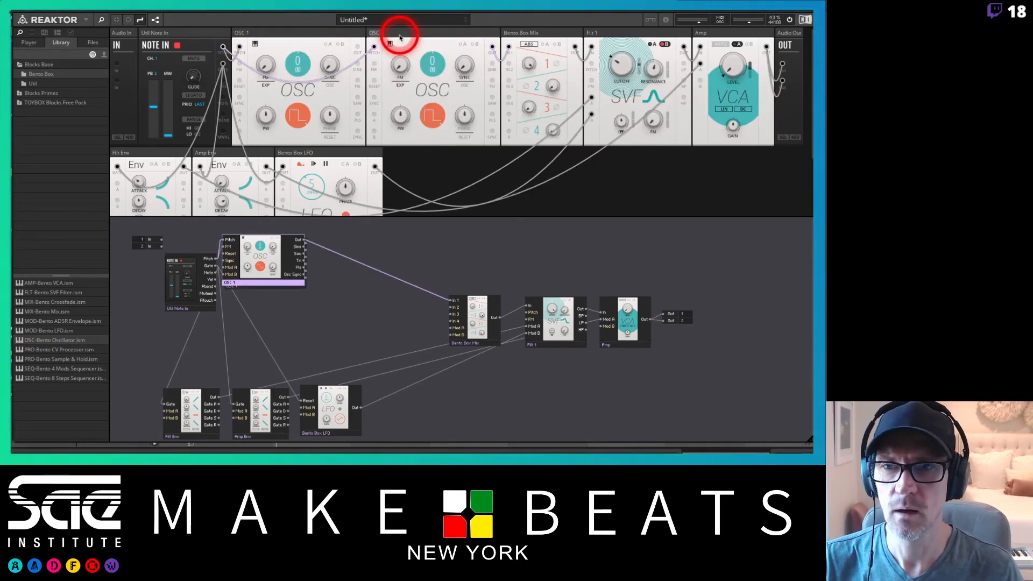
{"action": "left_click", "coordinate": [325, 33]}
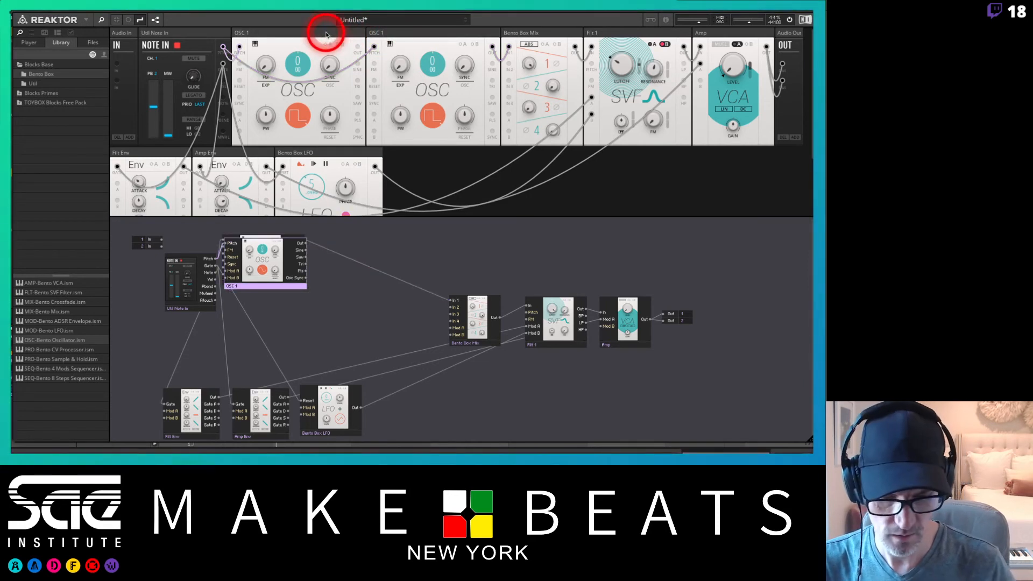
{"action": "key", "text": "Return"}
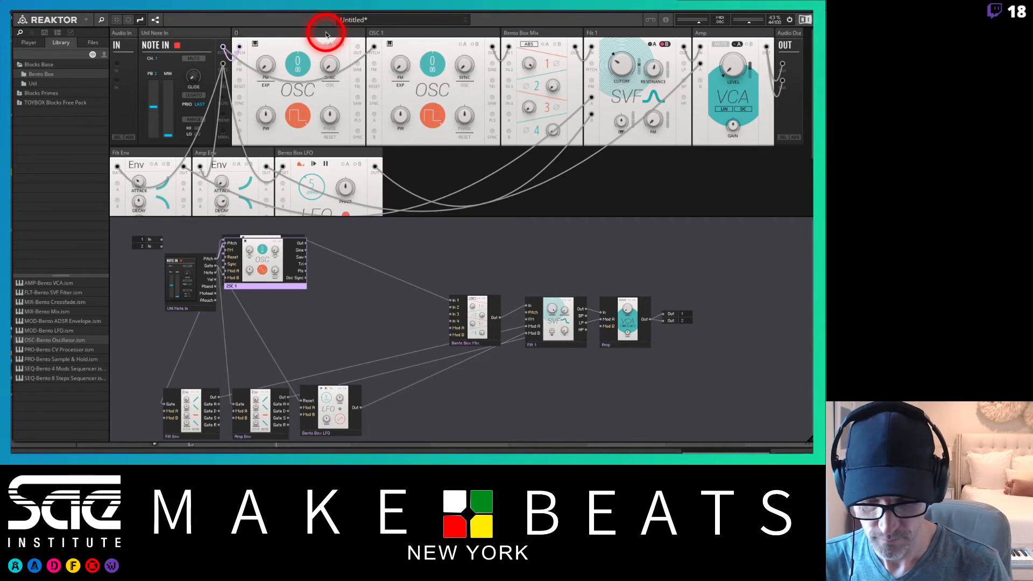
{"action": "left_click", "coordinate": [326, 35]}
{"action": "type", "text": "OSC 2"}
{"action": "key", "text": "Return"}
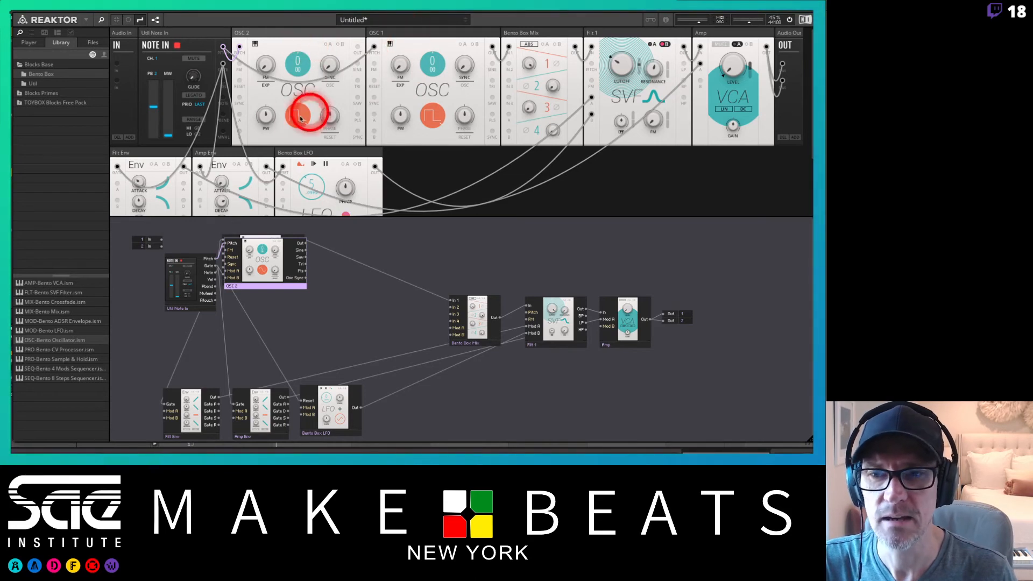
Move OSC 2 into a second rack row and push the filter envelope, amp envelope and LFO down a row.
{"action": "left_click_drag", "start_coordinate": [337, 31], "coordinate": [168, 143]}
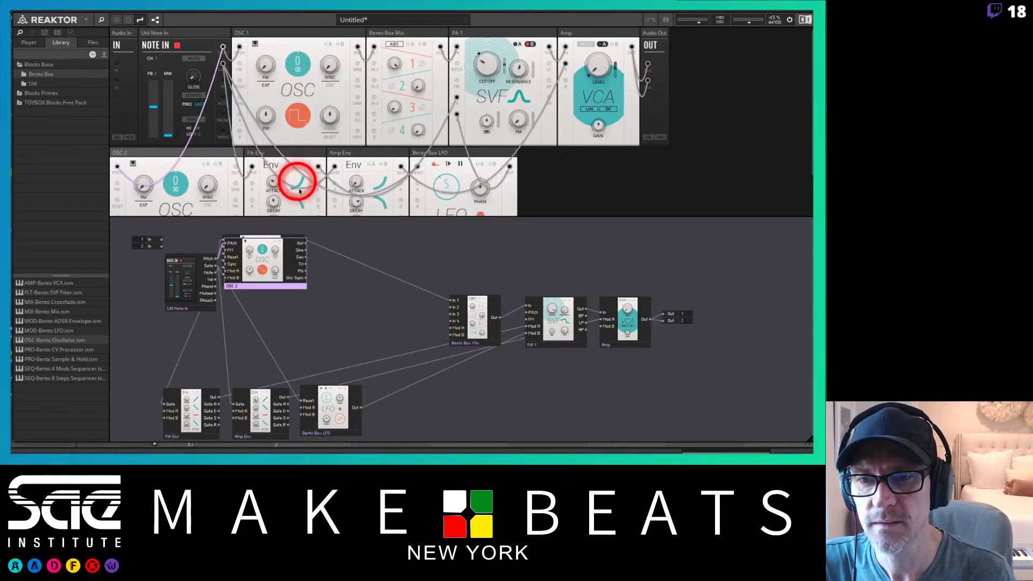
{"action": "scroll", "coordinate": [325, 173], "scroll_direction": "down", "scroll_amount": 2}
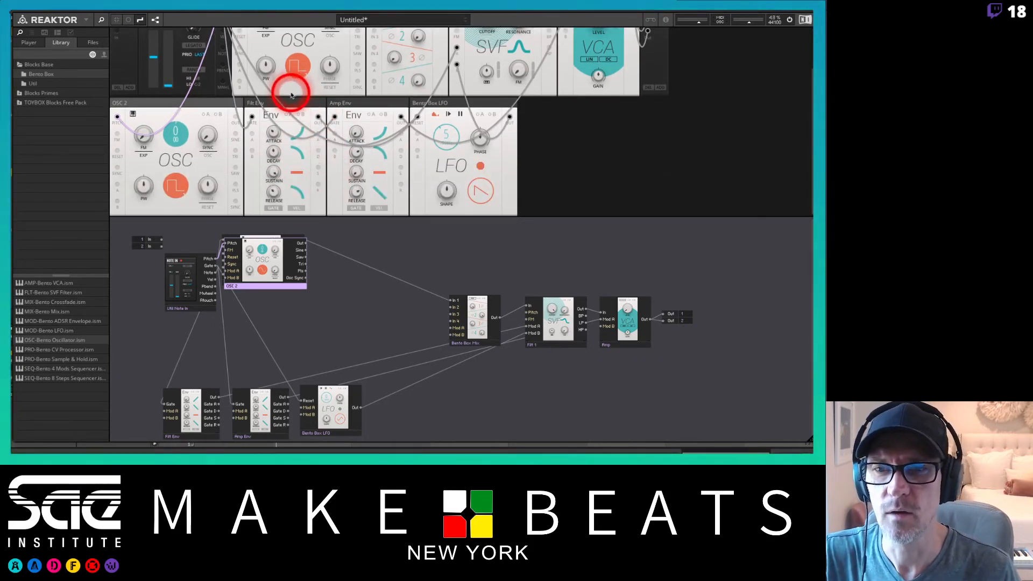
{"action": "left_click", "coordinate": [287, 103]}
{"action": "left_click", "coordinate": [359, 106], "text": "shift"}
{"action": "left_click", "coordinate": [439, 105], "text": "shift"}
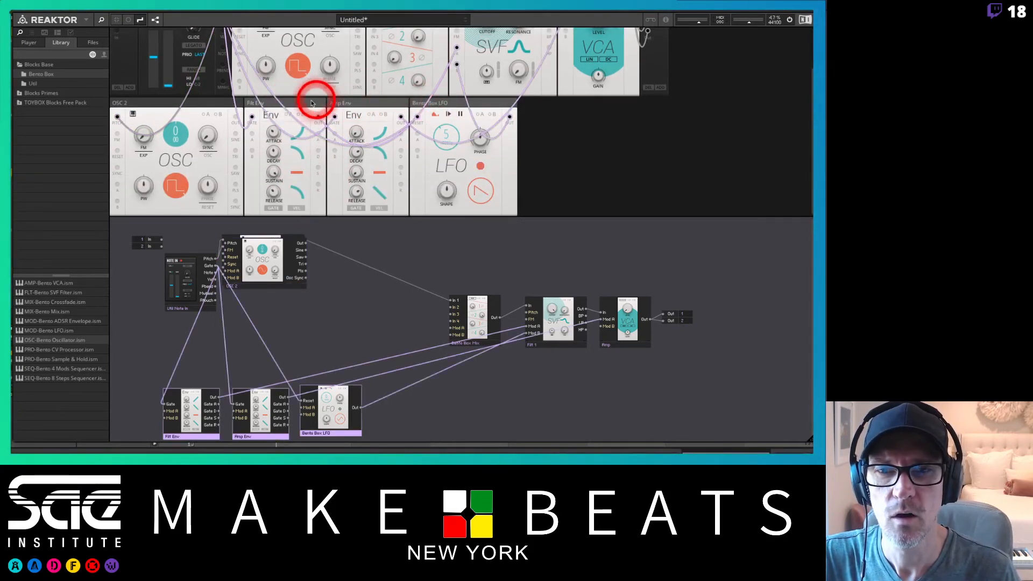
{"action": "left_click_drag", "start_coordinate": [307, 102], "coordinate": [167, 224]}
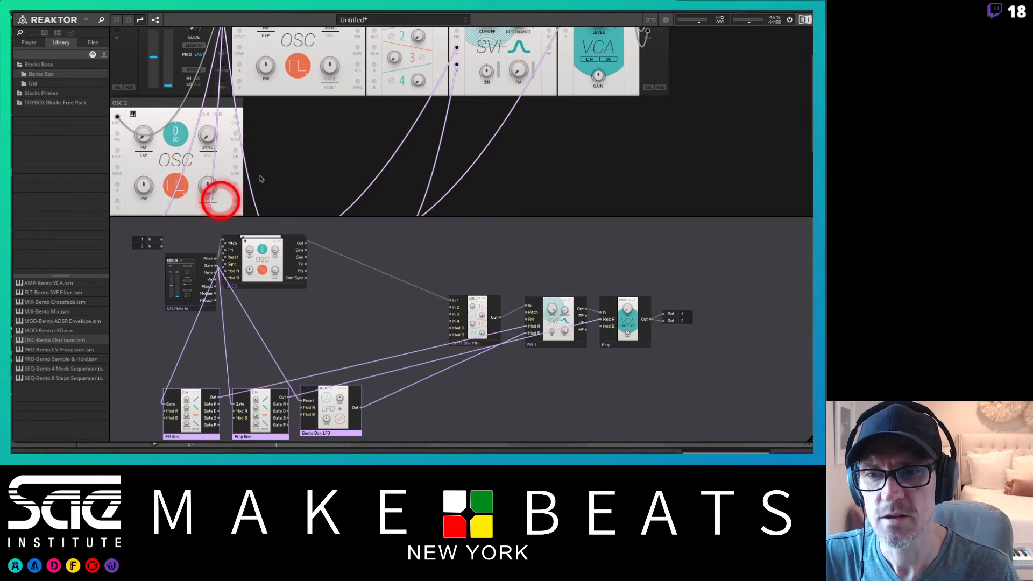
Move the Note In panel down into the bottom row beside the envelopes.
{"action": "scroll", "coordinate": [296, 142], "scroll_direction": "down", "scroll_amount": 3}
{"action": "scroll", "coordinate": [295, 143], "scroll_direction": "up", "scroll_amount": 3}
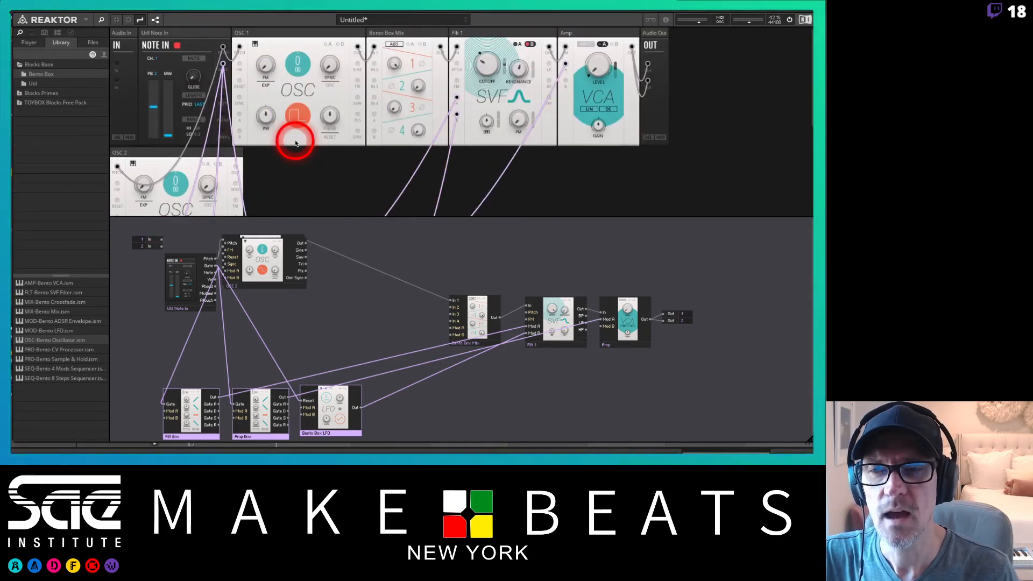
{"action": "scroll", "coordinate": [296, 142], "scroll_direction": "down", "scroll_amount": 3}
{"action": "scroll", "coordinate": [296, 142], "scroll_direction": "up", "scroll_amount": 3}
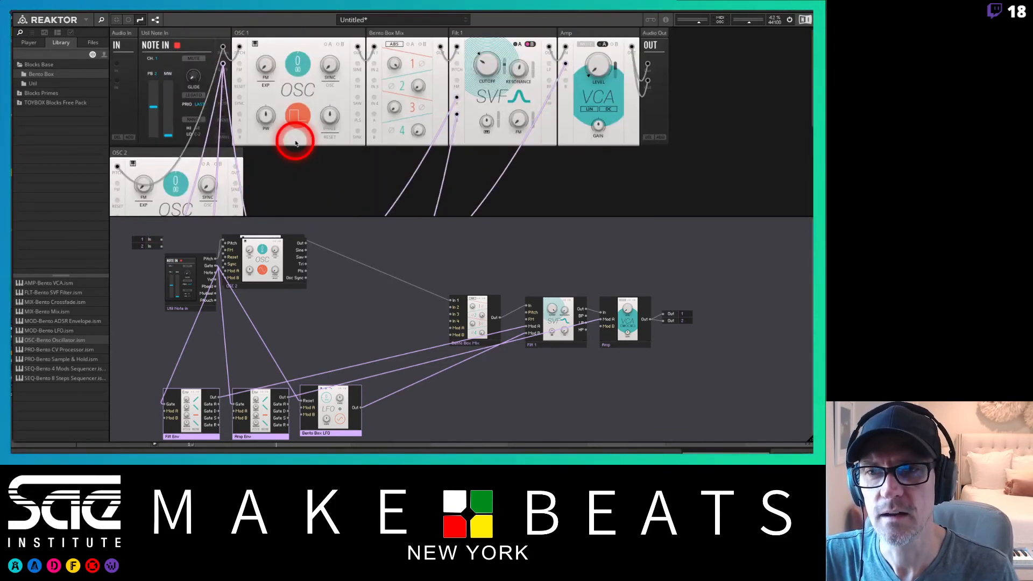
{"action": "left_click_drag", "start_coordinate": [213, 33], "coordinate": [118, 214]}
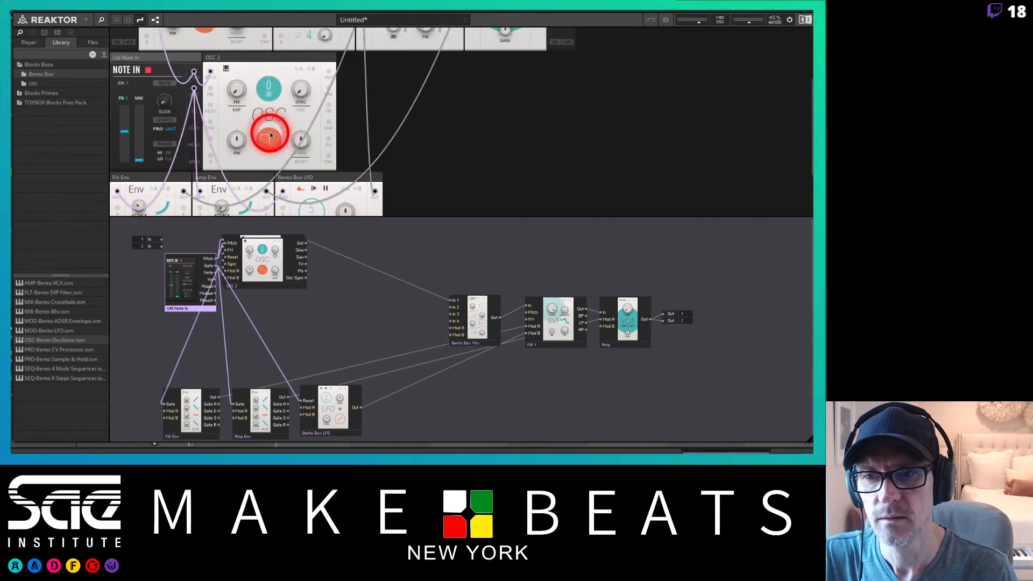
{"action": "scroll", "coordinate": [238, 127], "scroll_direction": "down", "scroll_amount": 1}
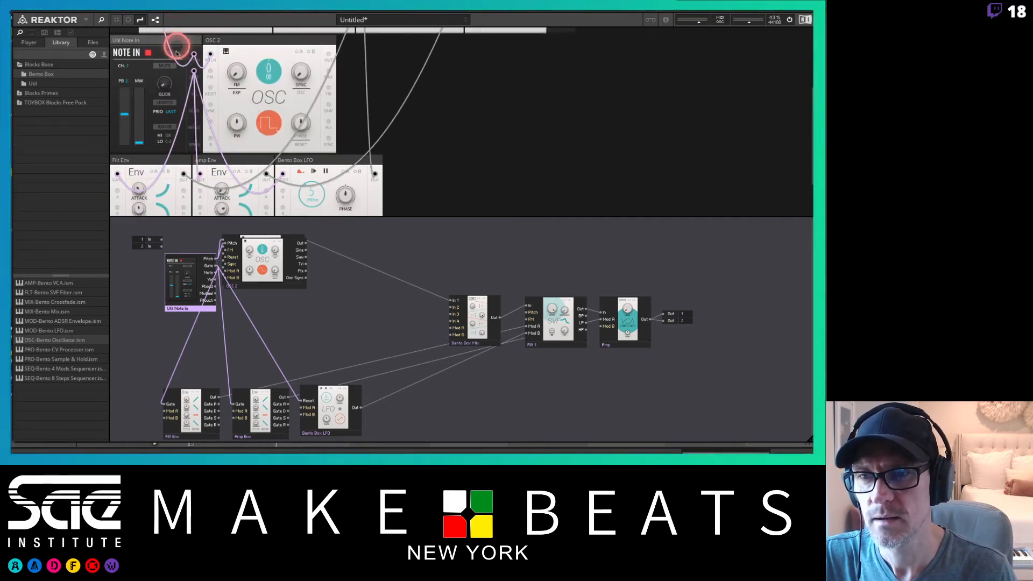
{"action": "left_click_drag", "start_coordinate": [177, 53], "coordinate": [126, 171]}
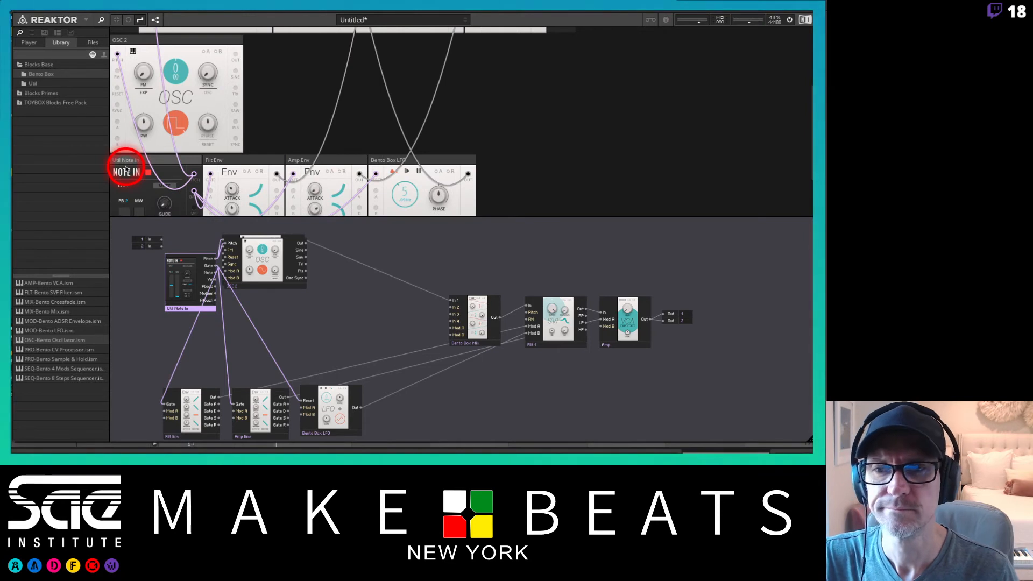
{"action": "scroll", "coordinate": [415, 121], "scroll_direction": "up", "scroll_amount": 5}
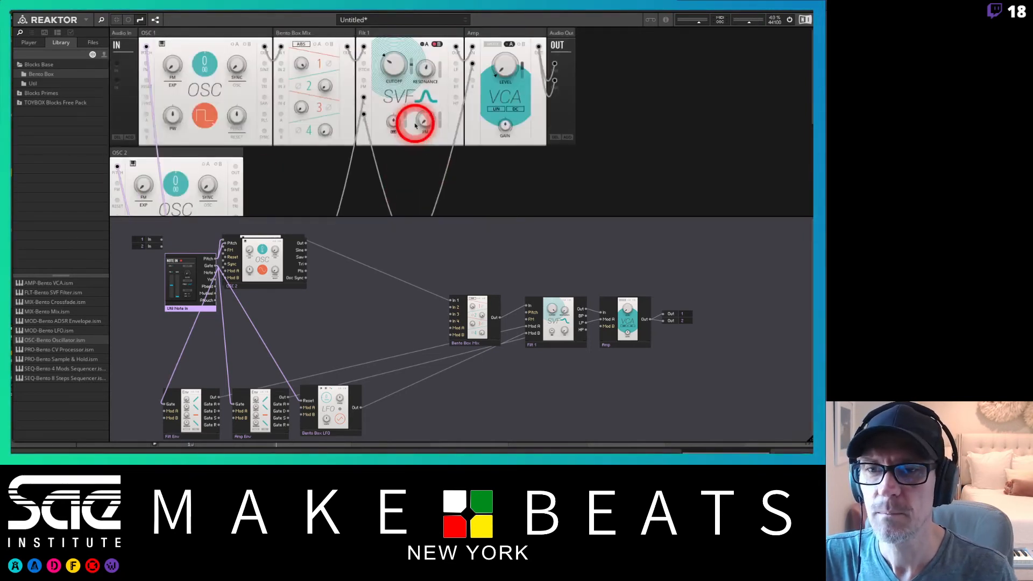
{"action": "scroll", "coordinate": [415, 125], "scroll_direction": "down", "scroll_amount": 1}
{"action": "scroll", "coordinate": [415, 125], "scroll_direction": "up", "scroll_amount": 1}
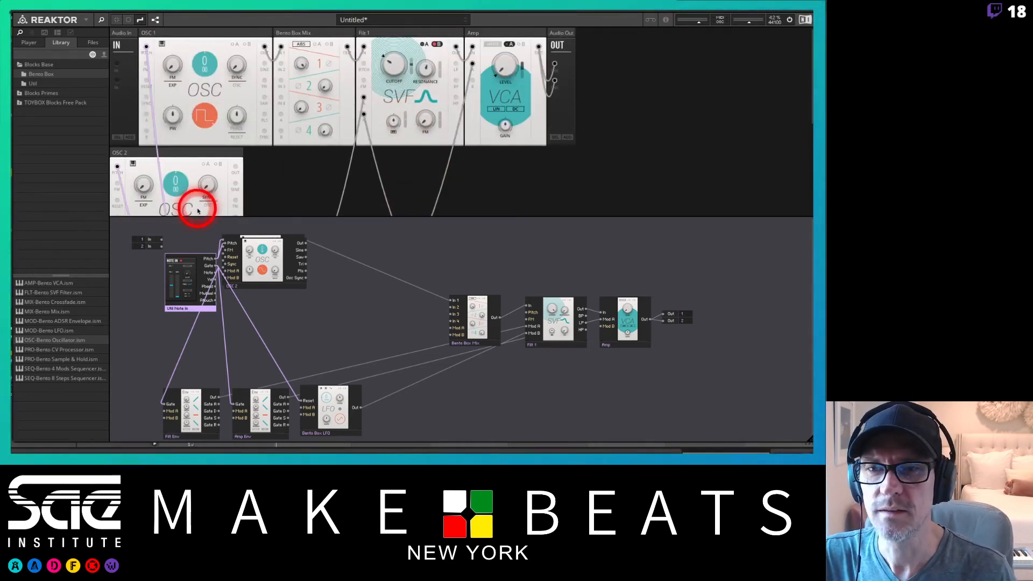
Patch OSC 2's output into the mixer's second input and connect Note In's pitch to OSC 2's pitch input.
{"action": "left_click_drag", "start_coordinate": [235, 168], "coordinate": [280, 65]}
{"action": "scroll", "coordinate": [345, 113], "scroll_direction": "down", "scroll_amount": 5}
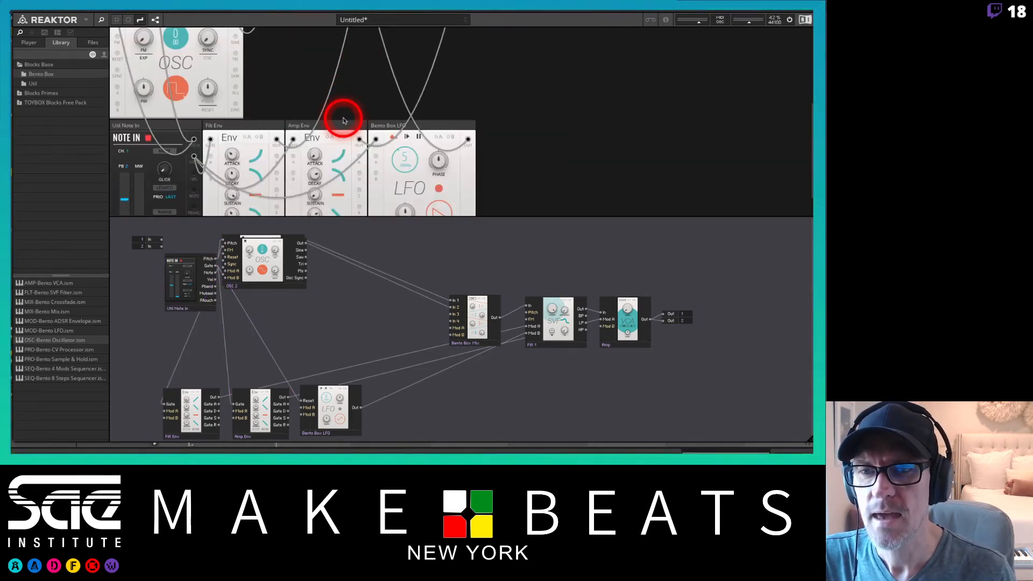
{"action": "scroll", "coordinate": [335, 112], "scroll_direction": "up", "scroll_amount": 4}
{"action": "scroll", "coordinate": [334, 111], "scroll_direction": "down", "scroll_amount": 1}
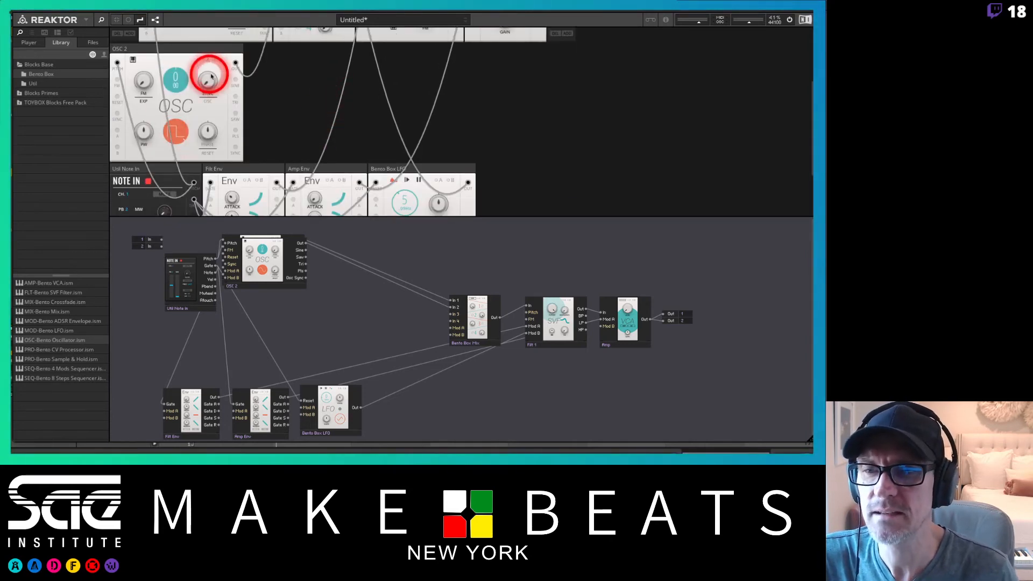
{"action": "left_click_drag", "start_coordinate": [117, 62], "coordinate": [194, 195]}
{"action": "scroll", "coordinate": [275, 105], "scroll_direction": "up", "scroll_amount": 6}
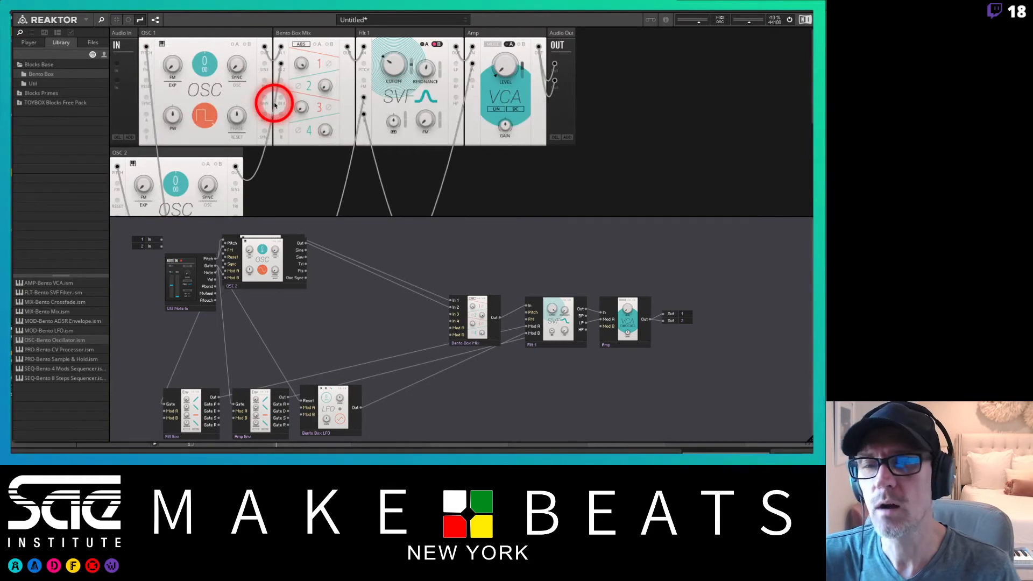
{"action": "left_click_drag", "start_coordinate": [274, 105], "coordinate": [287, 121]}
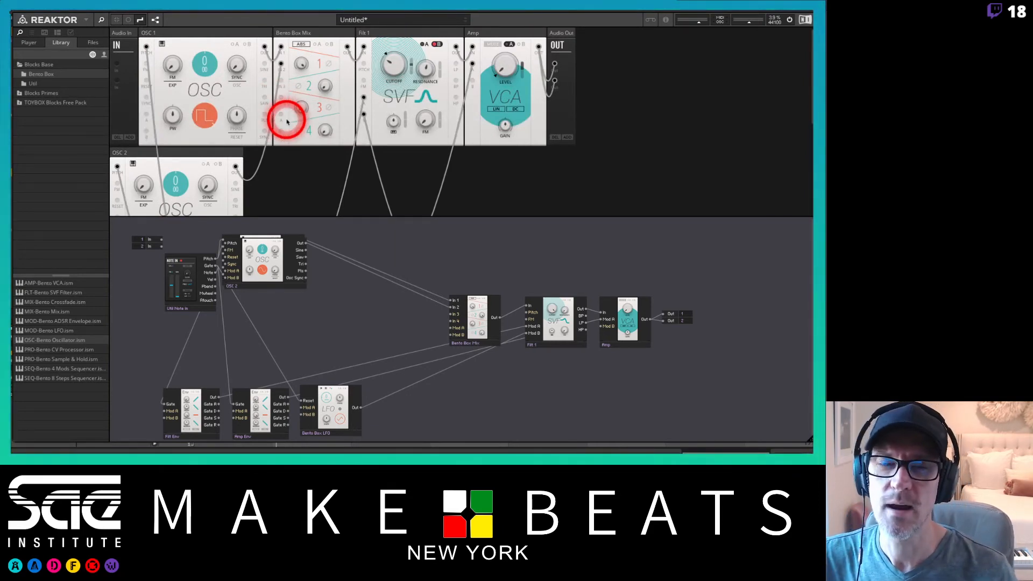
{"action": "left_click_drag", "start_coordinate": [287, 122], "coordinate": [329, 55]}
Tune OSC 2 to 7 and adjust the mixer's channel 2 level.
{"action": "scroll", "coordinate": [334, 189], "scroll_direction": "down", "scroll_amount": 7}
{"action": "scroll", "coordinate": [334, 188], "scroll_direction": "up", "scroll_amount": 7}
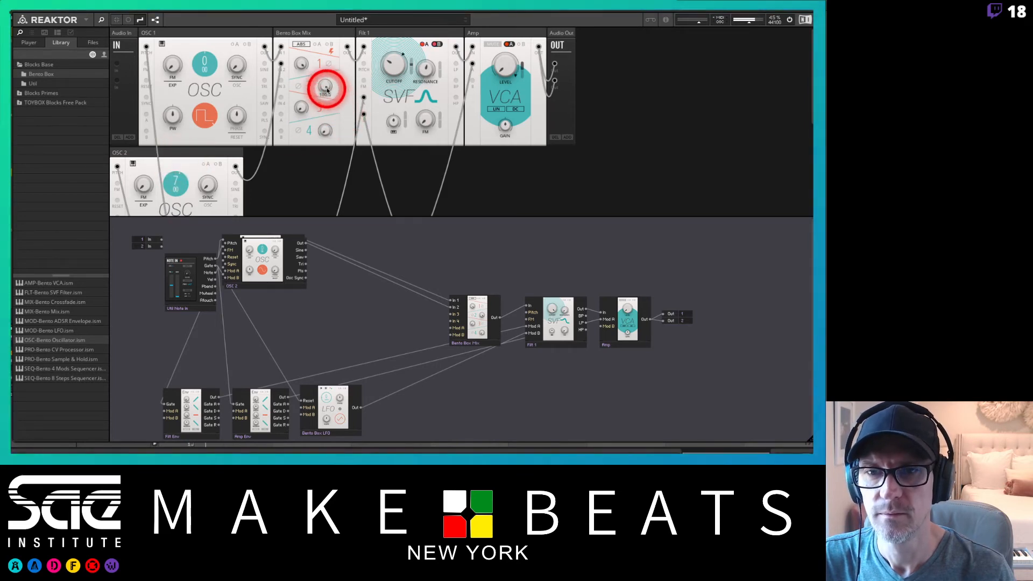
{"action": "left_click_drag", "start_coordinate": [325, 86], "coordinate": [315, 157]}
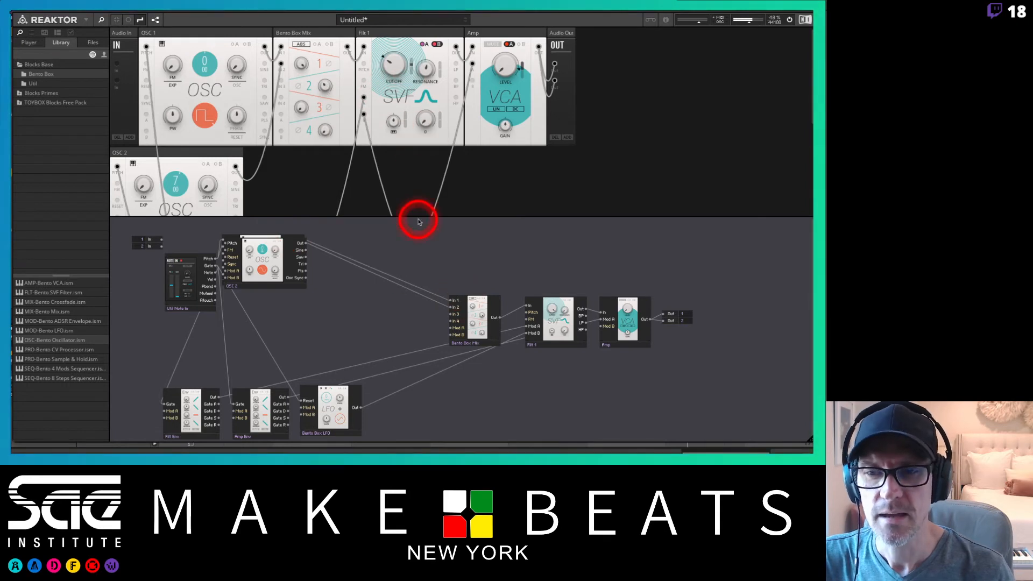
Adjust the filter envelope's attack and sustain knobs in the full rack view.
{"action": "left_click", "coordinate": [157, 20]}
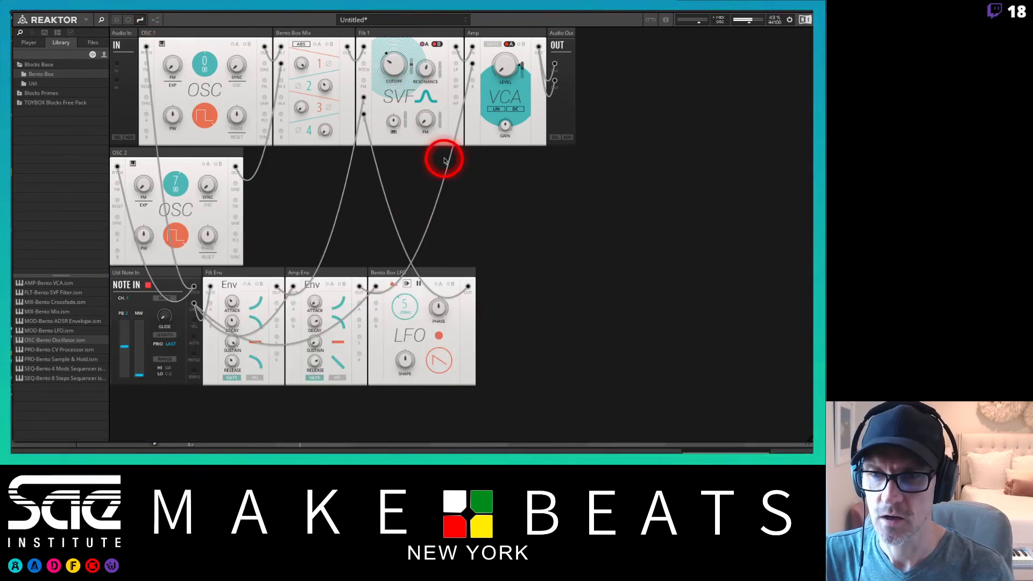
{"action": "left_click_drag", "start_coordinate": [232, 302], "coordinate": [217, 404]}
{"action": "left_click_drag", "start_coordinate": [240, 342], "coordinate": [220, 453]}
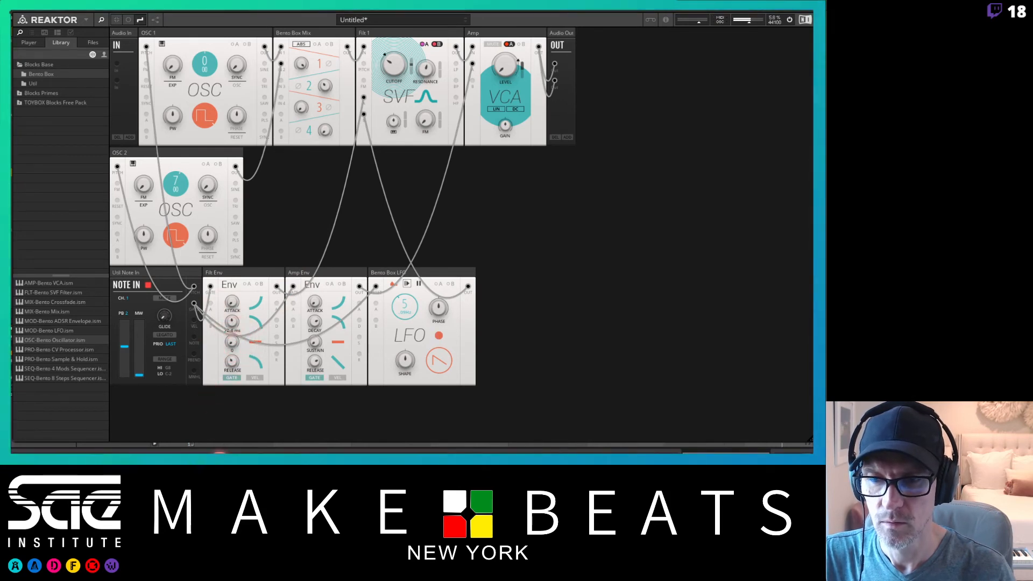
{"action": "left_click", "coordinate": [232, 321]}
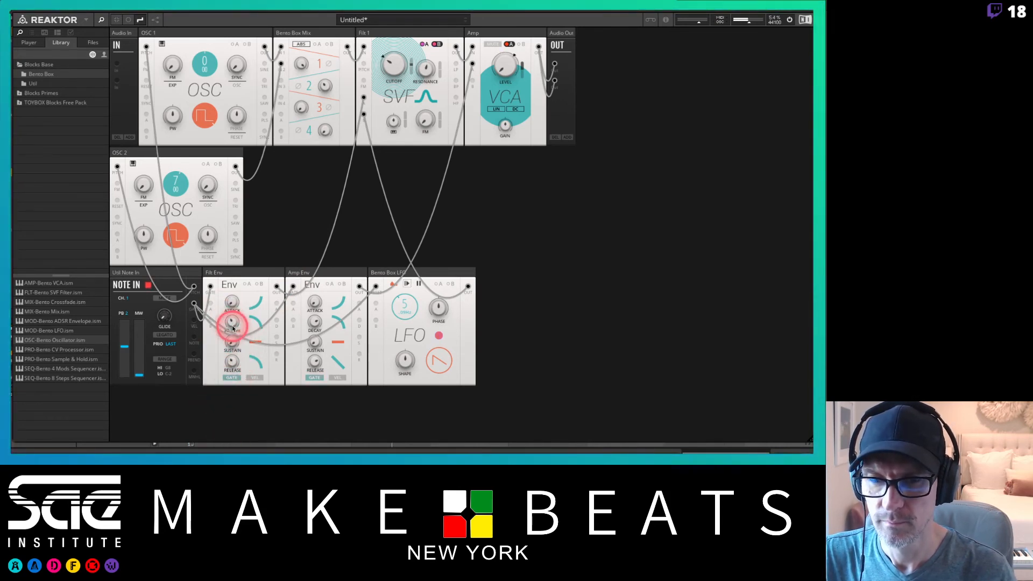
Raise the LFO rate to about 26 and lower the filter cutoff.
{"action": "left_click_drag", "start_coordinate": [404, 299], "coordinate": [402, 313]}
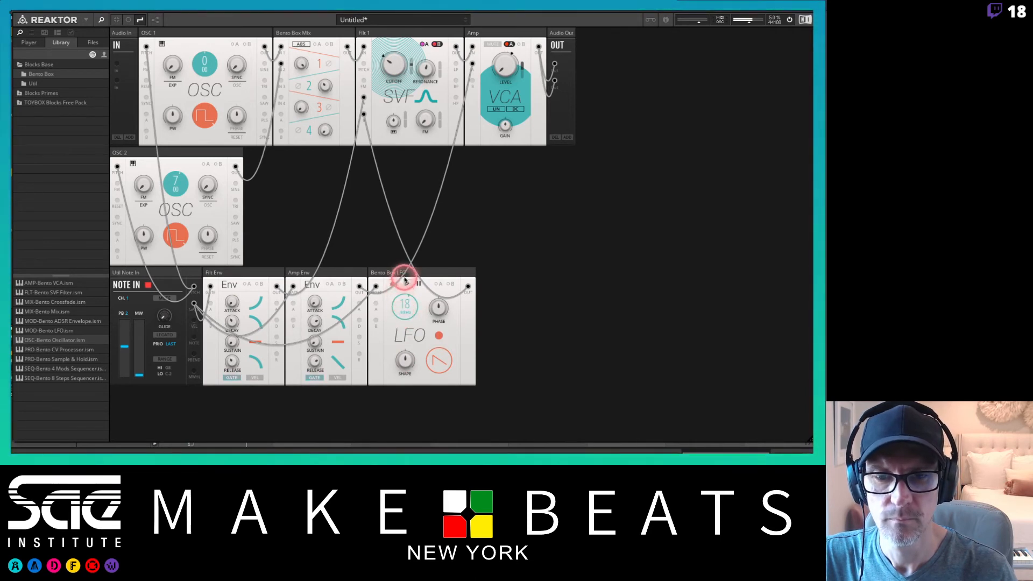
{"action": "left_click_drag", "start_coordinate": [401, 257], "coordinate": [402, 343]}
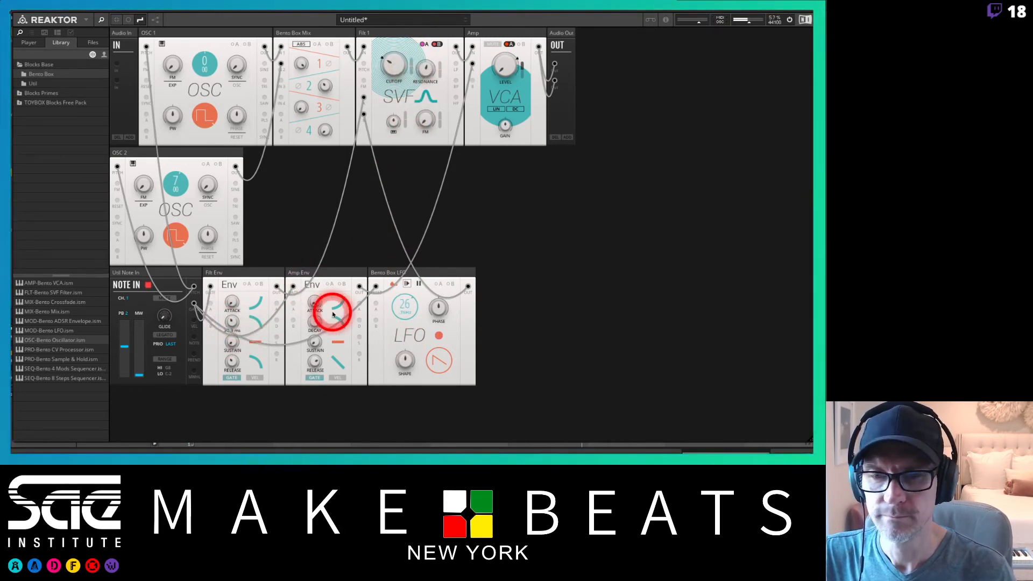
{"action": "left_click_drag", "start_coordinate": [393, 65], "coordinate": [388, 111]}
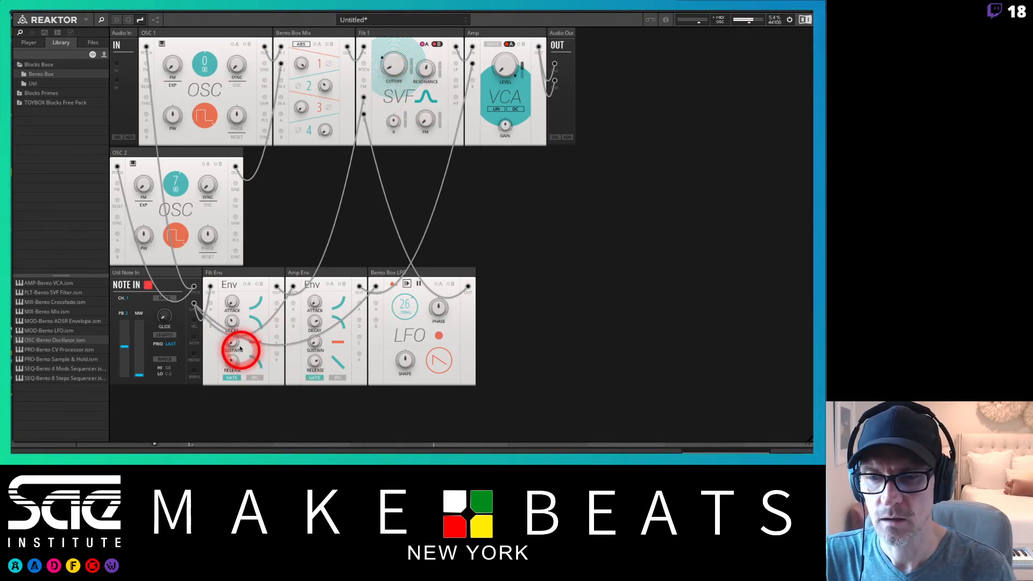
Tweak the filter envelope's decay and release settings.
{"action": "left_click_drag", "start_coordinate": [234, 321], "coordinate": [233, 303]}
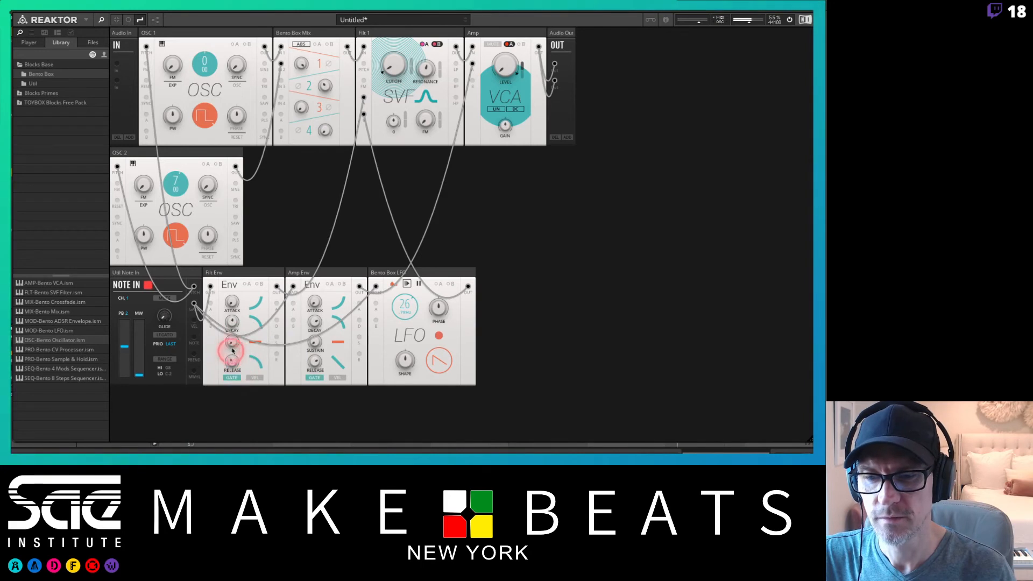
{"action": "left_click_drag", "start_coordinate": [239, 364], "coordinate": [228, 336]}
{"action": "left_click_drag", "start_coordinate": [232, 321], "coordinate": [235, 370]}
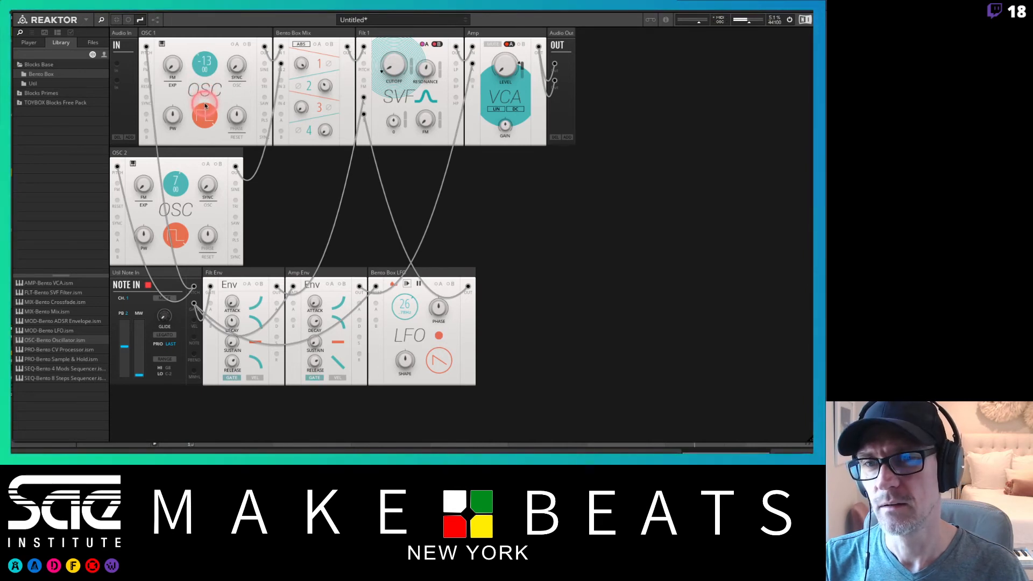
Transpose OSC 1 down to -24 and adjust the mixer's channel 2 level.
{"action": "left_click_drag", "start_coordinate": [206, 122], "coordinate": [207, 134]}
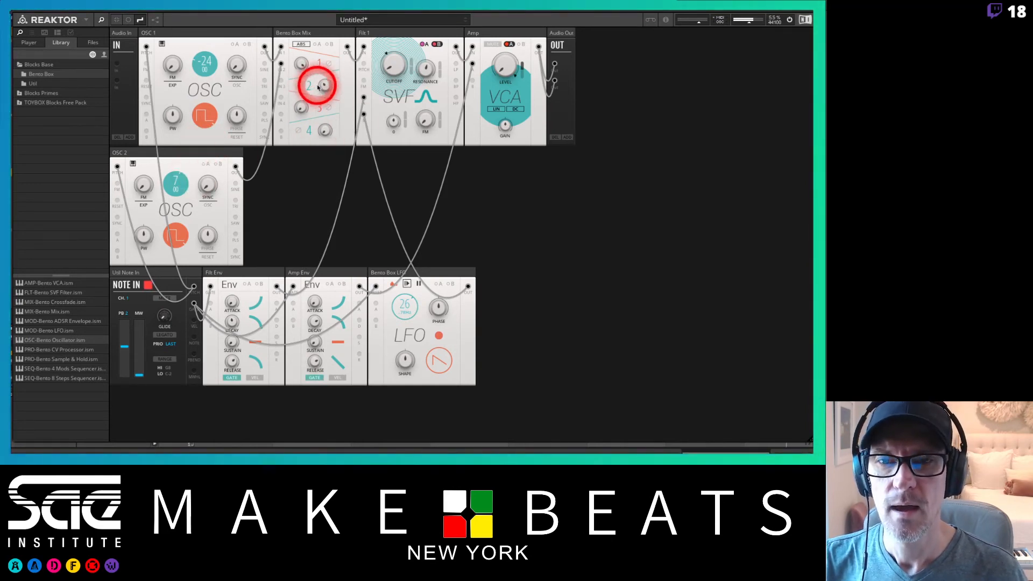
{"action": "left_click_drag", "start_coordinate": [321, 86], "coordinate": [323, 102]}
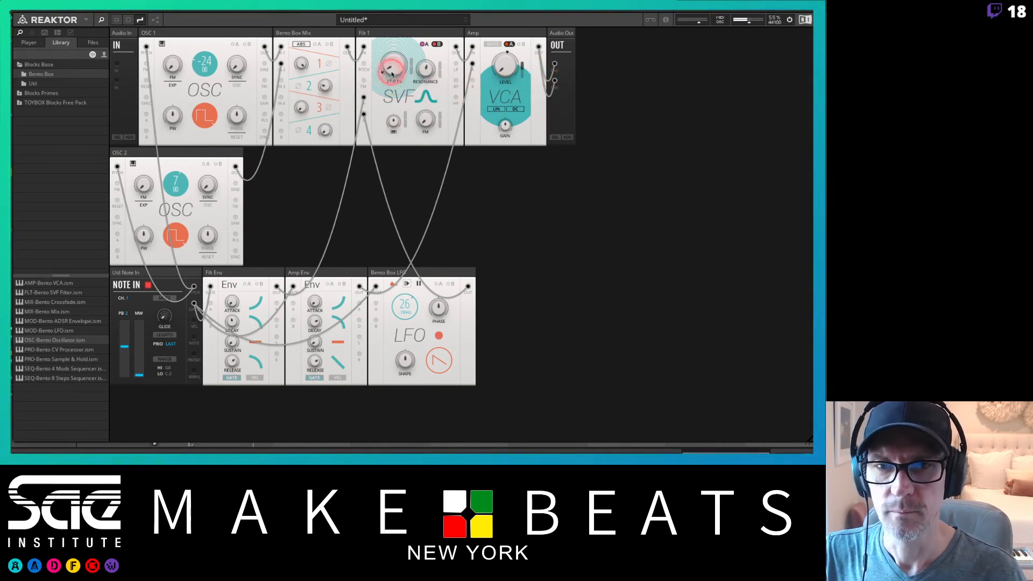
Reshape the filter by lowering the cutoff, changing its filter response type and reducing the resonance.
{"action": "left_click_drag", "start_coordinate": [387, 39], "coordinate": [399, 70]}
{"action": "left_click", "coordinate": [426, 97]}
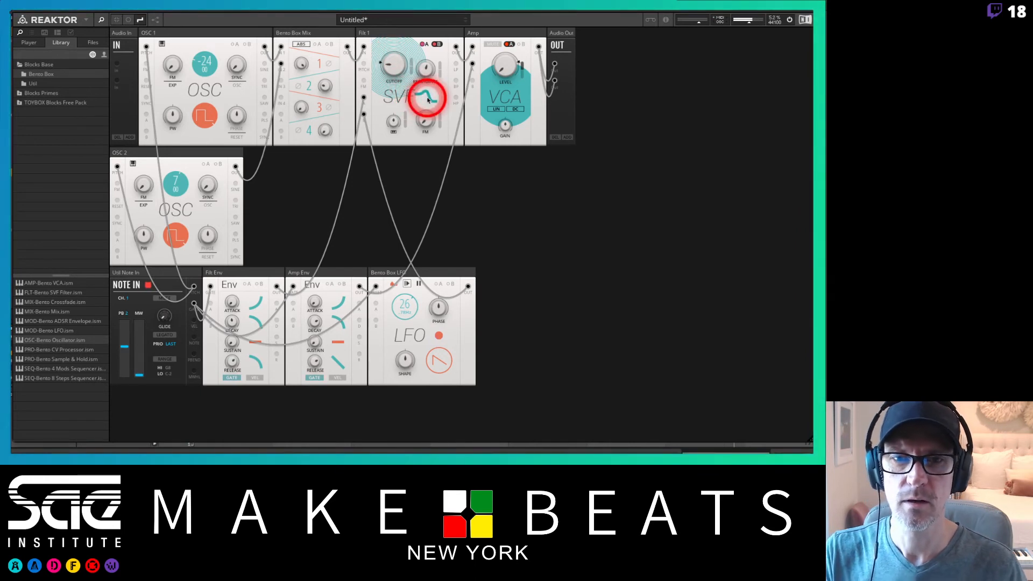
{"action": "left_click_drag", "start_coordinate": [425, 67], "coordinate": [415, 158]}
{"action": "left_click_drag", "start_coordinate": [392, 59], "coordinate": [406, 77]}
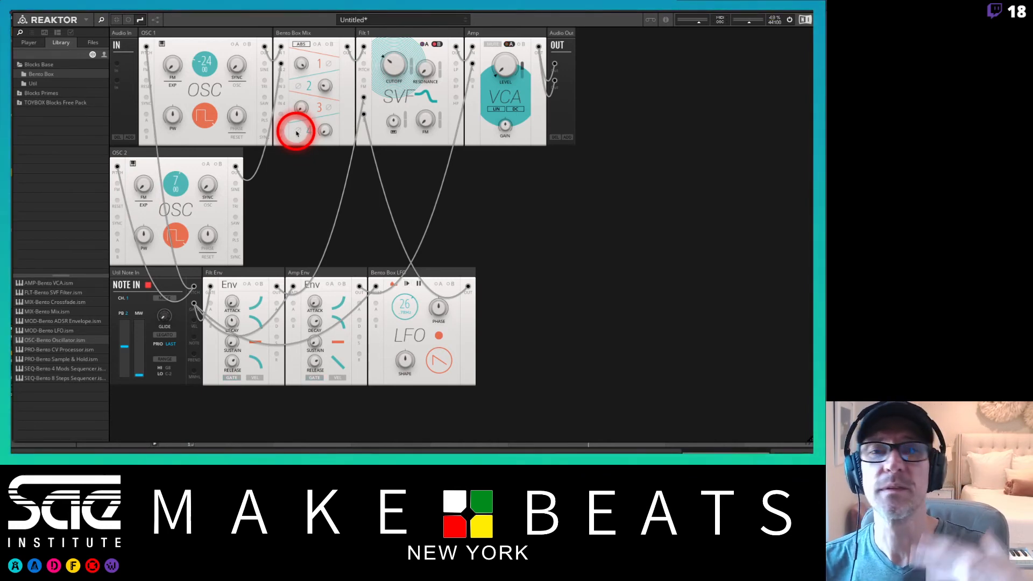
Switch to the lesson notes document and page forward to the next slide.
{"action": "key", "text": "super+Tab"}
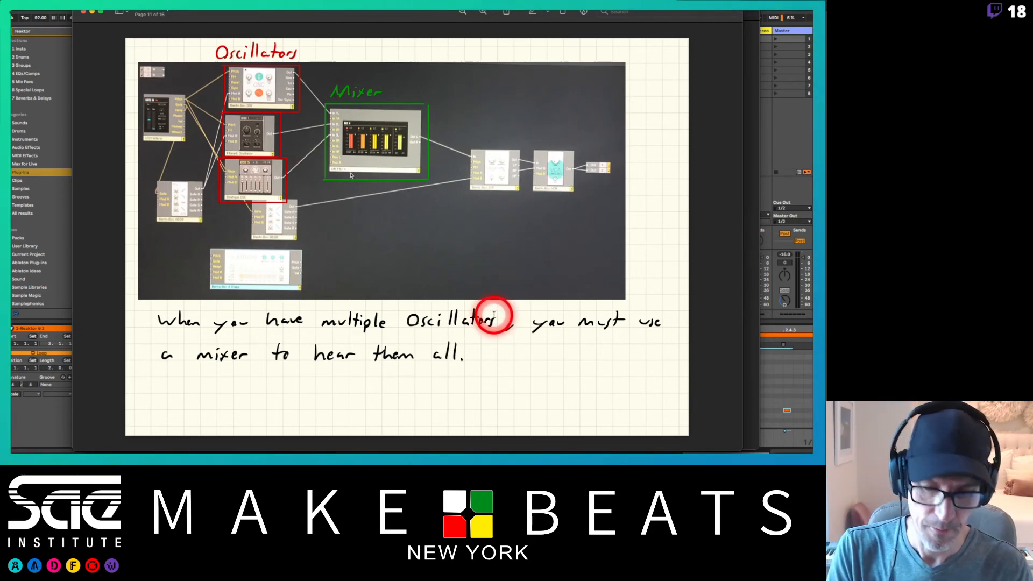
{"action": "key", "text": "Right"}
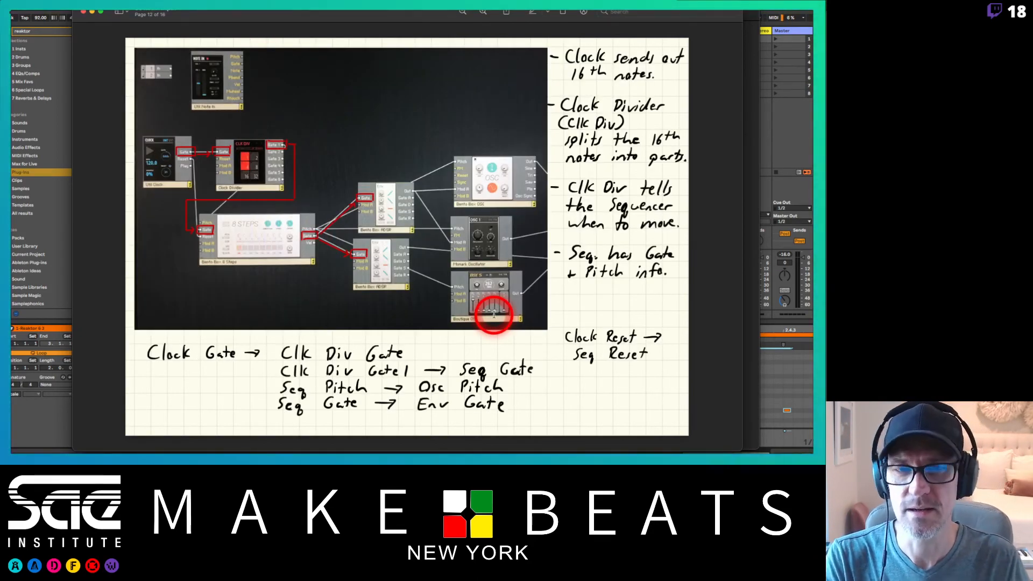
Go back one slide in the lesson notes, then return to the Reaktor patch.
{"action": "key", "text": "Left"}
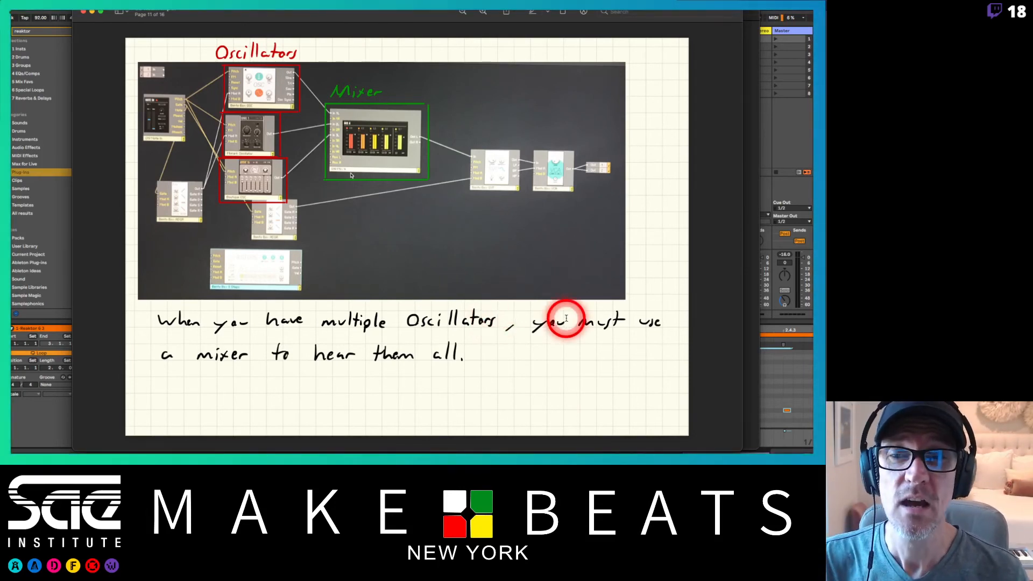
{"action": "left_click", "coordinate": [776, 15]}
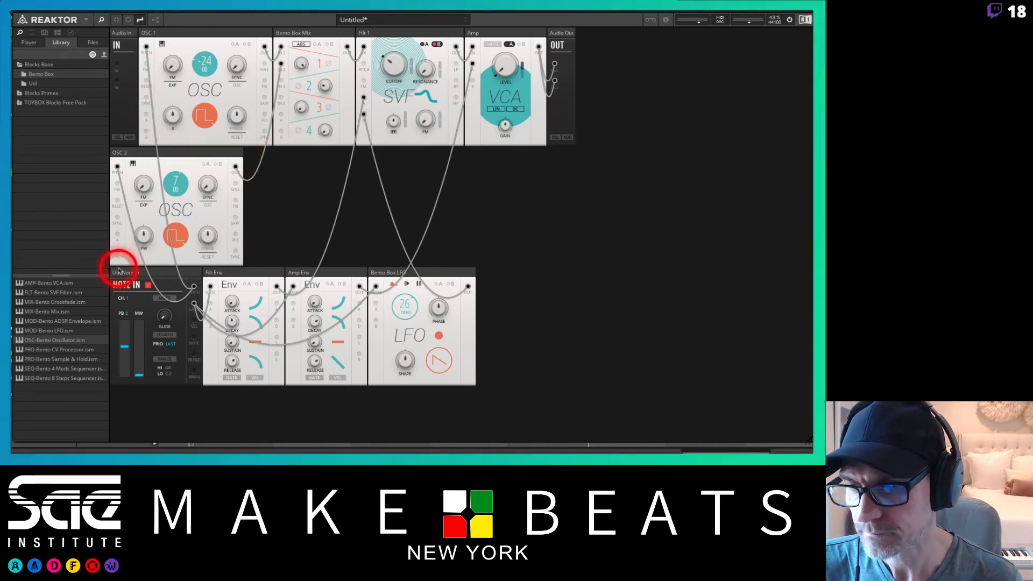
Duplicate the OSC 2 block and place the copy in the rack.
{"action": "right_click", "coordinate": [205, 158]}
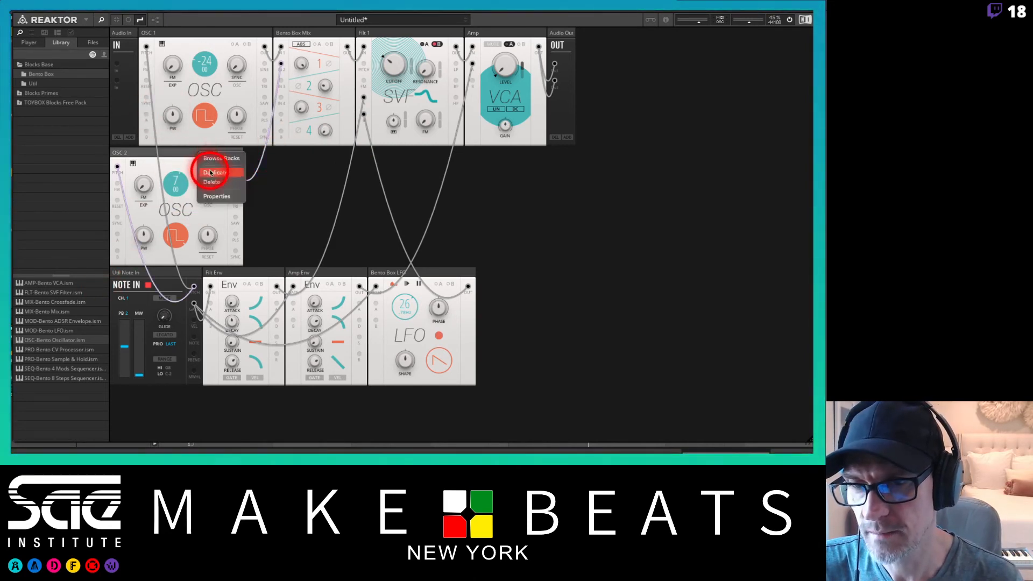
{"action": "left_click", "coordinate": [215, 167]}
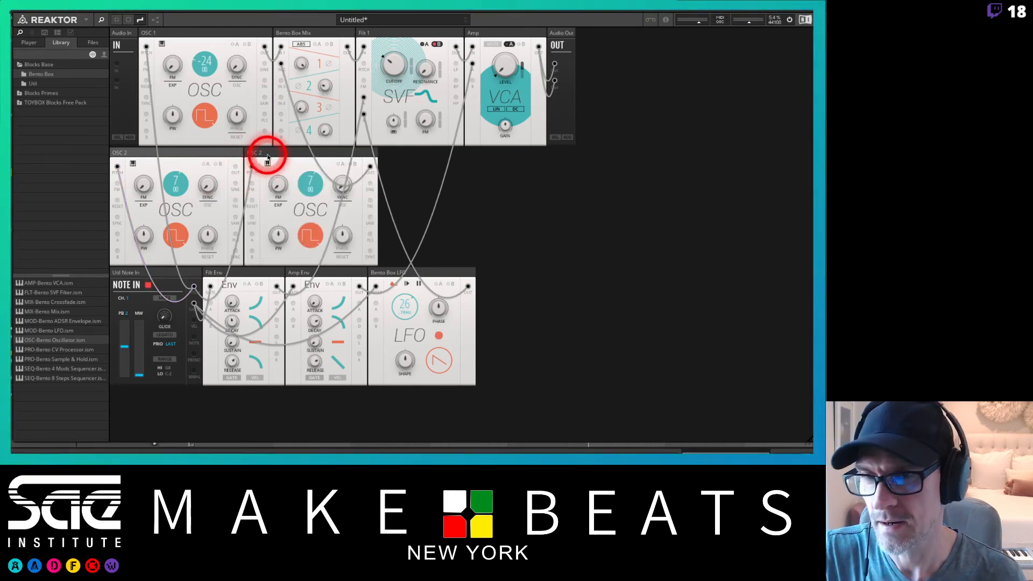
{"action": "left_click_drag", "start_coordinate": [220, 153], "coordinate": [269, 259]}
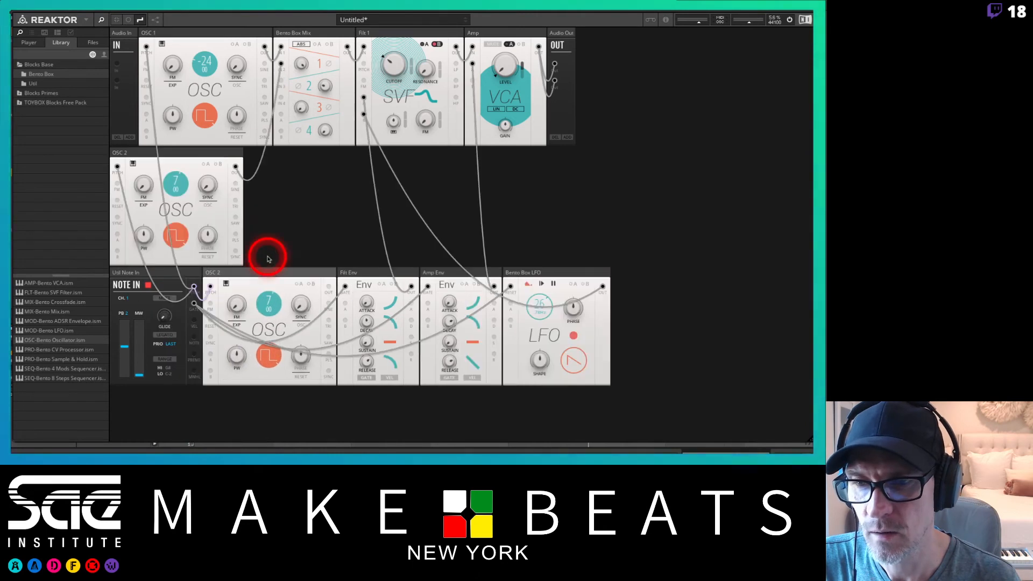
Rearrange the rack, putting the copied oscillator under OSC 2 and moving Note In and the envelopes lower.
{"action": "left_click_drag", "start_coordinate": [175, 279], "coordinate": [157, 413]}
{"action": "left_click_drag", "start_coordinate": [166, 271], "coordinate": [219, 397]}
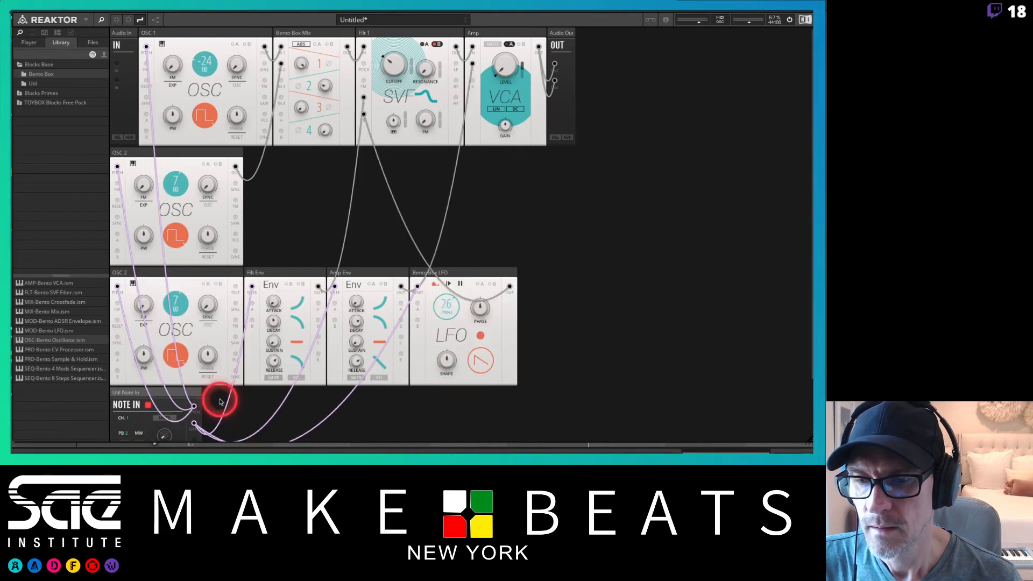
{"action": "left_click", "coordinate": [303, 276]}
{"action": "left_click", "coordinate": [469, 275], "text": "shift"}
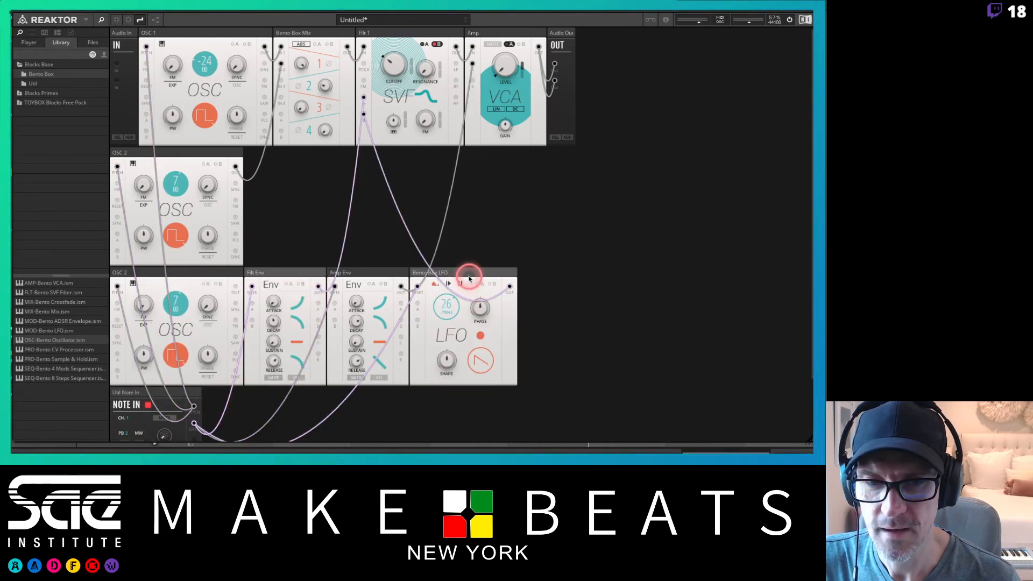
{"action": "left_click", "coordinate": [342, 276], "text": "shift"}
{"action": "left_click_drag", "start_coordinate": [300, 269], "coordinate": [272, 396]}
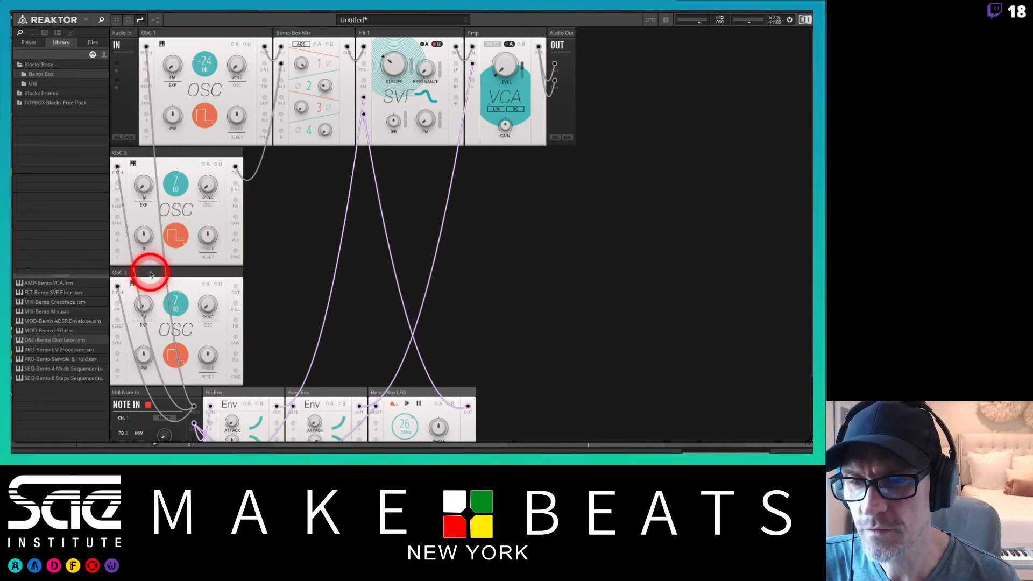
Patch the copied oscillator's output into mixer channel 3 and raise channel 3's level.
{"action": "left_click", "coordinate": [233, 289]}
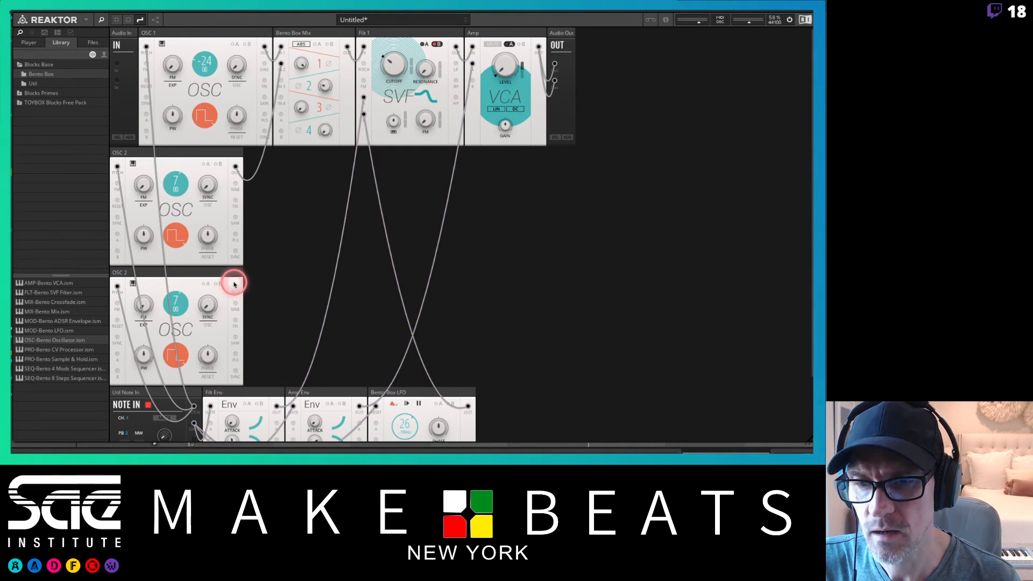
{"action": "left_click_drag", "start_coordinate": [235, 289], "coordinate": [281, 81]}
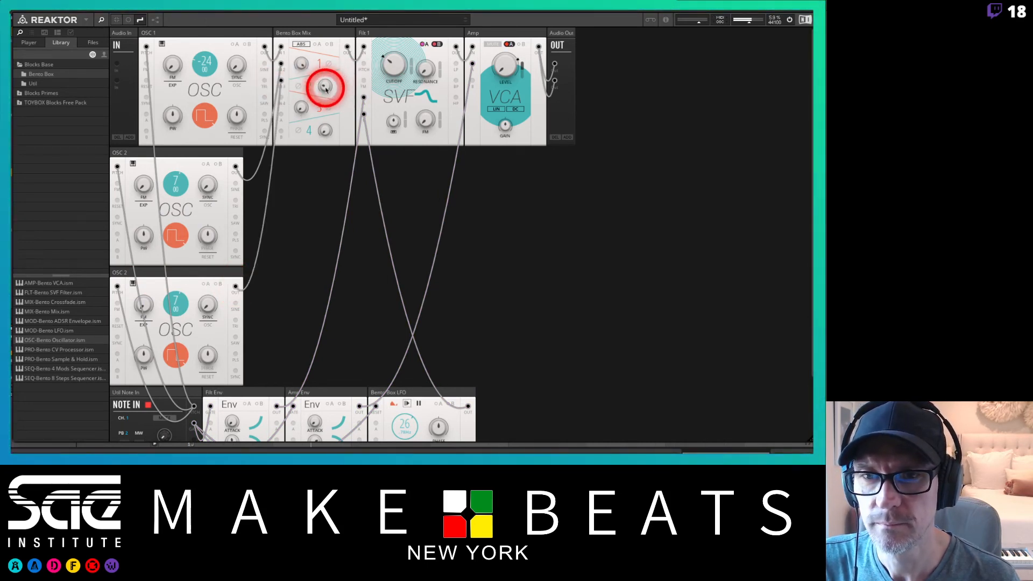
{"action": "left_click_drag", "start_coordinate": [300, 110], "coordinate": [302, 45]}
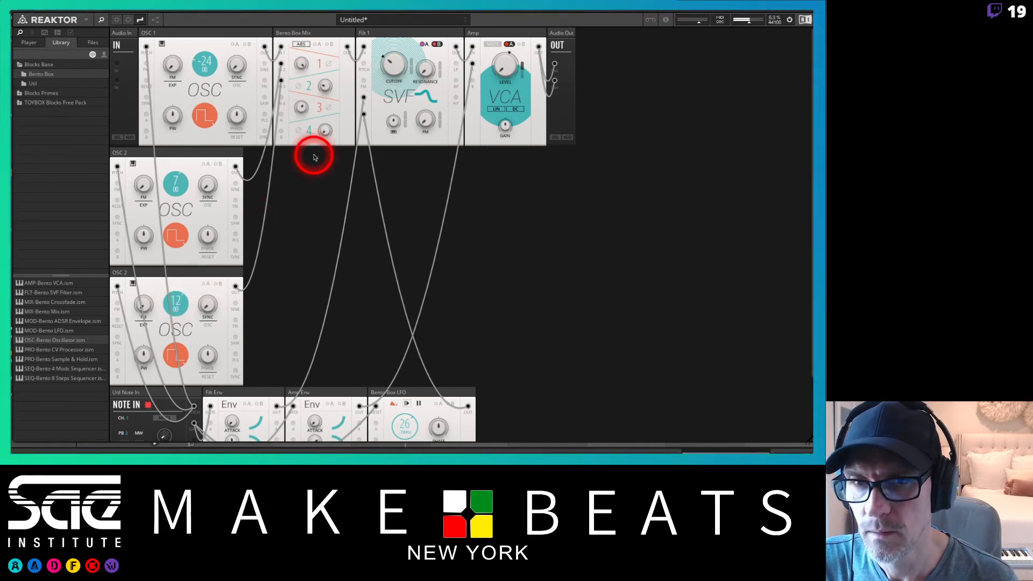
{"action": "left_click_drag", "start_coordinate": [297, 106], "coordinate": [304, 74]}
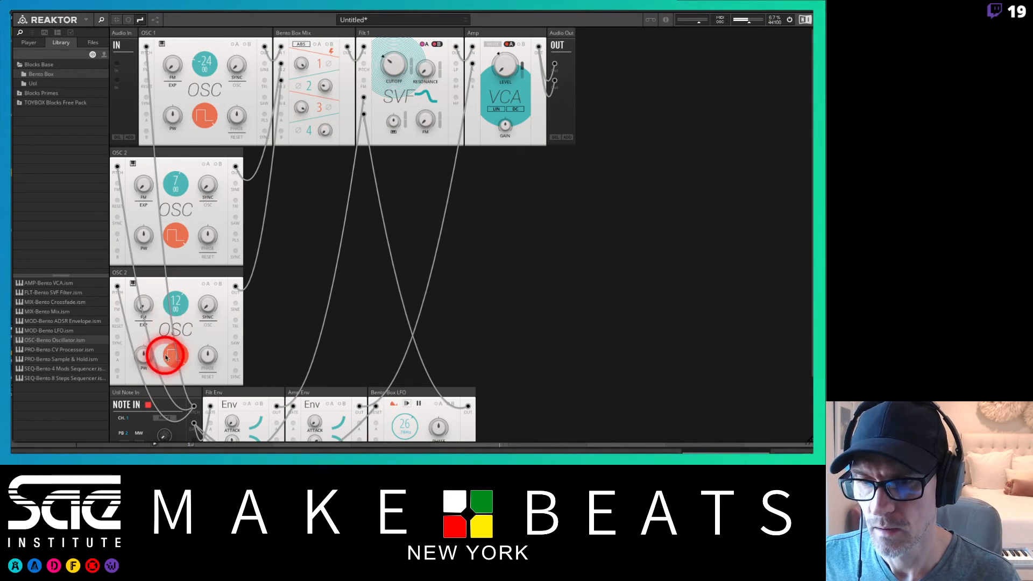
Change the copied oscillator's waveform and set OSC 2's waveform to sine.
{"action": "left_click_drag", "start_coordinate": [173, 352], "coordinate": [167, 380]}
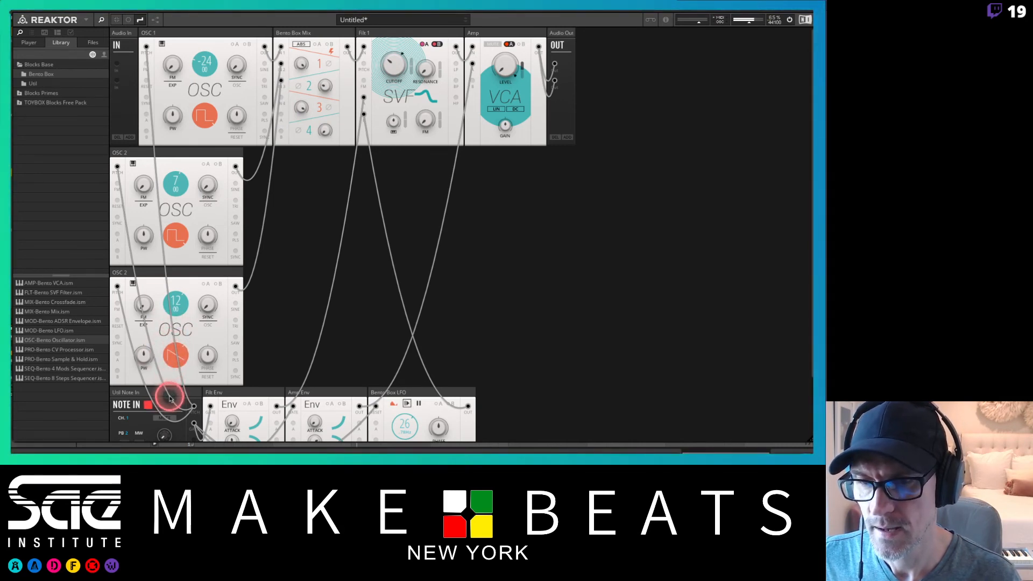
{"action": "left_click_drag", "start_coordinate": [175, 227], "coordinate": [181, 395]}
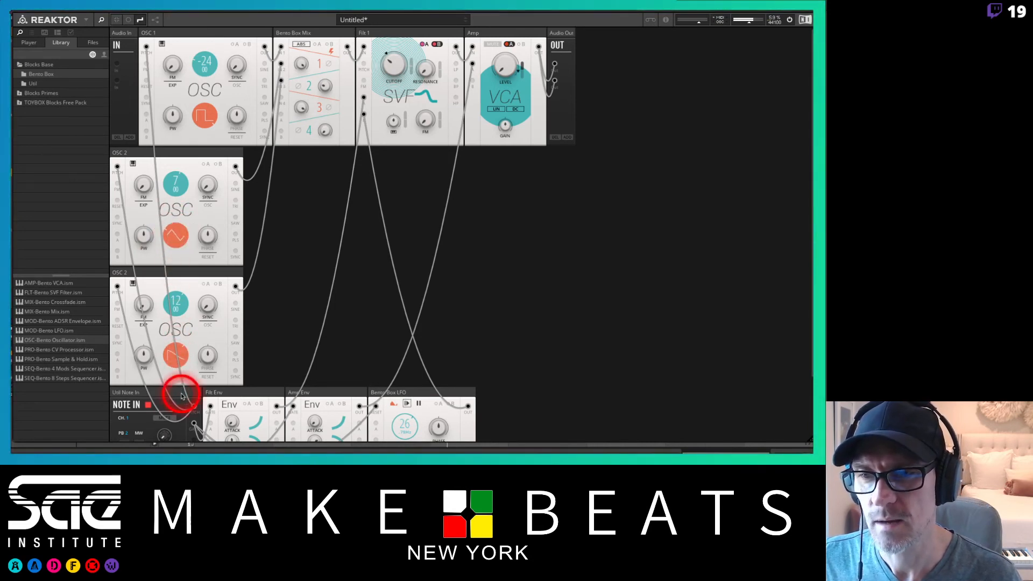
{"action": "left_click_drag", "start_coordinate": [173, 228], "coordinate": [177, 238]}
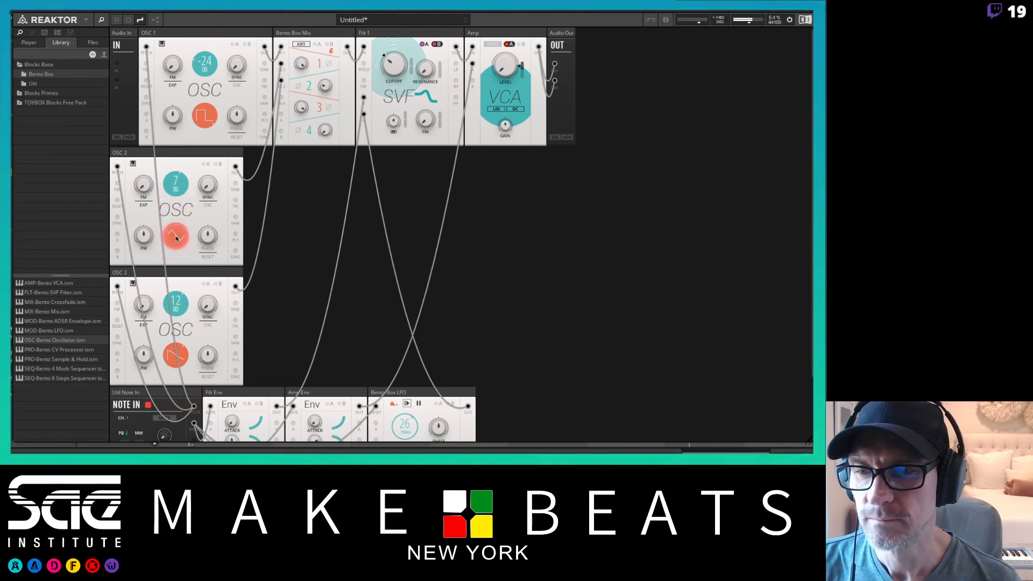
{"action": "left_click", "coordinate": [177, 243]}
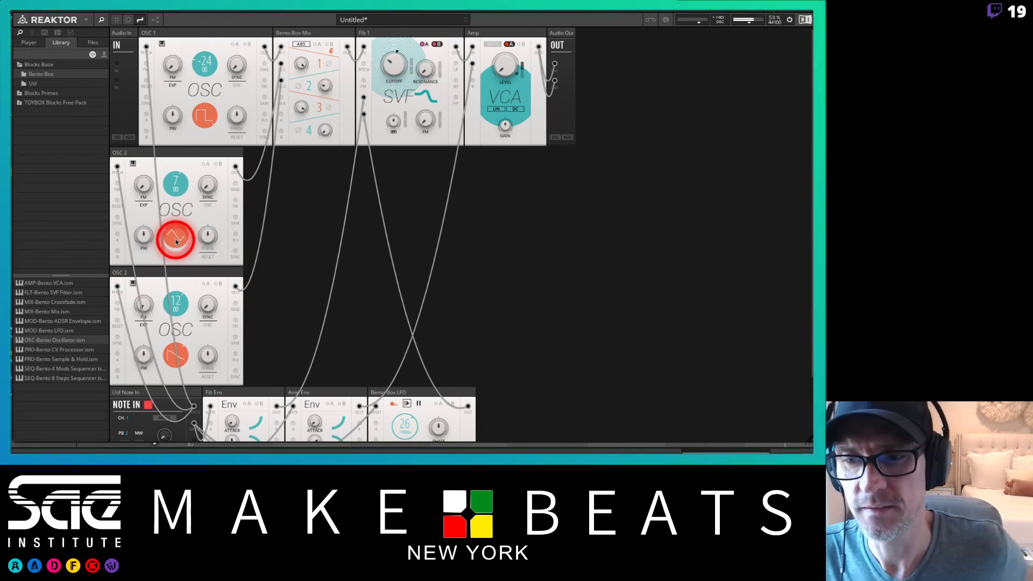
Adjust the filter's resonance and cutoff and toggle its B option.
{"action": "left_click_drag", "start_coordinate": [177, 242], "coordinate": [386, 68]}
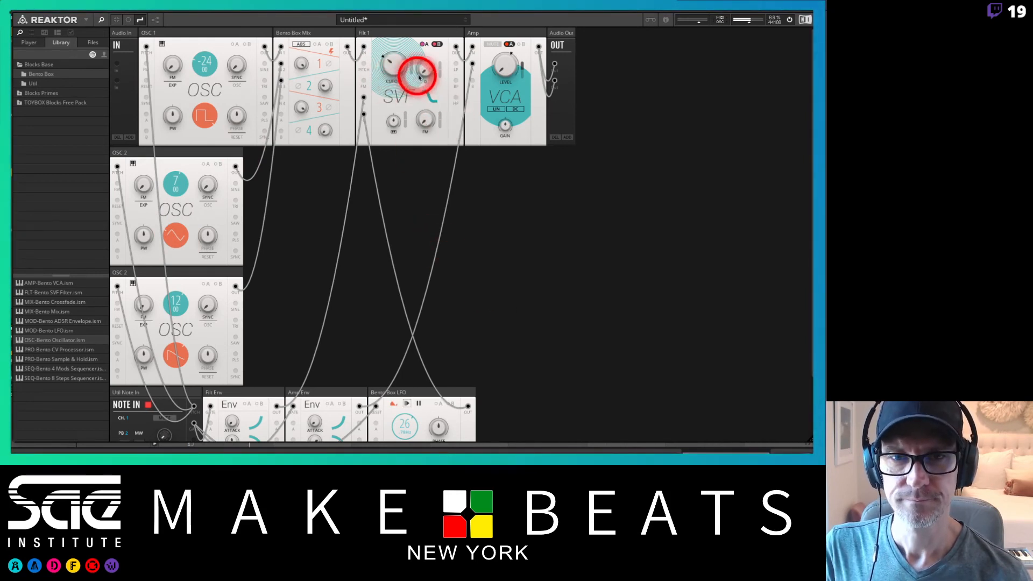
{"action": "left_click_drag", "start_coordinate": [421, 80], "coordinate": [414, 67]}
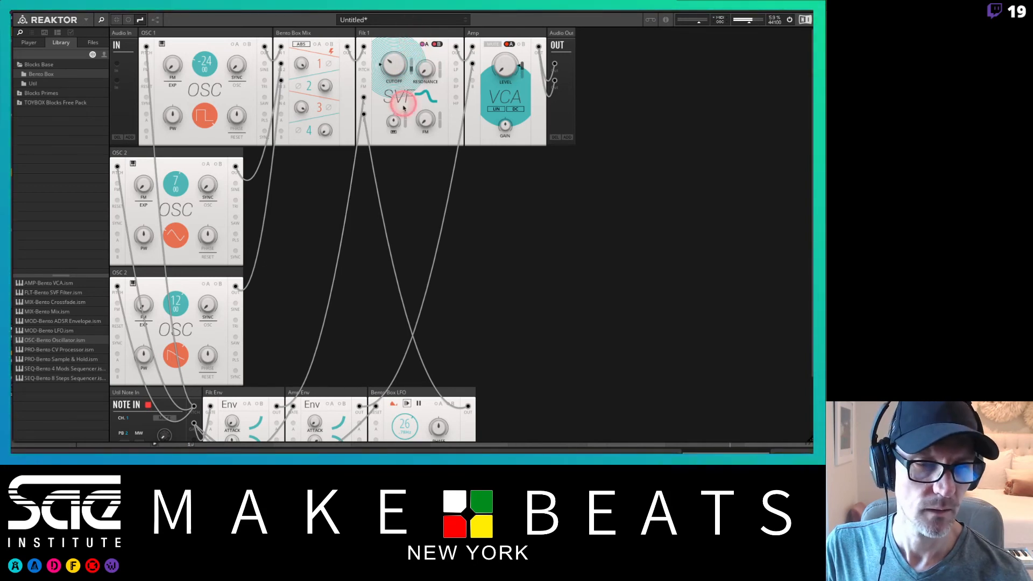
{"action": "mouse_move", "coordinate": [405, 62]}
{"action": "left_mouse_down"}
{"action": "mouse_move", "coordinate": [415, 33]}
{"action": "mouse_move", "coordinate": [413, 65]}
{"action": "left_mouse_up"}
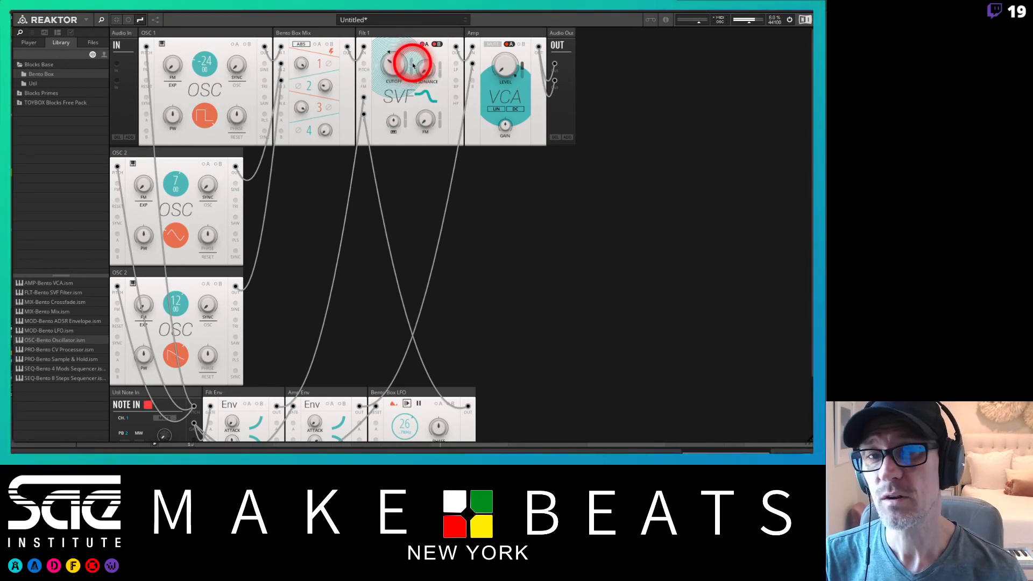
{"action": "left_click", "coordinate": [438, 44]}
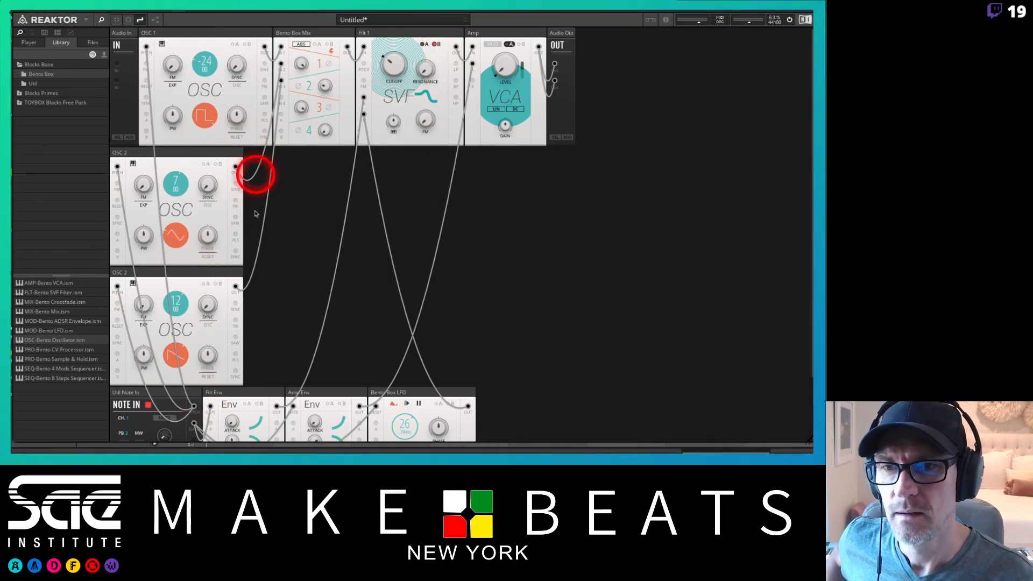
Move the copied oscillator beside OSC 2 in the middle row.
{"action": "left_click_drag", "start_coordinate": [211, 273], "coordinate": [346, 154]}
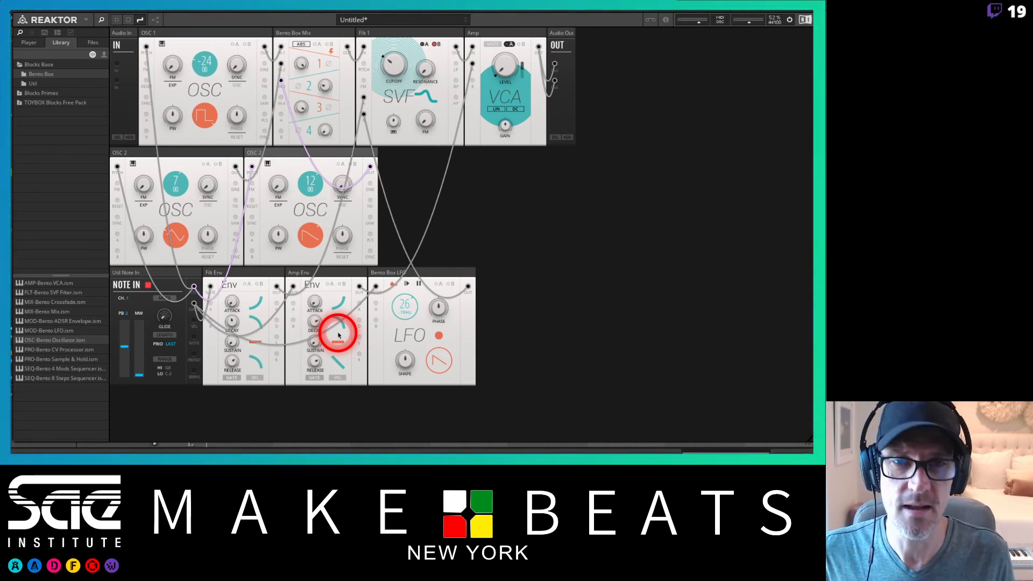
Switch to Ableton Live and play the track to audition the three-oscillator patch.
{"action": "key", "text": "super+Tab"}
{"action": "key", "text": "super+Tab"}
{"action": "key", "text": "super+Tab"}
{"action": "key", "text": "super+Tab"}
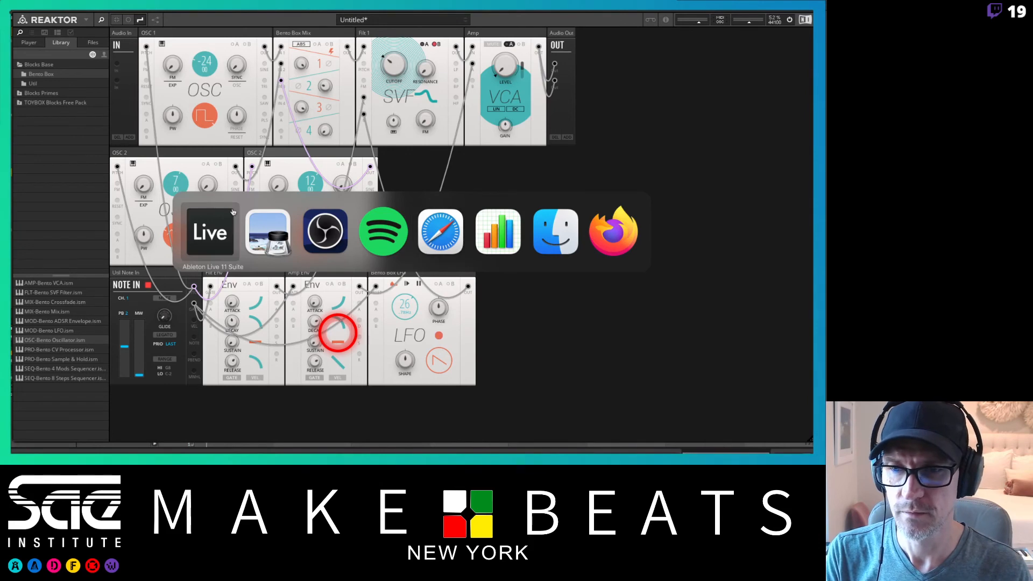
{"action": "left_click", "coordinate": [221, 230]}
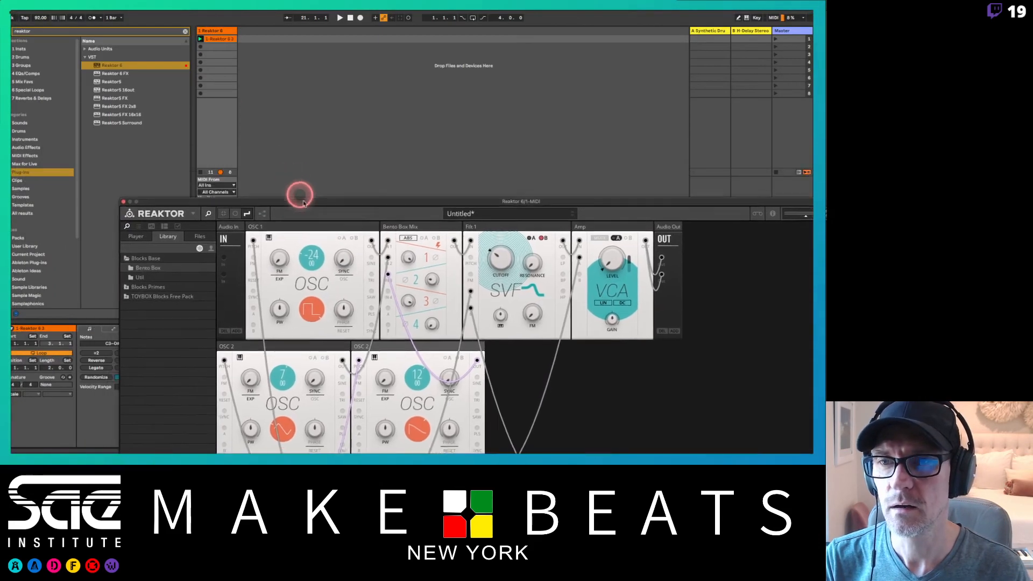
{"action": "left_click", "coordinate": [199, 173]}
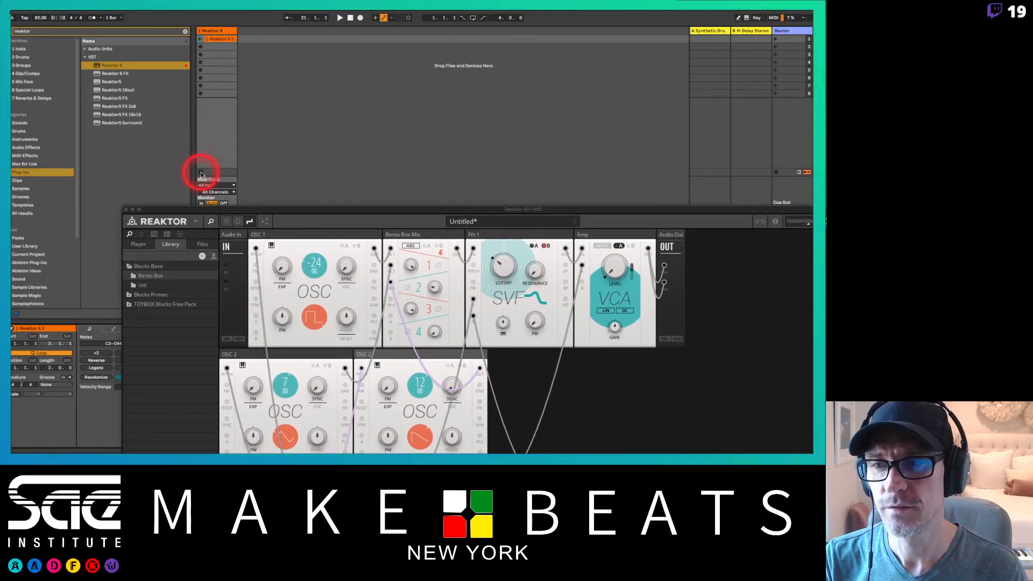
{"action": "key", "text": "space"}
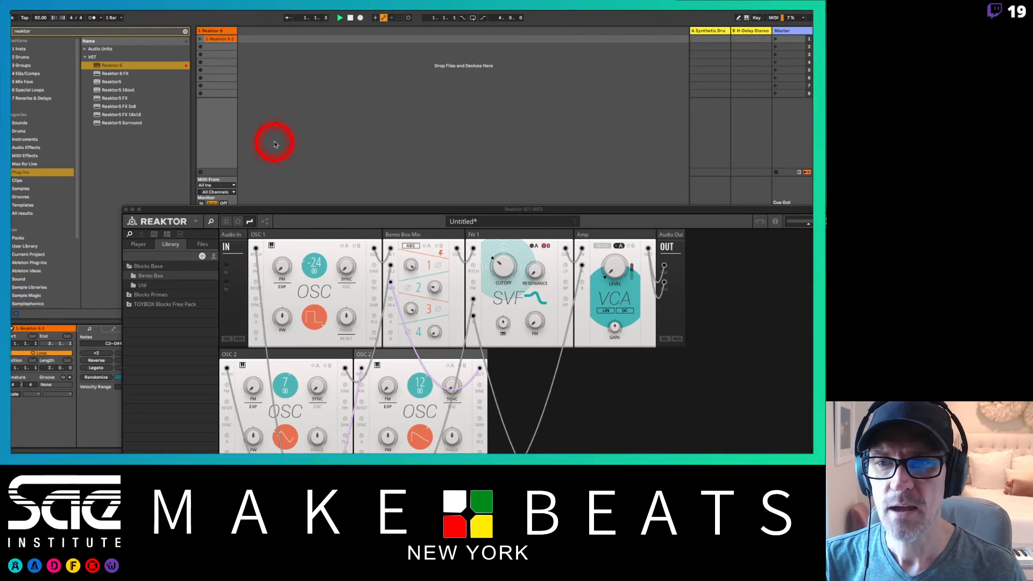
{"action": "left_click_drag", "start_coordinate": [321, 212], "coordinate": [210, 19]}
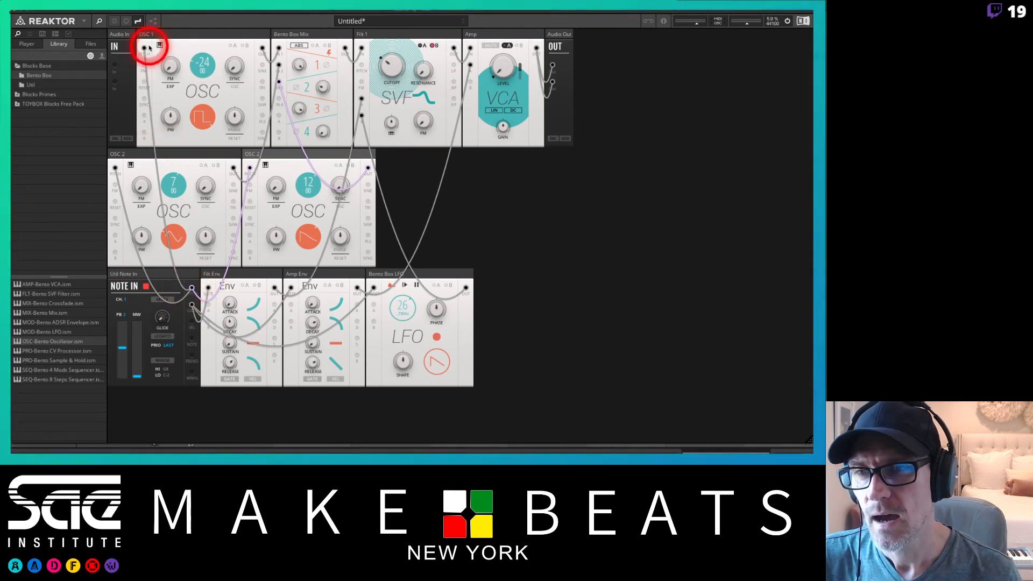
Disconnect the pitch cables from the three oscillators and move OSC 1 into the oscillator row.
{"action": "left_click_drag", "start_coordinate": [145, 48], "coordinate": [153, 45]}
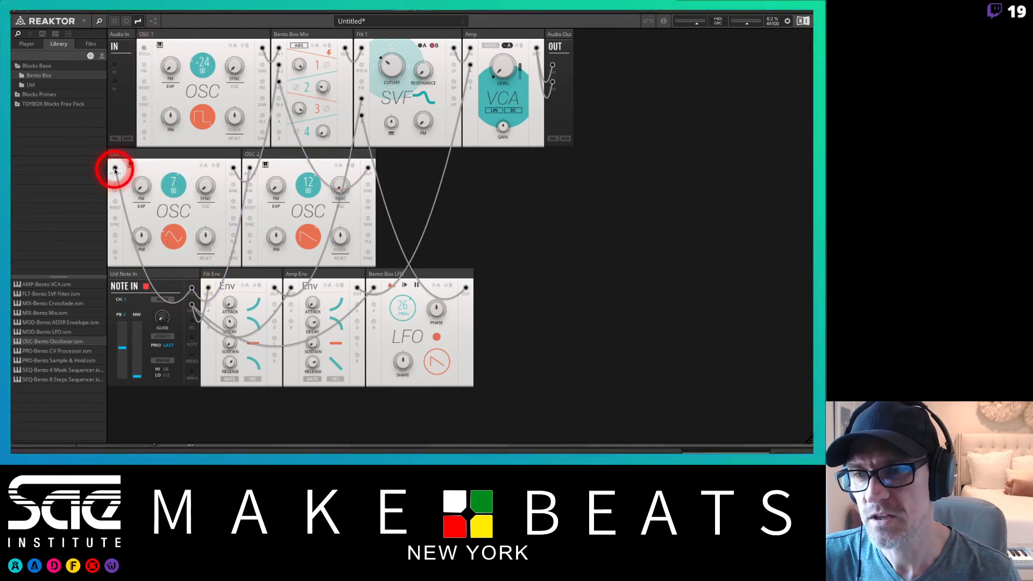
{"action": "left_click_drag", "start_coordinate": [115, 168], "coordinate": [121, 161]}
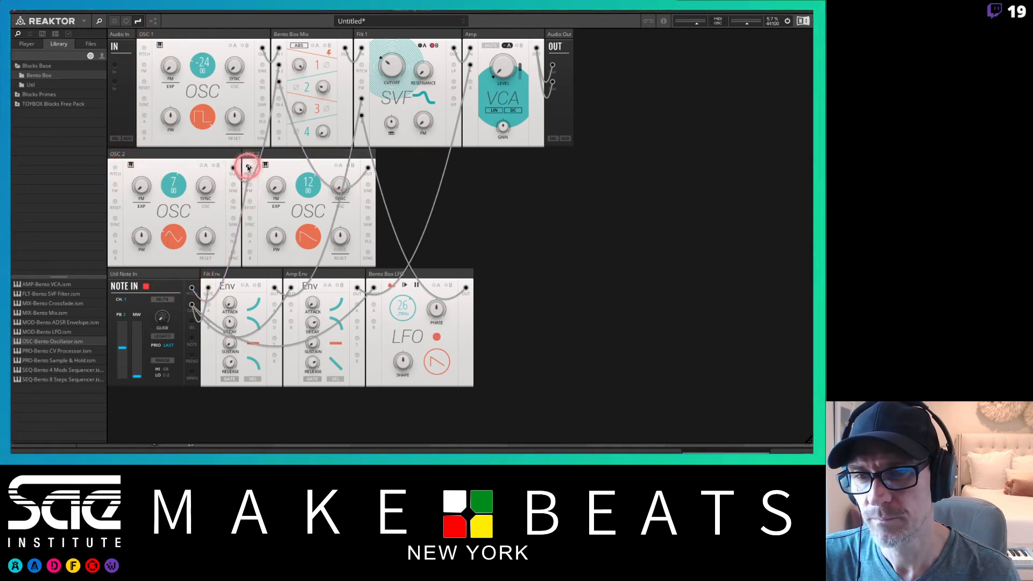
{"action": "left_click_drag", "start_coordinate": [248, 167], "coordinate": [247, 157]}
{"action": "left_click_drag", "start_coordinate": [219, 34], "coordinate": [155, 157]}
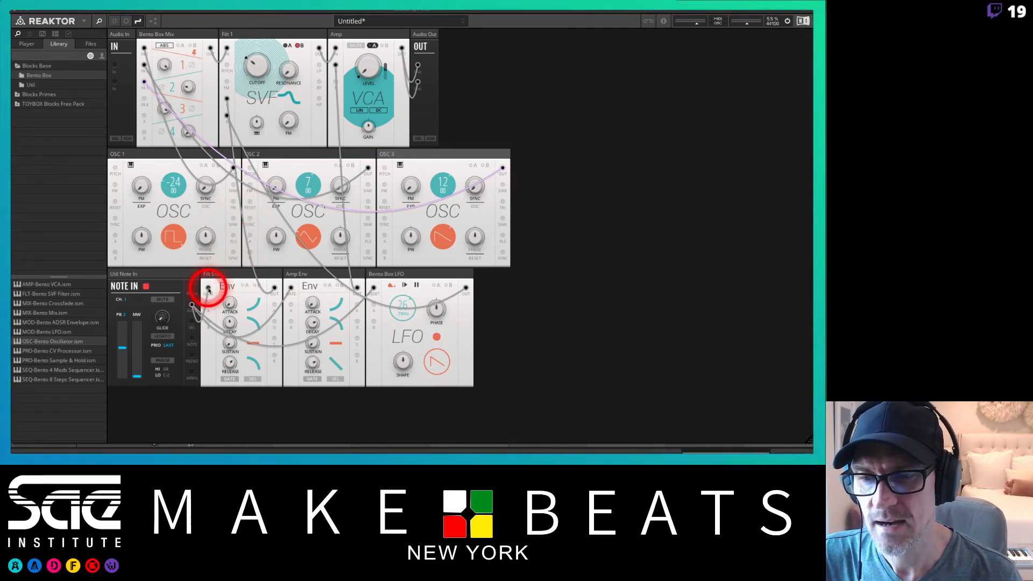
Unplug the envelope gate cables and delete the Note In block.
{"action": "left_click_drag", "start_coordinate": [208, 288], "coordinate": [226, 274]}
{"action": "left_click_drag", "start_coordinate": [291, 288], "coordinate": [384, 275]}
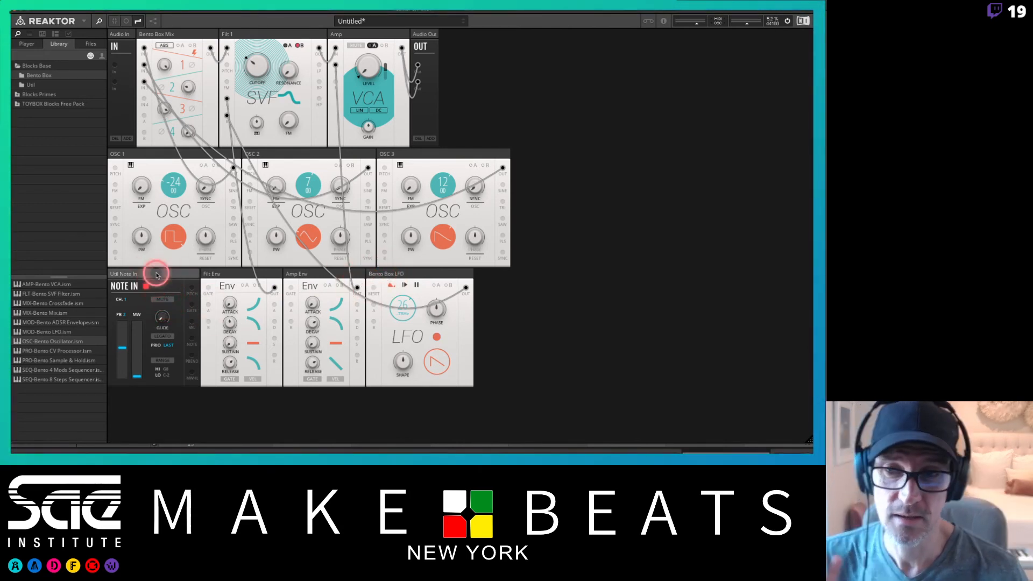
{"action": "key", "text": "Delete"}
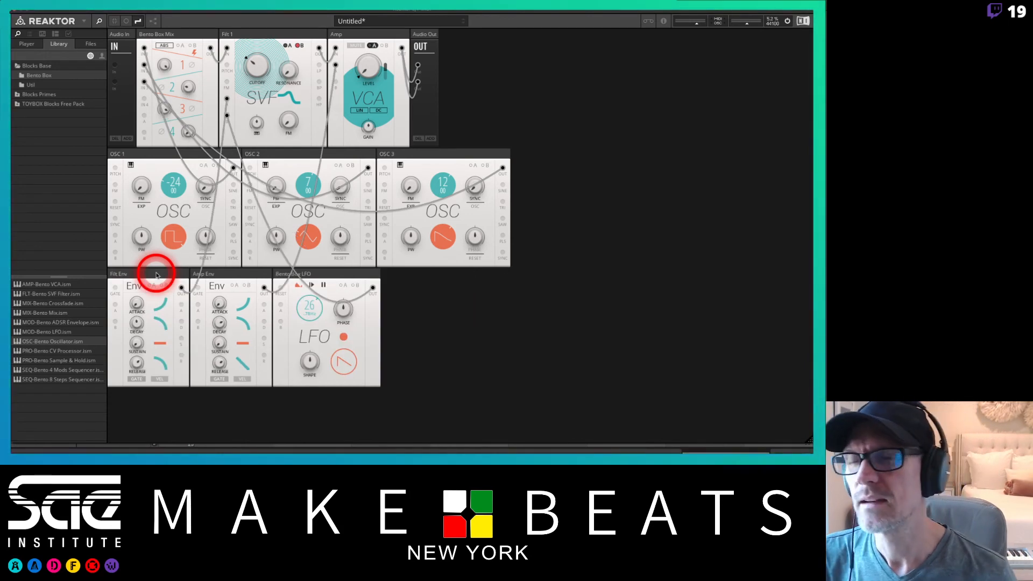
Browse the Util library, then add the Bento Box 8 Steps sequencer to the rack's lower row.
{"action": "left_click", "coordinate": [31, 85]}
{"action": "left_click", "coordinate": [68, 305]}
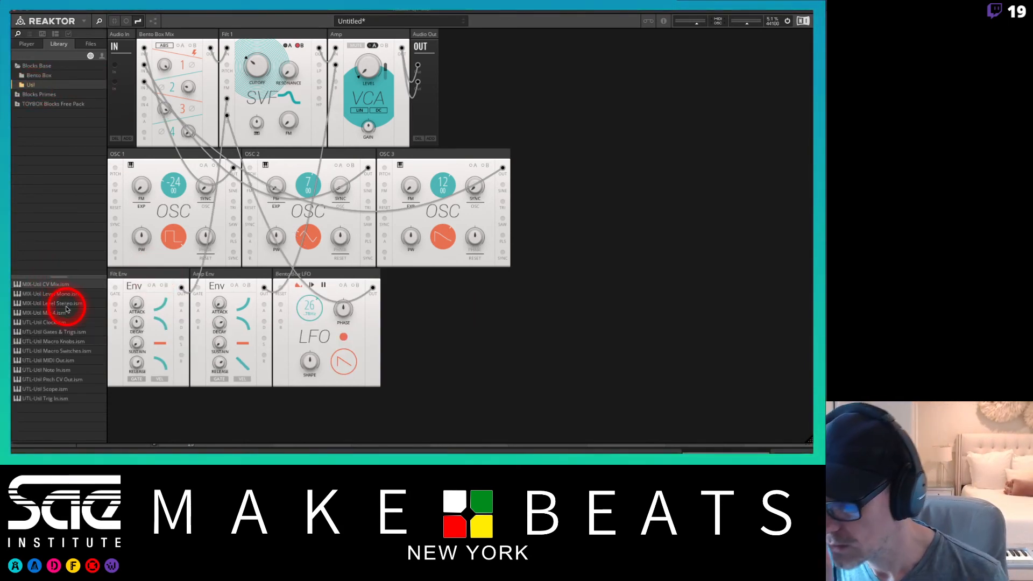
{"action": "left_click", "coordinate": [70, 342]}
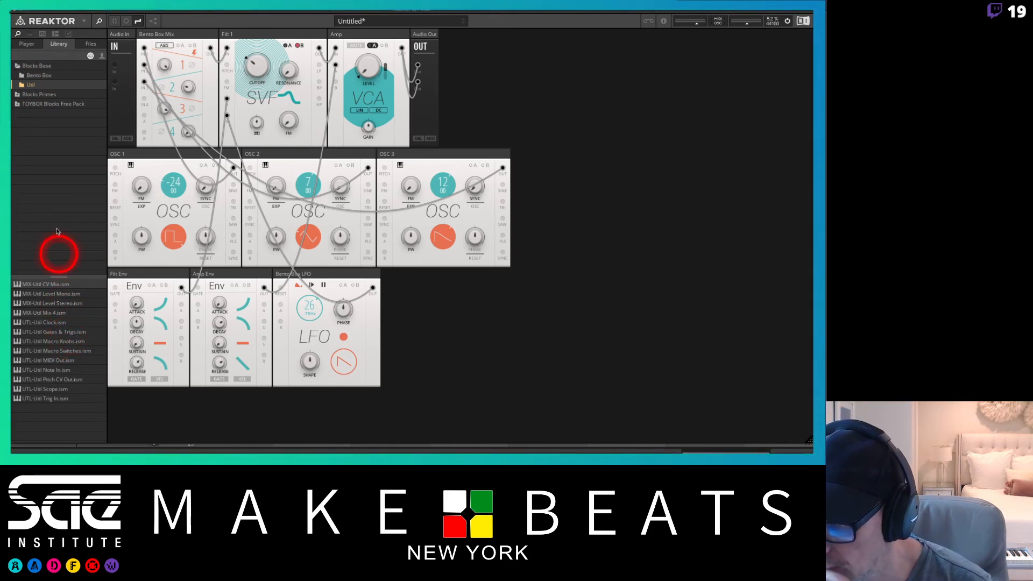
{"action": "left_click", "coordinate": [36, 76]}
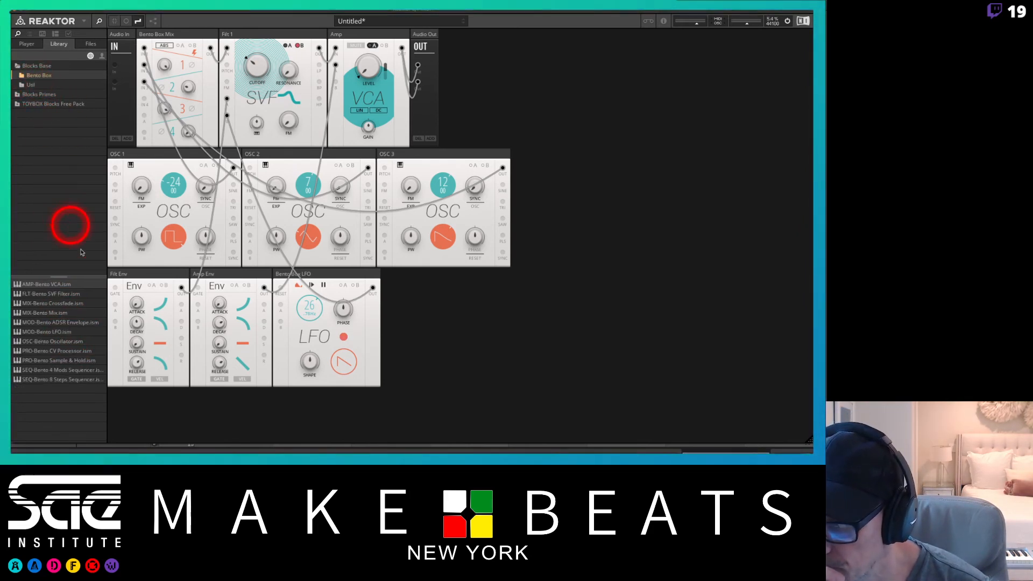
{"action": "left_click", "coordinate": [65, 380]}
{"action": "left_click_drag", "start_coordinate": [65, 382], "coordinate": [106, 272]}
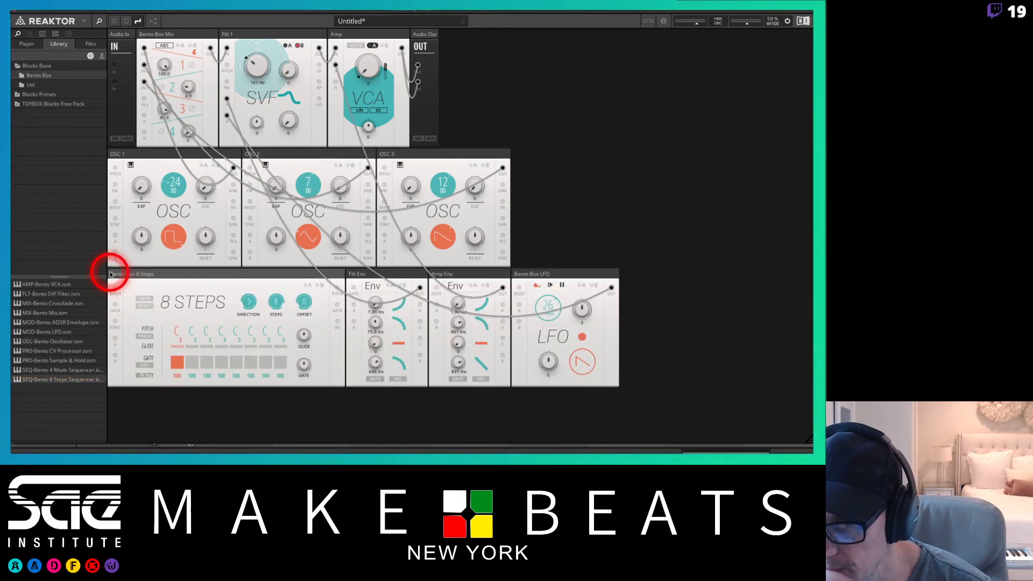
Add the Util Clock block from the Util library to the left of the 8 Steps sequencer.
{"action": "left_click", "coordinate": [236, 294]}
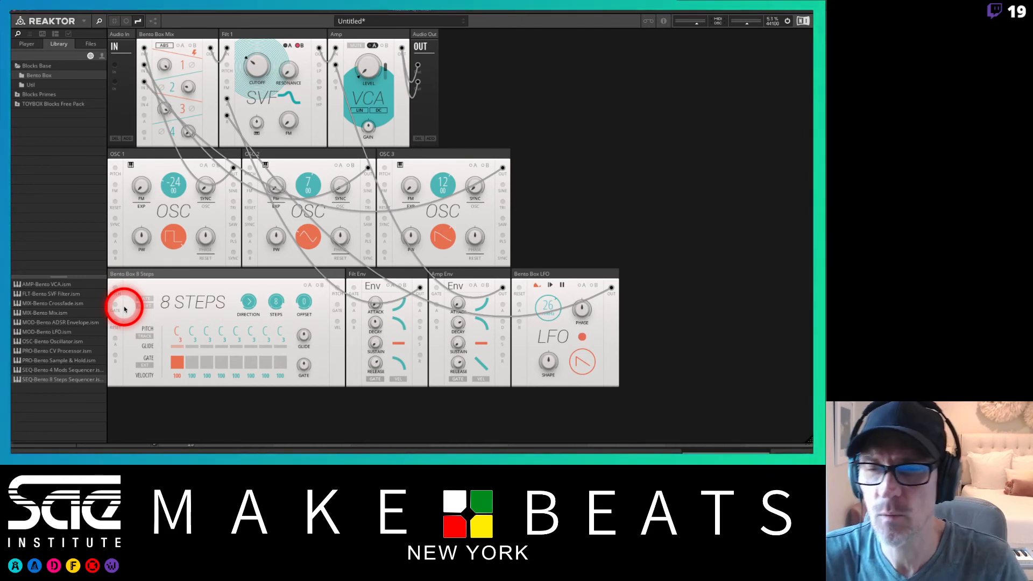
{"action": "left_click", "coordinate": [42, 84]}
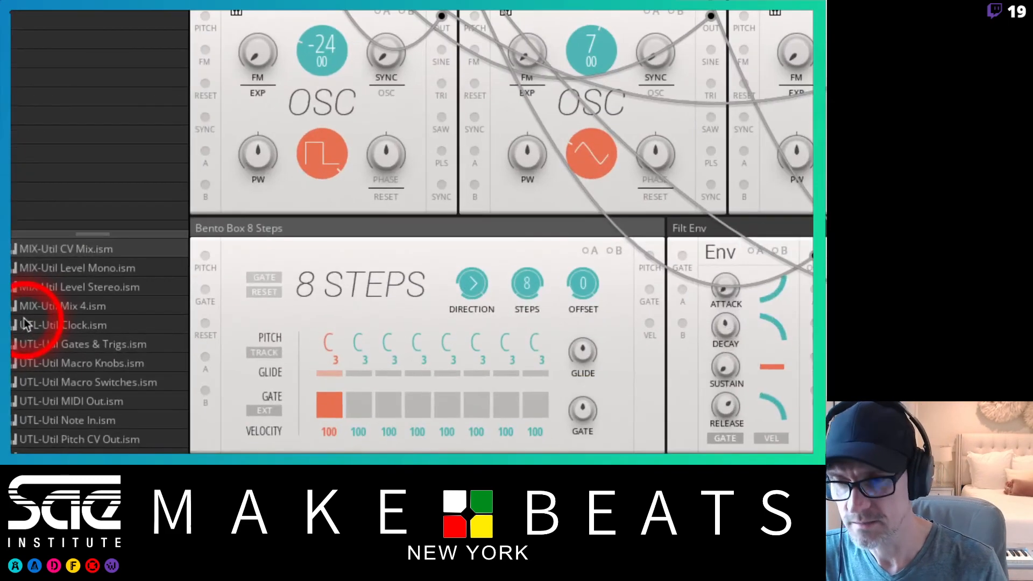
{"action": "left_click_drag", "start_coordinate": [54, 324], "coordinate": [198, 230]}
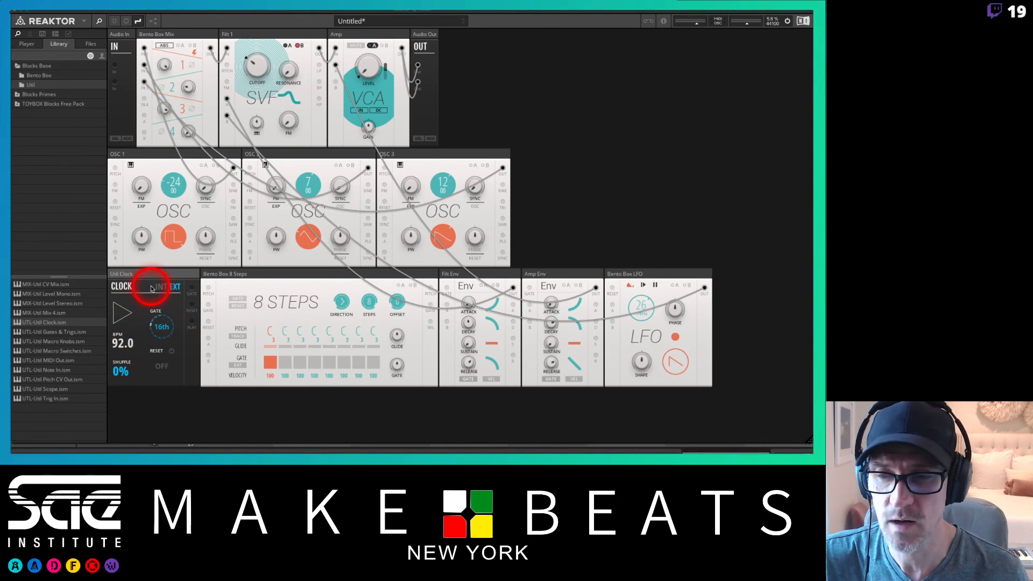
Set up the Clock block and patch its output into the 8 Steps sequencer's clock input.
{"action": "left_click", "coordinate": [176, 288]}
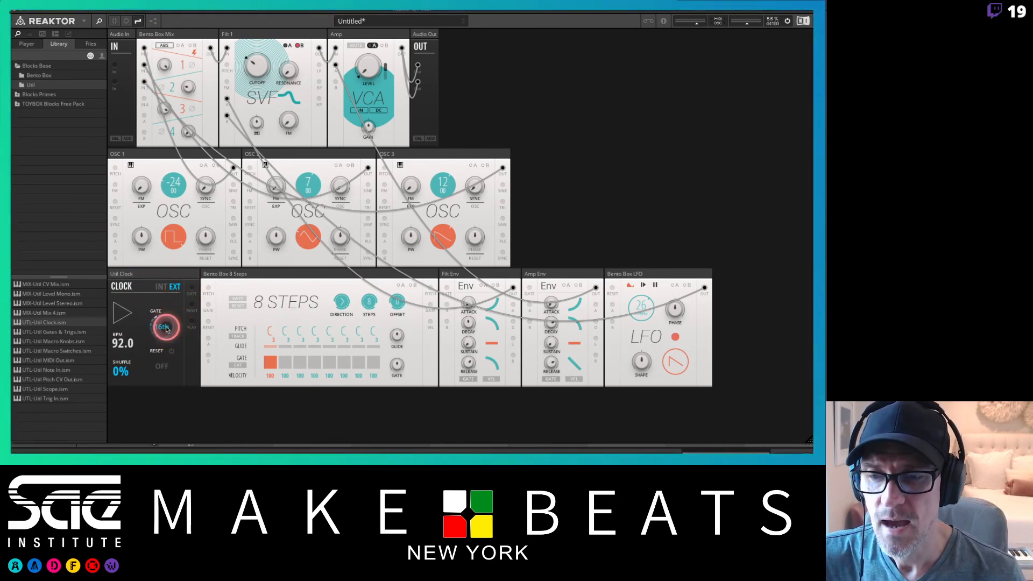
{"action": "left_click", "coordinate": [166, 329]}
{"action": "mouse_move", "coordinate": [160, 334]}
{"action": "left_mouse_down"}
{"action": "mouse_move", "coordinate": [162, 305]}
{"action": "mouse_move", "coordinate": [164, 358]}
{"action": "mouse_move", "coordinate": [164, 336]}
{"action": "left_mouse_up"}
{"action": "left_click", "coordinate": [164, 336]}
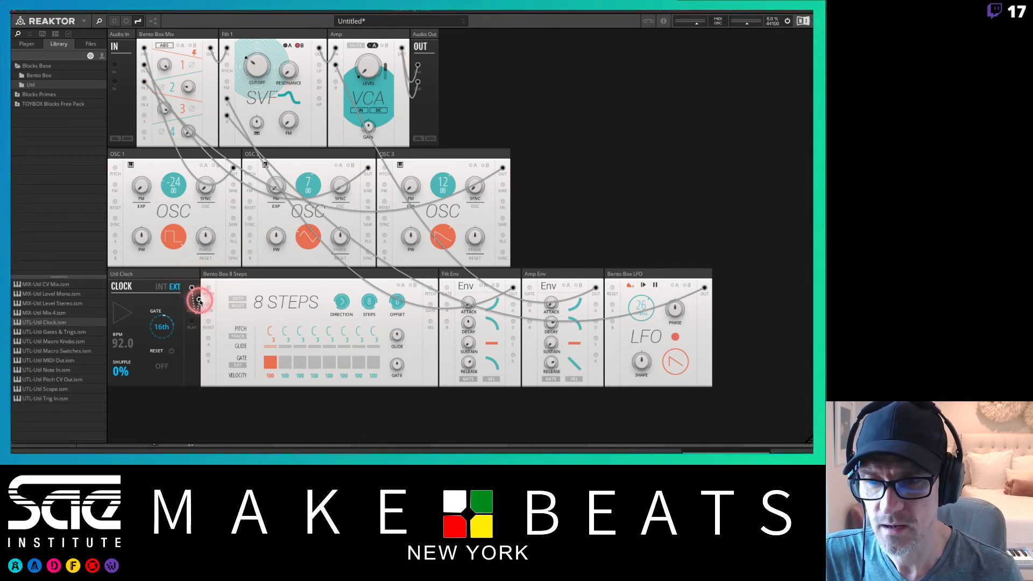
{"action": "left_click_drag", "start_coordinate": [199, 301], "coordinate": [208, 304]}
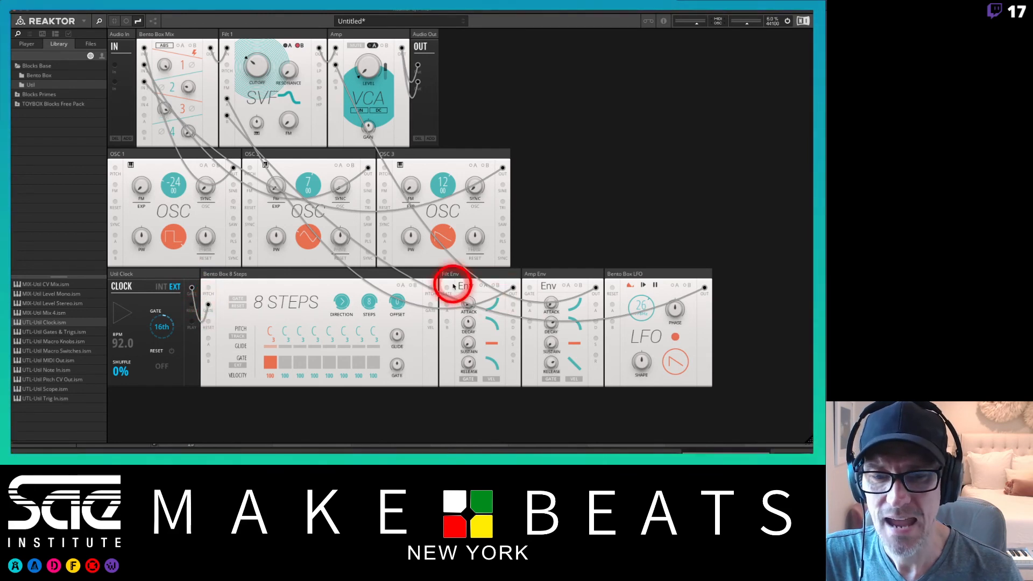
Patch the sequencer's pitch output into the pitch inputs of the oscillators.
{"action": "left_click_drag", "start_coordinate": [431, 288], "coordinate": [115, 167]}
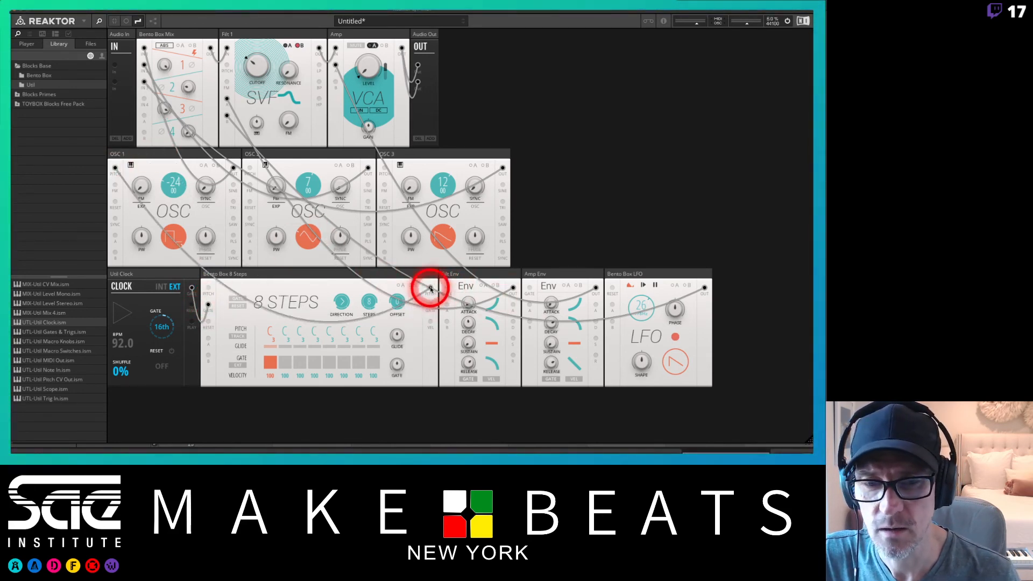
{"action": "left_click_drag", "start_coordinate": [431, 288], "coordinate": [387, 166]}
{"action": "left_click", "coordinate": [423, 237]}
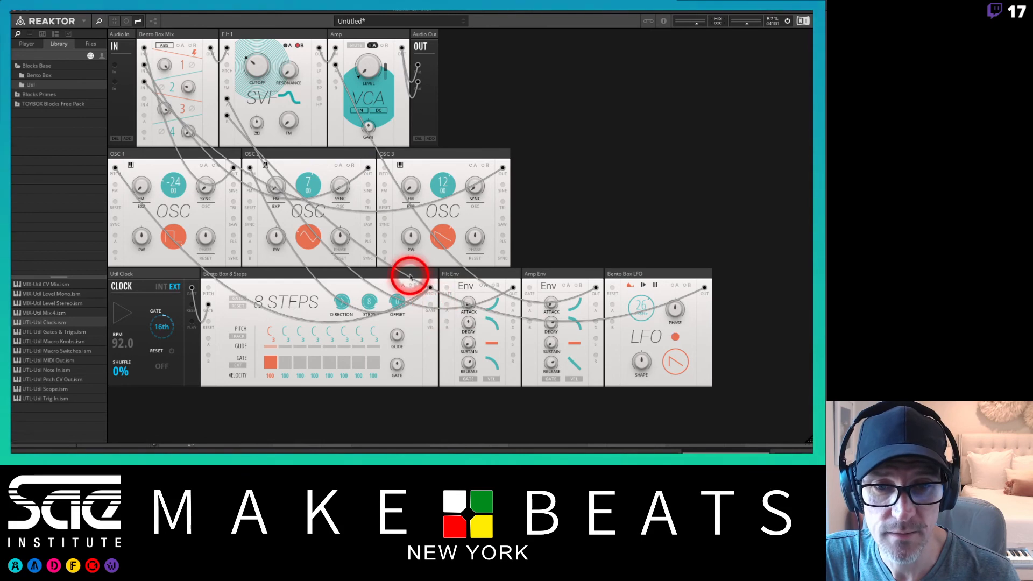
{"action": "left_click_drag", "start_coordinate": [431, 288], "coordinate": [386, 168]}
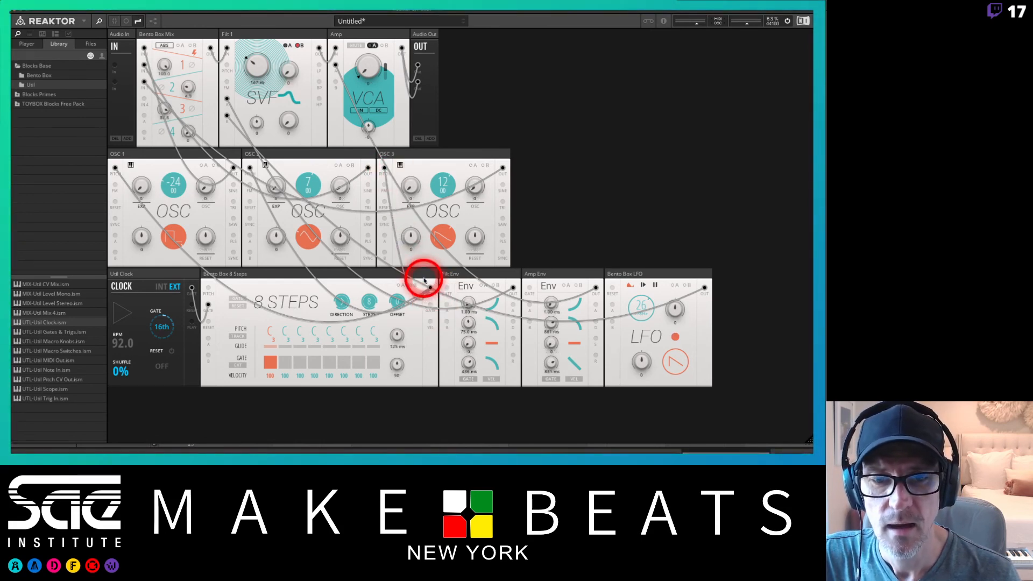
Patch the sequencer's gate output into the filter and amp envelope gate inputs.
{"action": "left_click_drag", "start_coordinate": [432, 305], "coordinate": [498, 290]}
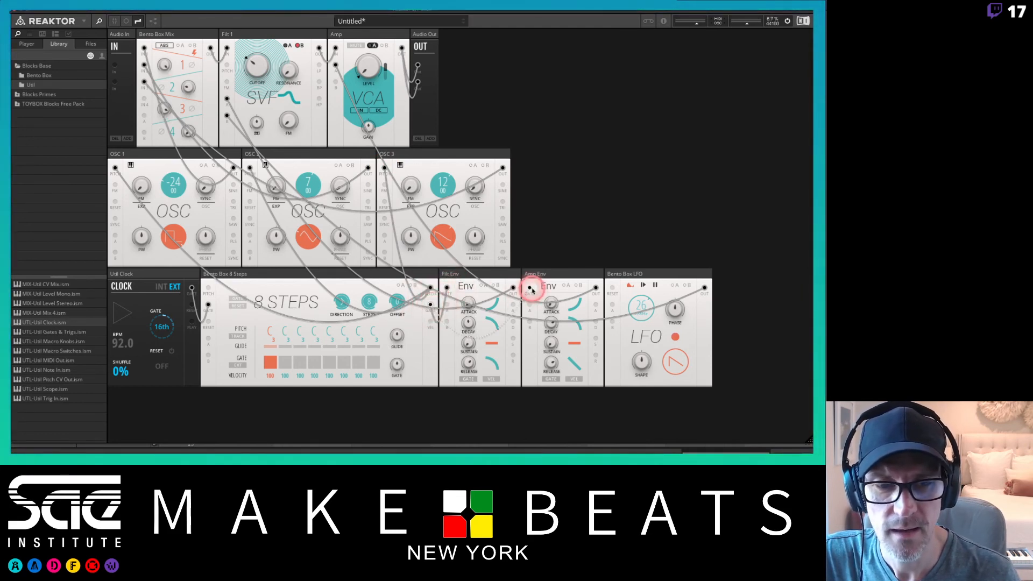
{"action": "left_click", "coordinate": [486, 297]}
{"action": "left_click_drag", "start_coordinate": [431, 304], "coordinate": [613, 289]}
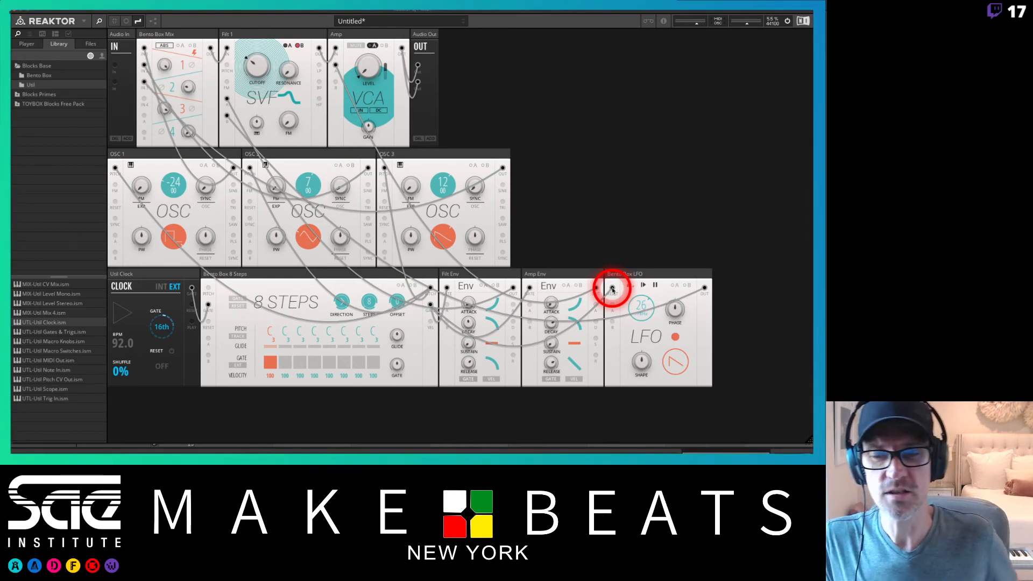
{"action": "left_click_drag", "start_coordinate": [612, 290], "coordinate": [208, 323]}
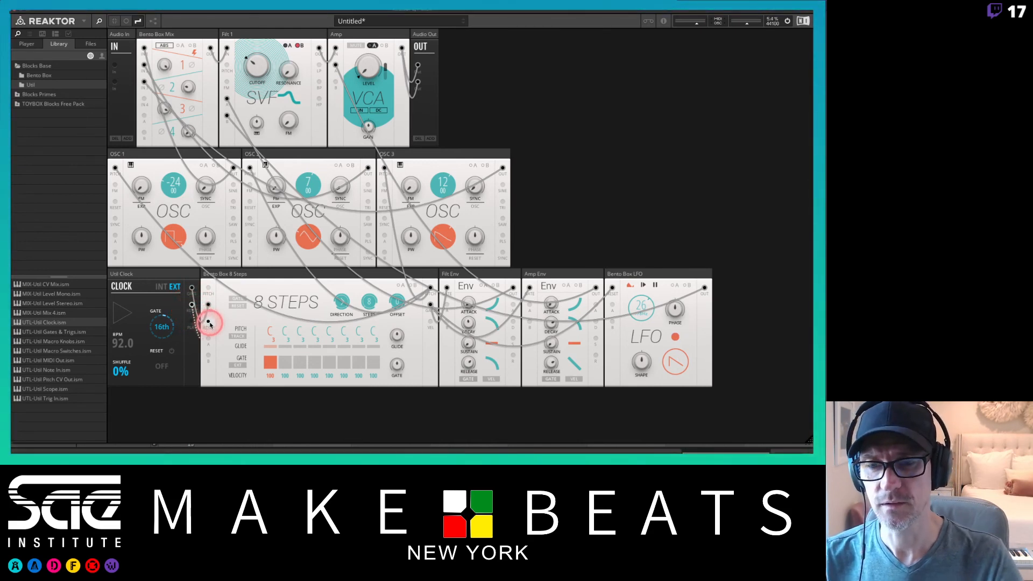
{"action": "left_click", "coordinate": [210, 325]}
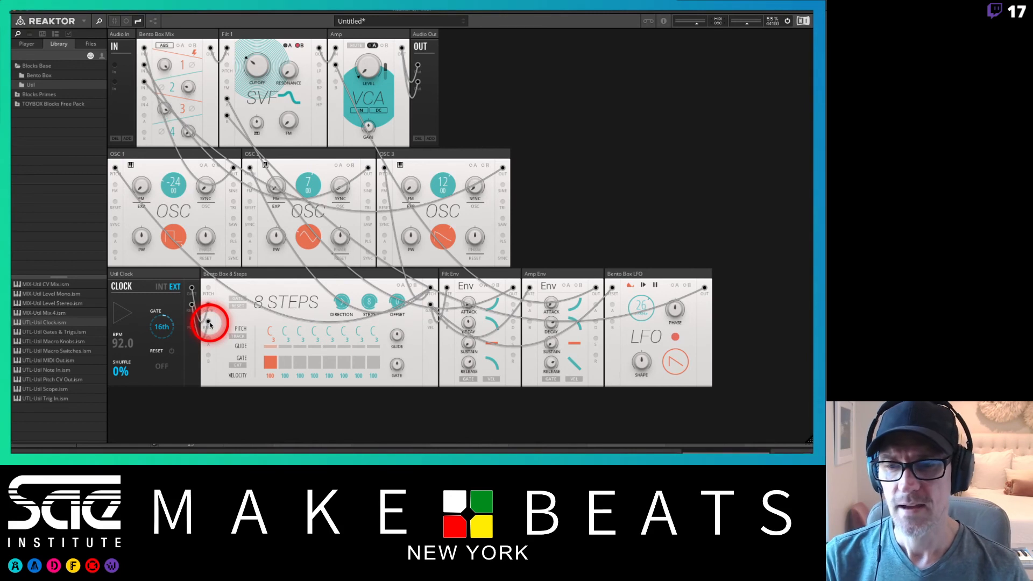
{"action": "left_click_drag", "start_coordinate": [210, 324], "coordinate": [324, 311]}
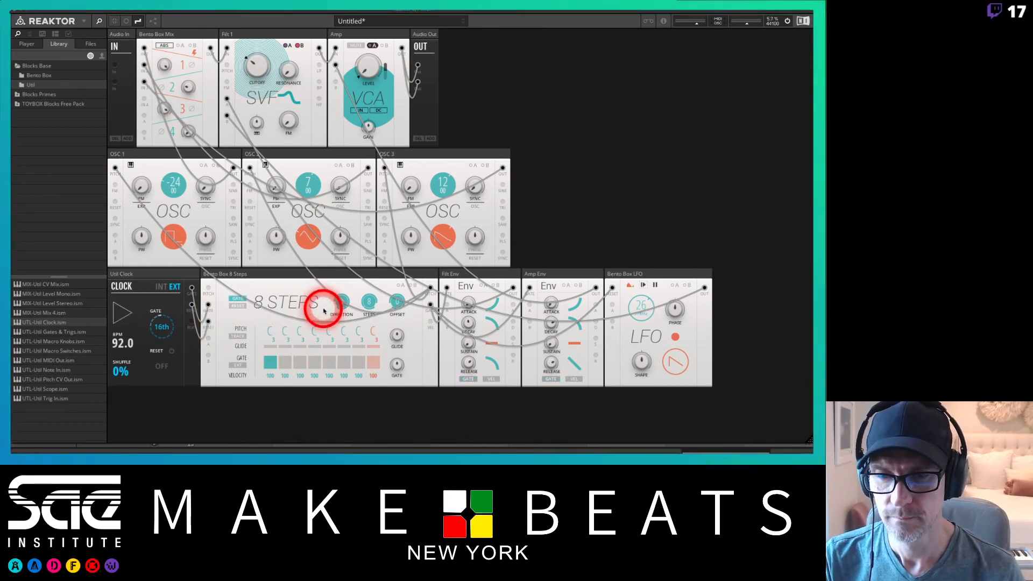
Switch on the gate for all eight sequencer steps.
{"action": "left_click_drag", "start_coordinate": [324, 311], "coordinate": [366, 305]}
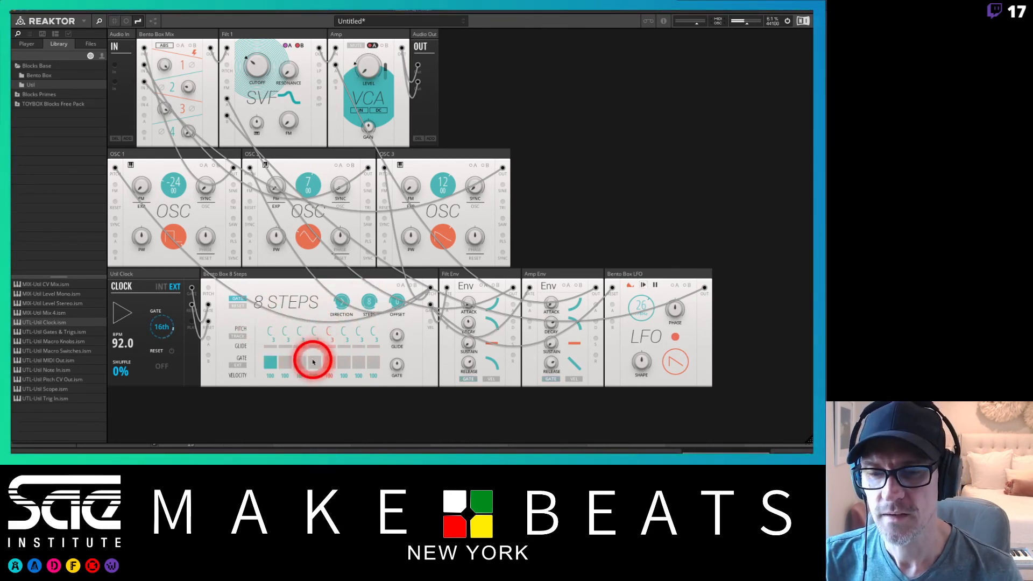
{"action": "left_click", "coordinate": [286, 361]}
{"action": "left_click", "coordinate": [300, 362]}
{"action": "left_click", "coordinate": [310, 364]}
{"action": "left_click", "coordinate": [327, 363]}
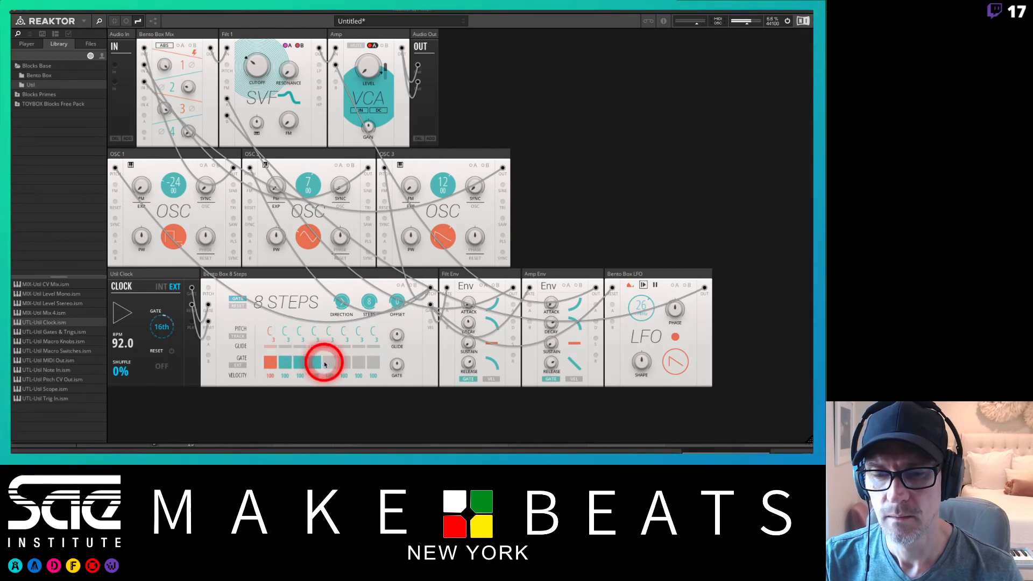
{"action": "left_click", "coordinate": [347, 364]}
{"action": "left_click", "coordinate": [360, 365]}
{"action": "left_click", "coordinate": [376, 364]}
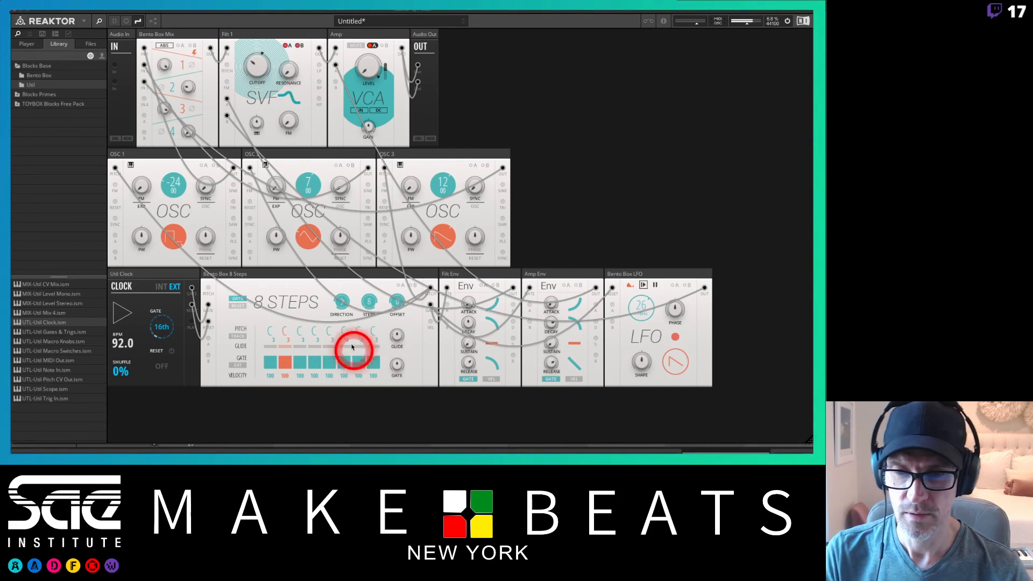
Set the eight step pitches to C, C, A#, G#, G, D#, F and G.
{"action": "right_click", "coordinate": [298, 329]}
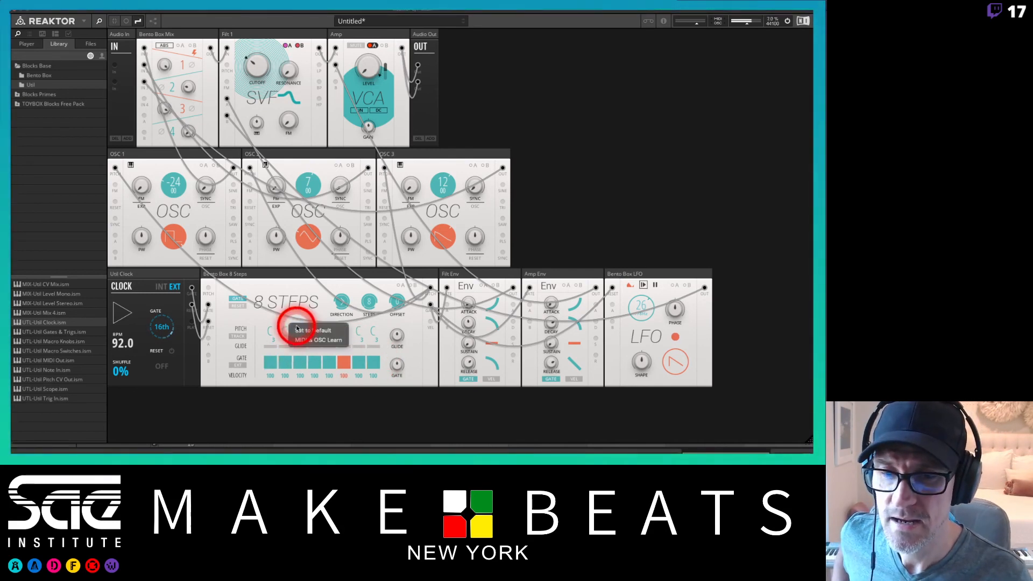
{"action": "left_click", "coordinate": [284, 330]}
{"action": "left_click_drag", "start_coordinate": [284, 332], "coordinate": [285, 326]}
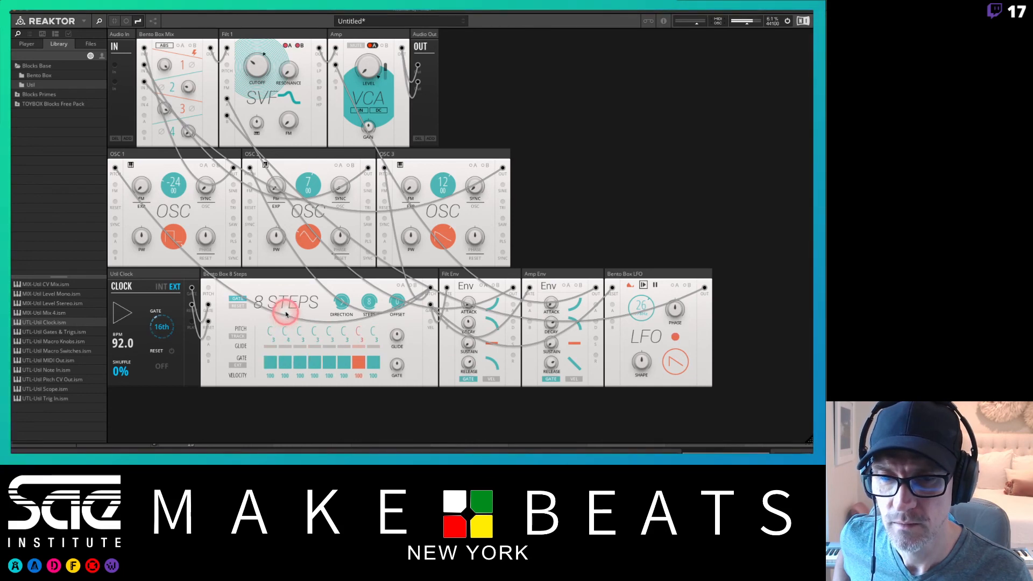
{"action": "left_click_drag", "start_coordinate": [299, 331], "coordinate": [301, 342]}
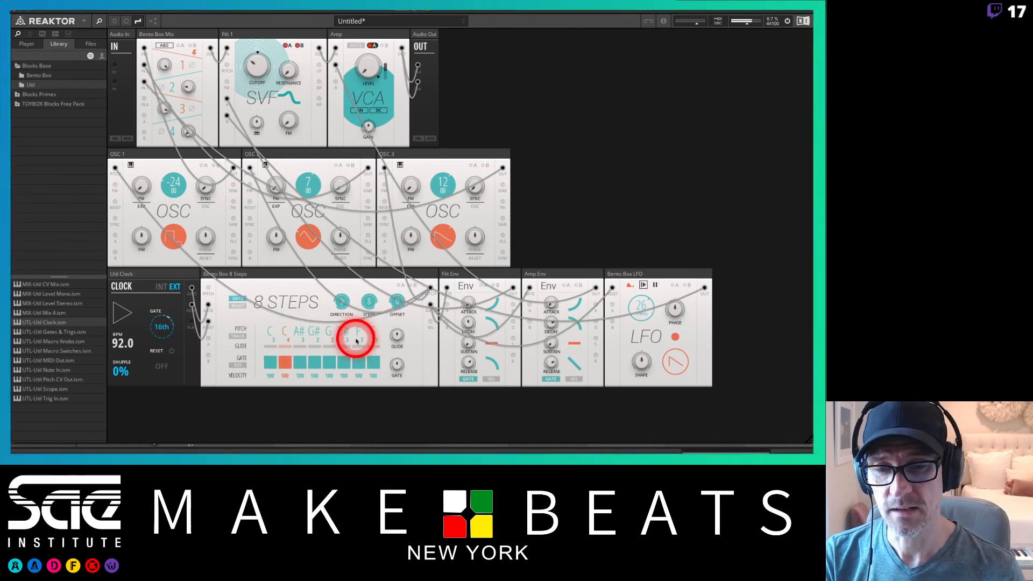
{"action": "left_click_drag", "start_coordinate": [388, 358], "coordinate": [393, 322]}
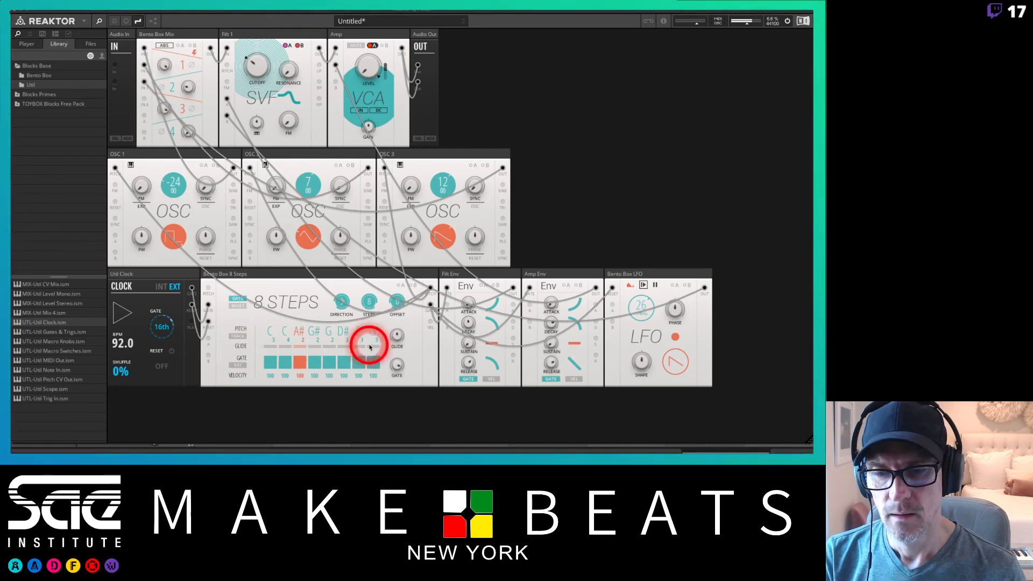
{"action": "left_click_drag", "start_coordinate": [396, 336], "coordinate": [396, 302]}
Enable glide on a few steps and adjust the sequencer's glide amount.
{"action": "double_click", "coordinate": [398, 364]}
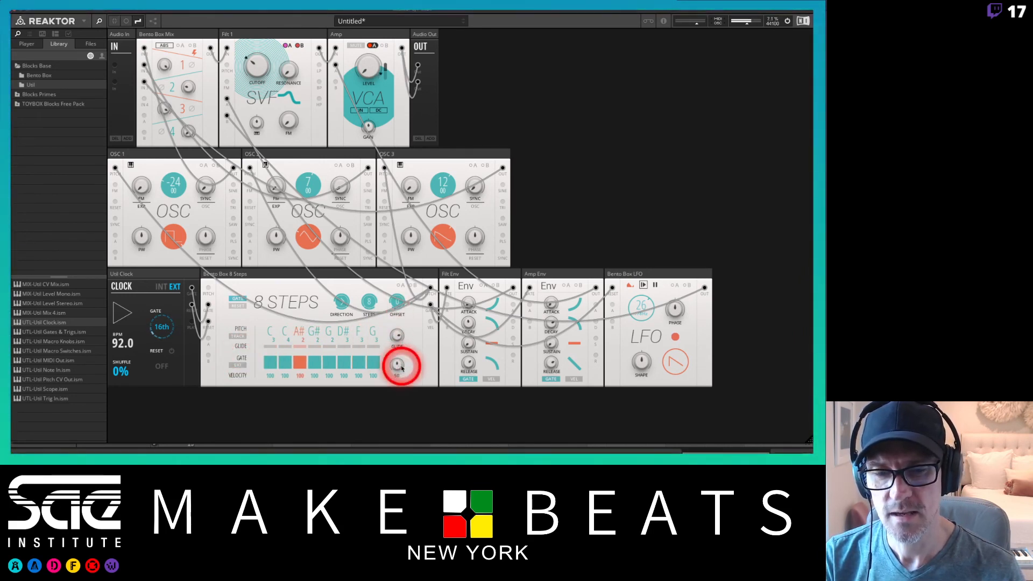
{"action": "left_click", "coordinate": [270, 347]}
{"action": "left_click", "coordinate": [287, 348]}
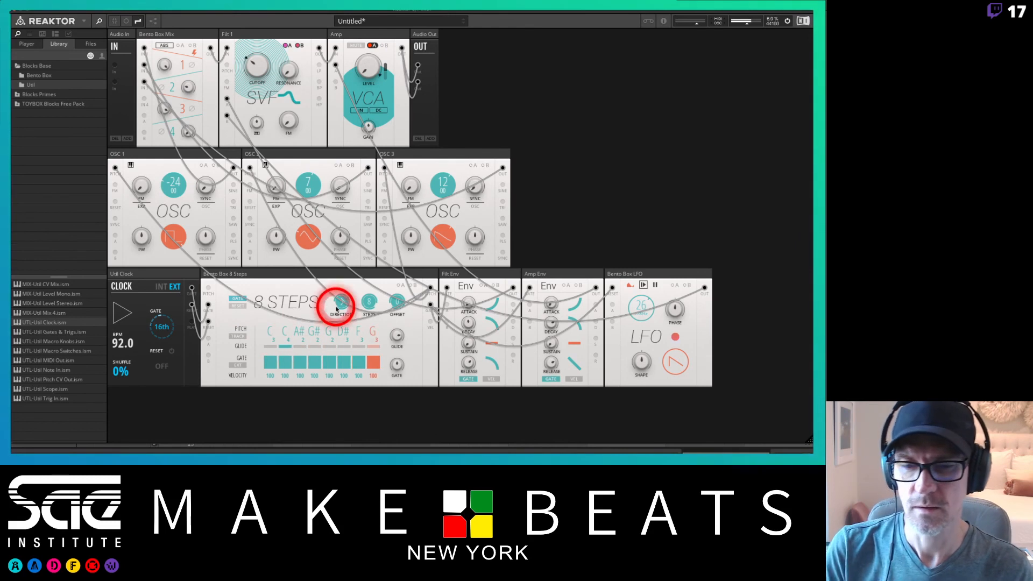
{"action": "left_click_drag", "start_coordinate": [398, 346], "coordinate": [395, 354]}
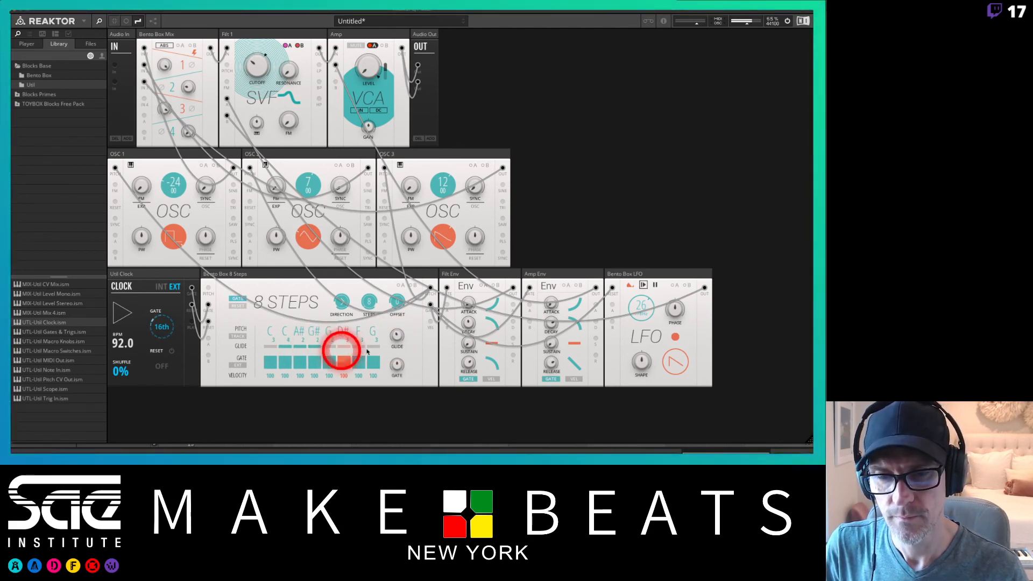
{"action": "left_click", "coordinate": [397, 336]}
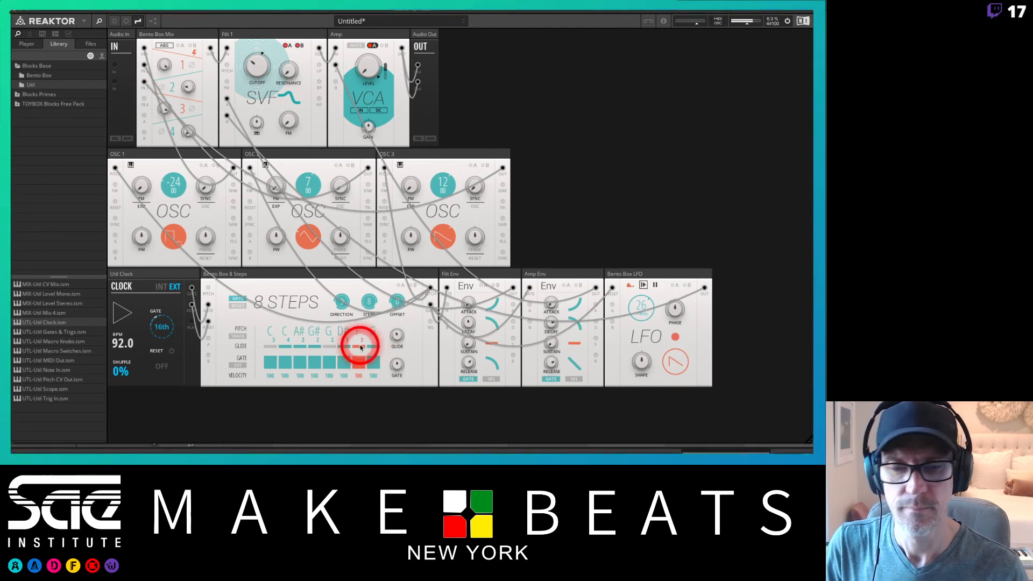
{"action": "left_click", "coordinate": [396, 335]}
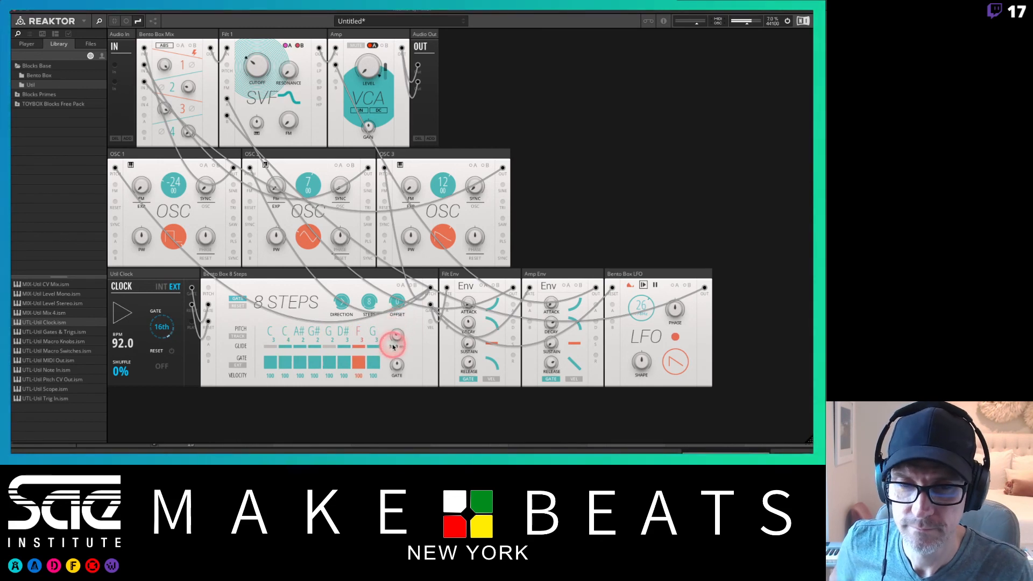
Change the sequencer's playback direction setting.
{"action": "left_click", "coordinate": [341, 302]}
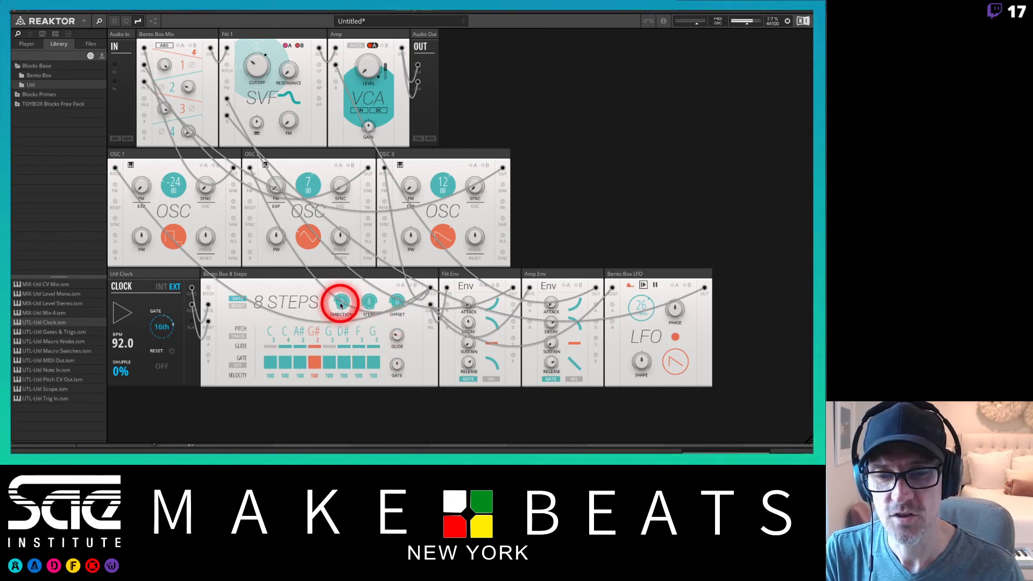
{"action": "left_click", "coordinate": [342, 304]}
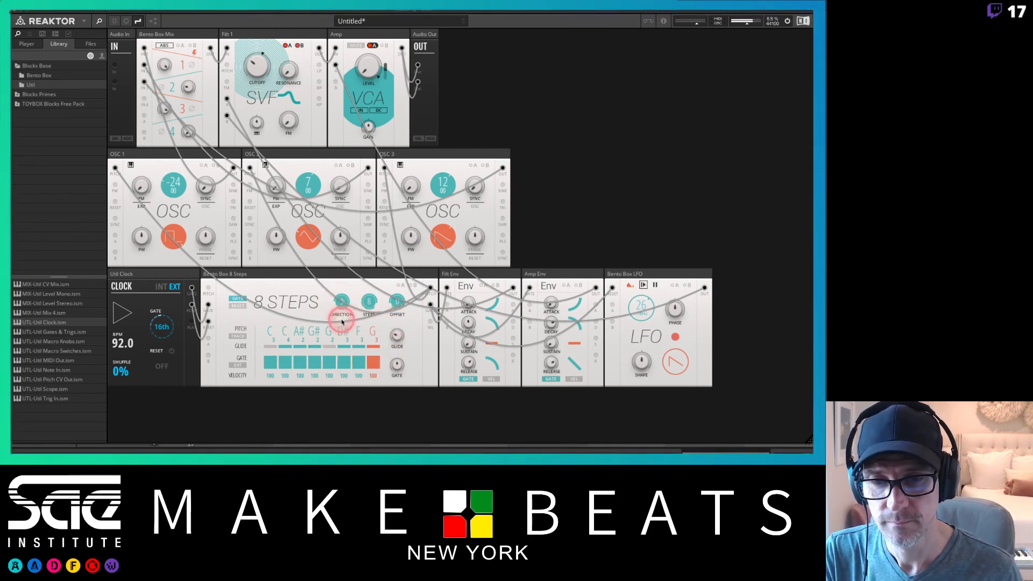
{"action": "left_click_drag", "start_coordinate": [347, 280], "coordinate": [346, 282]}
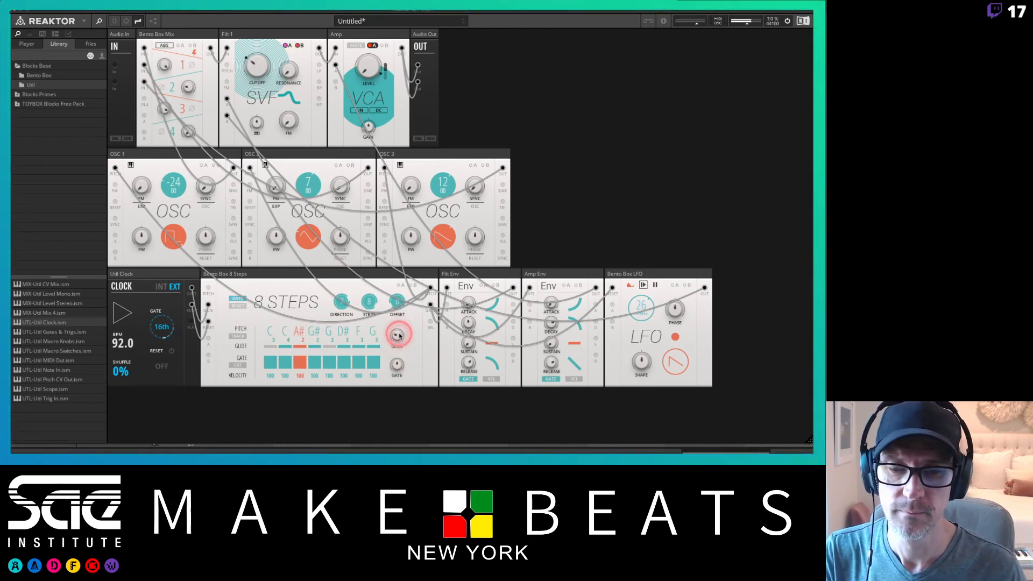
{"action": "left_click_drag", "start_coordinate": [341, 303], "coordinate": [343, 292]}
{"action": "left_click", "coordinate": [344, 291]}
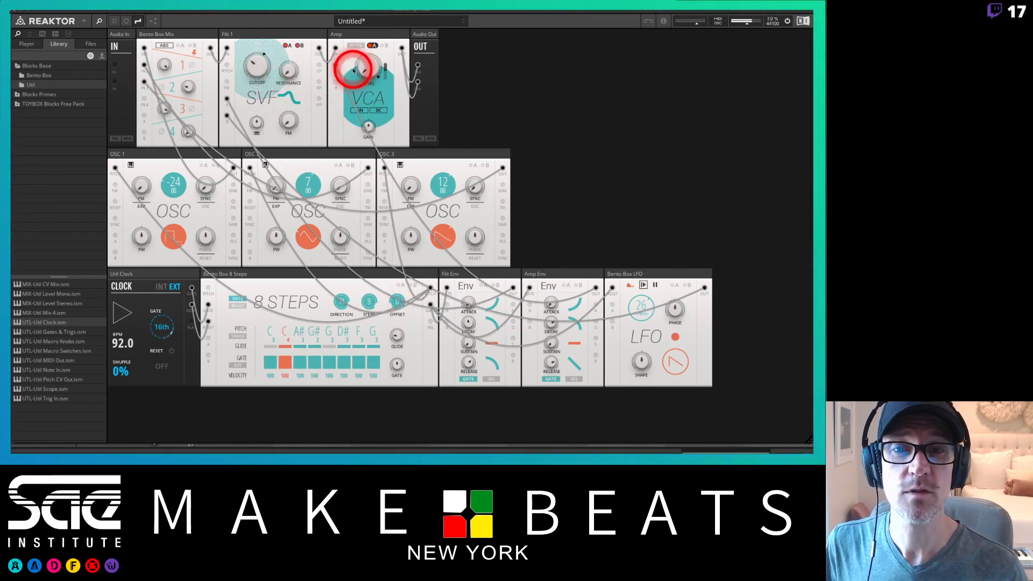
Lower the filter cutoff and adjust the decay and release of both the filter and amp envelopes.
{"action": "left_click_drag", "start_coordinate": [256, 70], "coordinate": [252, 98]}
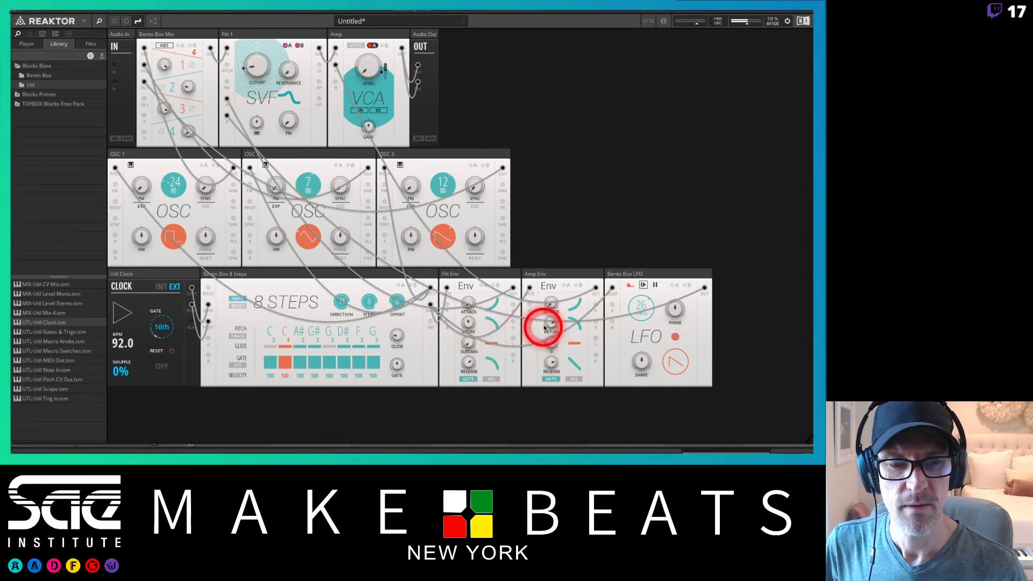
{"action": "left_click_drag", "start_coordinate": [469, 325], "coordinate": [468, 309]}
{"action": "left_click_drag", "start_coordinate": [467, 365], "coordinate": [466, 390]}
{"action": "left_click_drag", "start_coordinate": [468, 323], "coordinate": [469, 343]}
{"action": "left_click_drag", "start_coordinate": [550, 325], "coordinate": [551, 293]}
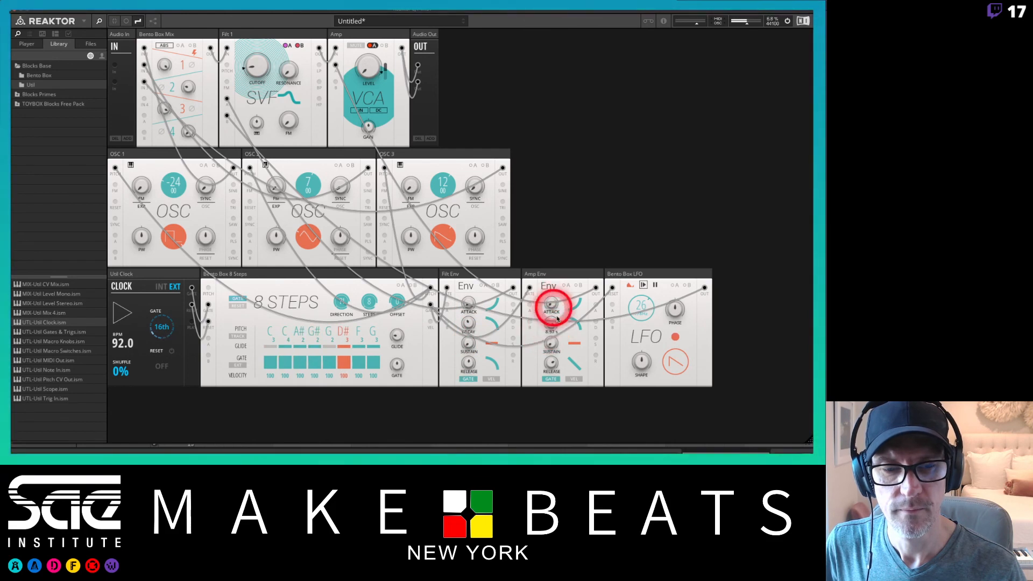
{"action": "mouse_move", "coordinate": [551, 366]}
{"action": "left_mouse_down"}
{"action": "mouse_move", "coordinate": [553, 333]}
{"action": "mouse_move", "coordinate": [530, 330]}
{"action": "left_mouse_up"}
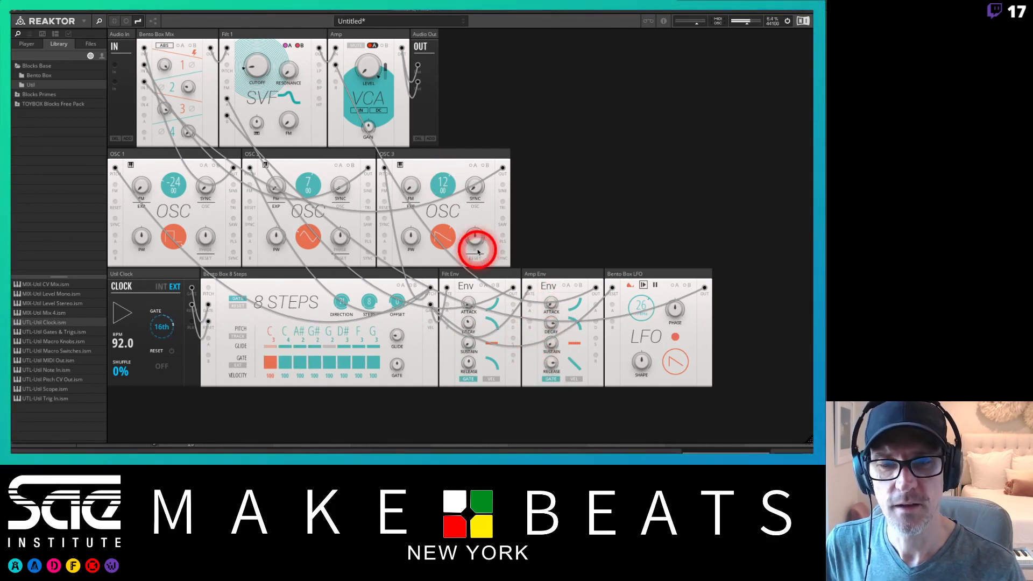
Adjust the 8 Steps sequencer's gate length knob up and back down.
{"action": "left_click_drag", "start_coordinate": [398, 366], "coordinate": [398, 214]}
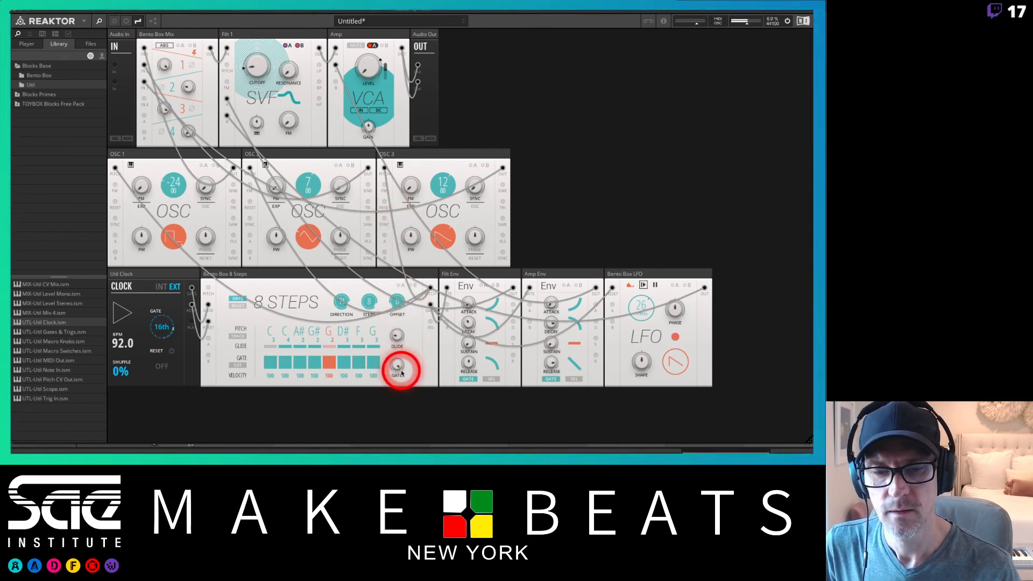
{"action": "left_click_drag", "start_coordinate": [399, 366], "coordinate": [401, 429]}
Toggle the sequencer's gate and pitch input mode options.
{"action": "left_click", "coordinate": [270, 369]}
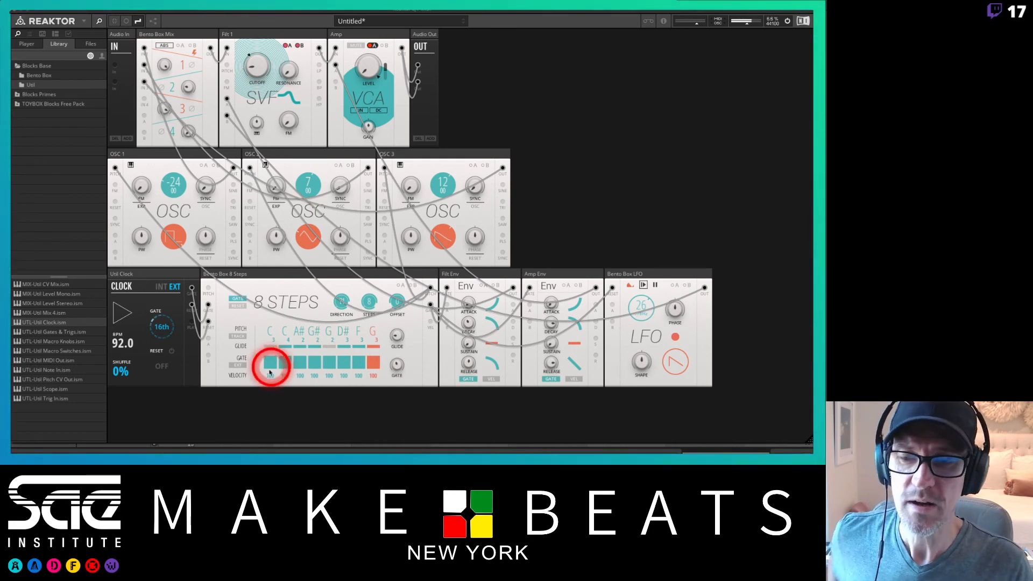
{"action": "left_click", "coordinate": [241, 364]}
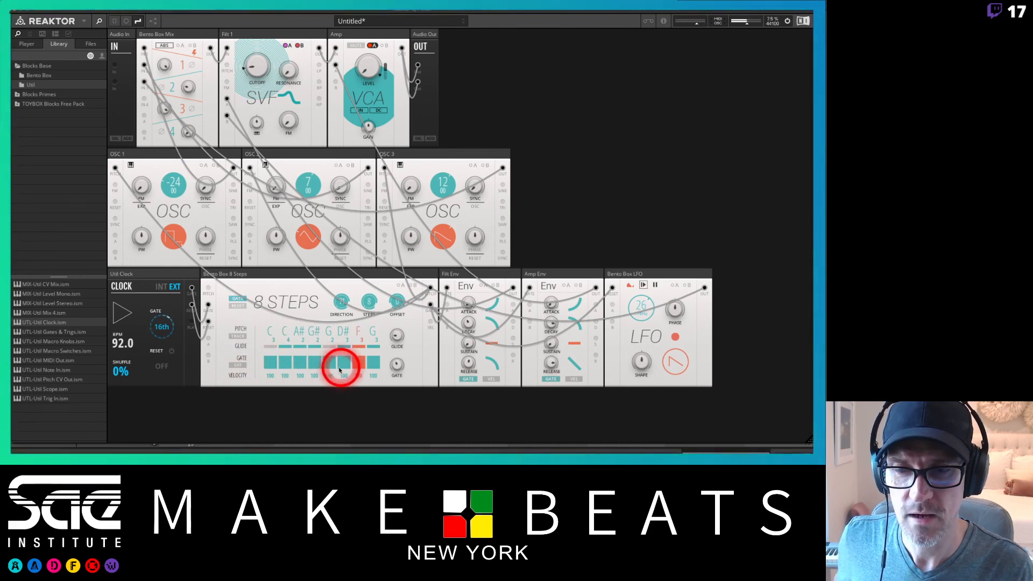
{"action": "left_click", "coordinate": [238, 338]}
{"action": "left_click", "coordinate": [238, 337]}
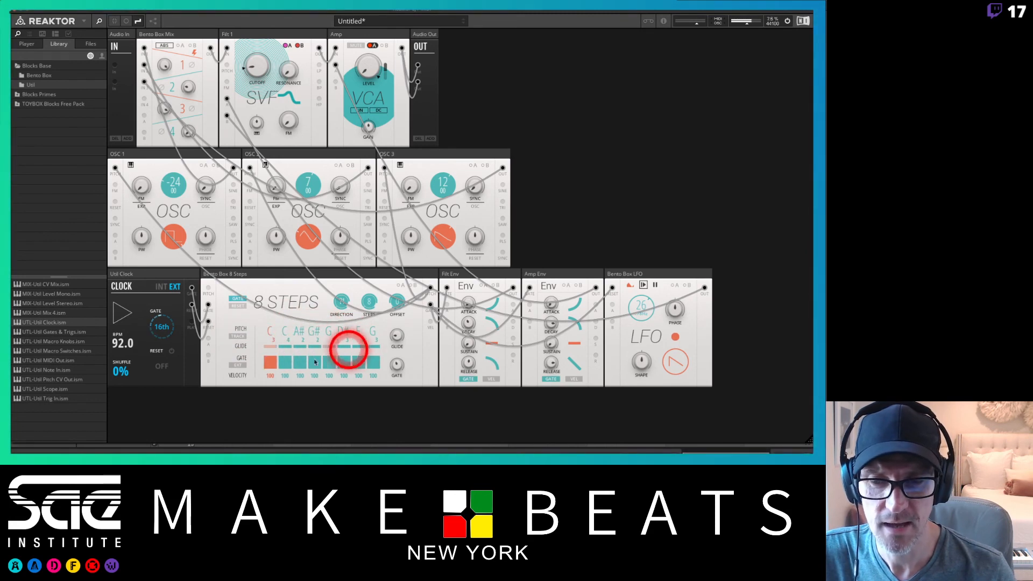
{"action": "left_click_drag", "start_coordinate": [225, 102], "coordinate": [211, 36]}
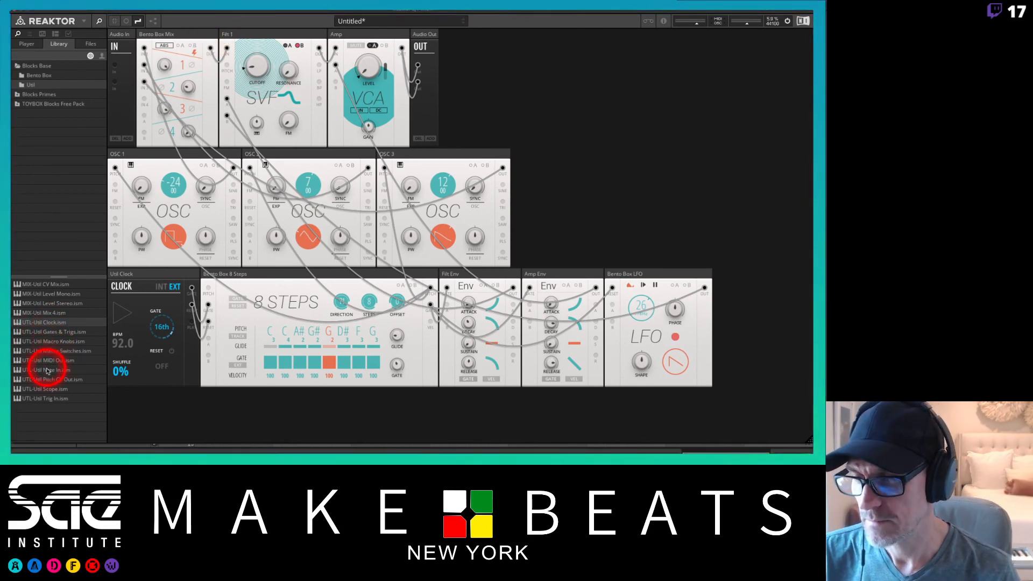
Add a Util Note In block beside the clock, patch it into the 8 Steps sequencer, and enable pitch tracking.
{"action": "left_click_drag", "start_coordinate": [47, 370], "coordinate": [121, 274]}
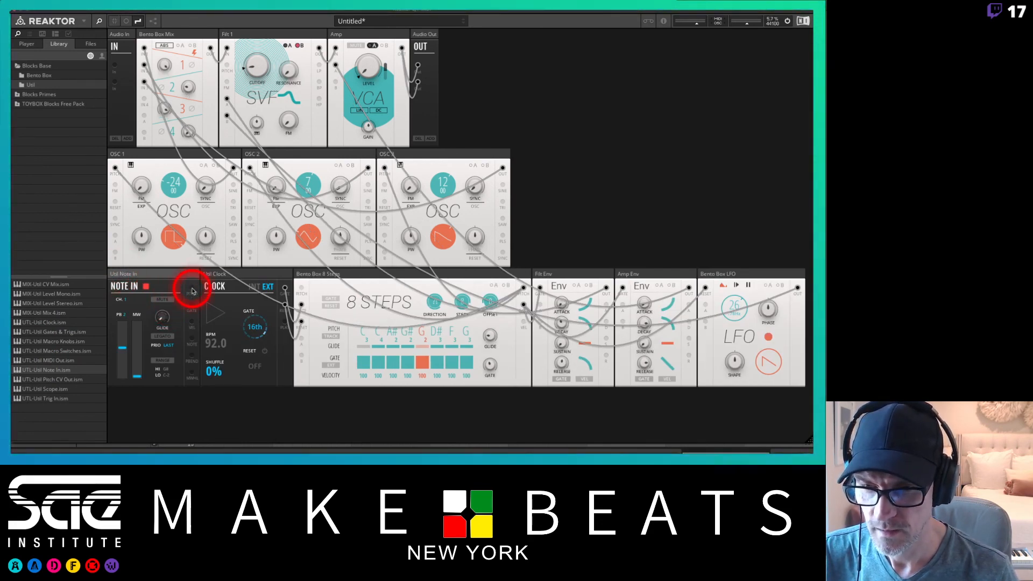
{"action": "left_click_drag", "start_coordinate": [192, 292], "coordinate": [302, 289]}
{"action": "left_click", "coordinate": [332, 336]}
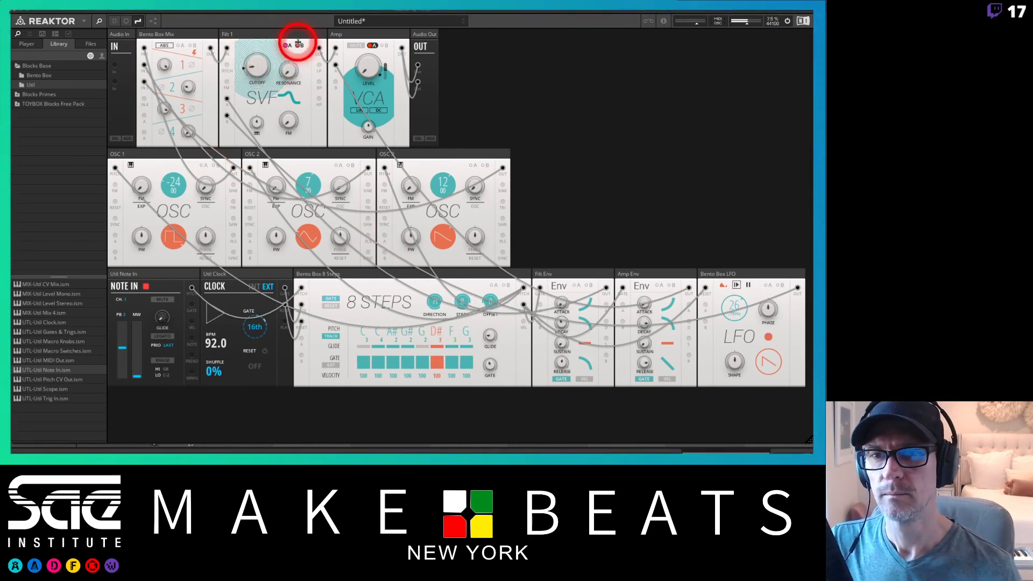
Adjust the filter's cutoff and toggle its A/B setting.
{"action": "left_click", "coordinate": [299, 45]}
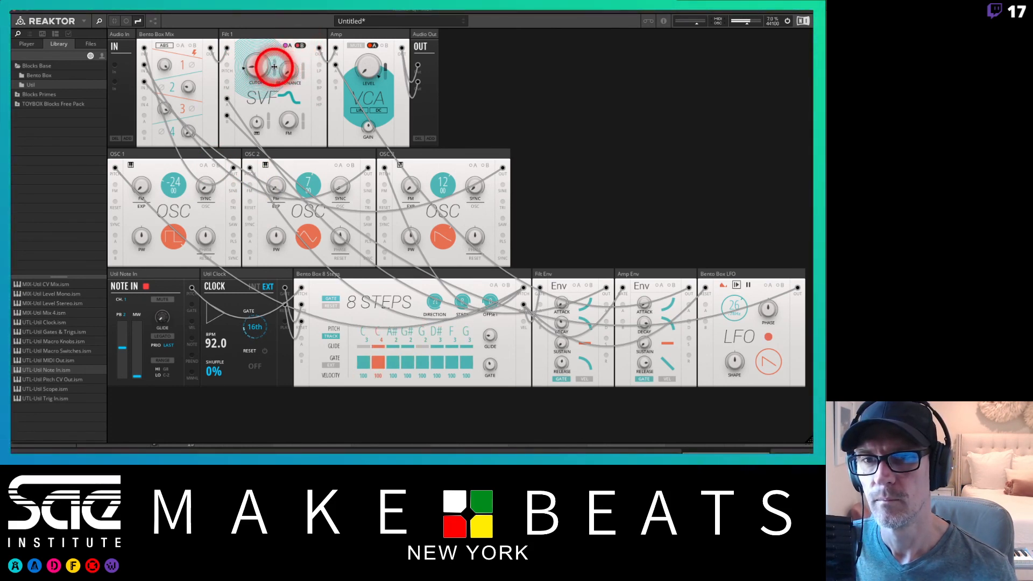
{"action": "left_click_drag", "start_coordinate": [274, 68], "coordinate": [259, 43]}
{"action": "left_click", "coordinate": [287, 46]}
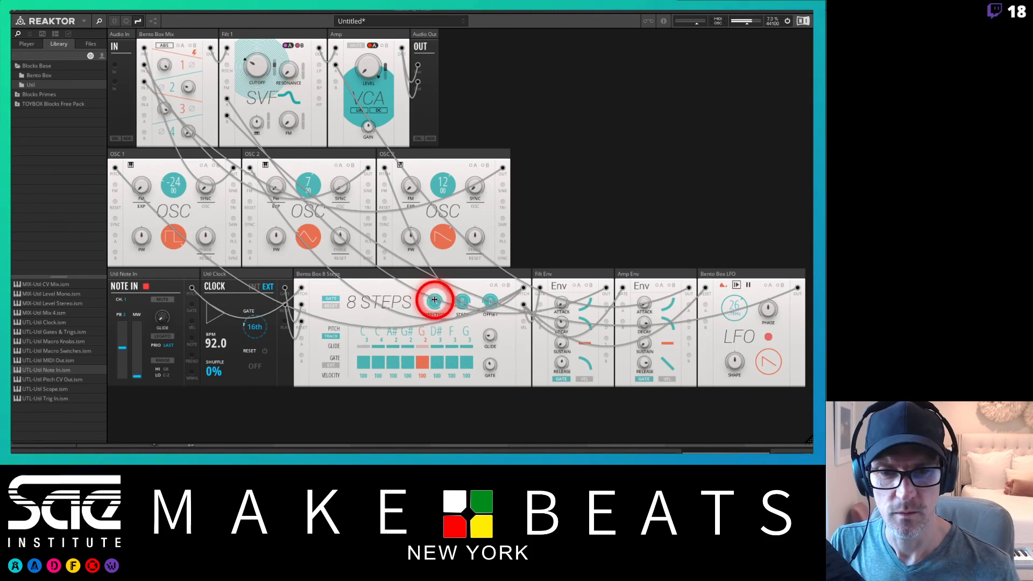
Adjust the sequencer's direction control.
{"action": "left_click_drag", "start_coordinate": [441, 303], "coordinate": [435, 301]}
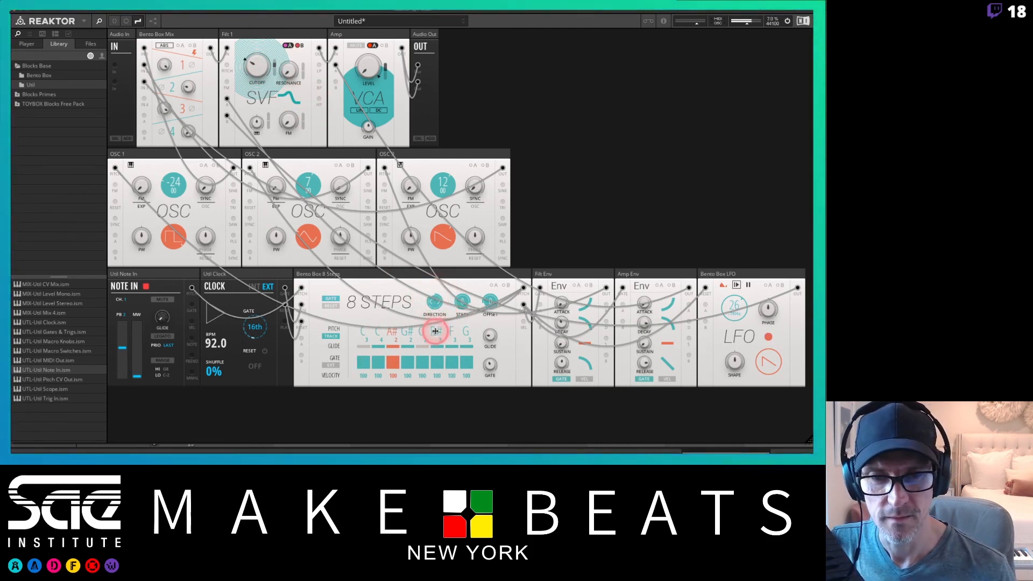
{"action": "left_click_drag", "start_coordinate": [437, 352], "coordinate": [472, 278]}
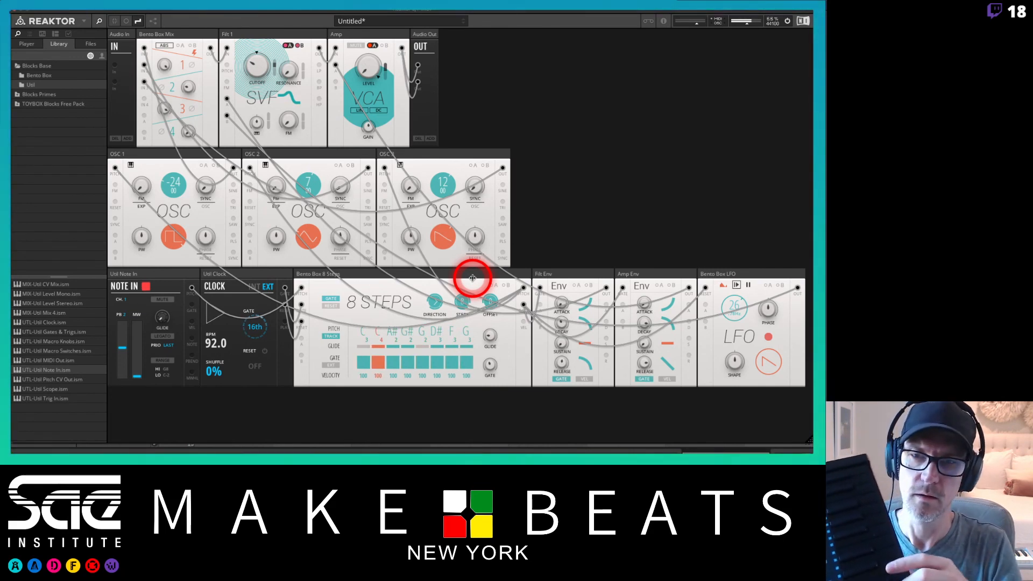